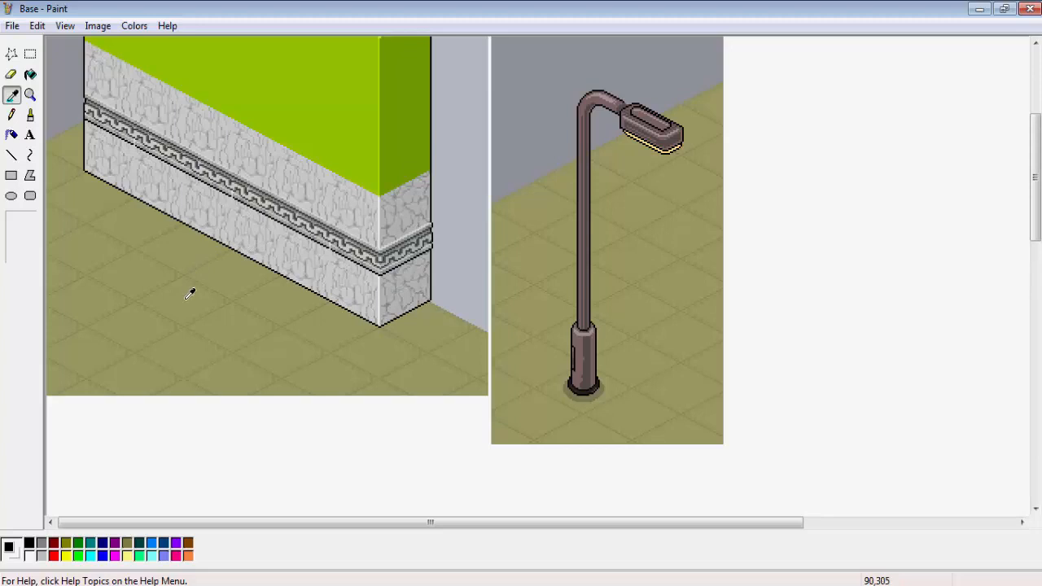
- Sample the floor's light olive as foreground colour and its darker grid-line olive as background colour, and ready the Fill tool
click(190, 294)
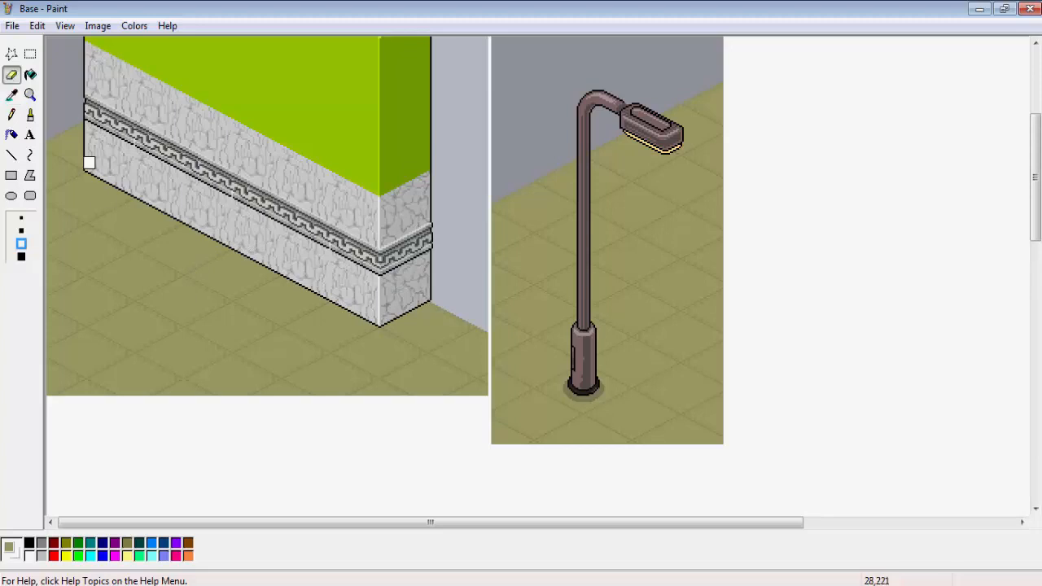
click(31, 96)
click(25, 265)
scroll(100, 279, down, 5)
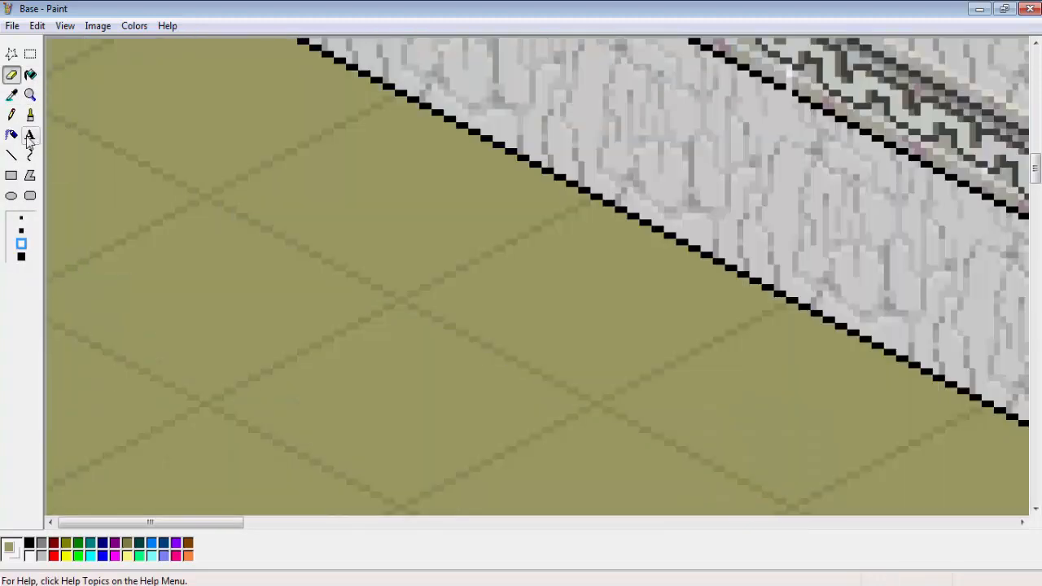
click(13, 95)
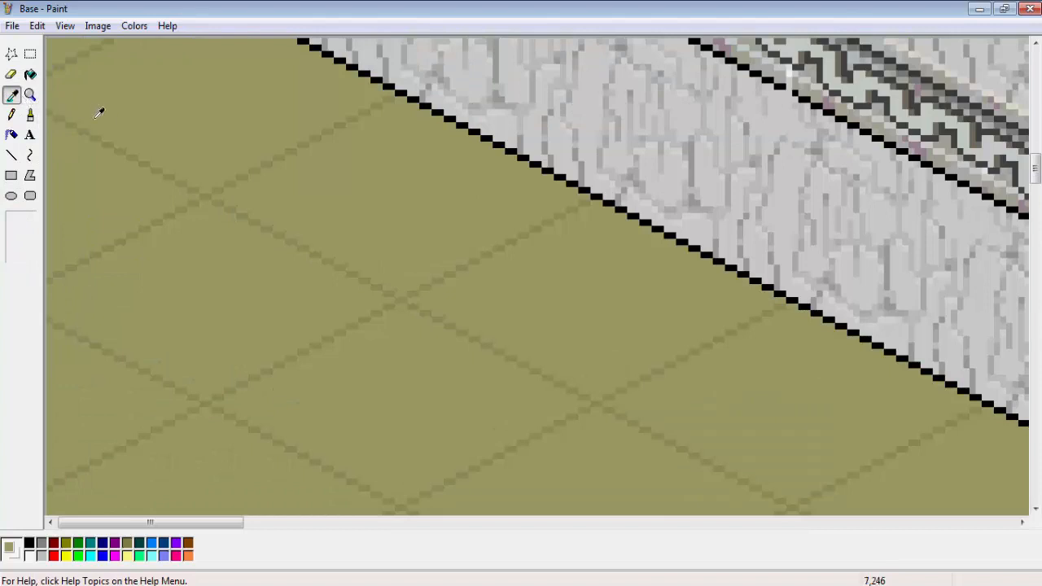
click(187, 176)
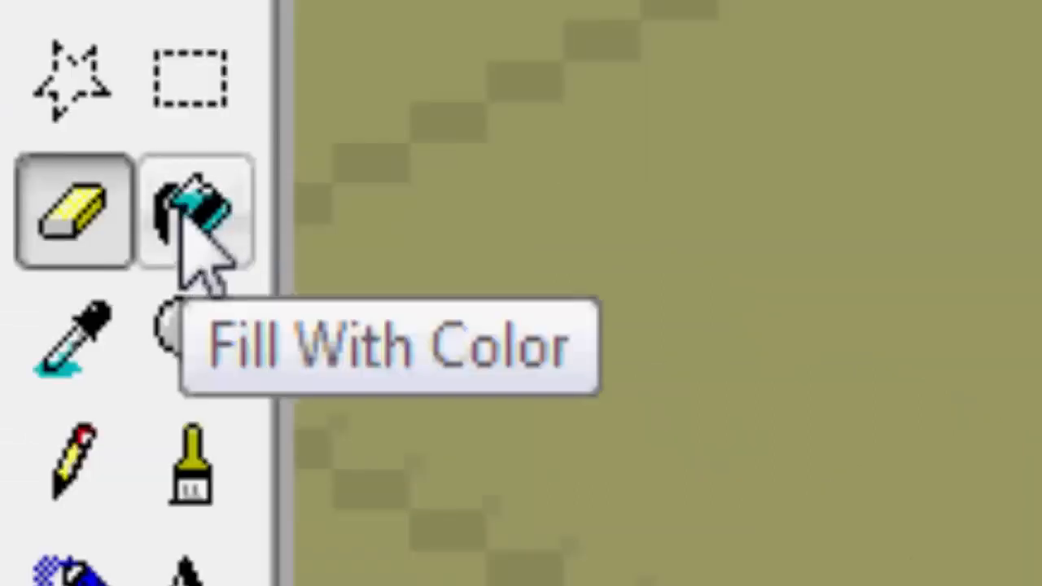
click(187, 214)
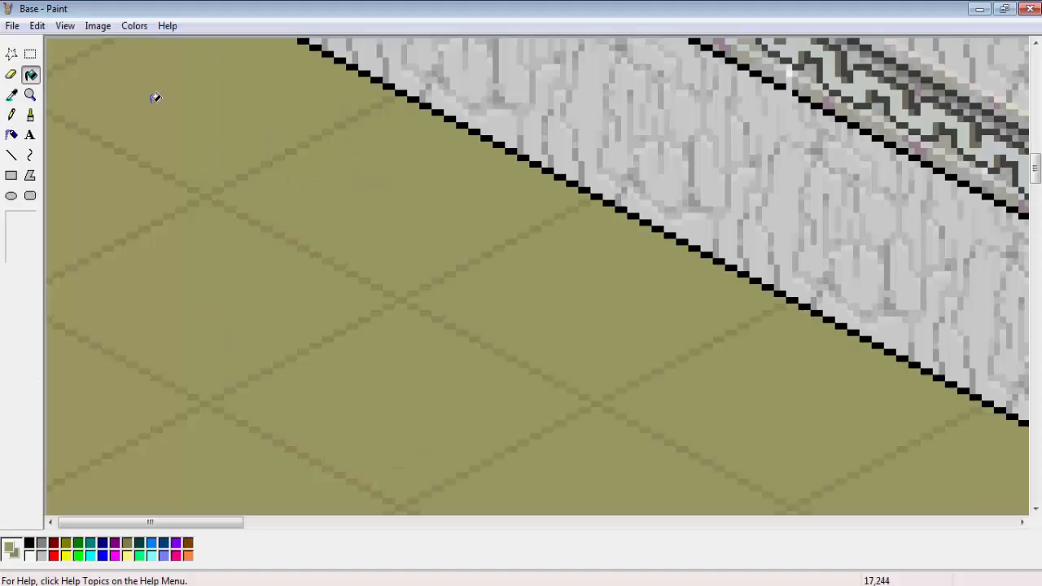
- Fill the white canvas below the floor with the light olive, and alternate dark and light olive fills to absorb the adjoining grid lines
scroll(156, 97, down, 5)
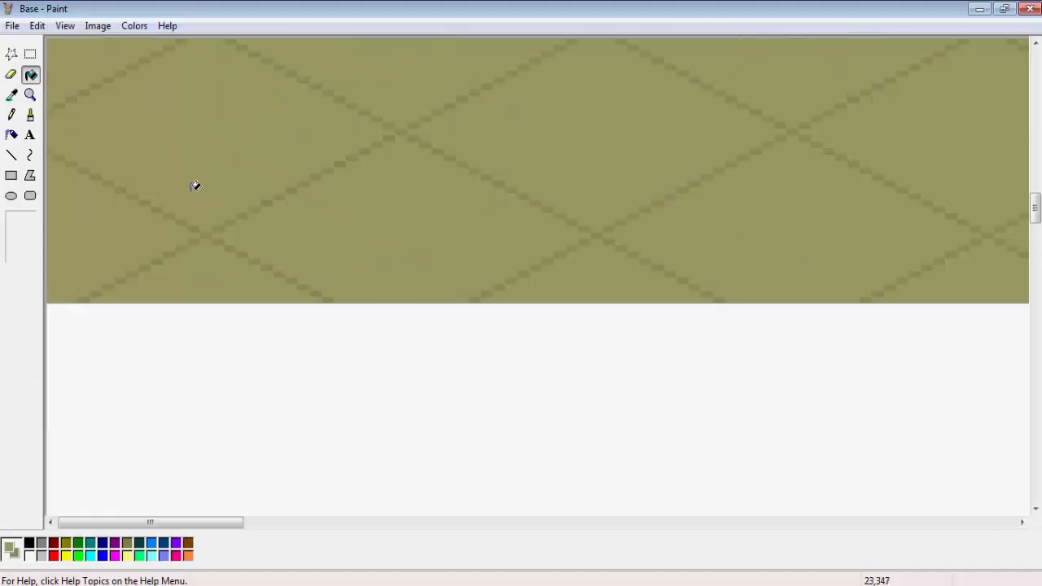
click(281, 366)
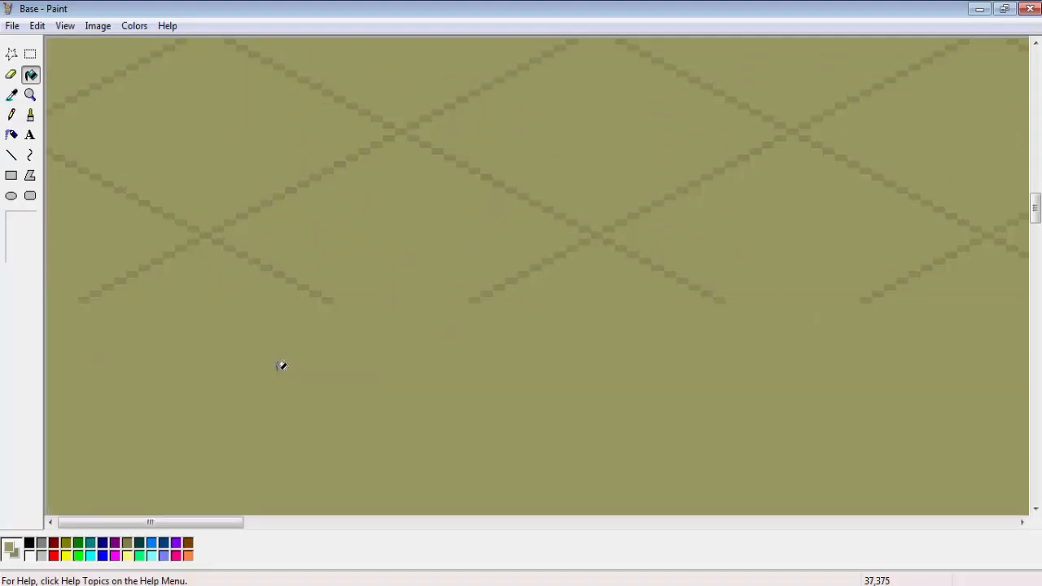
right_click(281, 366)
click(281, 366)
right_click(281, 365)
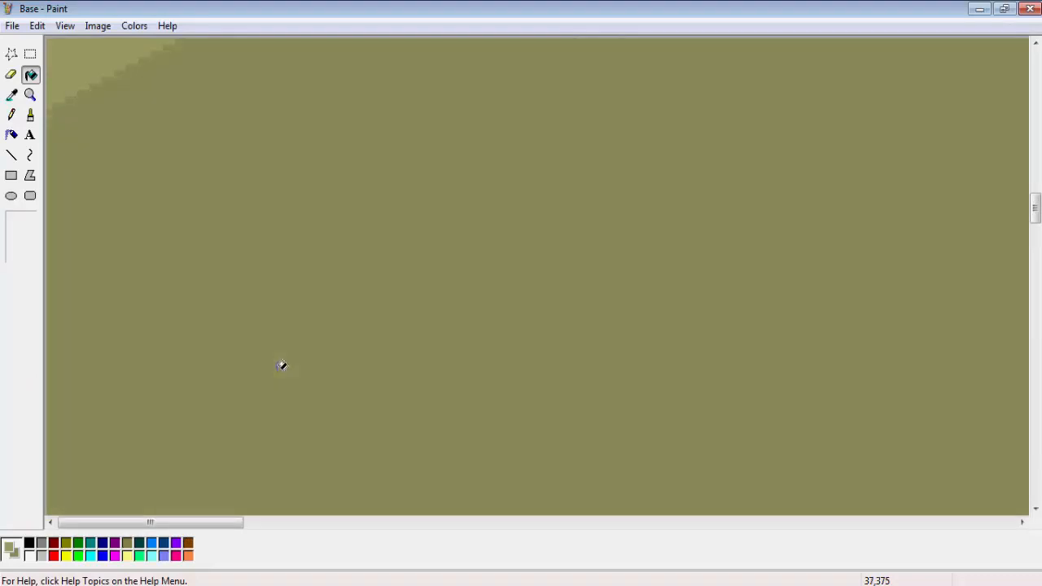
click(281, 366)
- Continue alternating light and dark olive fills to merge the remaining floor grid lines up to the stone wall's left corner
scroll(281, 365, up, 3)
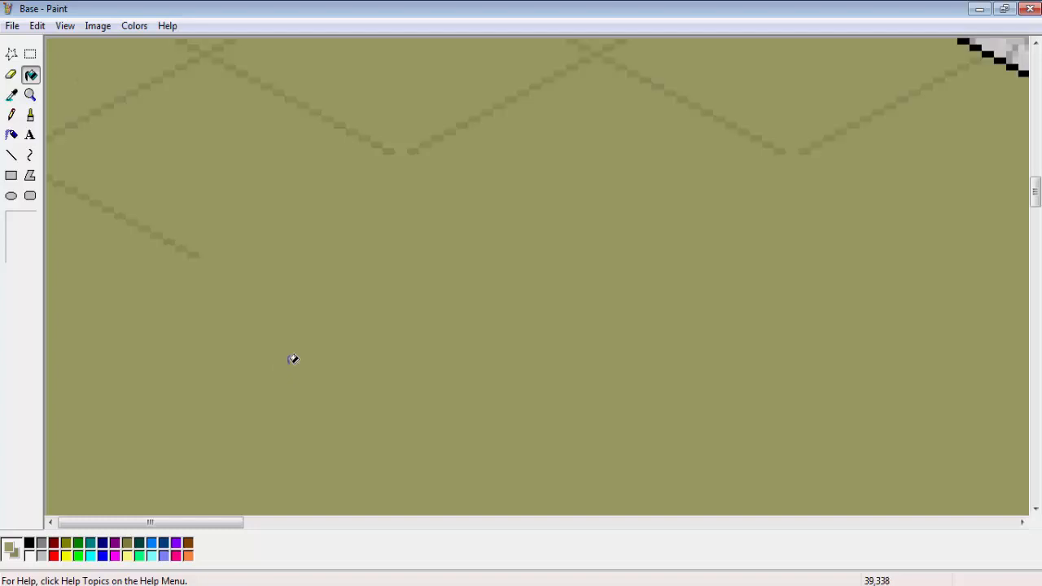
right_click(293, 359)
scroll(293, 359, up, 1)
click(293, 359)
right_click(293, 359)
scroll(293, 358, up, 3)
click(293, 358)
right_click(293, 359)
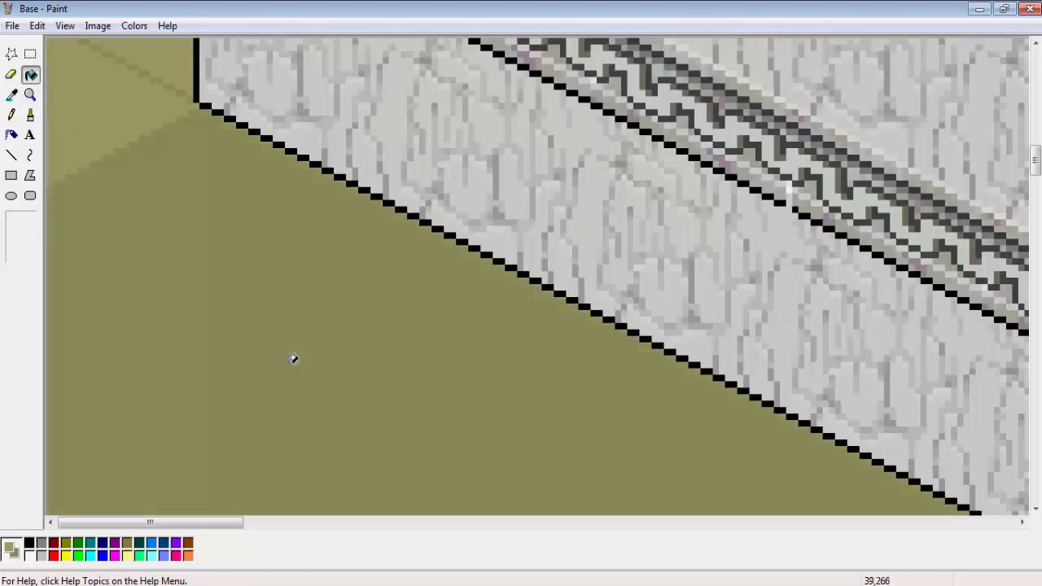
click(30, 94)
click(26, 245)
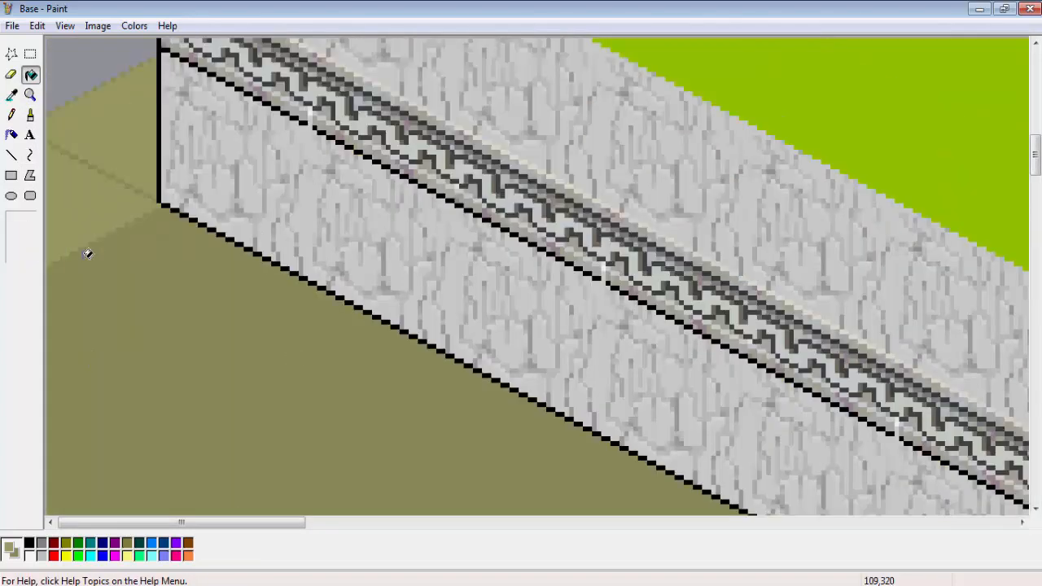
click(109, 289)
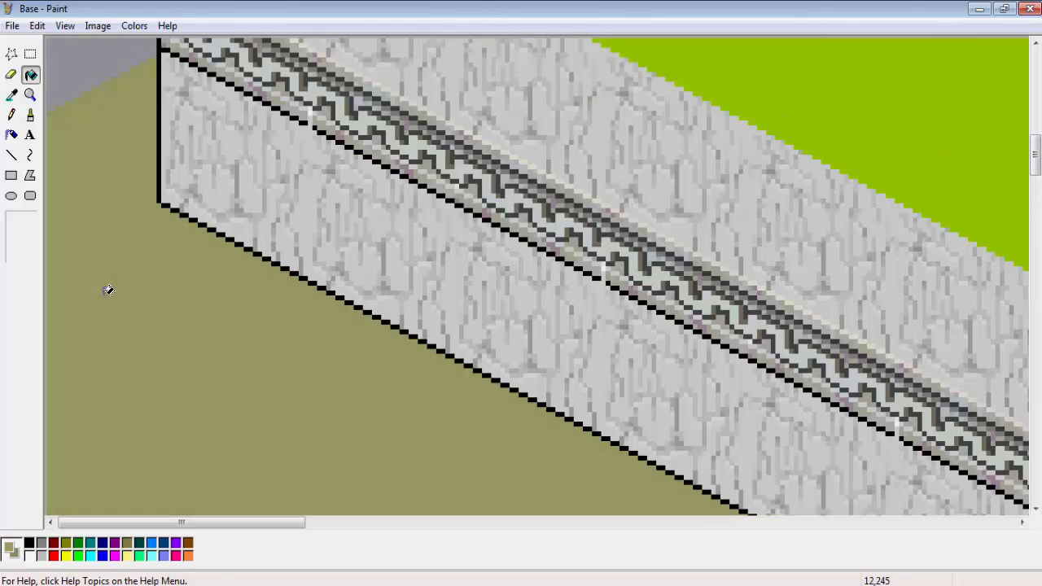
right_click(109, 290)
scroll(109, 290, up, 3)
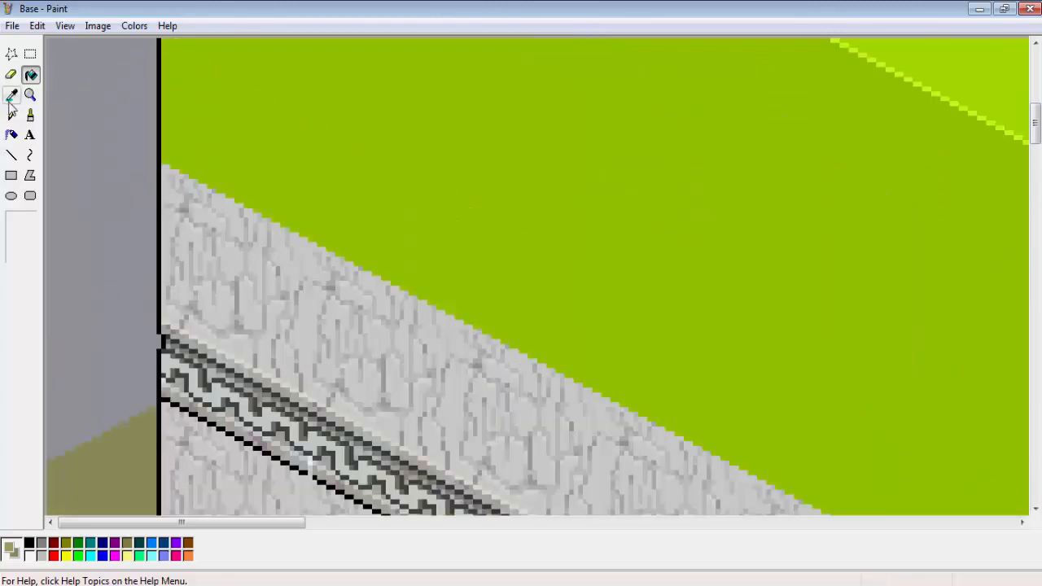
- Fill the grey-blue backgrounds around the green wall and street lamp with olive, and alternate both olives to merge them into one background
click(30, 95)
click(22, 233)
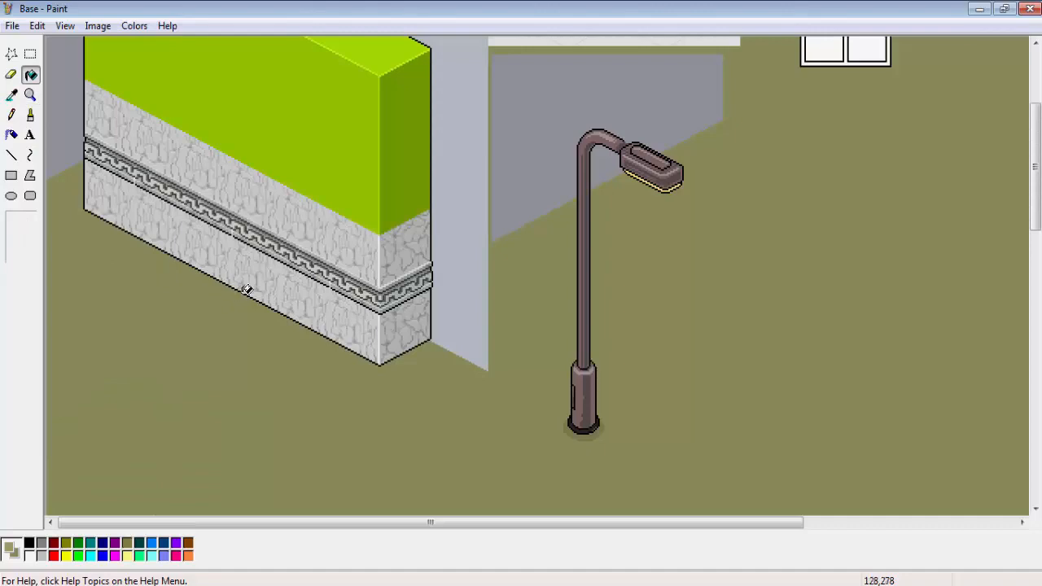
scroll(248, 288, up, 3)
scroll(295, 259, down, 2)
scroll(187, 228, down, 2)
scroll(166, 259, up, 3)
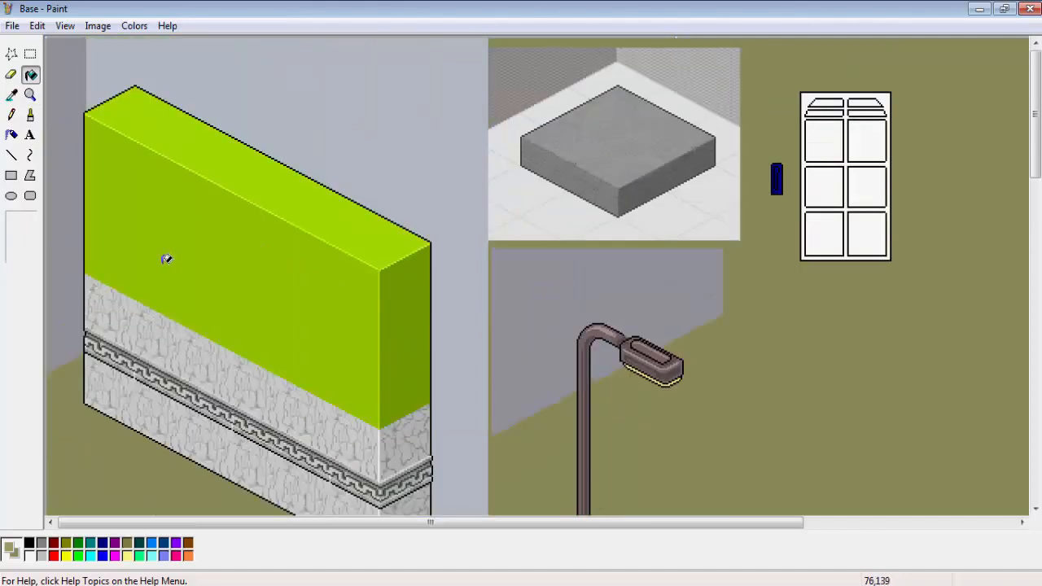
click(186, 84)
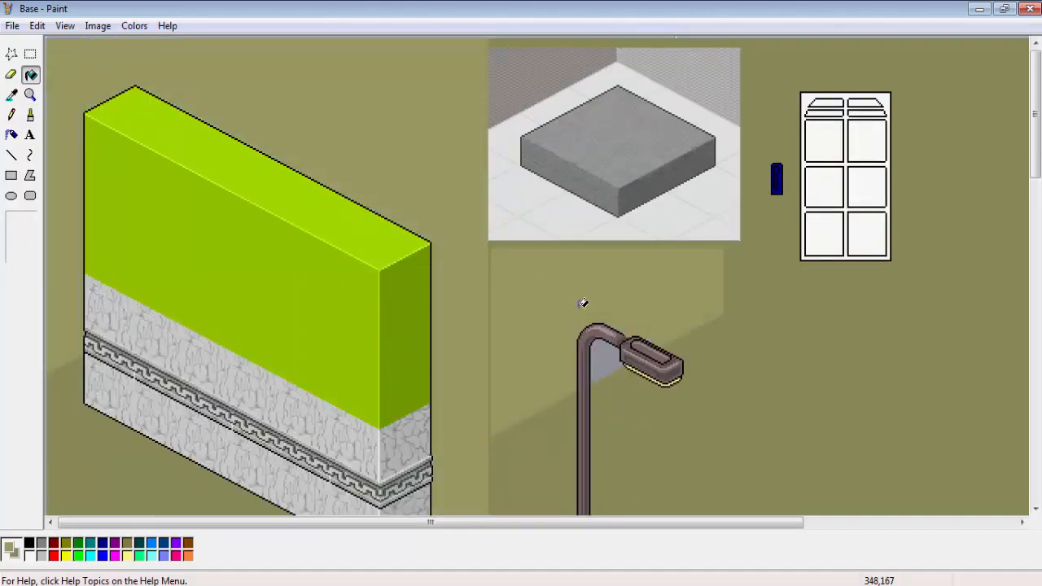
click(806, 268)
right_click(361, 98)
click(361, 99)
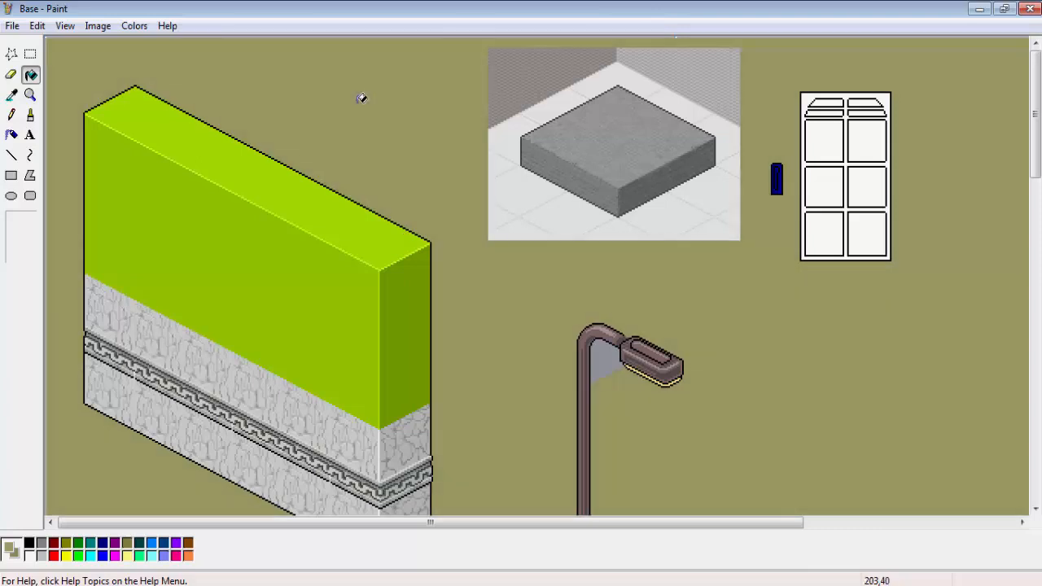
right_click(362, 98)
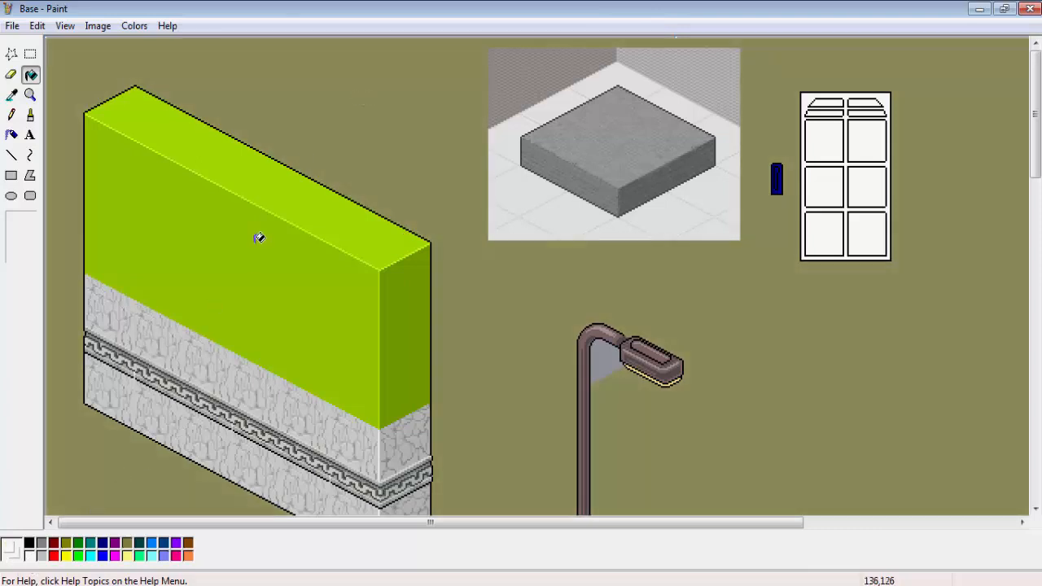
- Fill the merged olive background around the wall, lamp and window with white
click(323, 121)
scroll(333, 111, down, 5)
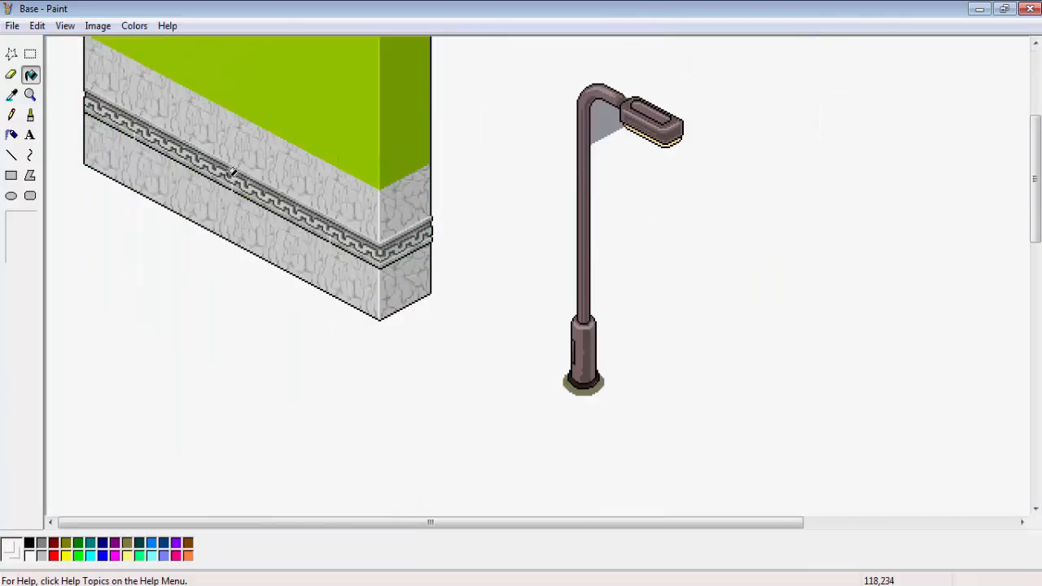
scroll(228, 172, up, 3)
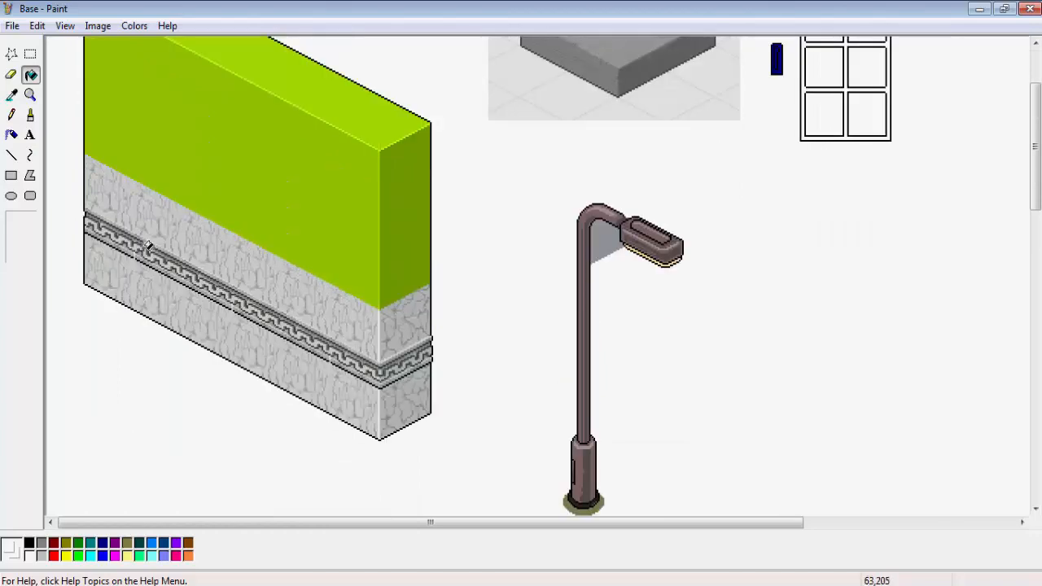
- Sample the light greys of the tiled floor around the grey slab, and flood fill alternately to merge its grid lines into the background
scroll(148, 246, up, 3)
click(30, 94)
click(19, 246)
drag(226, 522, 545, 522)
scroll(544, 497, down, 3)
click(11, 95)
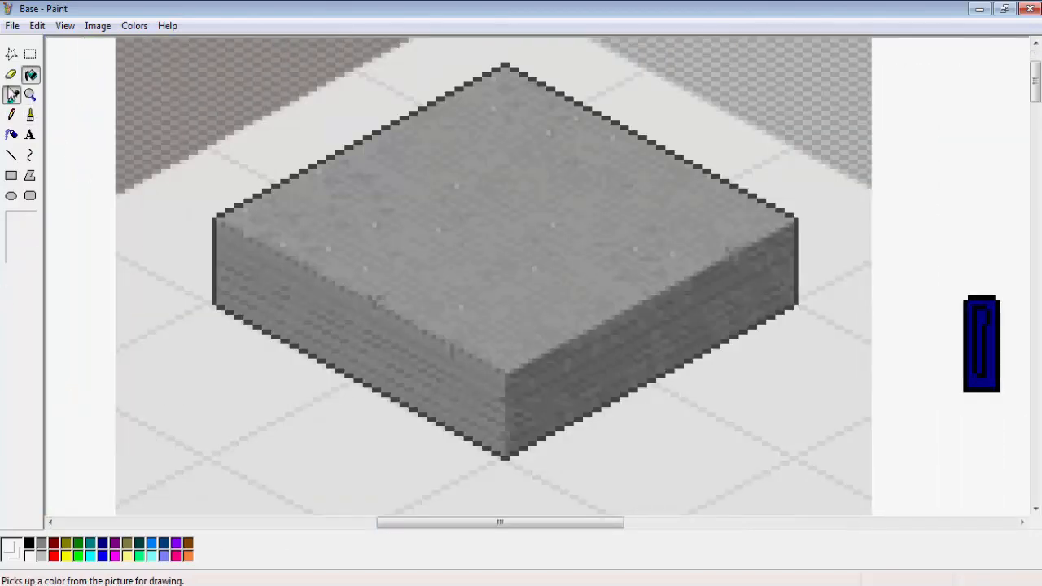
scroll(12, 94, down, 3)
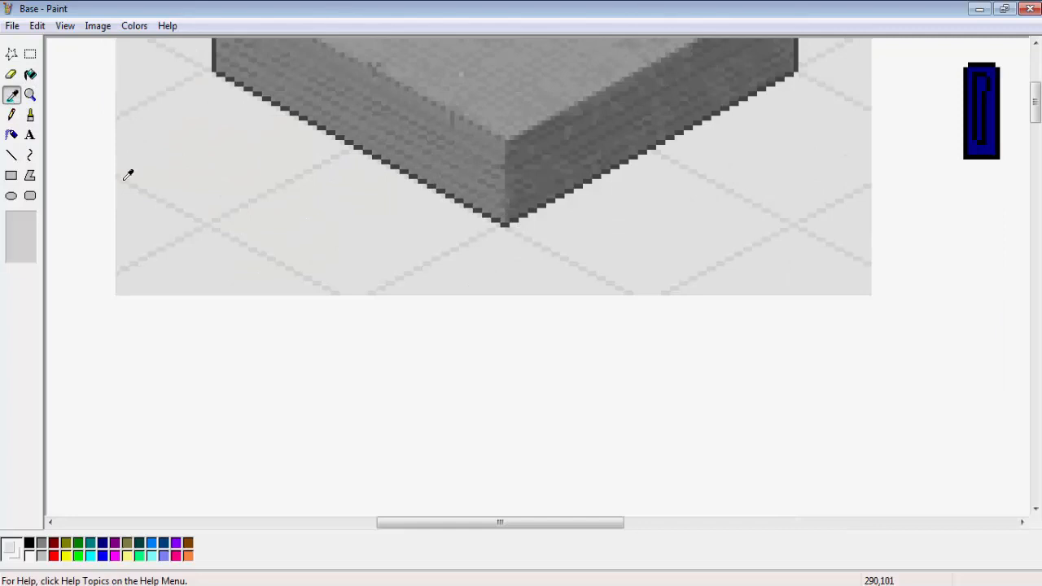
right_click(124, 179)
click(208, 328)
right_click(209, 328)
click(208, 328)
- Paint over the patterned walls behind the grey slab with the Eraser in the sampled light grey
scroll(200, 325, up, 3)
click(11, 74)
mouse_move(107, 298)
mouse_down()
mouse_move(235, 241)
mouse_move(238, 177)
mouse_move(190, 105)
mouse_move(89, 82)
mouse_move(420, 35)
mouse_move(814, 226)
mouse_move(860, 279)
mouse_move(917, 217)
mouse_move(491, 53)
mouse_up()
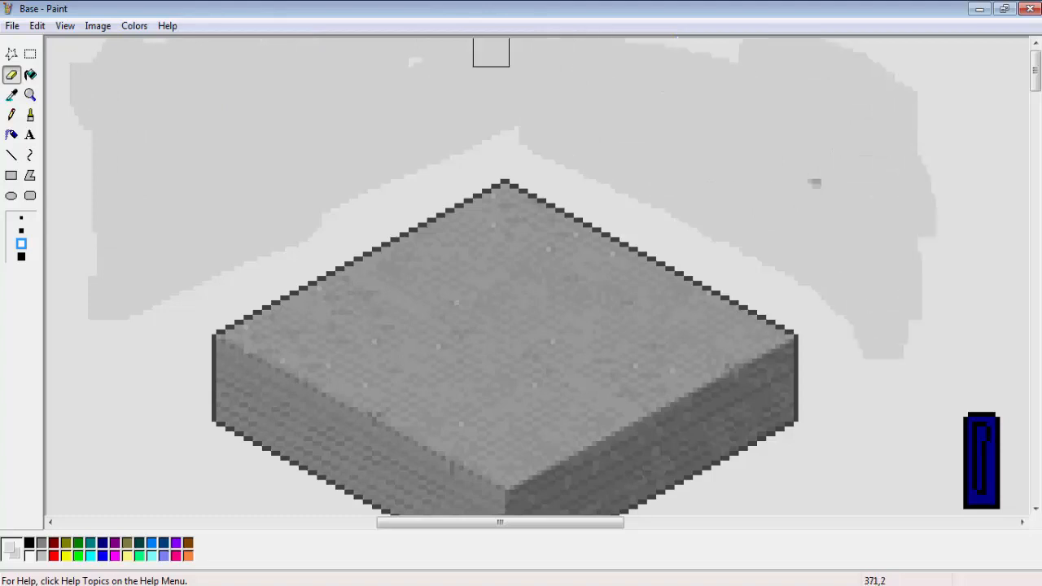
- Fill the light grey areas surrounding the grey slab with white
click(30, 74)
click(30, 557)
click(108, 388)
click(214, 216)
scroll(57, 489, down, 5)
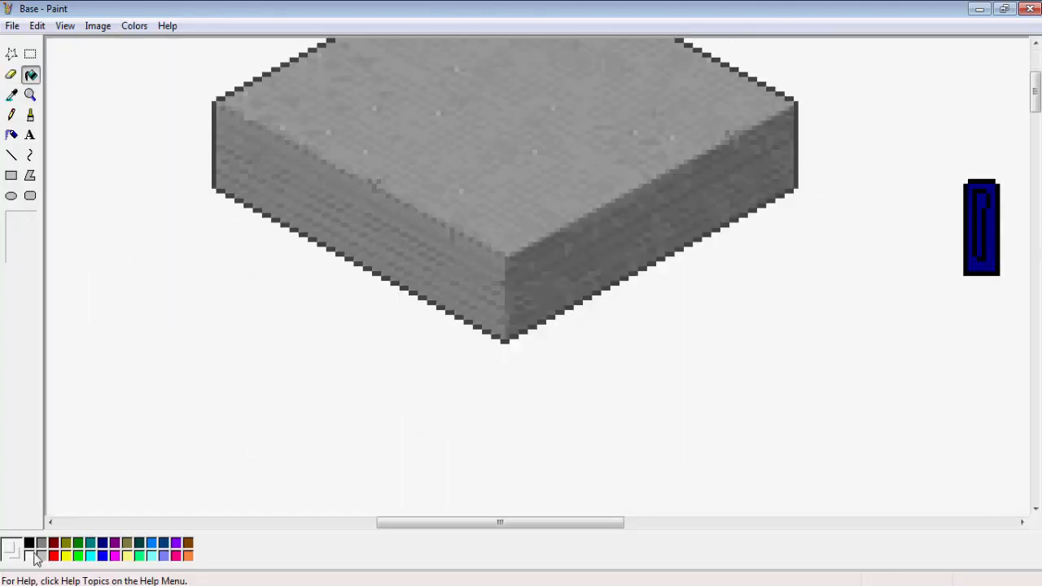
scroll(143, 311, up, 1)
click(684, 49)
scroll(188, 96, down, 1)
- Sketch the outline of a person's head and shoulders with the black Brush inside the rectangular frame beside the lamp
click(30, 95)
click(17, 222)
scroll(32, 163, up, 1)
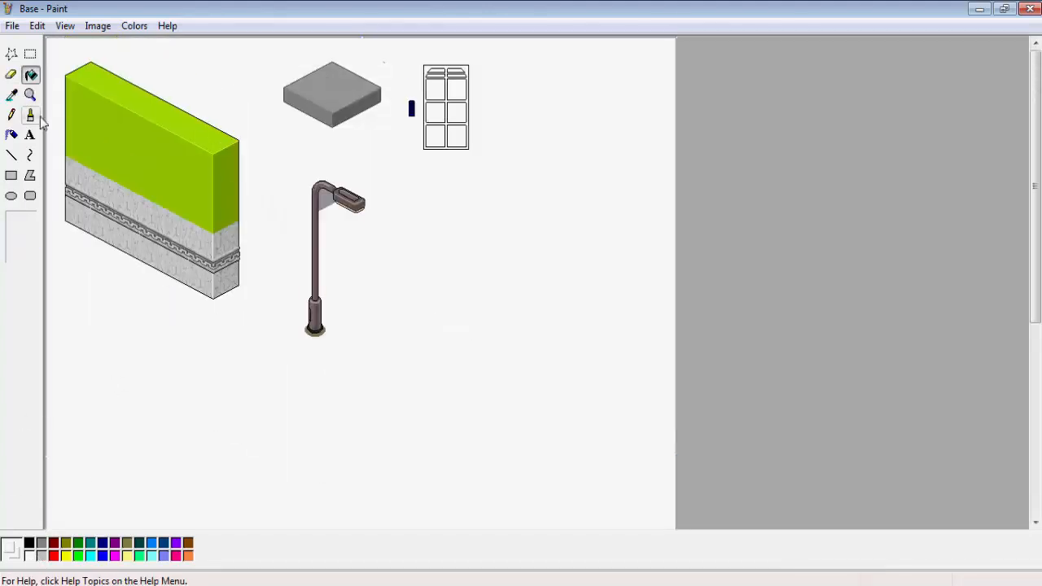
click(30, 94)
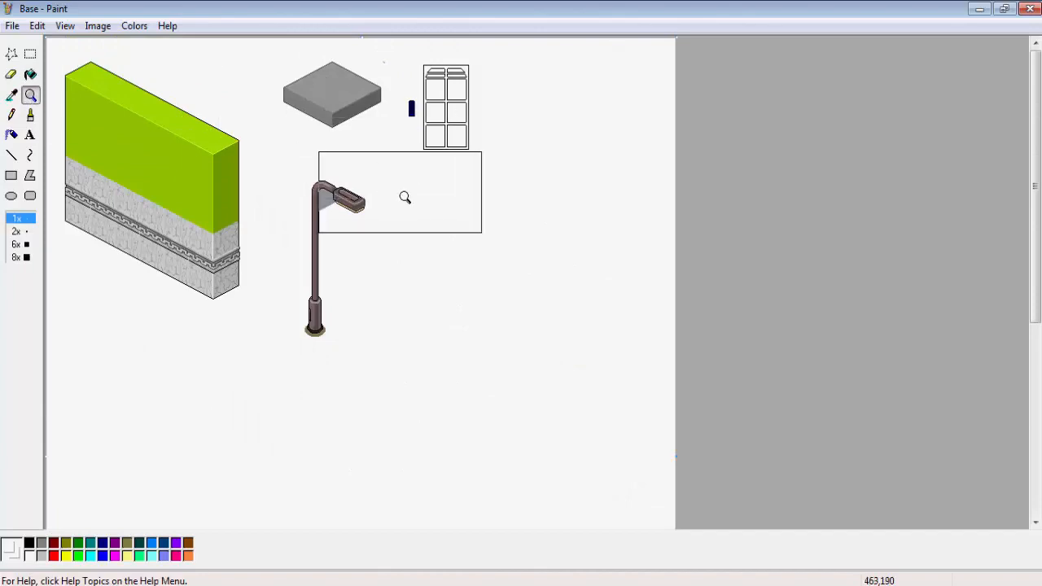
click(405, 197)
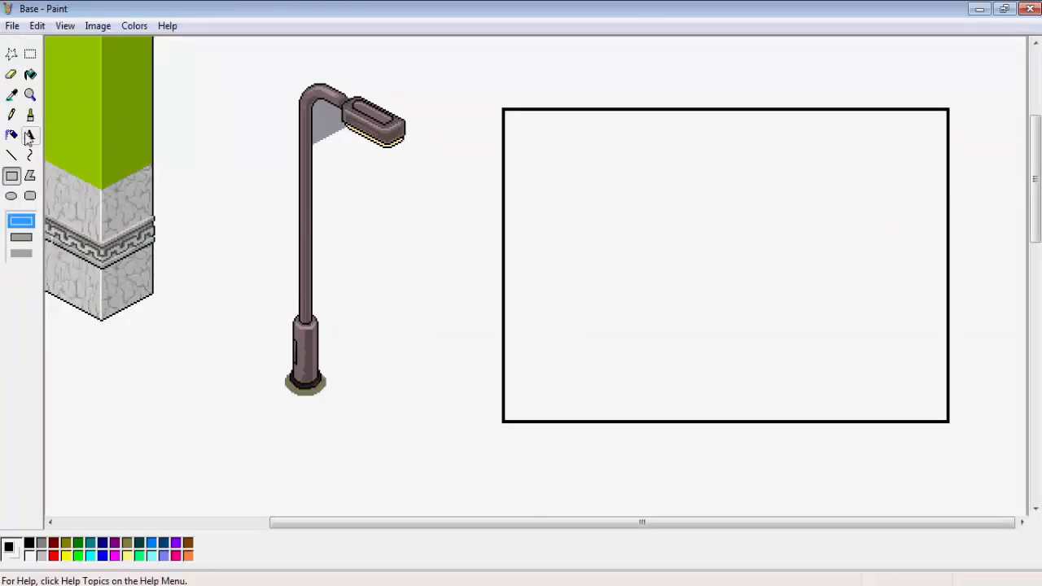
click(30, 114)
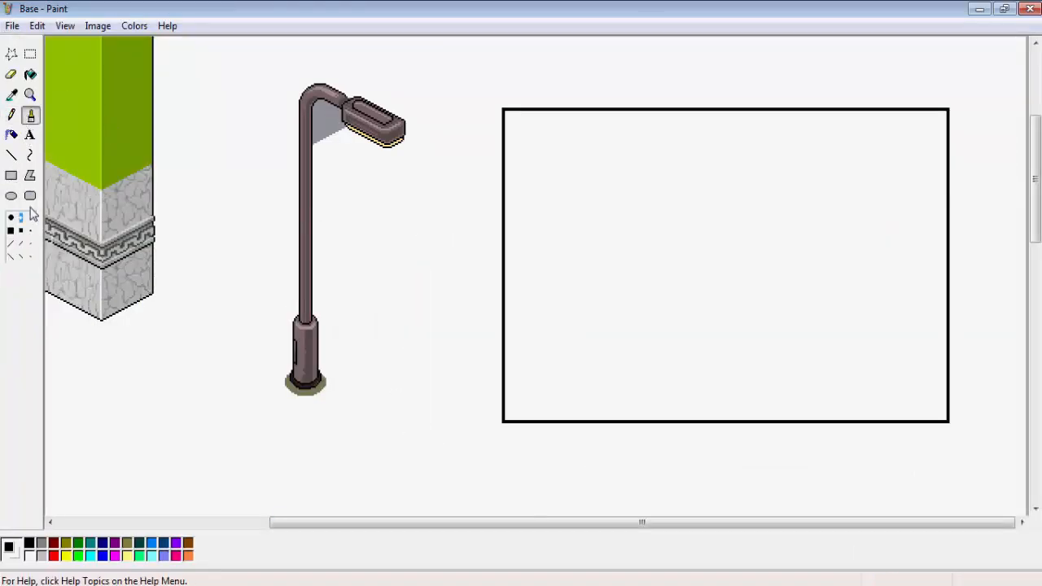
mouse_move(693, 420)
mouse_down()
mouse_move(676, 355)
mouse_move(701, 305)
mouse_move(707, 245)
mouse_move(768, 345)
mouse_move(783, 411)
mouse_up()
- Brush two roughly horizontal black lines on each side of the figure, out to the sides of the frame
drag(503, 353, 672, 353)
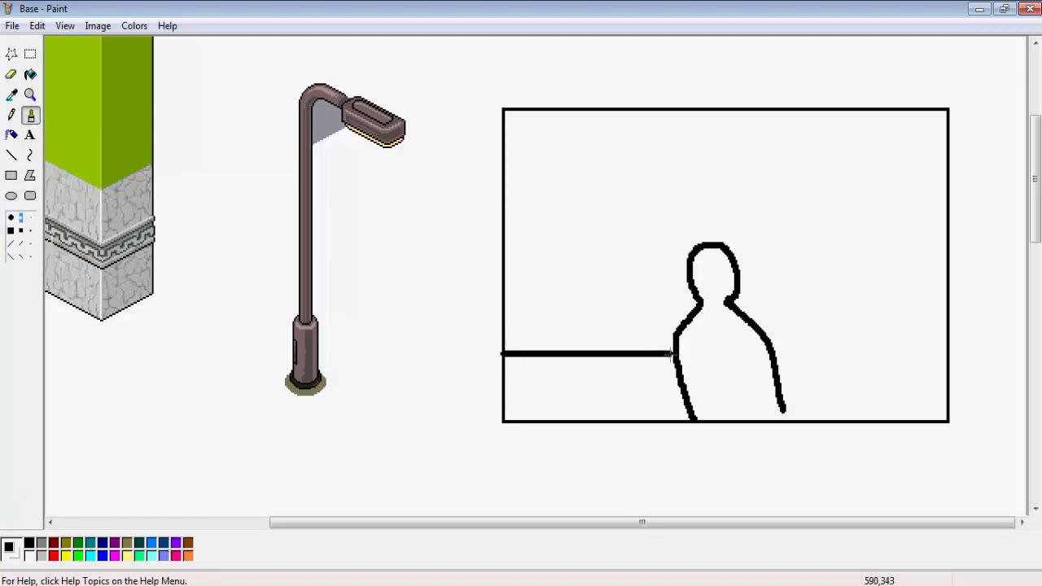
drag(505, 387, 684, 394)
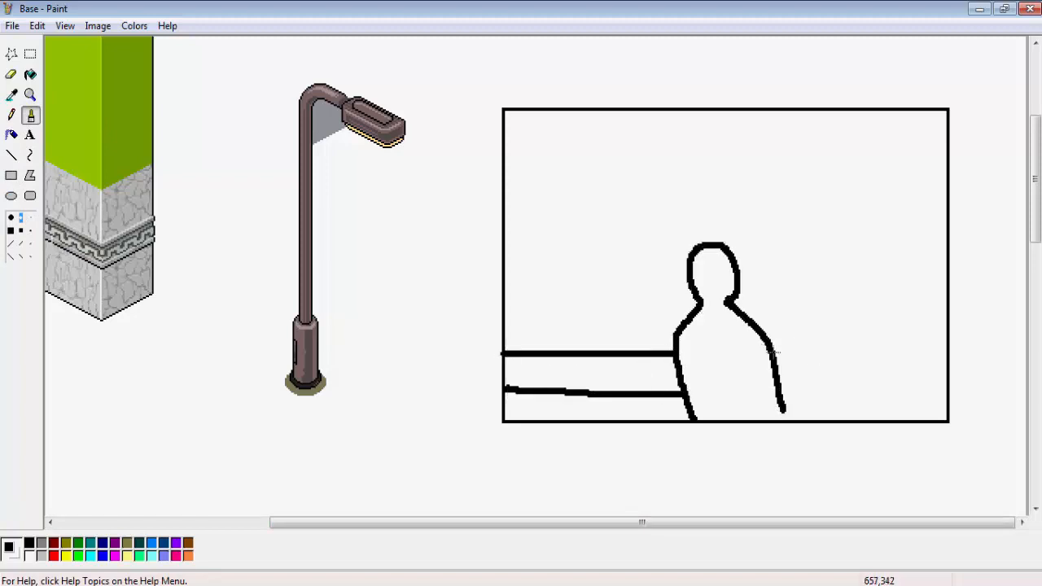
drag(770, 351, 935, 360)
drag(777, 398, 936, 395)
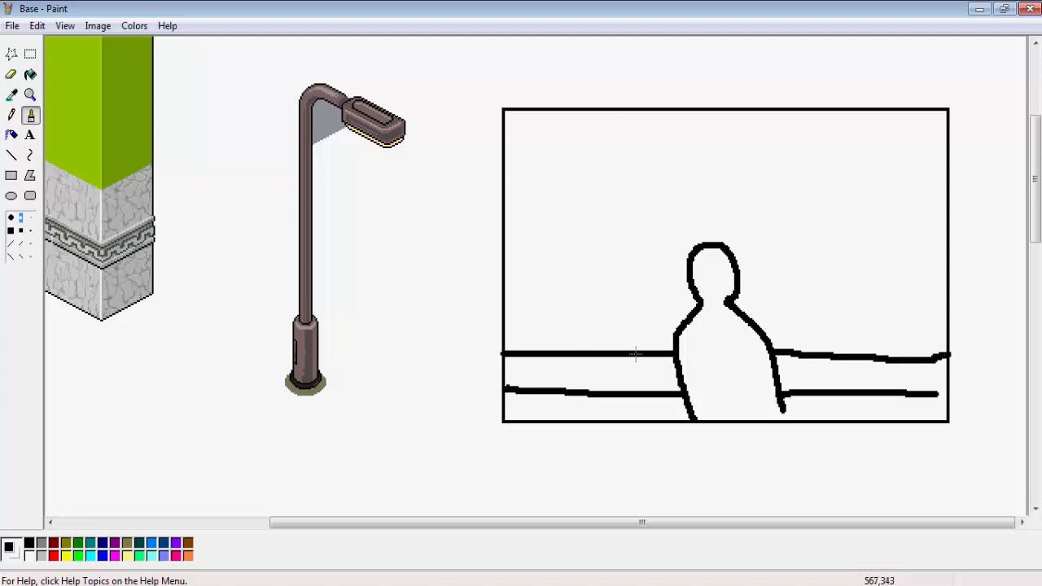
- Sketch two vertical wall lines, a horizontal line near the ceiling, and a door with a handle on the figure's left
drag(634, 354, 619, 123)
drag(804, 118, 812, 342)
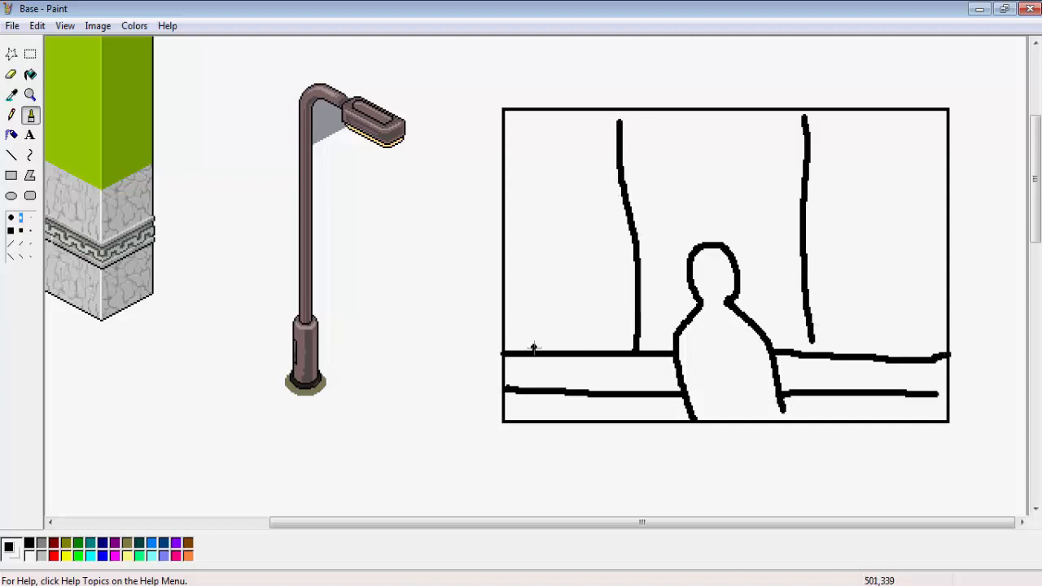
mouse_move(533, 348)
mouse_down()
mouse_move(535, 221)
mouse_move(593, 216)
mouse_move(591, 327)
mouse_up()
drag(504, 129, 920, 128)
drag(549, 291, 561, 311)
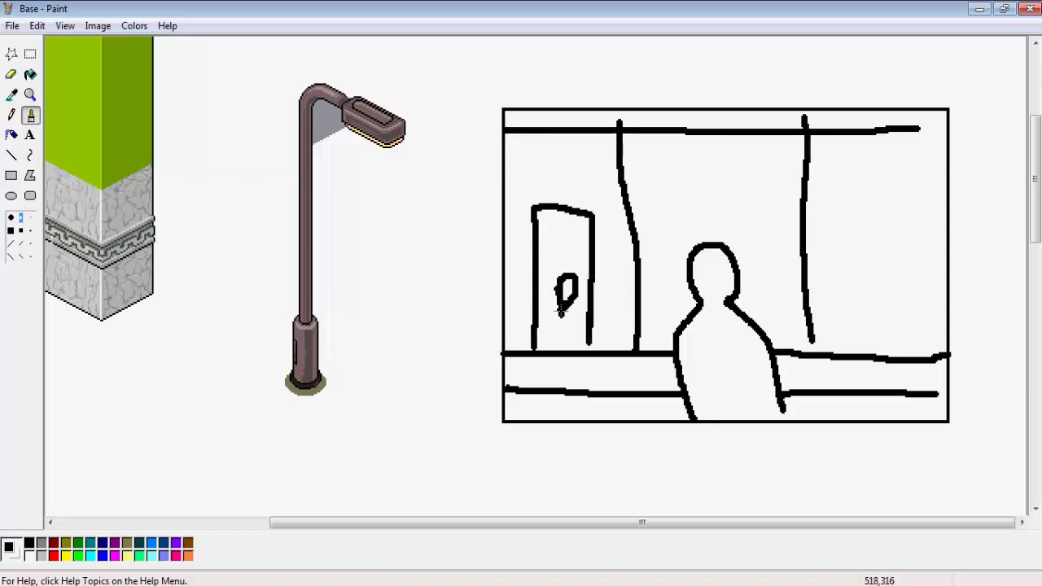
- Sketch the top edge and inner side edges of an opening behind the figure, between the two vertical wall lines
drag(625, 196, 797, 191)
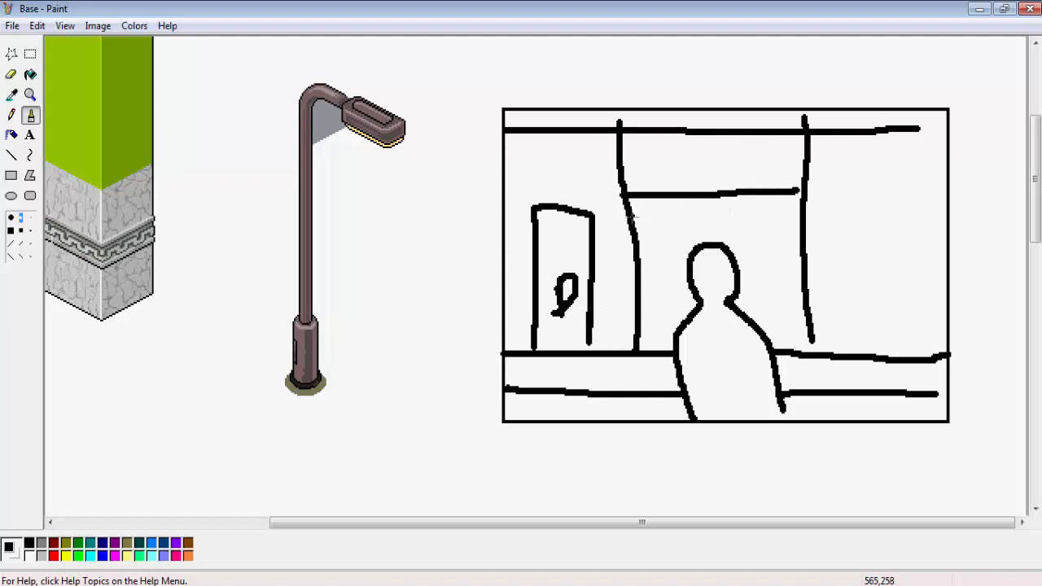
mouse_move(632, 213)
mouse_down()
mouse_move(798, 206)
mouse_move(651, 325)
mouse_move(652, 337)
mouse_up()
drag(781, 210, 789, 350)
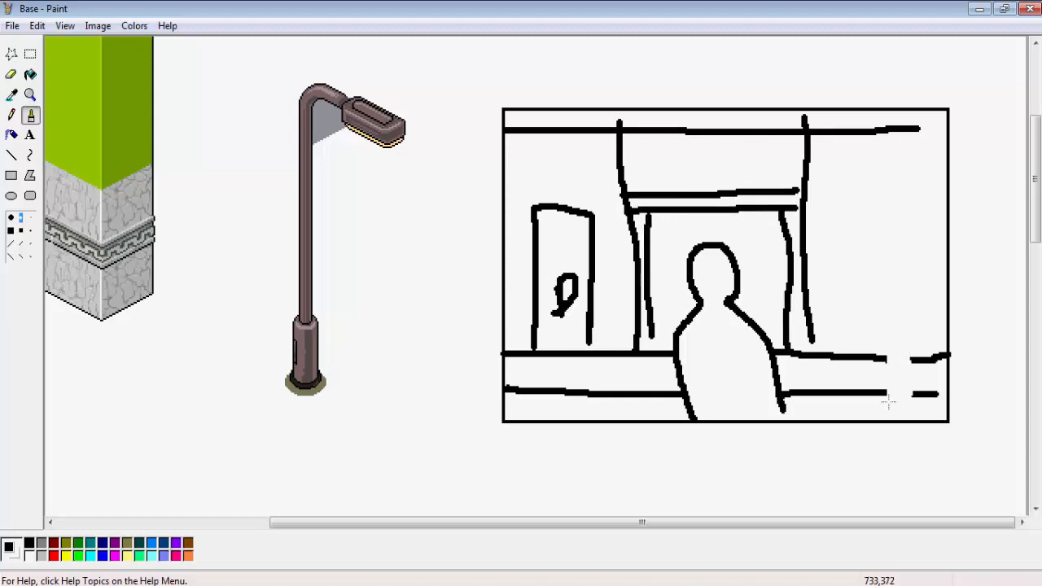
- Brush two near-vertical black lines joined by a short crossbar as a post on the figure's right, spanning the frame's height
drag(879, 137, 879, 420)
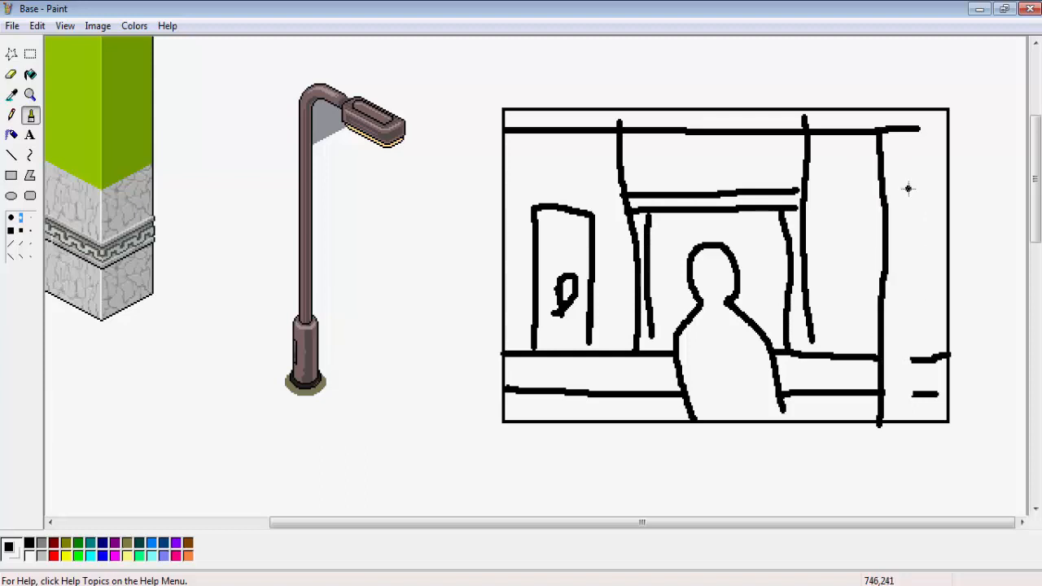
drag(905, 132, 923, 363)
key(ctrl+z)
mouse_move(910, 422)
mouse_down()
mouse_move(910, 243)
mouse_move(897, 128)
mouse_up()
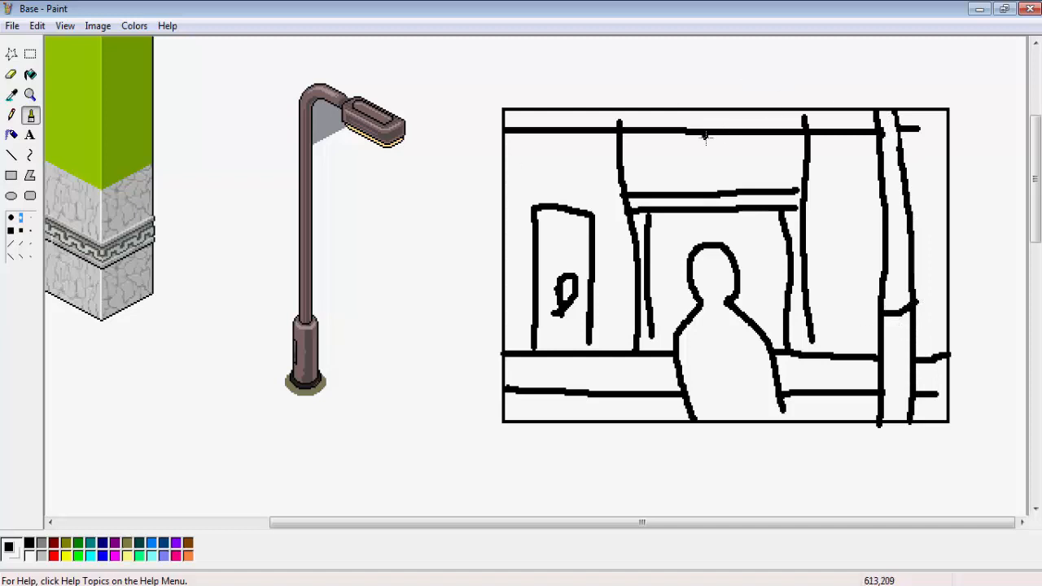
- Brush three short slanted yellow light rays above the door in the framed scene
mouse_move(549, 159)
mouse_down()
mouse_move(586, 181)
mouse_move(544, 203)
mouse_up()
drag(560, 148, 596, 161)
click(30, 94)
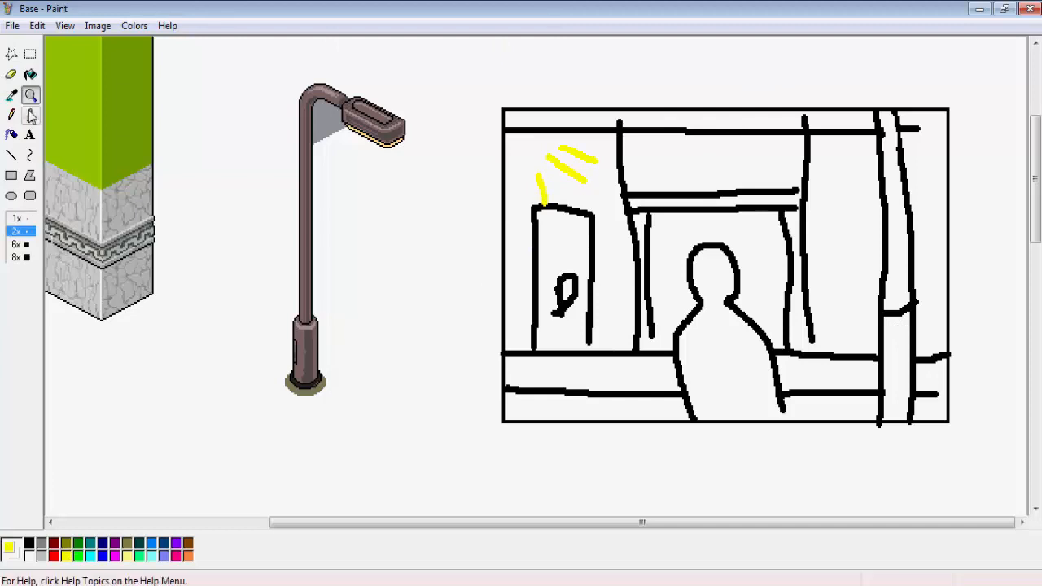
click(20, 217)
click(31, 55)
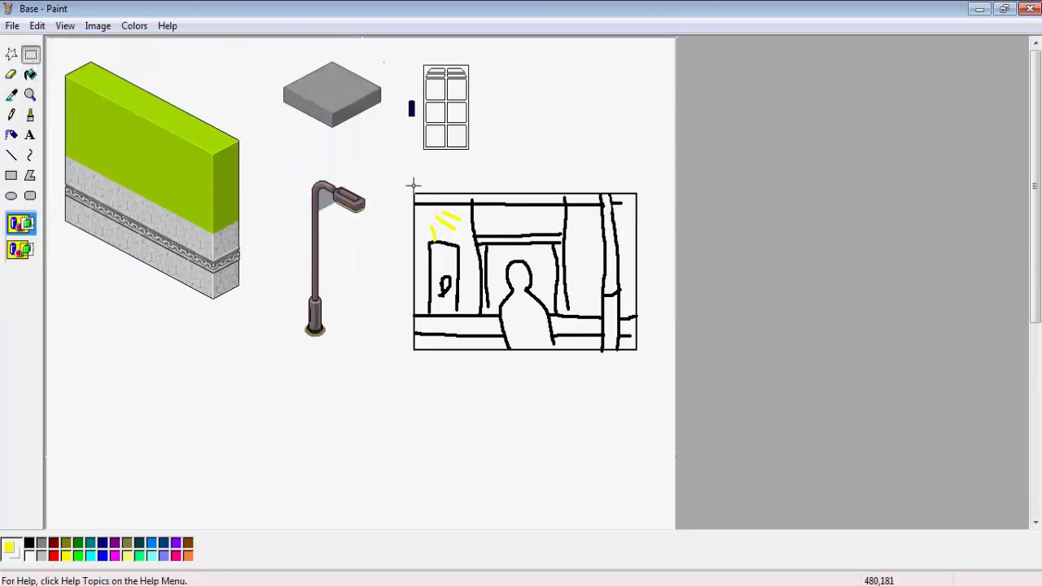
- Examine the paned window and the small dark blue block beside it at several magnifications
click(30, 94)
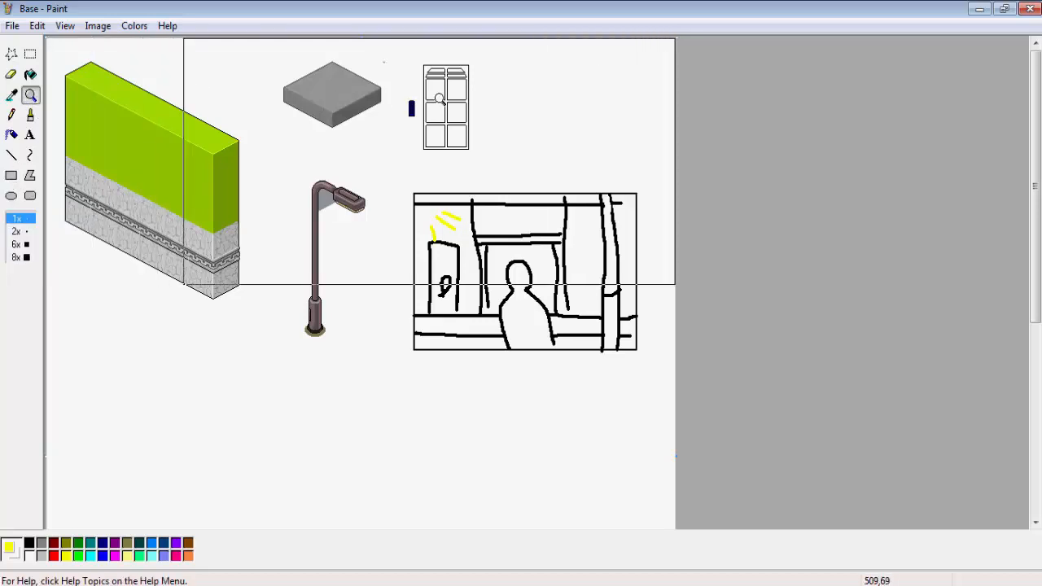
click(439, 98)
click(31, 74)
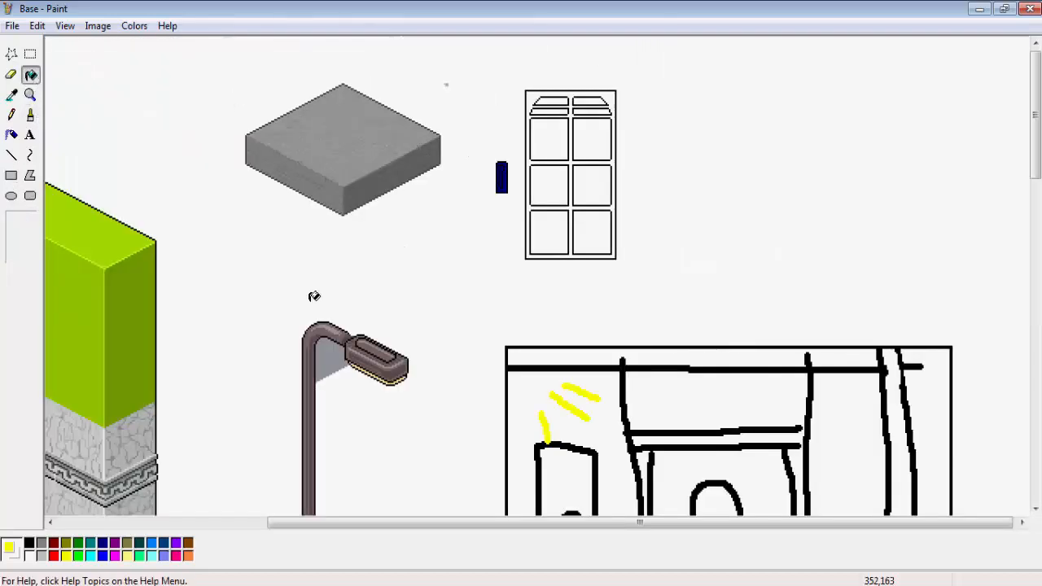
click(30, 94)
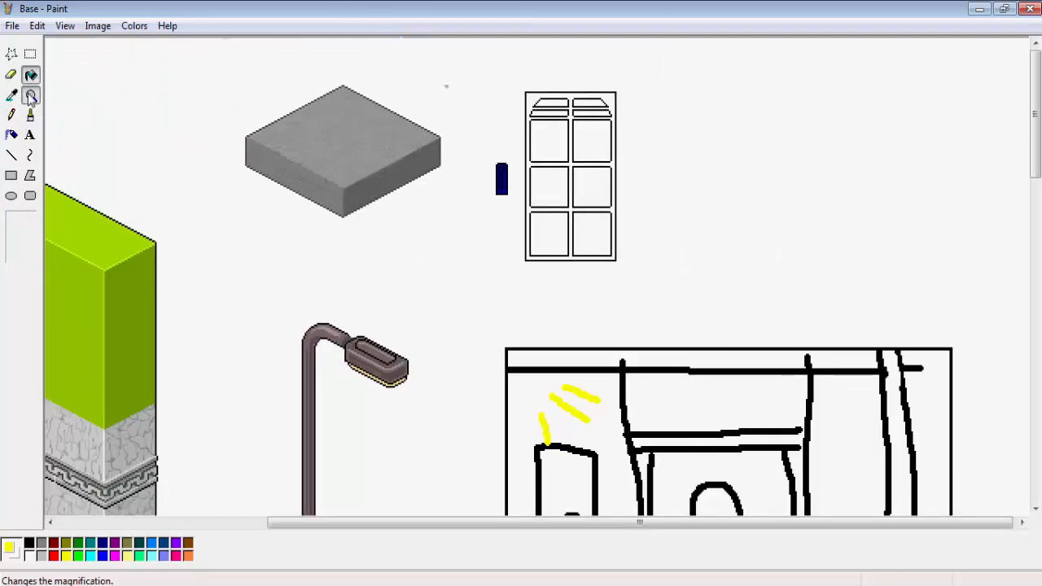
click(24, 257)
scroll(255, 263, down, 3)
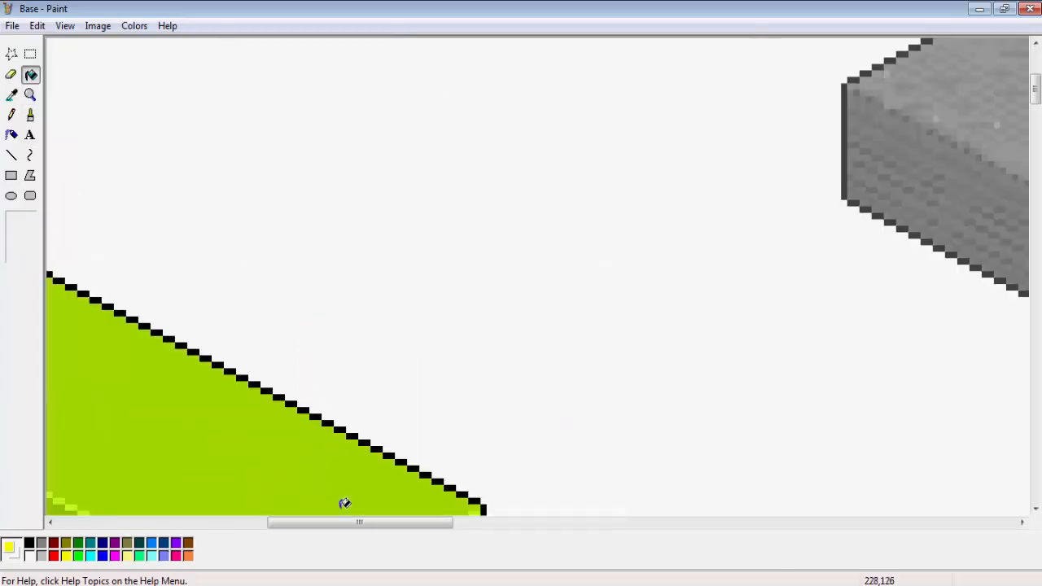
drag(346, 523, 615, 456)
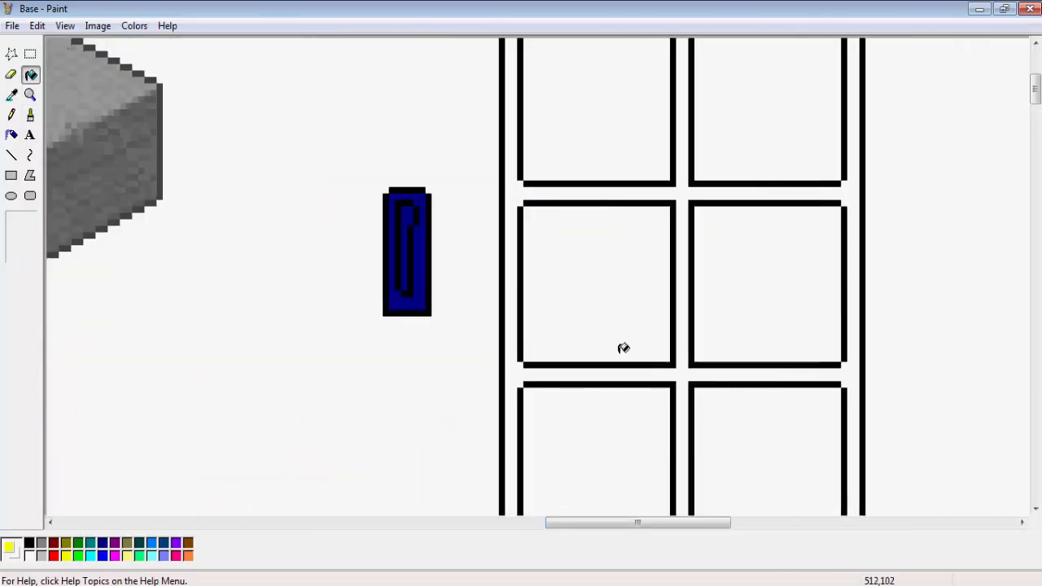
scroll(593, 293, up, 3)
scroll(114, 188, down, 4)
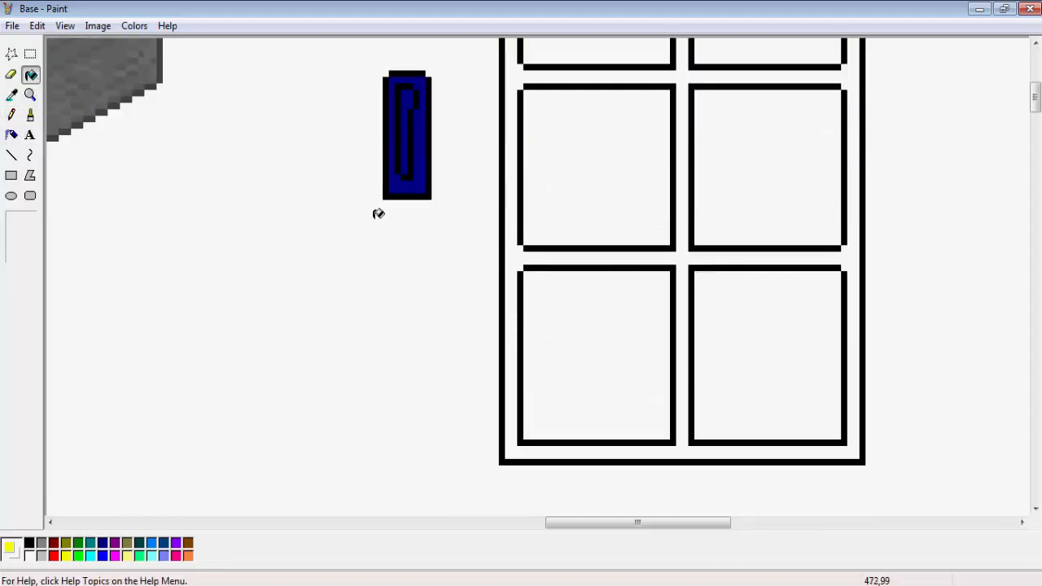
click(30, 95)
click(24, 233)
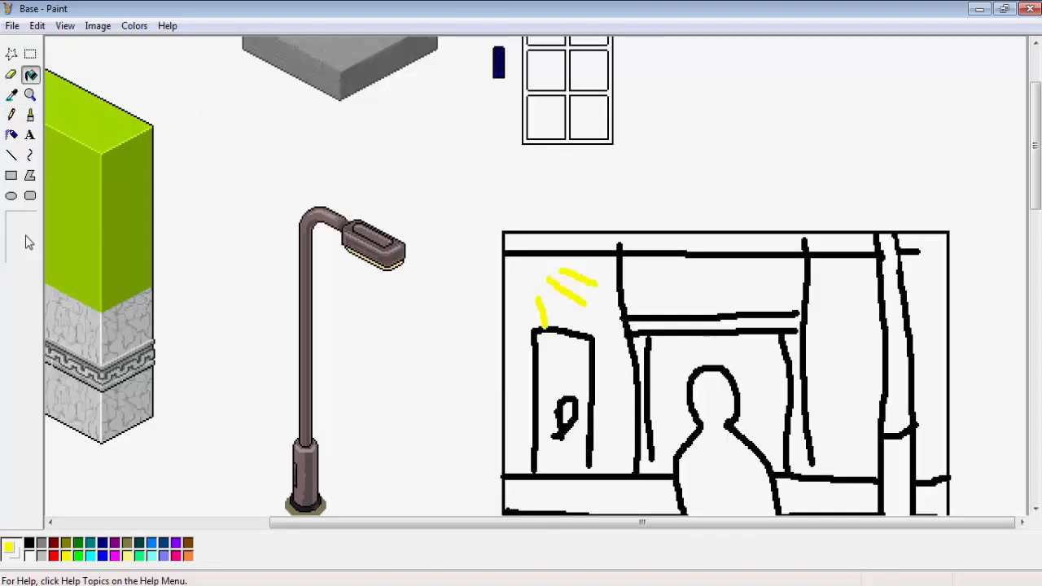
scroll(400, 282, up, 3)
- Draw a tall unfilled black rectangle just right of the paned window, with its base level with the window's bottom edge
click(11, 176)
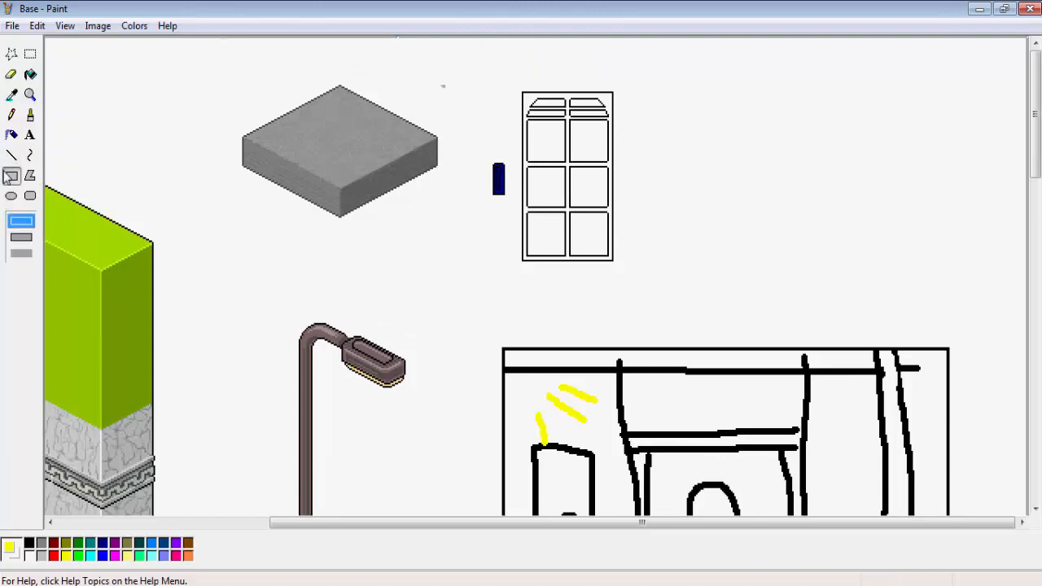
click(12, 155)
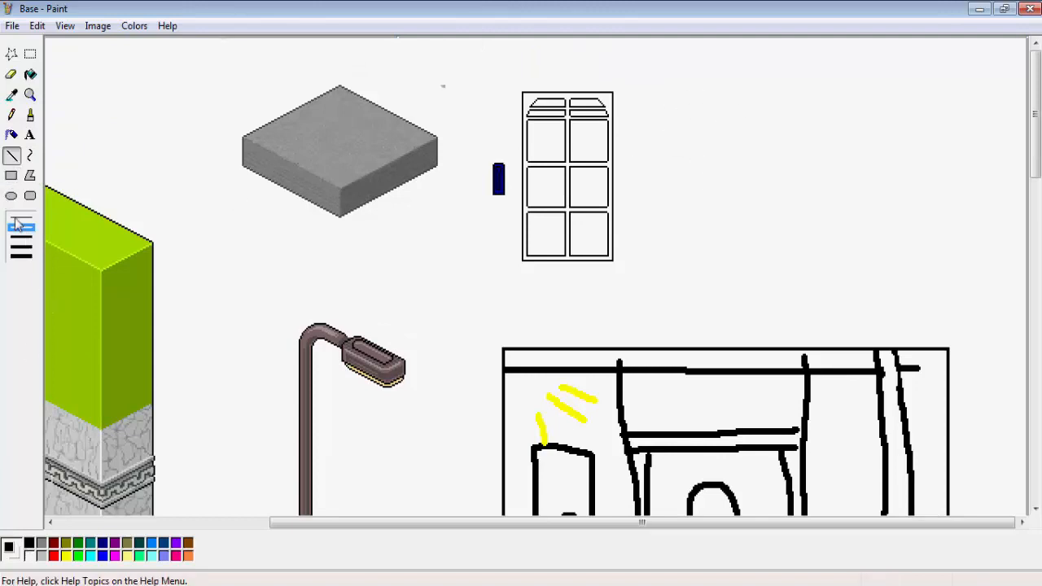
click(30, 96)
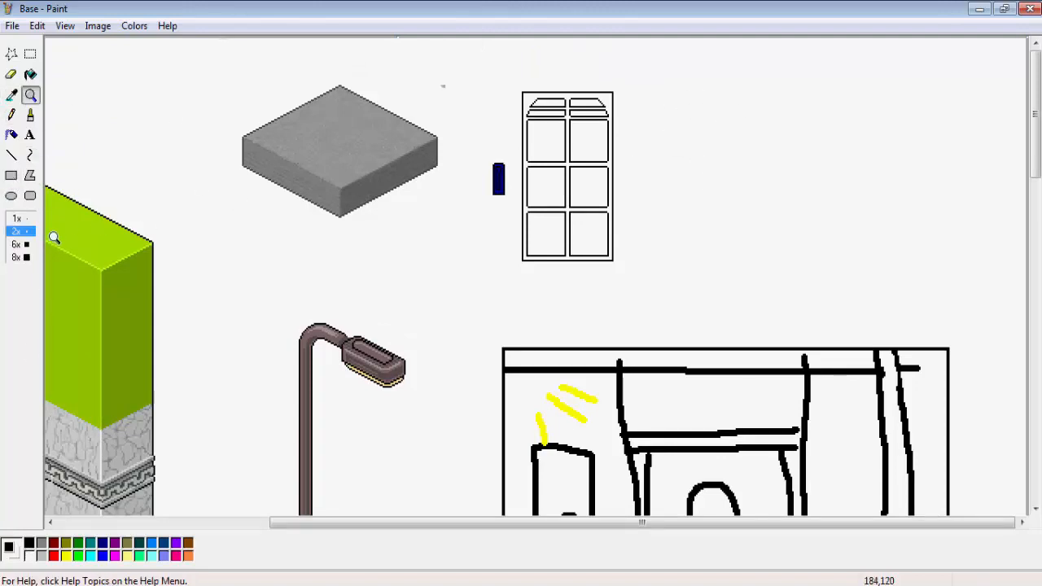
click(25, 244)
scroll(407, 476, down, 3)
drag(443, 522, 807, 523)
click(11, 176)
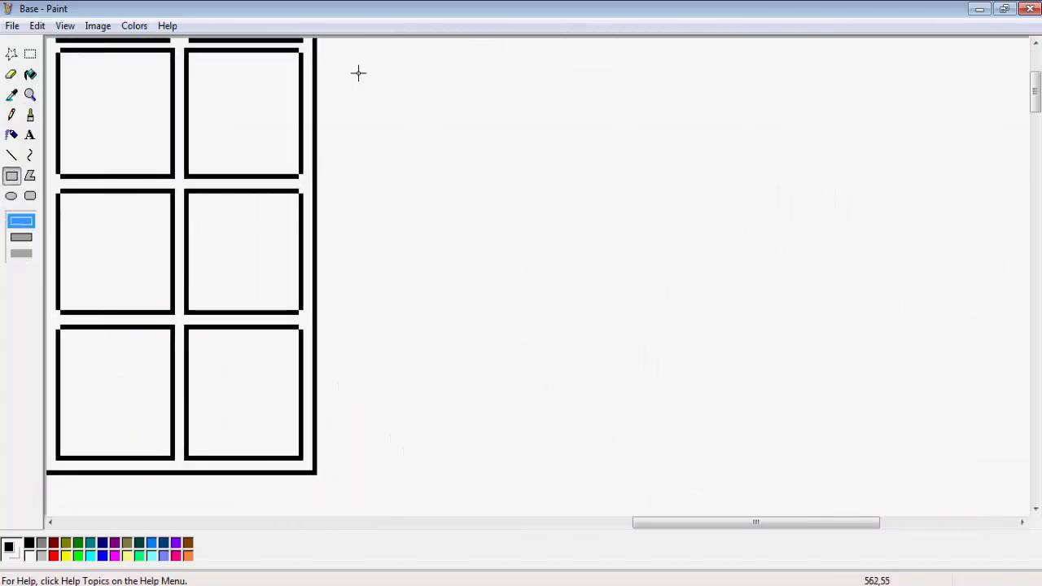
drag(354, 69, 684, 480)
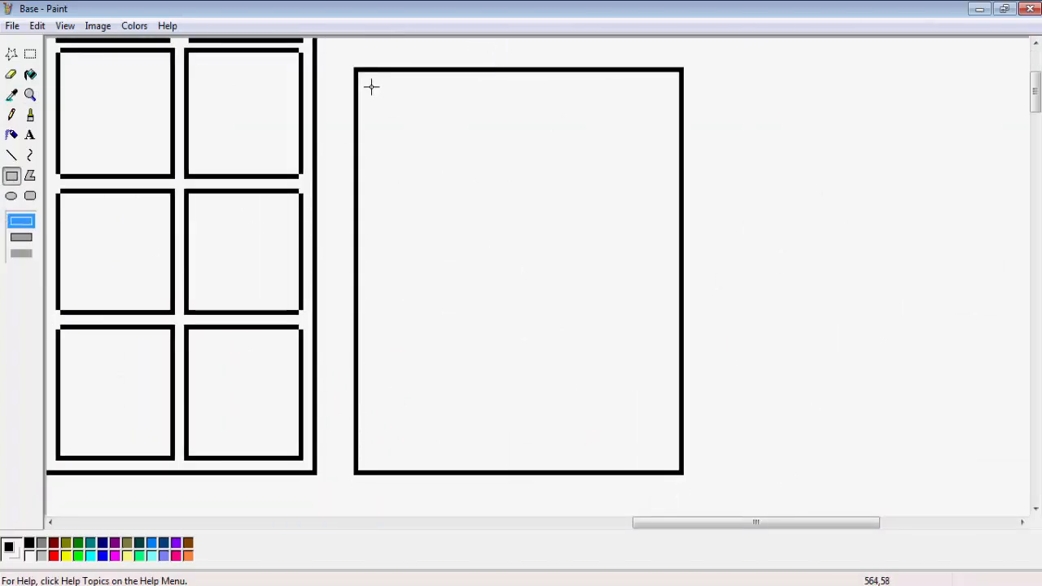
- Draw a slightly narrower rectangle inside the tall one, leaving a frame at the top and sides and meeting the bottom edge
drag(370, 86, 640, 459)
key(ctrl+z)
drag(373, 88, 656, 479)
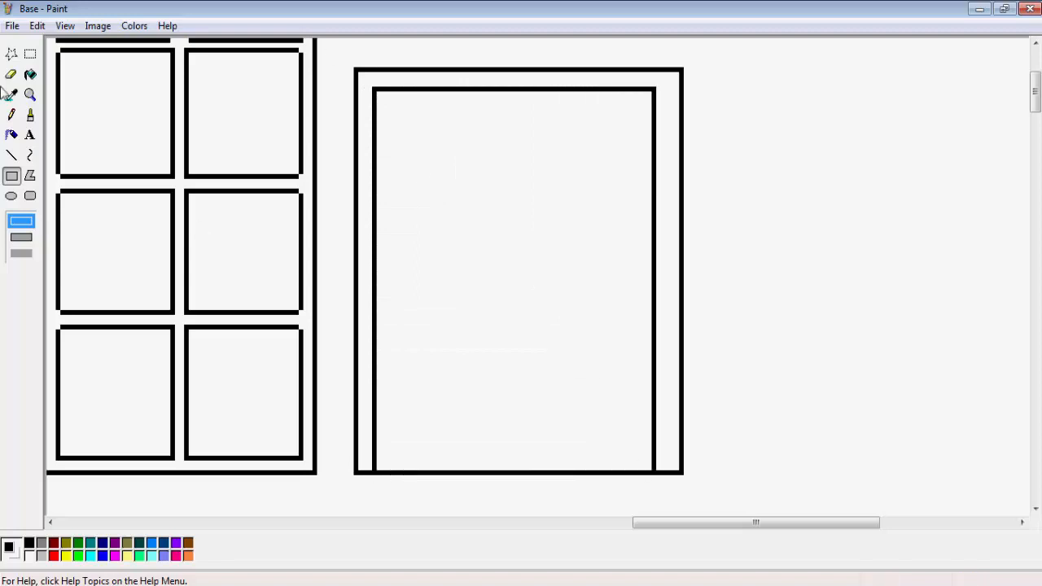
- Copy the left half of the double-outlined frame, flip the copy horizontally, and place it as the frame's matching right half
click(30, 54)
click(11, 154)
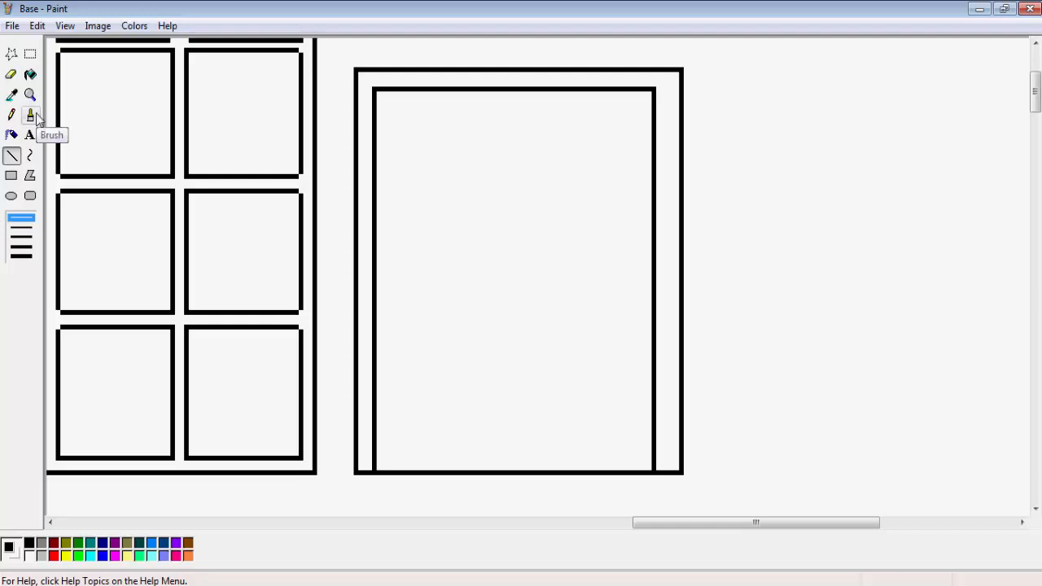
click(30, 54)
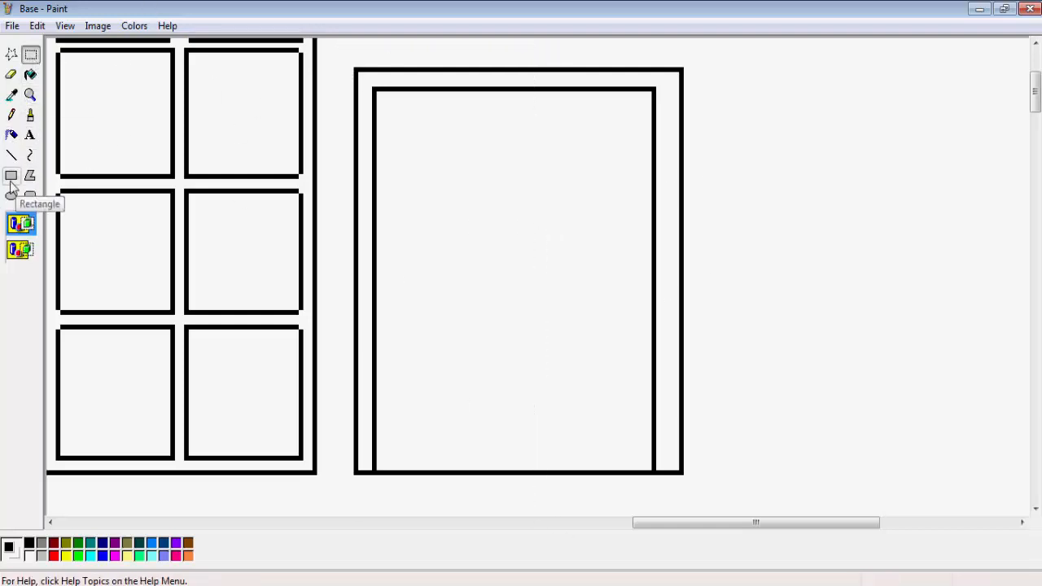
drag(343, 57, 493, 505)
right_click(449, 350)
right_click(469, 364)
click(500, 414)
right_click(181, 218)
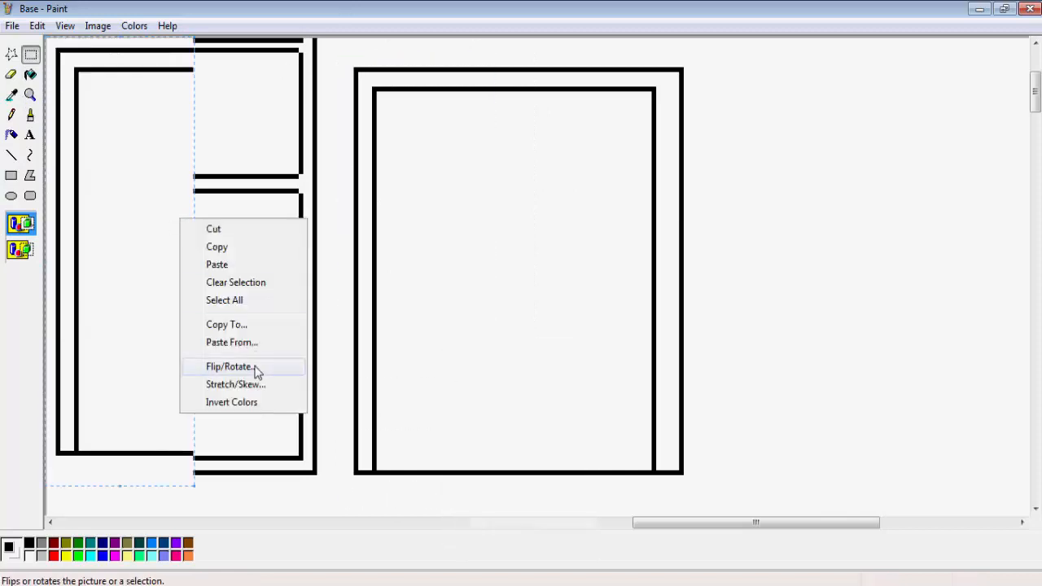
click(256, 369)
click(233, 92)
drag(127, 146, 592, 168)
- Delete the leftover strip of the old right edge beside the mirrored door frame
mouse_move(729, 50)
mouse_down()
mouse_move(709, 74)
mouse_move(653, 528)
mouse_up()
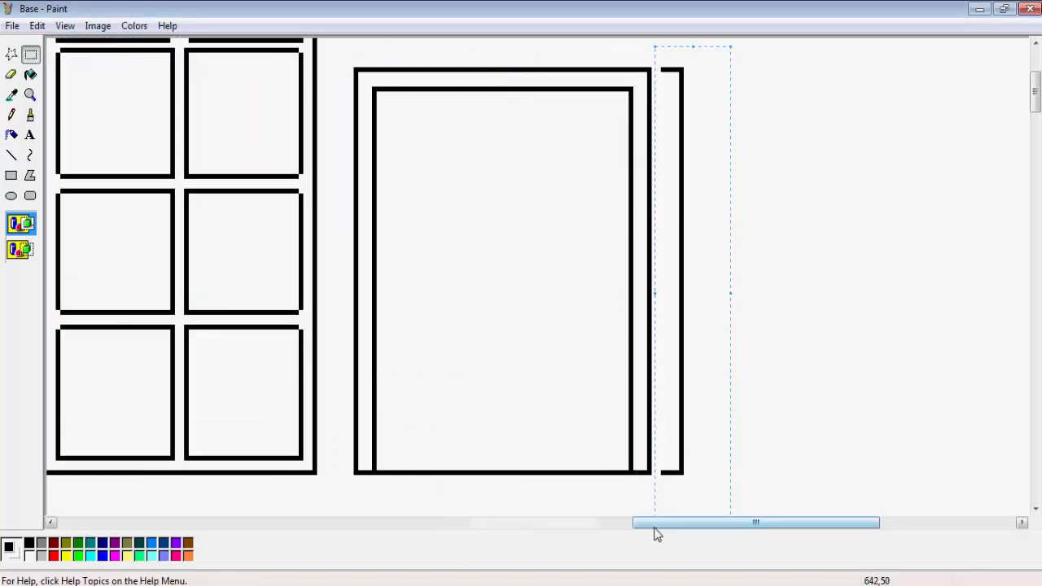
key(Delete)
click(30, 95)
click(21, 218)
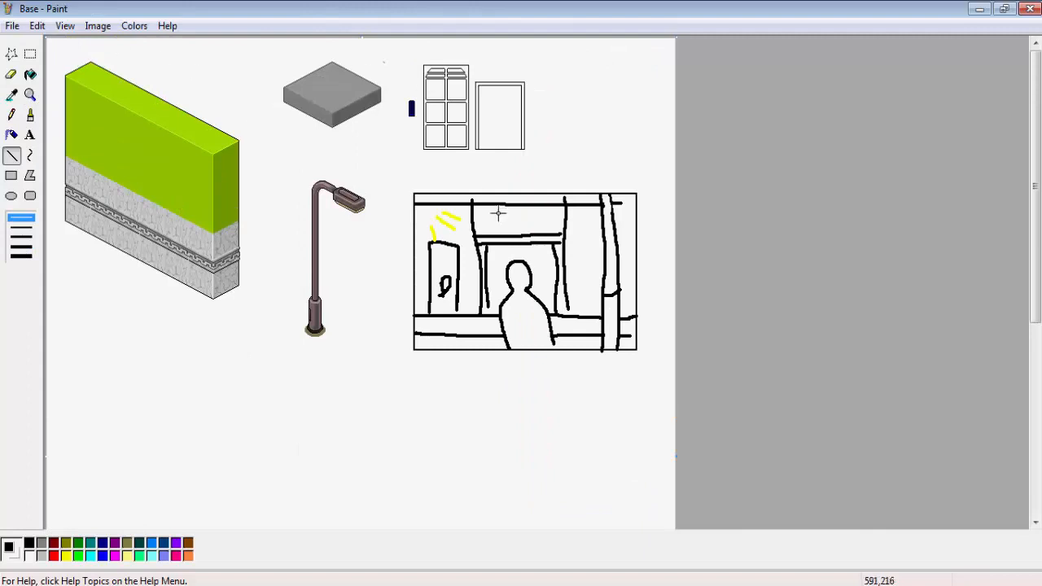
- Add a rectangular panel above the door frame, level with the paned window's top, and draw a smaller rectangle inside it
click(30, 94)
click(545, 88)
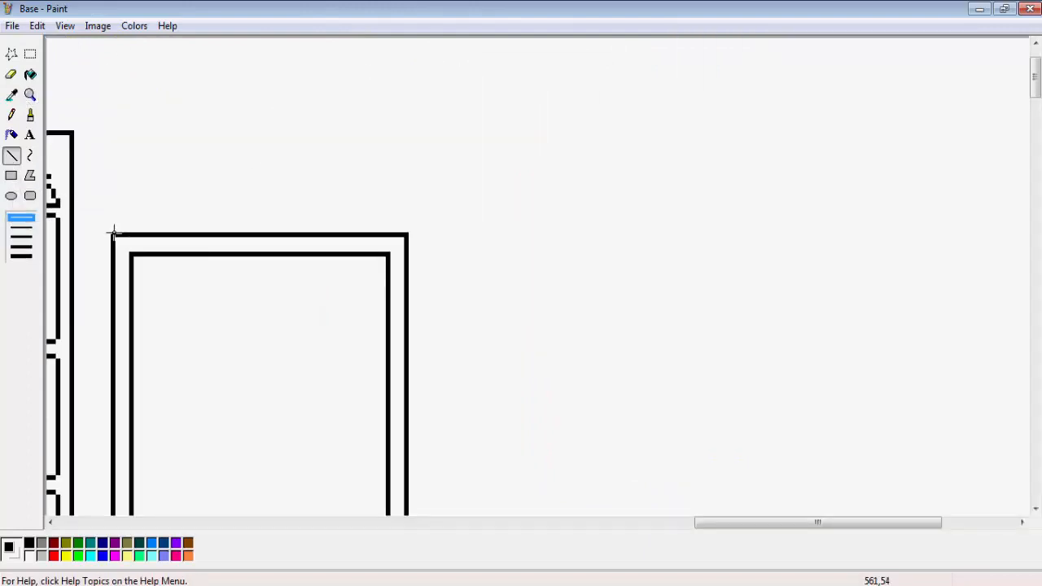
drag(114, 233, 112, 132)
drag(112, 133, 407, 233)
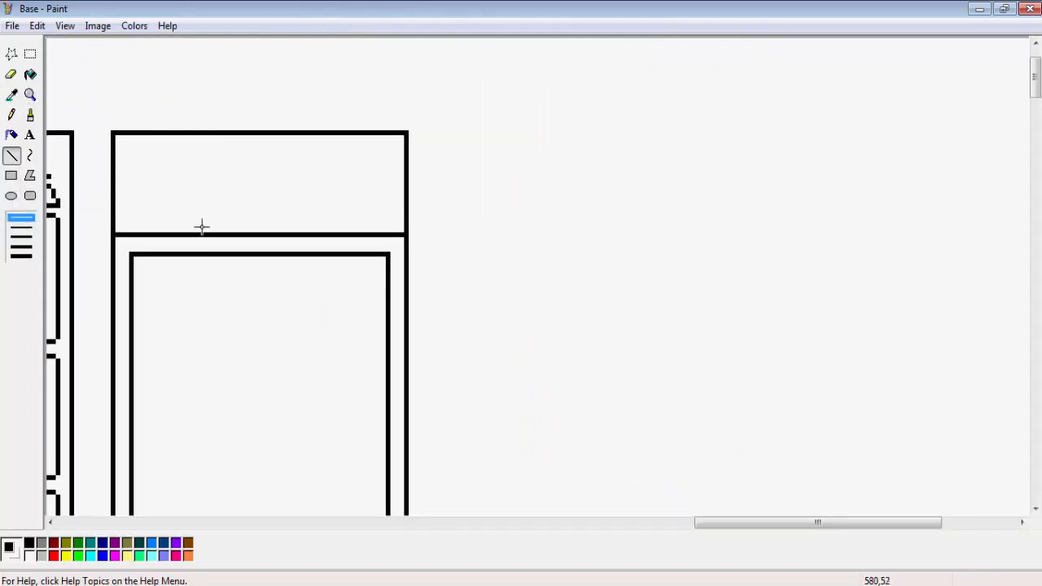
click(13, 175)
drag(120, 138, 398, 226)
scroll(74, 106, down, 3)
click(30, 95)
click(16, 218)
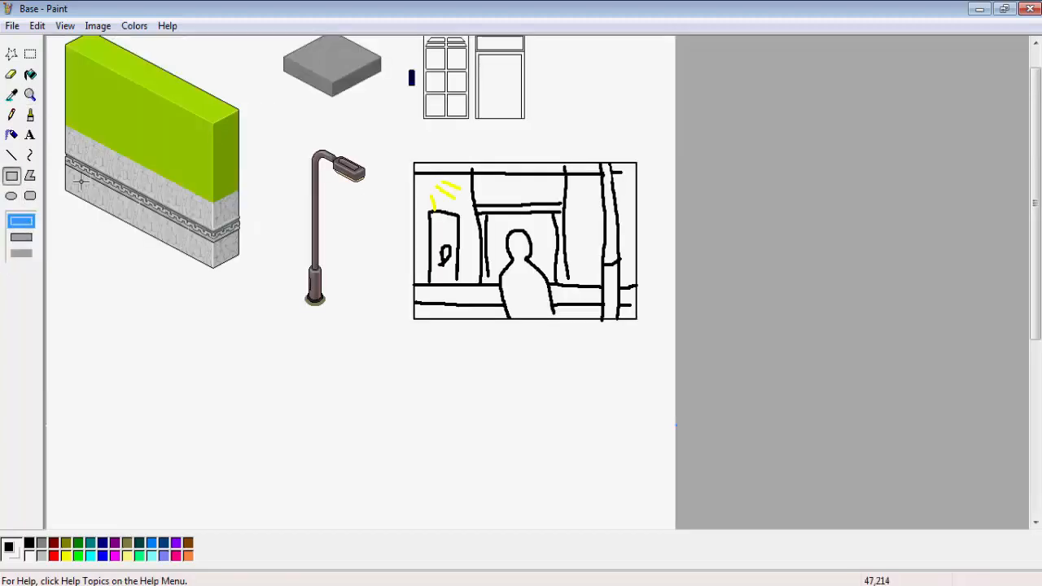
click(30, 95)
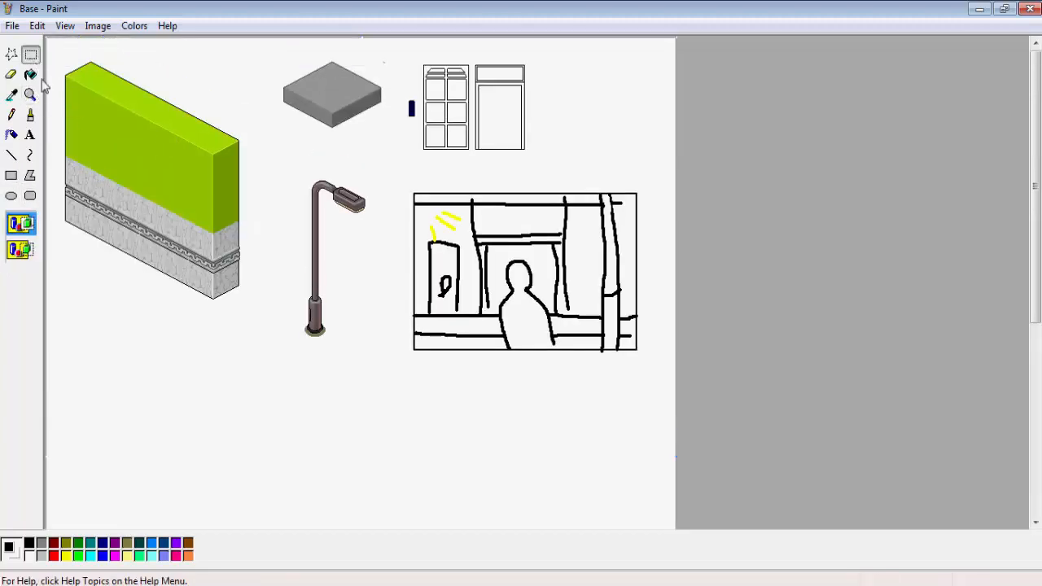
click(102, 96)
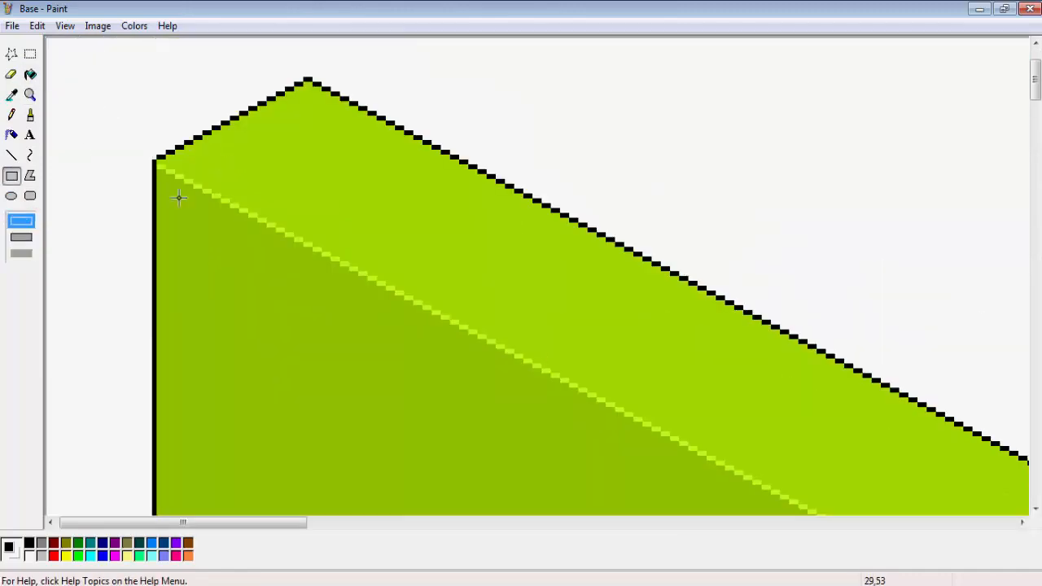
click(30, 95)
click(22, 219)
click(30, 96)
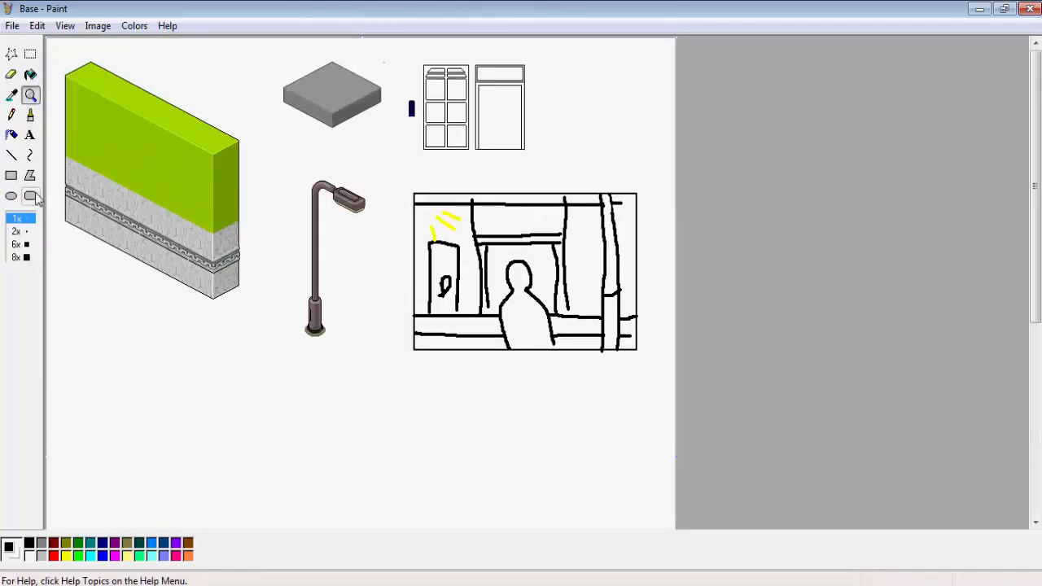
click(19, 234)
scroll(86, 209, down, 3)
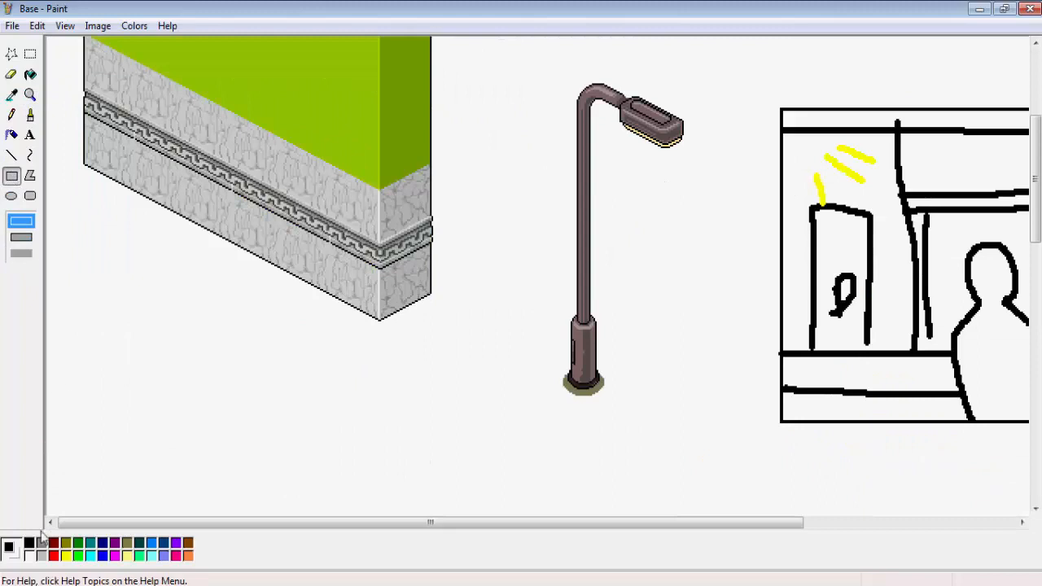
scroll(102, 328, down, 3)
scroll(74, 246, up, 3)
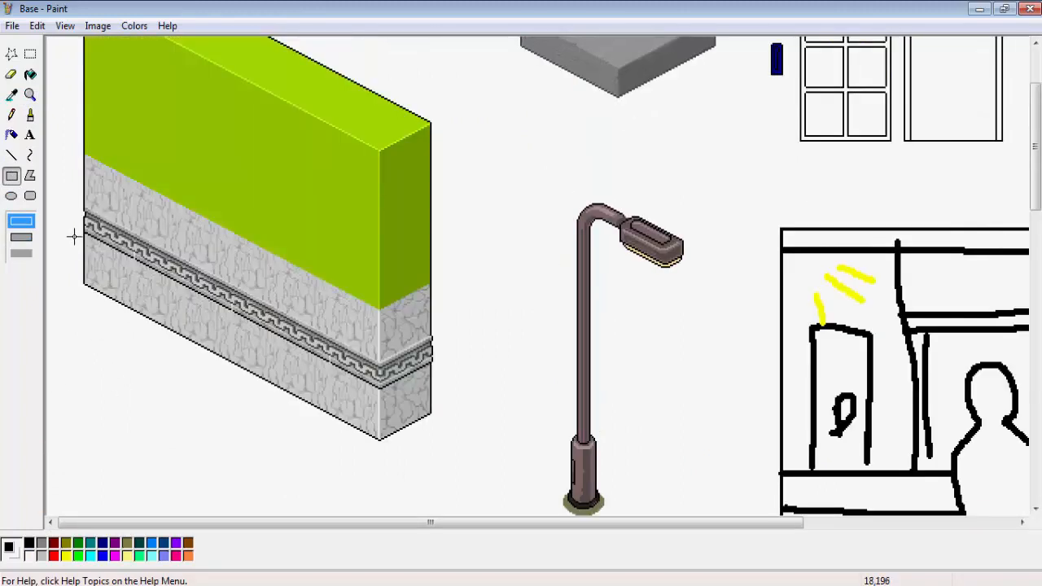
- Erase the black outline along the green wall's top edges using the third Eraser size
click(30, 95)
click(22, 246)
click(11, 155)
click(28, 229)
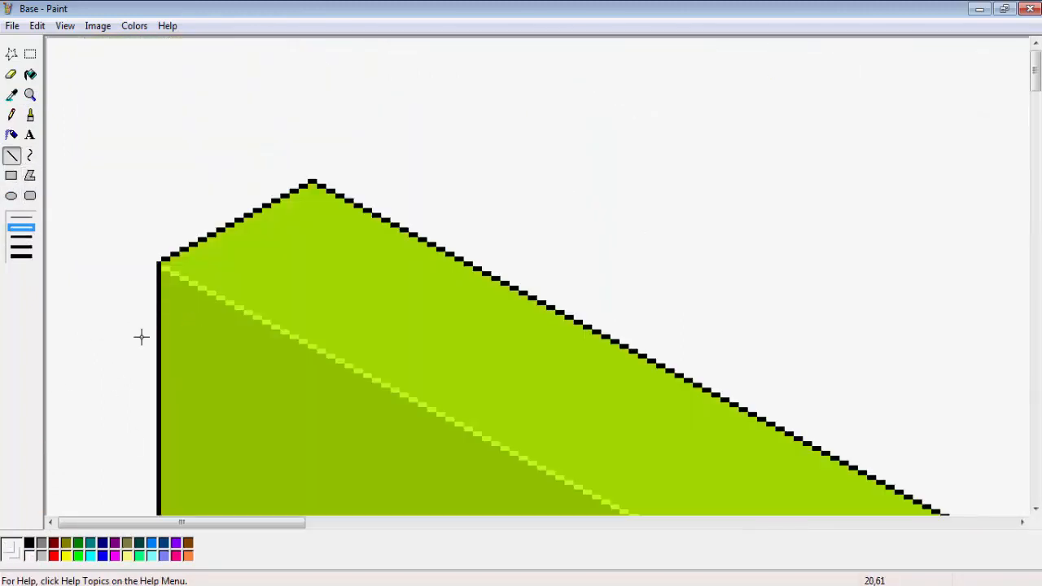
click(11, 74)
click(21, 244)
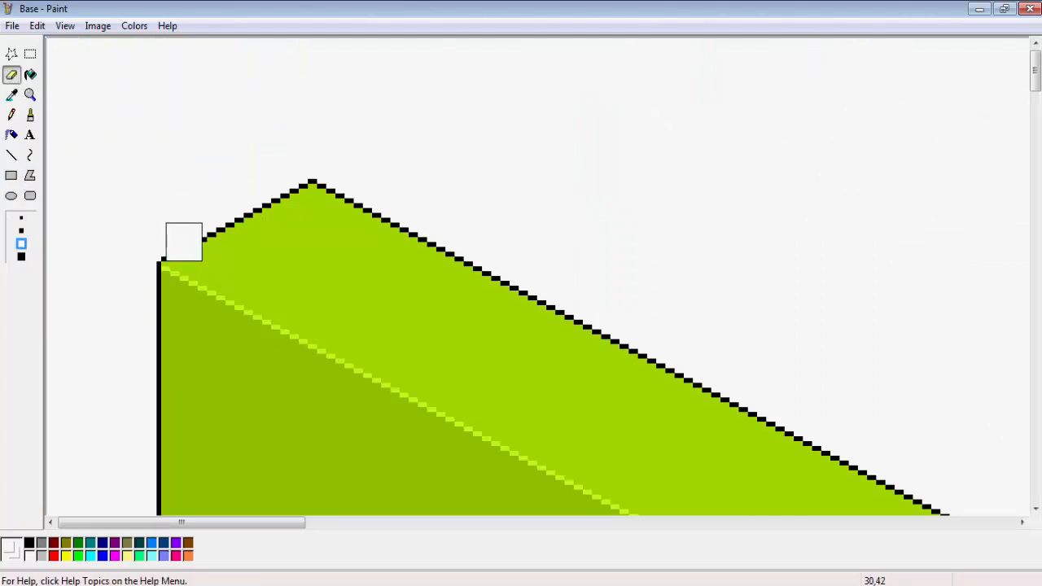
mouse_move(175, 259)
mouse_down()
mouse_move(326, 183)
mouse_move(468, 276)
mouse_up()
drag(252, 524, 317, 524)
drag(249, 276, 556, 435)
scroll(514, 388, down, 3)
scroll(513, 388, up, 1)
drag(330, 525, 403, 525)
mouse_move(321, 235)
mouse_down()
mouse_move(486, 305)
mouse_move(660, 416)
mouse_up()
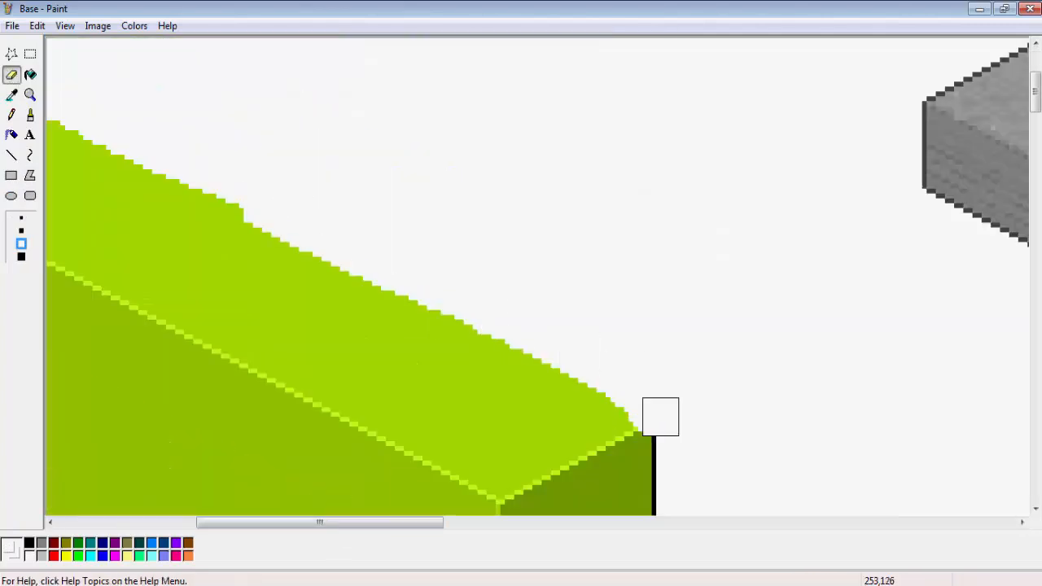
- Erase the black outline down the wall's right vertical edge and along the short lower edge of its right side
scroll(702, 154, down, 3)
drag(703, 154, 665, 232)
scroll(681, 284, down, 5)
mouse_move(681, 284)
mouse_down()
mouse_move(665, 222)
mouse_move(669, 470)
mouse_up()
scroll(669, 470, down, 5)
mouse_move(672, 225)
mouse_down()
mouse_move(679, 135)
mouse_move(646, 253)
mouse_up()
mouse_move(518, 305)
mouse_down()
mouse_move(537, 295)
mouse_move(537, 279)
mouse_move(524, 318)
mouse_up()
scroll(540, 284, up, 3)
scroll(539, 284, down, 1)
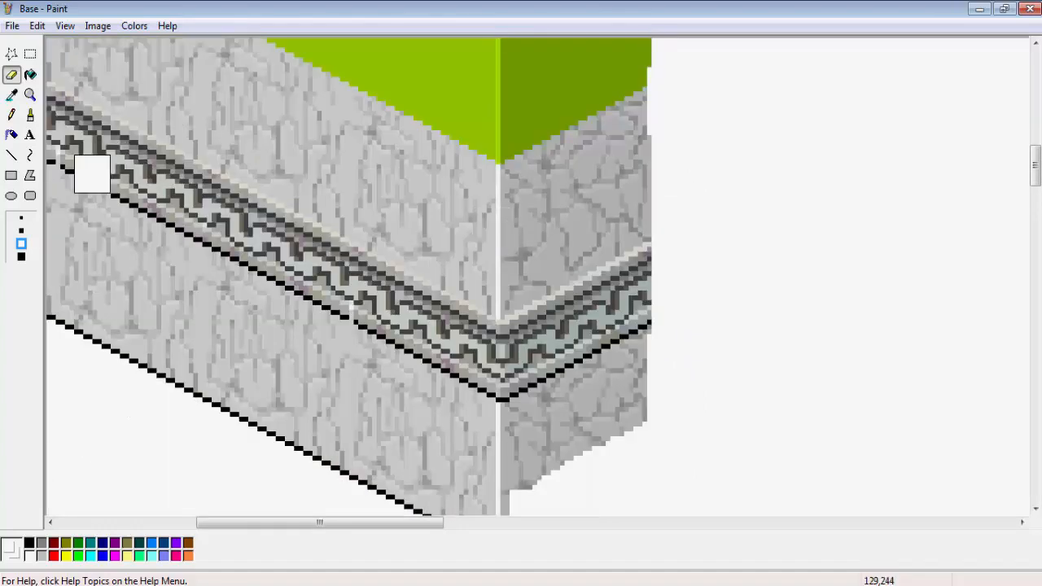
- Cover the wall's right face, beyond the corner edge, with borderless filled white rectangles
click(11, 175)
click(22, 253)
scroll(570, 366, down, 3)
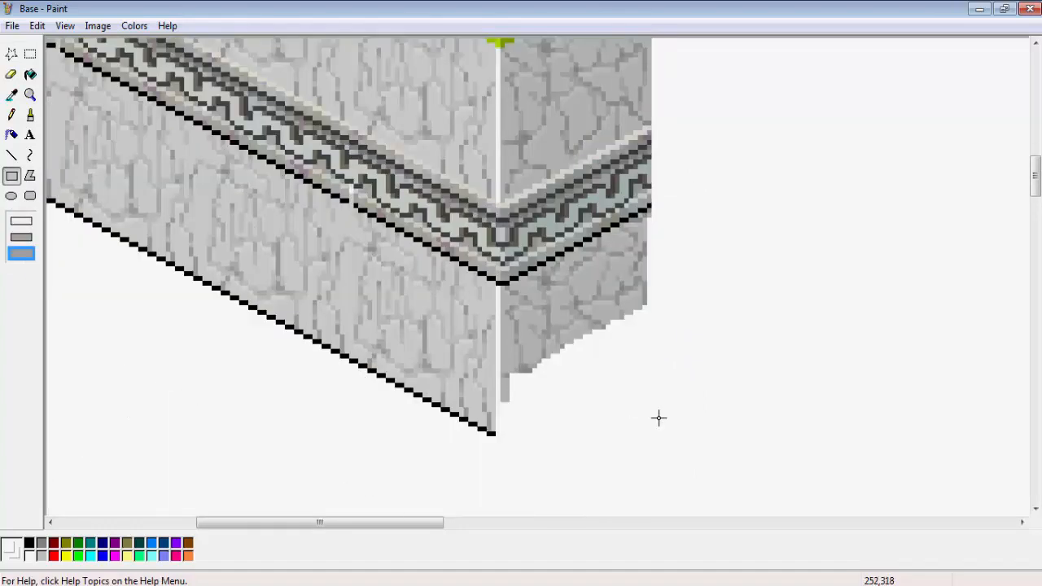
drag(658, 416, 502, 13)
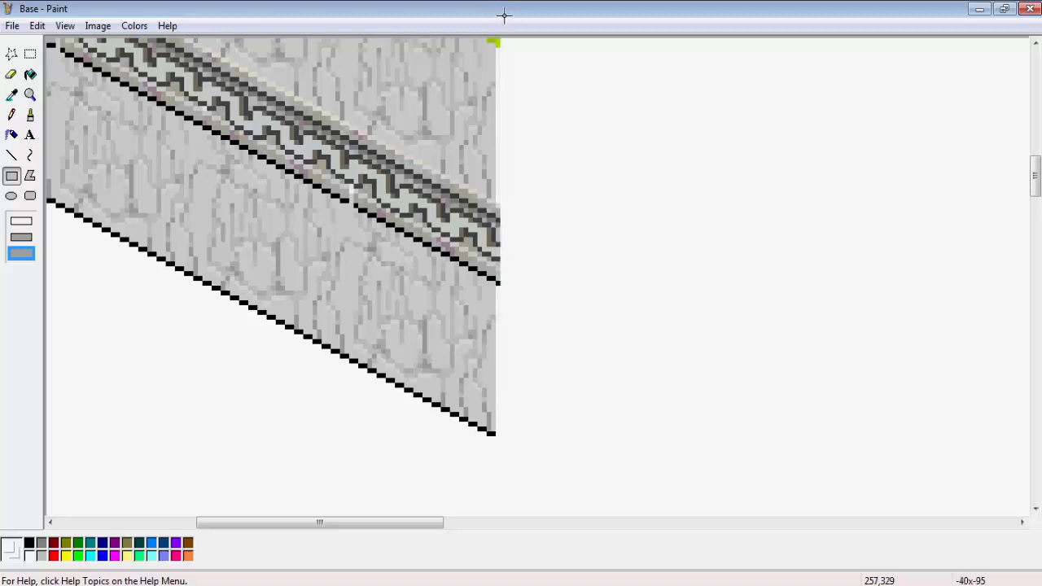
scroll(566, 163, up, 5)
mouse_move(722, 416)
mouse_down()
mouse_move(519, 5)
mouse_move(498, 5)
mouse_move(535, 229)
mouse_move(501, 142)
mouse_up()
scroll(540, 139, up, 4)
scroll(570, 187, down, 1)
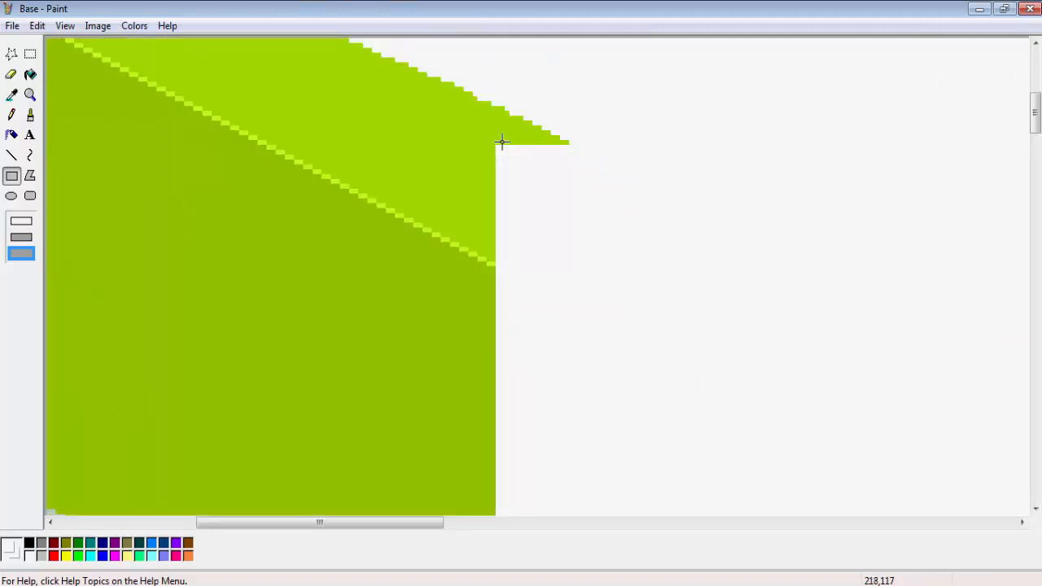
- Fill the light green top surface above the remaining wall face with white
click(31, 75)
click(345, 110)
scroll(361, 305, up, 3)
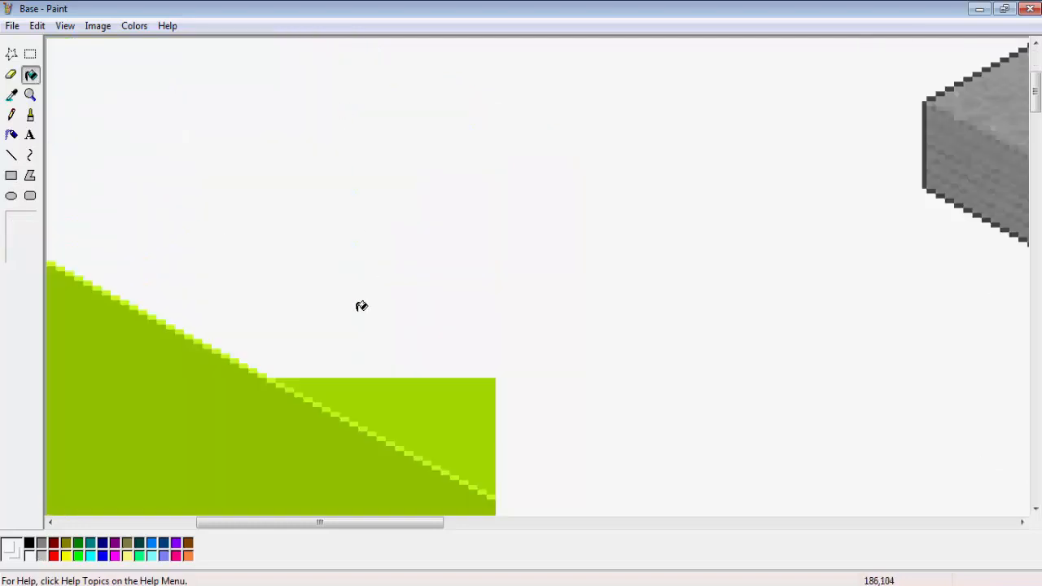
click(374, 403)
- Remove the black outline down the wall's left vertical edge, covering it with a white line of the second thickness
drag(382, 521, 244, 517)
scroll(160, 158, down, 3)
click(12, 74)
scroll(709, 348, up, 4)
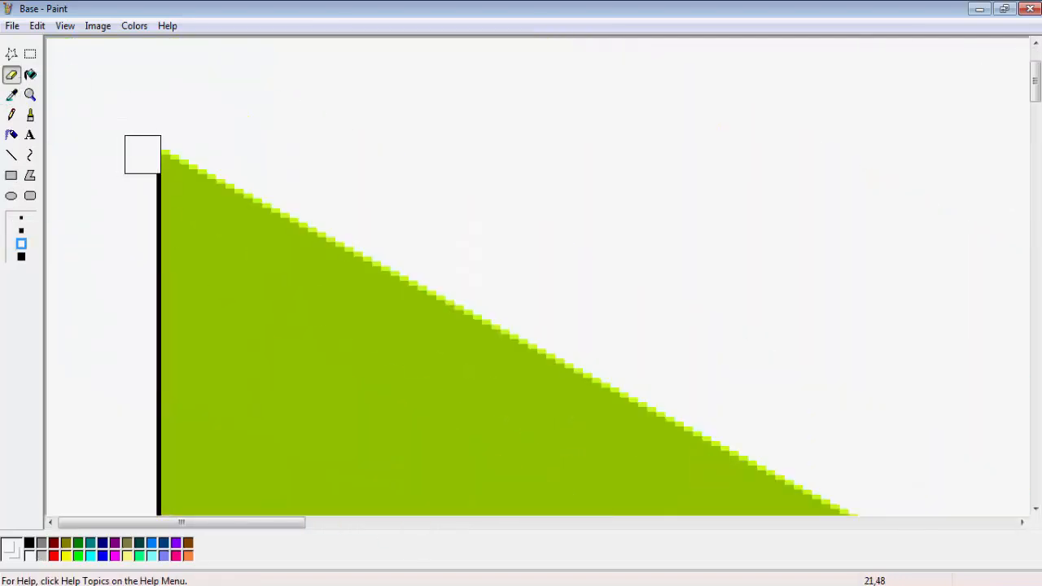
click(11, 154)
scroll(163, 99, down, 3)
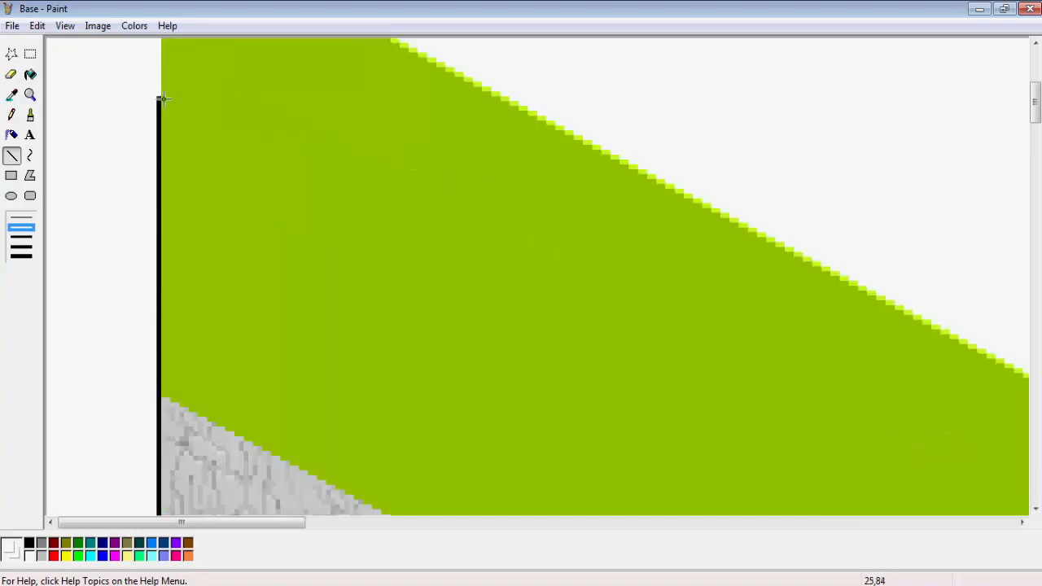
scroll(172, 255, down, 3)
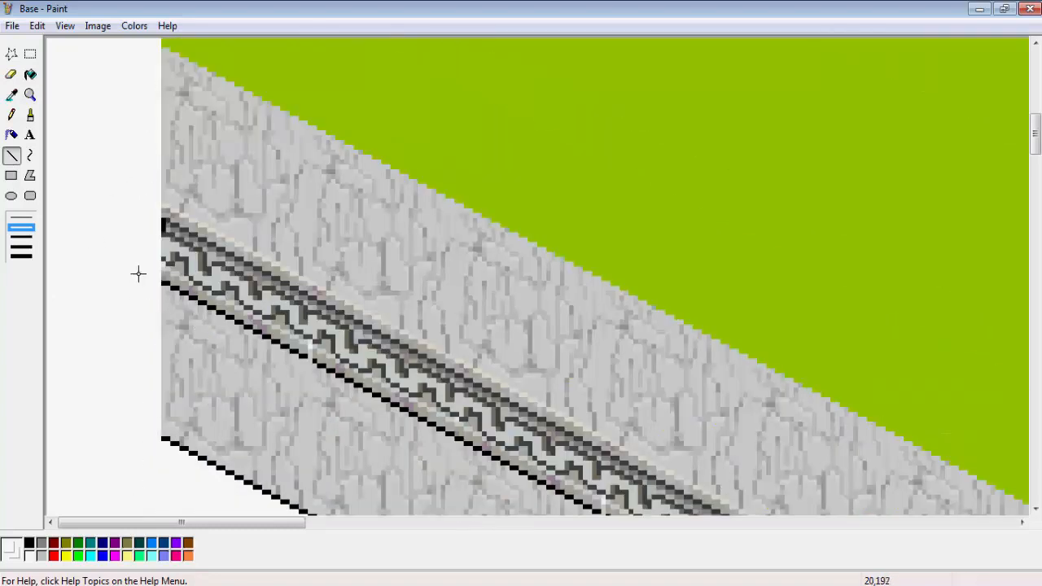
click(30, 94)
click(22, 218)
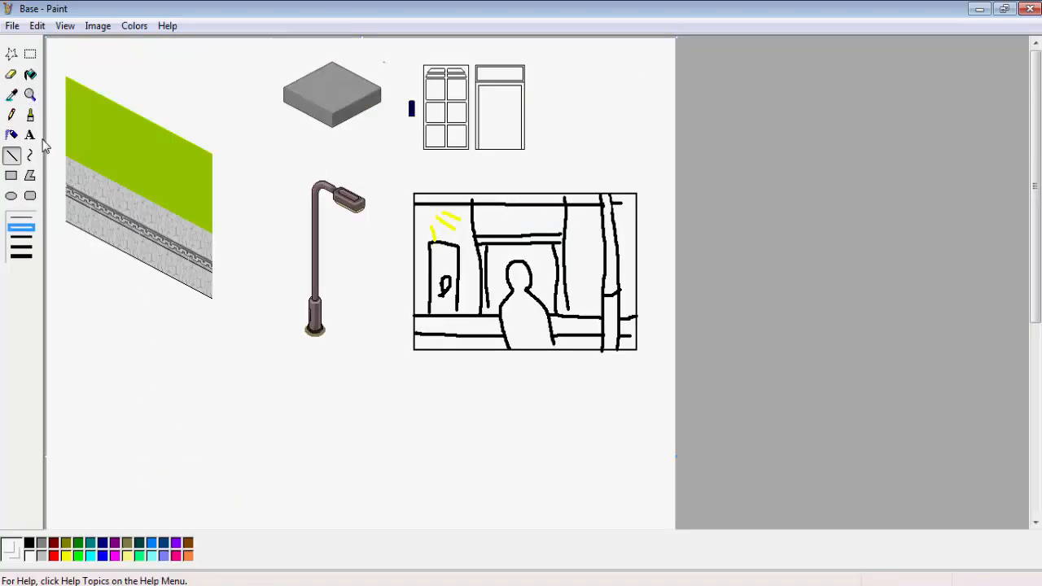
click(29, 97)
click(11, 177)
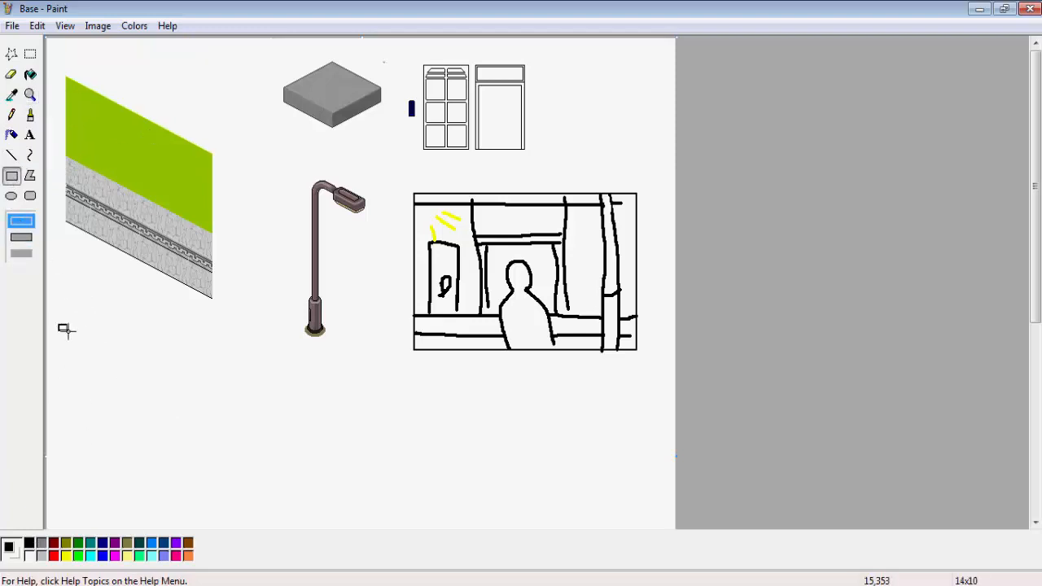
click(12, 95)
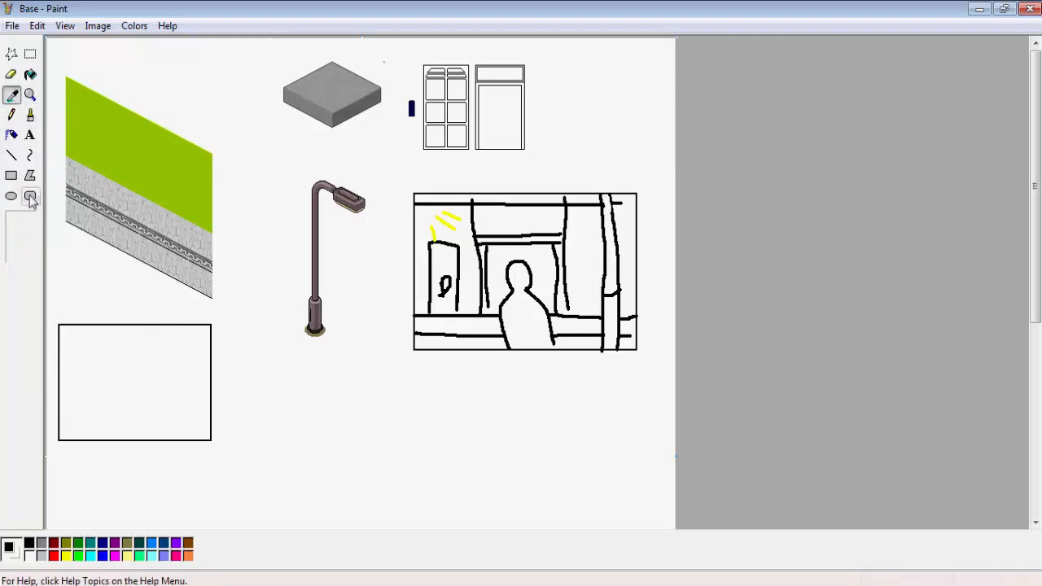
click(18, 231)
click(11, 155)
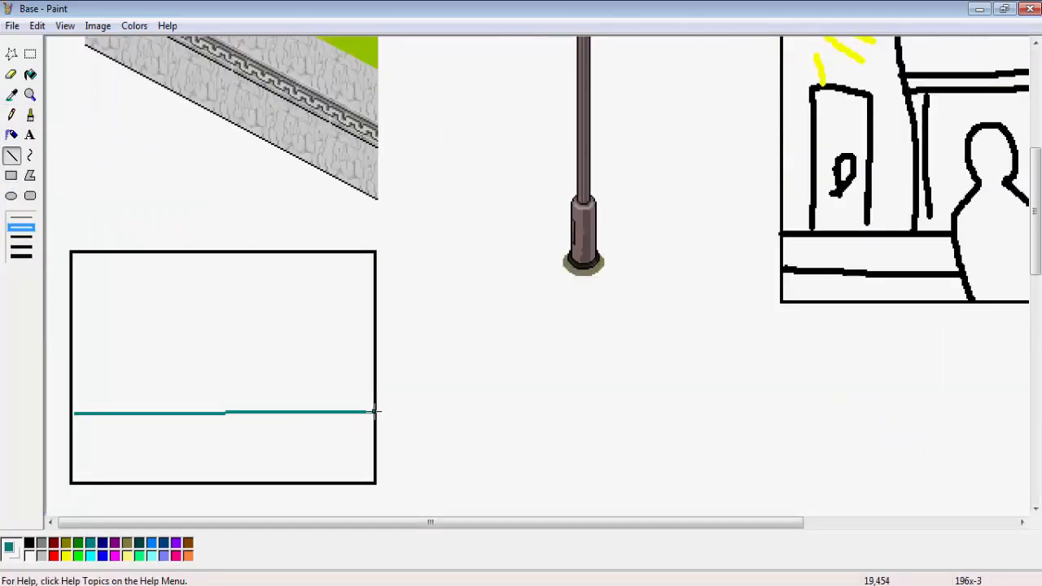
click(30, 55)
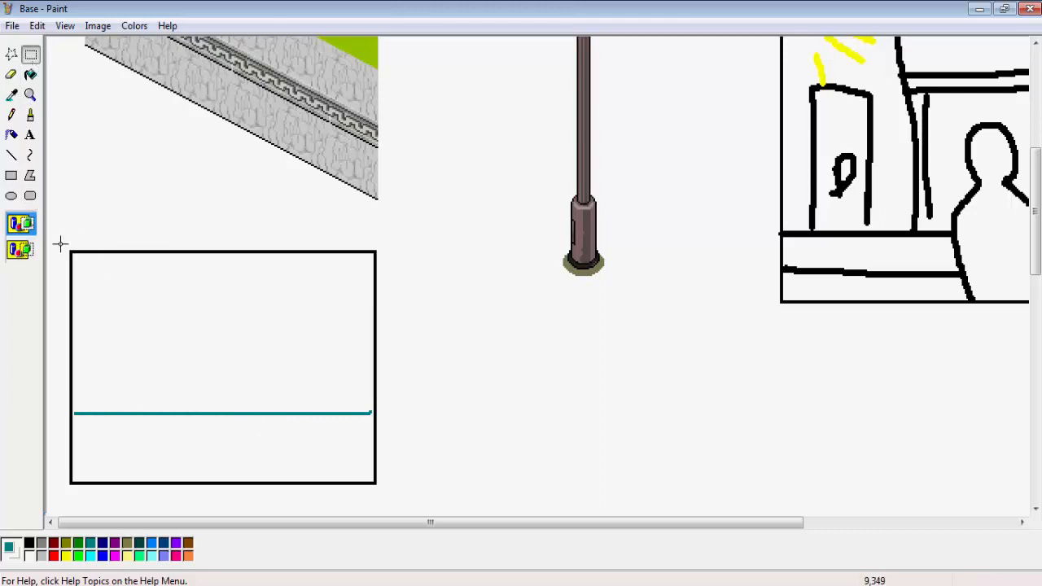
drag(61, 243, 426, 521)
key(Delete)
- Draw an unfilled rectangle in the empty area below the wall
click(13, 156)
click(16, 177)
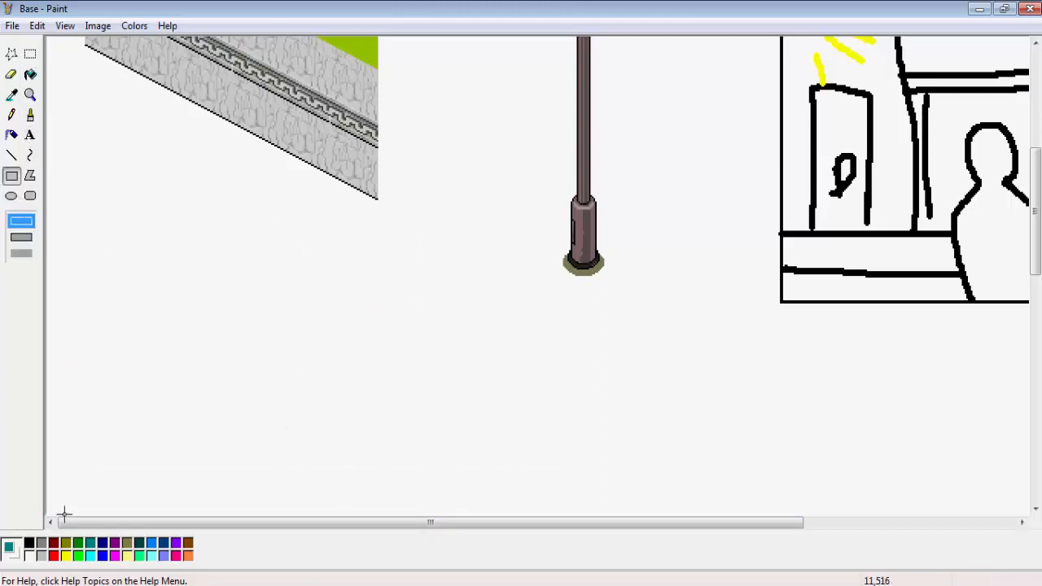
drag(86, 226, 309, 388)
- Draw three horizontal grey lines of the thinnest width across the inside of the new rectangle
click(31, 96)
scroll(109, 148, up, 5)
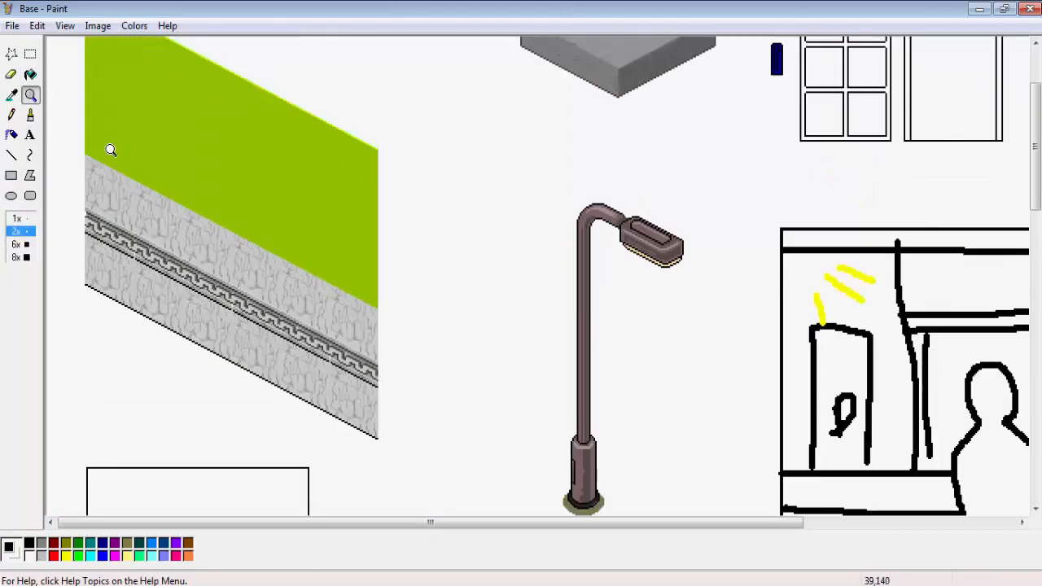
click(10, 98)
scroll(67, 146, down, 1)
click(30, 56)
click(12, 174)
click(11, 157)
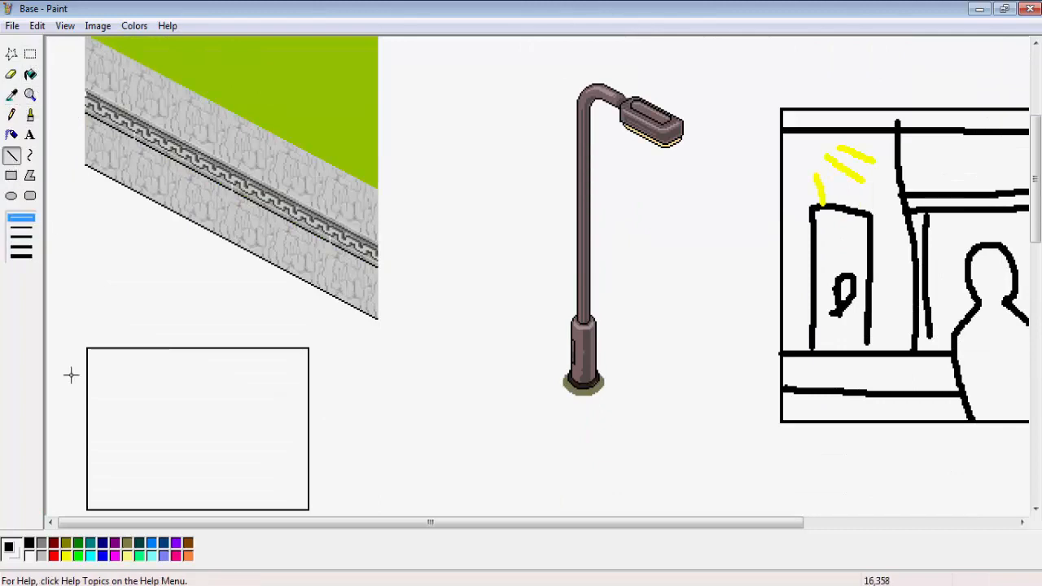
click(25, 245)
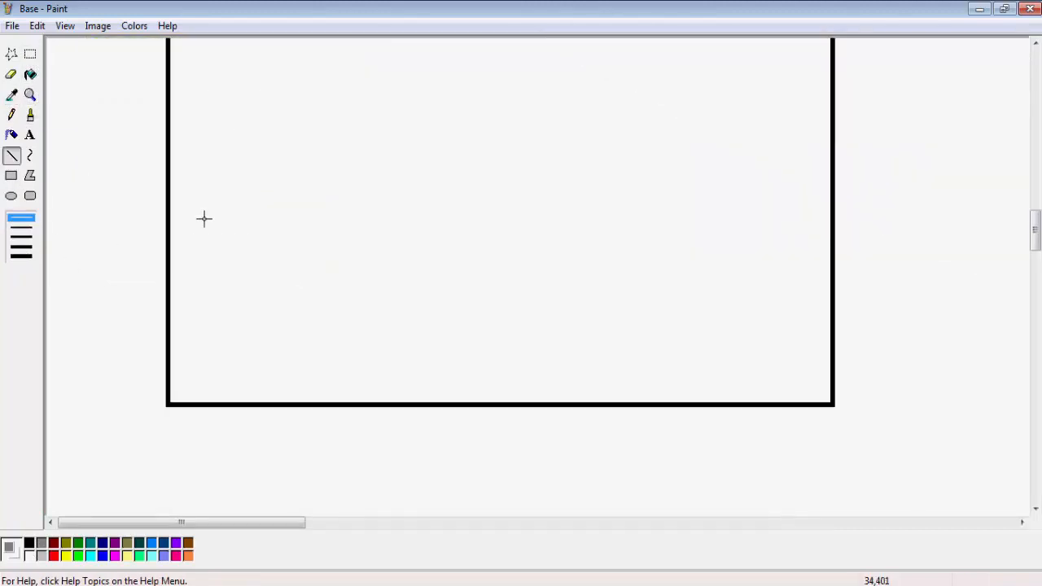
drag(260, 180, 829, 180)
drag(170, 136, 823, 135)
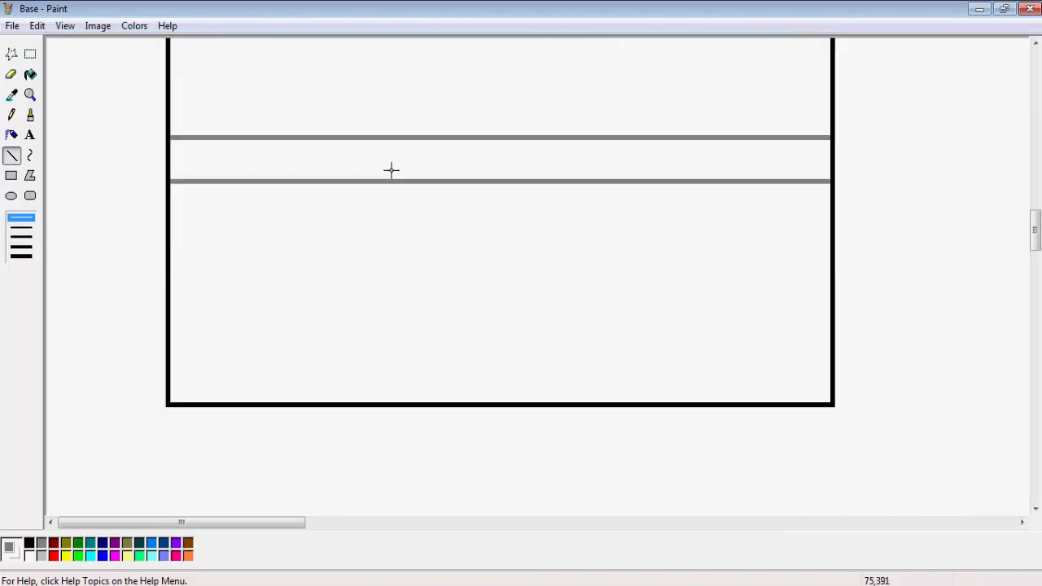
scroll(391, 169, up, 2)
drag(170, 251, 830, 252)
- Select the three grey lines and move them down inside the rectangle, keeping their spacing
scroll(223, 172, down, 1)
click(31, 56)
drag(173, 128, 830, 326)
drag(780, 259, 780, 332)
scroll(780, 332, down, 2)
drag(637, 125, 638, 135)
scroll(597, 203, up, 3)
scroll(371, 307, down, 2)
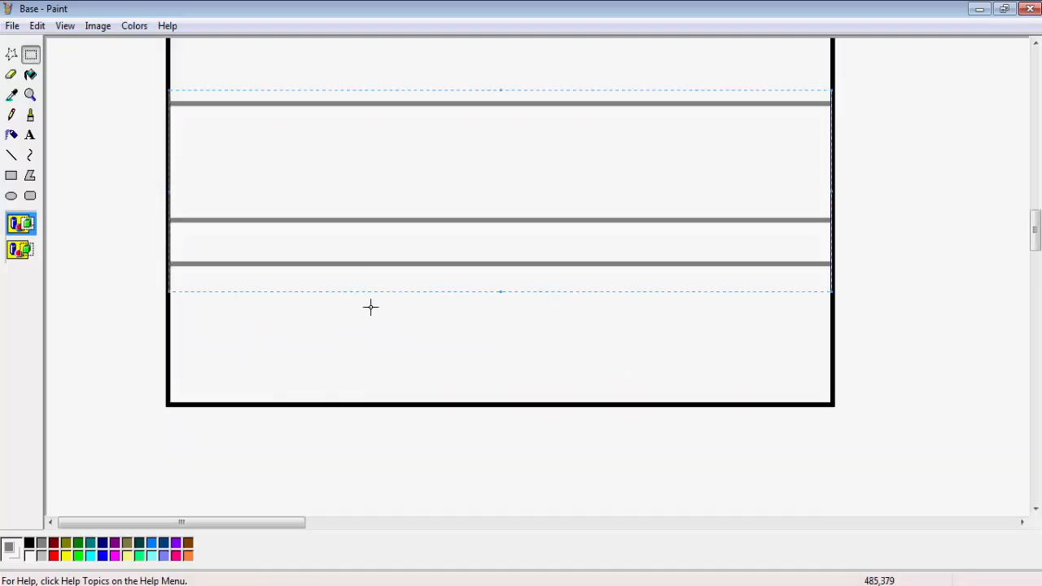
drag(330, 218, 330, 252)
- Sample the wall's green and fill the rectangle's top band with it
scroll(337, 244, up, 11)
click(13, 96)
click(166, 128)
scroll(165, 127, down, 9)
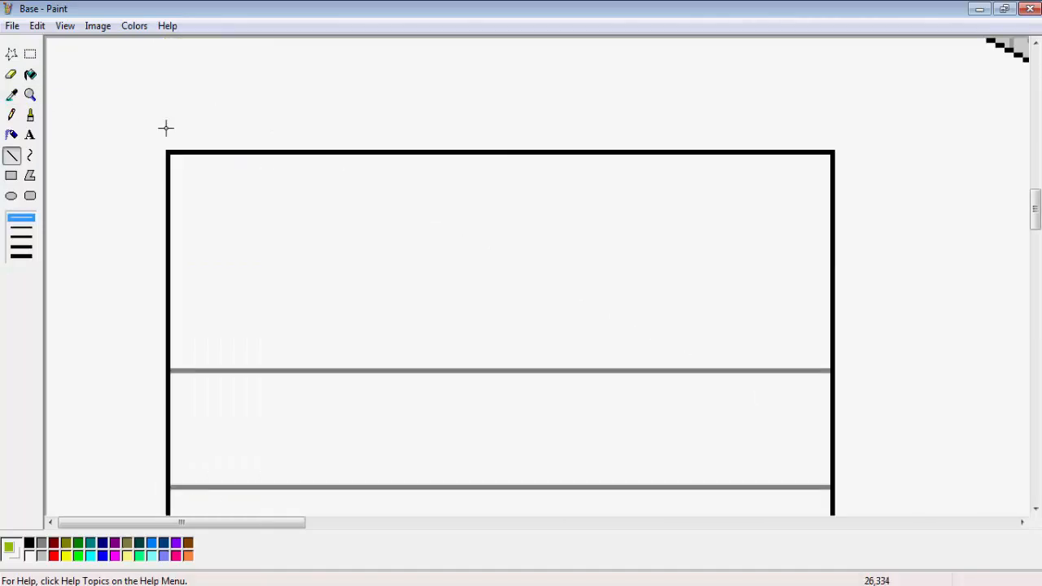
click(31, 74)
scroll(247, 195, down, 3)
scroll(247, 196, up, 3)
click(247, 195)
- Fill the two wider lower bands blue, and the narrow band between them with its bordering lines purple
click(152, 544)
click(292, 334)
click(222, 459)
click(114, 544)
click(227, 393)
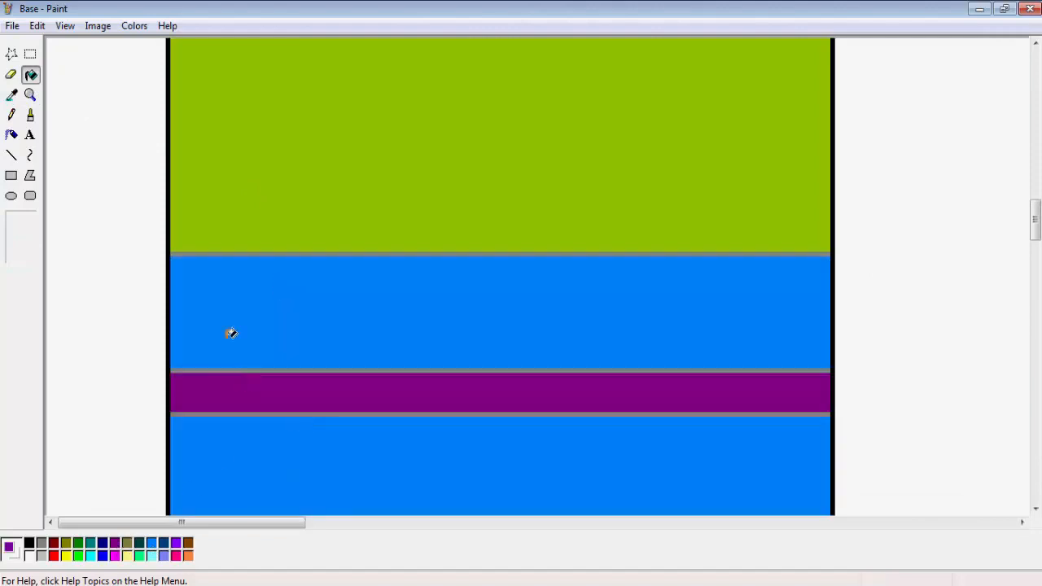
click(230, 368)
click(232, 415)
click(30, 95)
click(63, 219)
scroll(63, 219, up, 3)
click(31, 96)
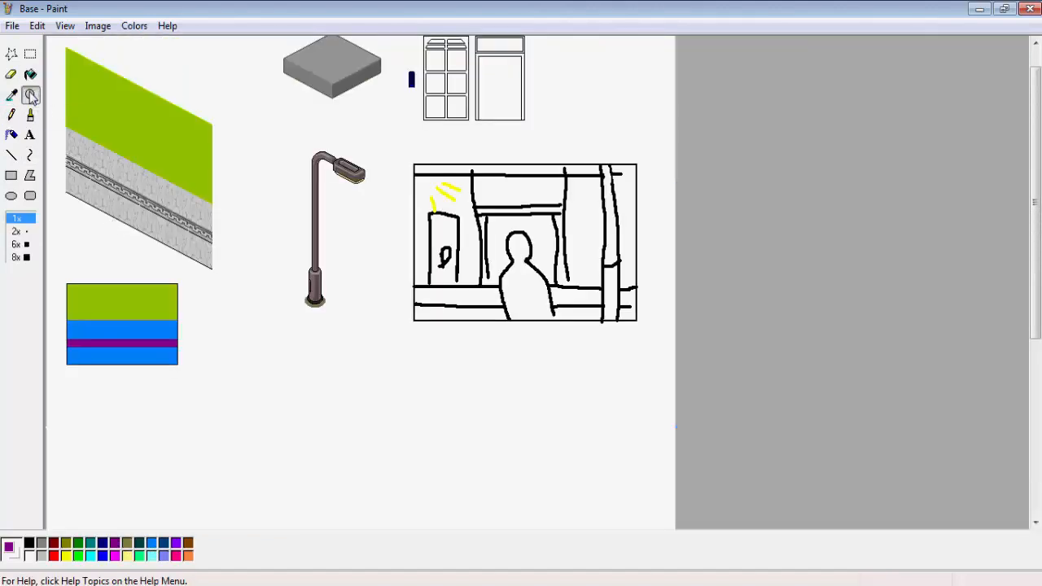
click(101, 199)
click(30, 54)
scroll(305, 193, up, 3)
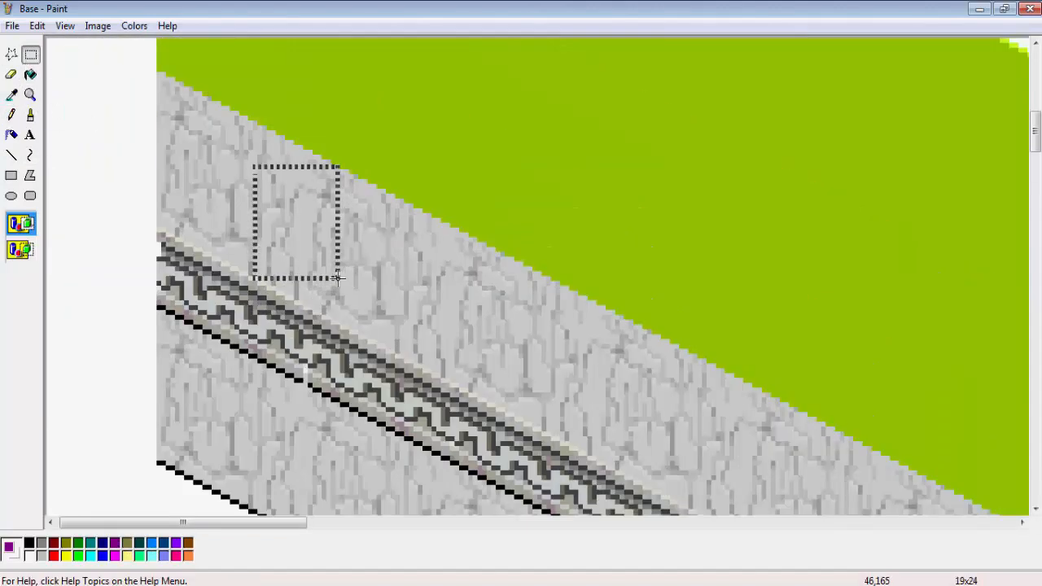
key(Delete)
click(36, 27)
click(42, 45)
- Copy a small patch of the wall's upper stone texture and paste it into the blank area below the banded rectangle
drag(250, 152, 333, 258)
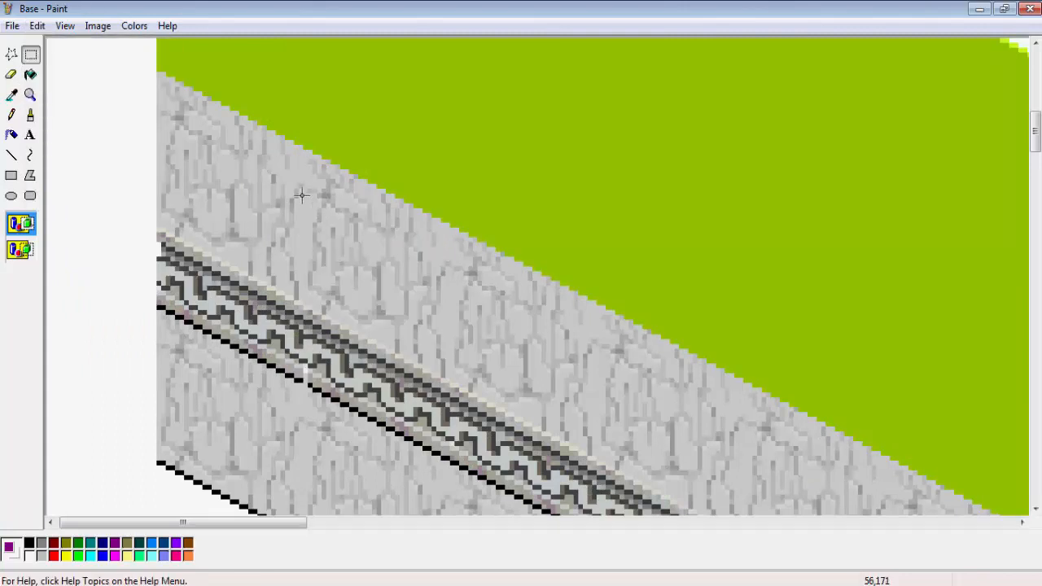
scroll(482, 281, down, 10)
right_click(333, 216)
click(359, 263)
drag(120, 91, 304, 173)
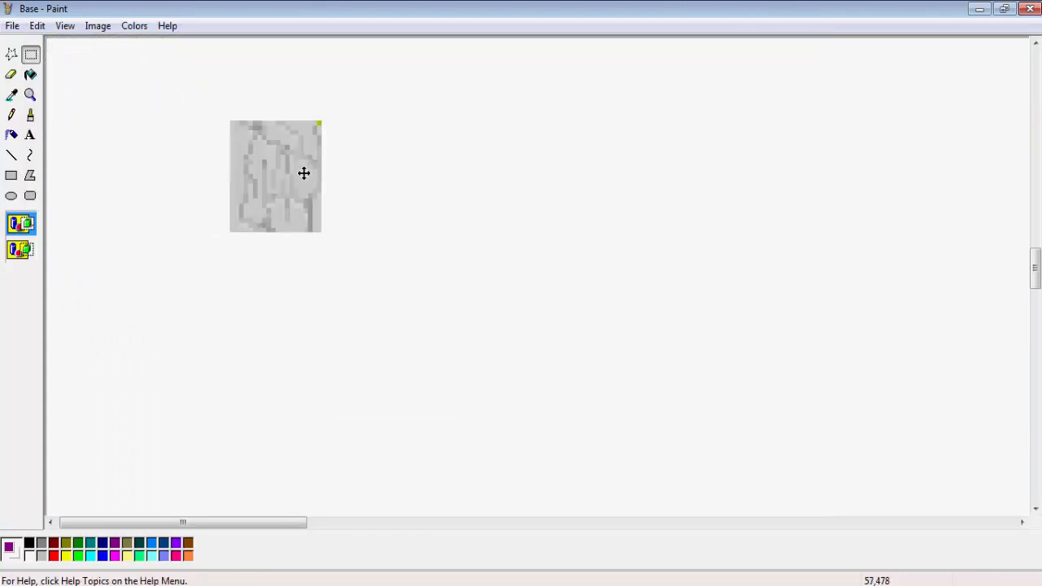
- Paste and double copies of the stone patch side by side to form a strip eight patches long
key(ctrl+v)
drag(109, 100, 358, 161)
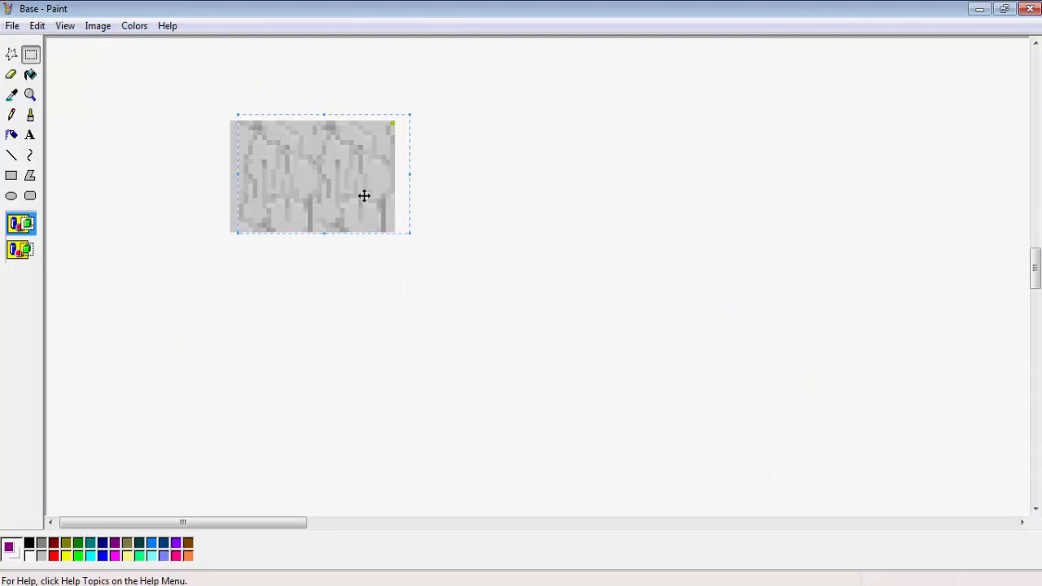
right_click(381, 213)
click(428, 261)
drag(171, 110, 475, 181)
drag(251, 124, 757, 195)
right_click(486, 188)
click(514, 216)
right_click(514, 215)
click(543, 259)
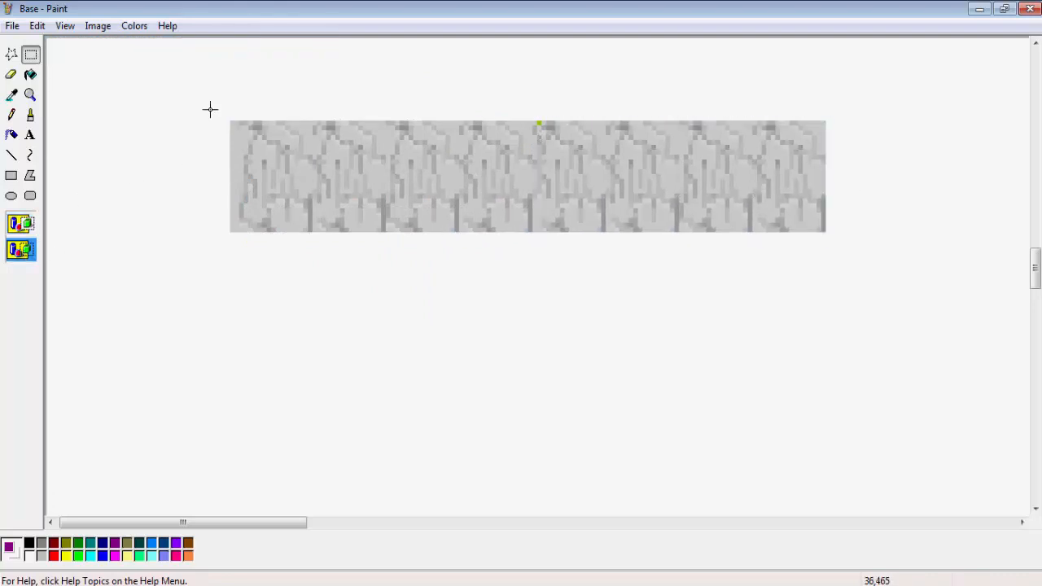
- Copy the stone strip and paste it twice beneath the original, overlapping slightly, to build three rows
drag(210, 109, 883, 283)
right_click(630, 203)
click(673, 232)
right_click(341, 207)
click(379, 253)
drag(347, 158, 503, 311)
right_click(463, 258)
click(490, 285)
right_click(486, 283)
click(518, 327)
drag(405, 146, 562, 388)
click(488, 226)
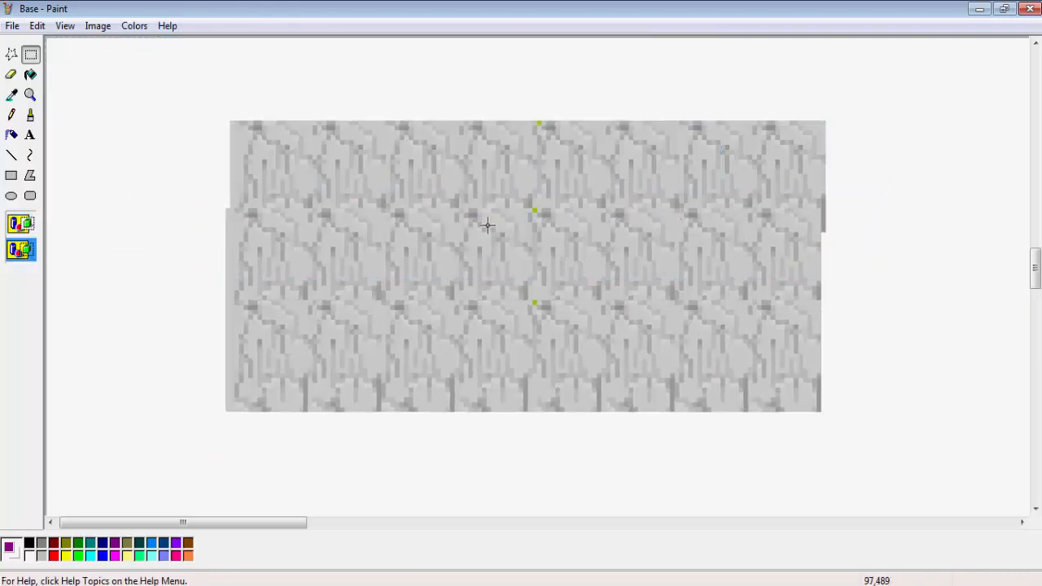
- Brush sampled grey over the green specks in the stone block and paste a copy of the block directly beneath it
click(12, 94)
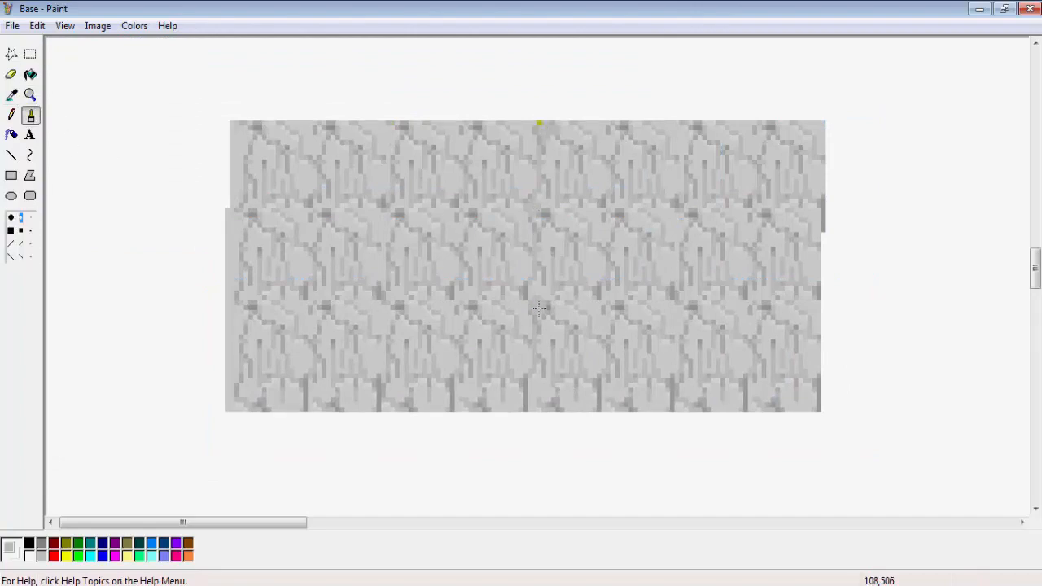
click(30, 54)
key(ctrl+c)
scroll(132, 135, down, 3)
key(ctrl+v)
mouse_move(221, 146)
mouse_down()
mouse_move(354, 204)
mouse_move(351, 260)
mouse_up()
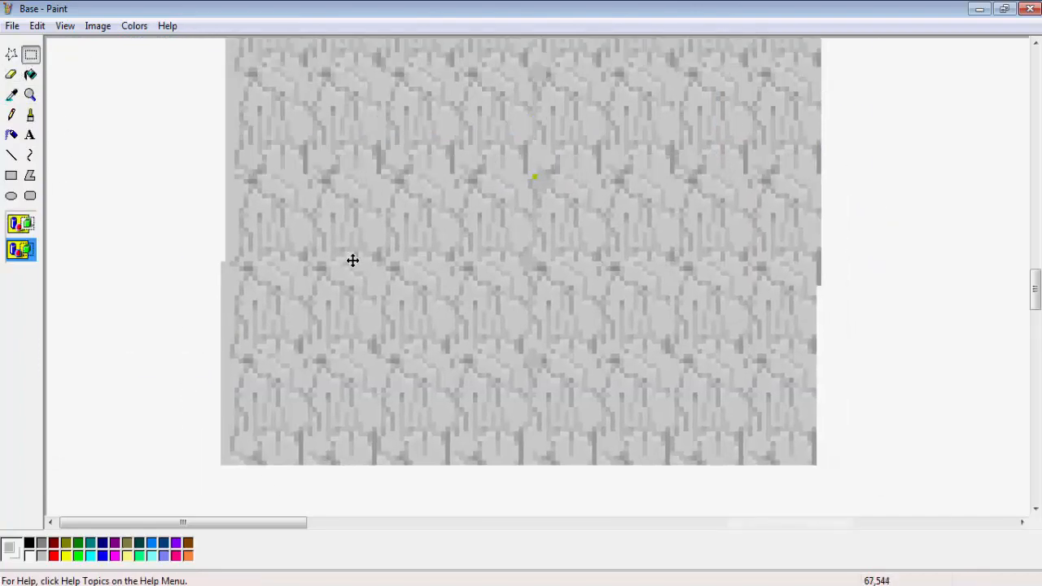
- Copy the whole stone block and paste it against its right side, overlapping the edges to double the texture's width
scroll(350, 260, up, 3)
click(31, 96)
click(21, 231)
click(31, 57)
drag(84, 169, 330, 421)
right_click(232, 316)
click(268, 341)
right_click(272, 338)
click(307, 384)
drag(168, 194, 527, 312)
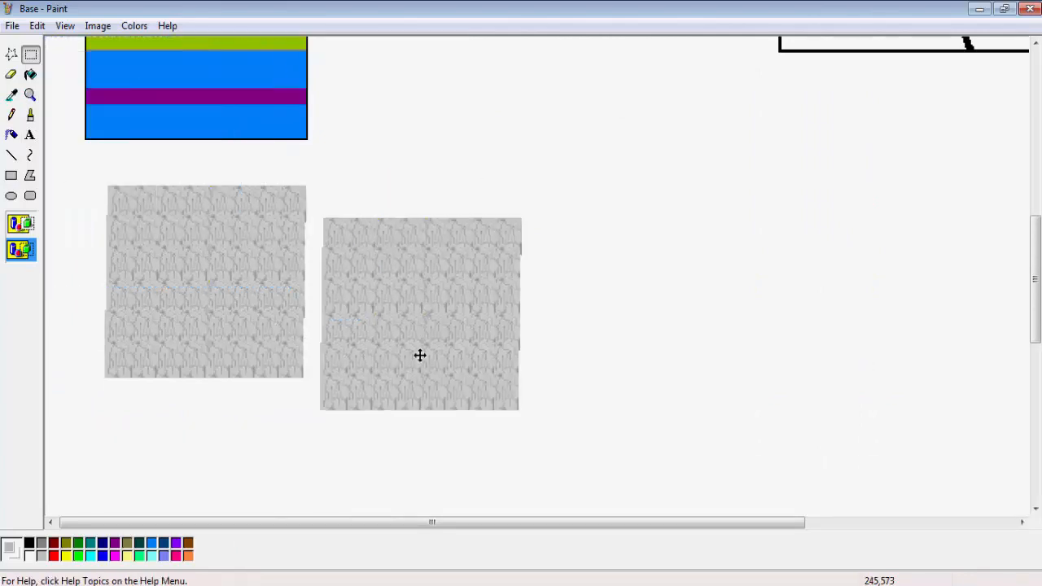
drag(518, 226, 370, 238)
scroll(205, 247, up, 1)
click(205, 247)
- Move the banded colour rectangle to the blank area right of the stone texture, below the street lamp
scroll(203, 246, down, 1)
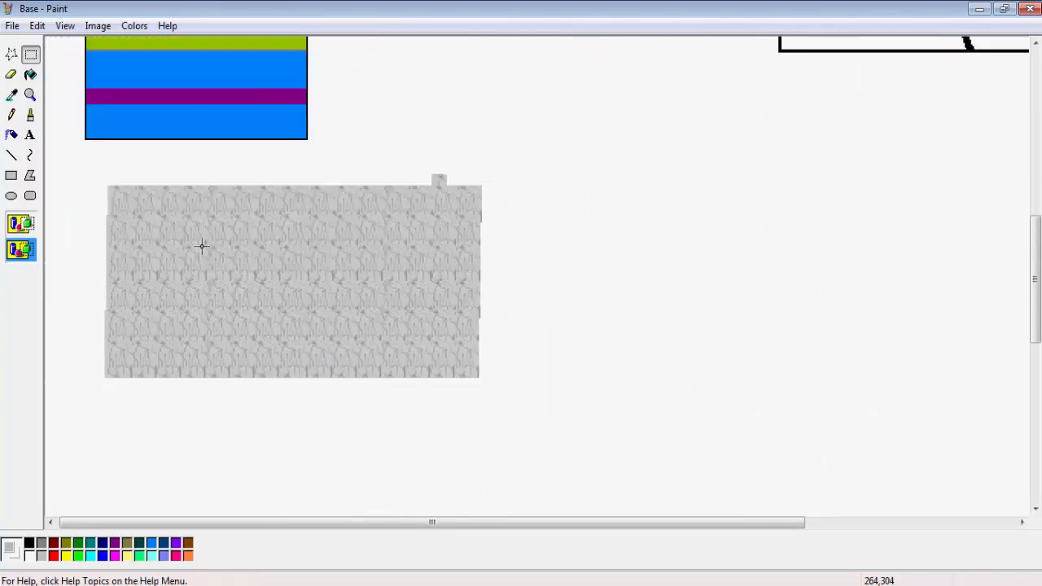
scroll(202, 247, up, 3)
scroll(203, 247, down, 1)
drag(295, 370, 309, 381)
drag(224, 342, 730, 445)
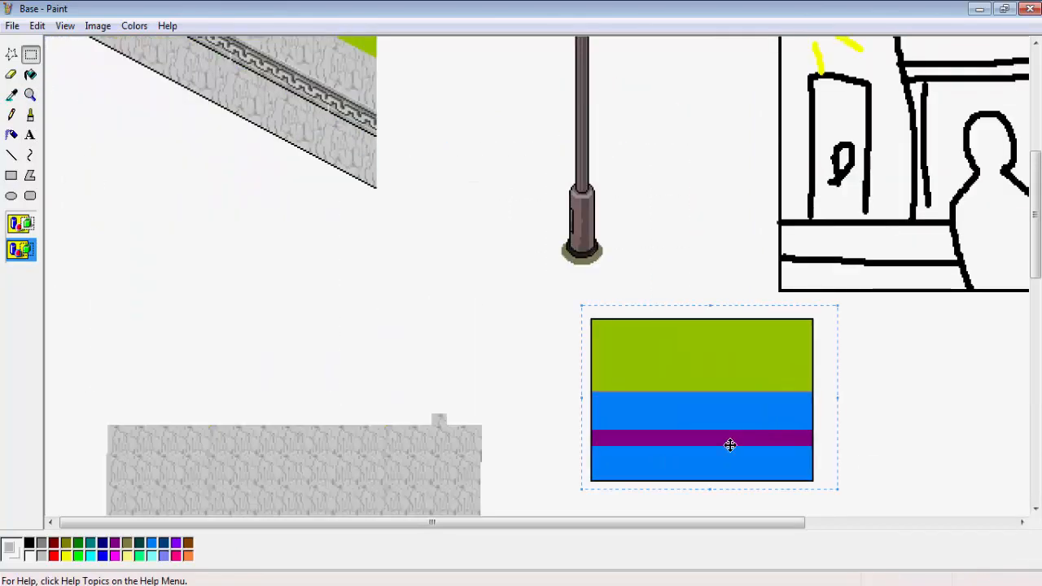
scroll(730, 444, down, 3)
drag(623, 250, 589, 280)
- Draw a larger teal rectangle around the banded rectangle and fill the margin between them with teal
click(11, 176)
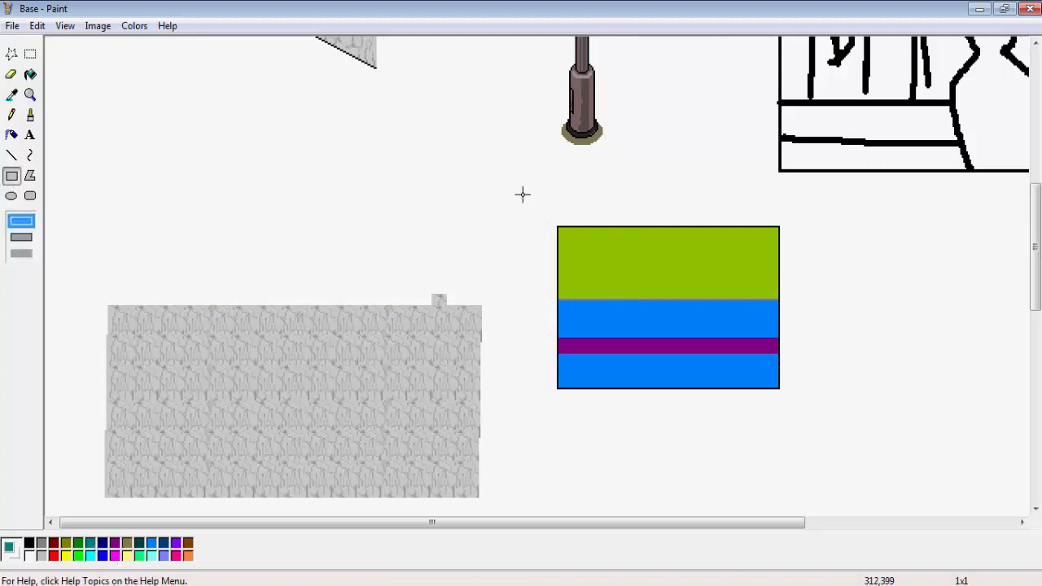
drag(522, 194, 814, 428)
click(30, 74)
click(627, 195)
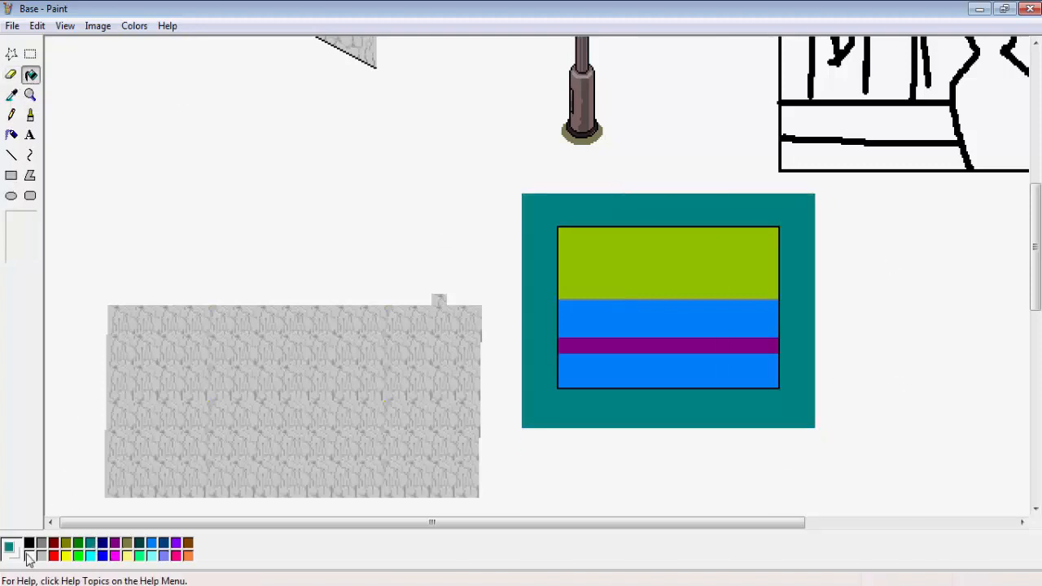
- Fill both blue bands of the banded rectangle with white
click(661, 359)
click(654, 311)
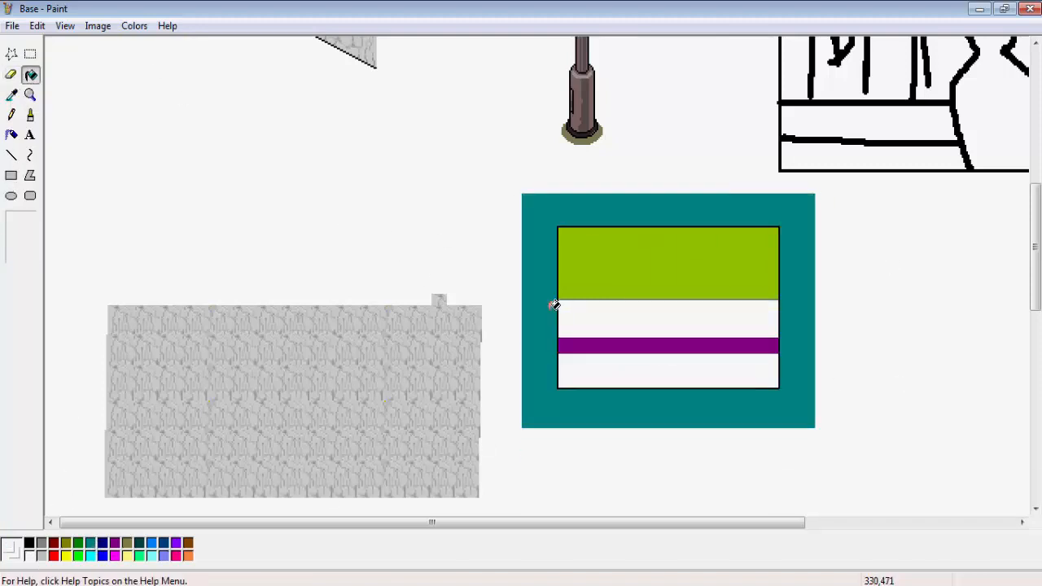
- Move the teal-framed banded rectangle onto the stone texture with a transparent background, so stone fills its white bands
click(16, 244)
scroll(507, 432, down, 8)
drag(262, 523, 588, 537)
scroll(537, 423, up, 2)
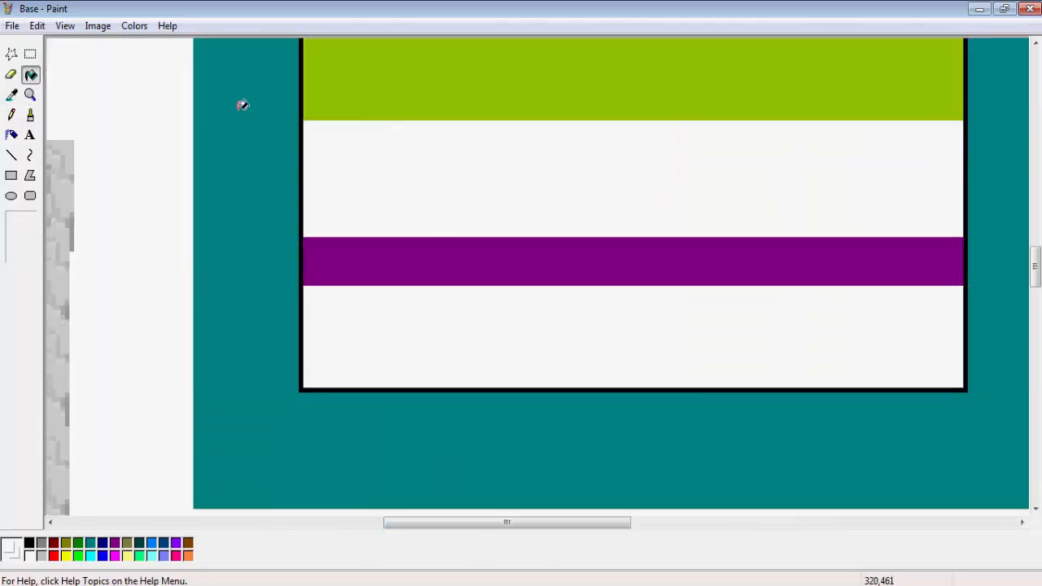
click(30, 96)
click(16, 220)
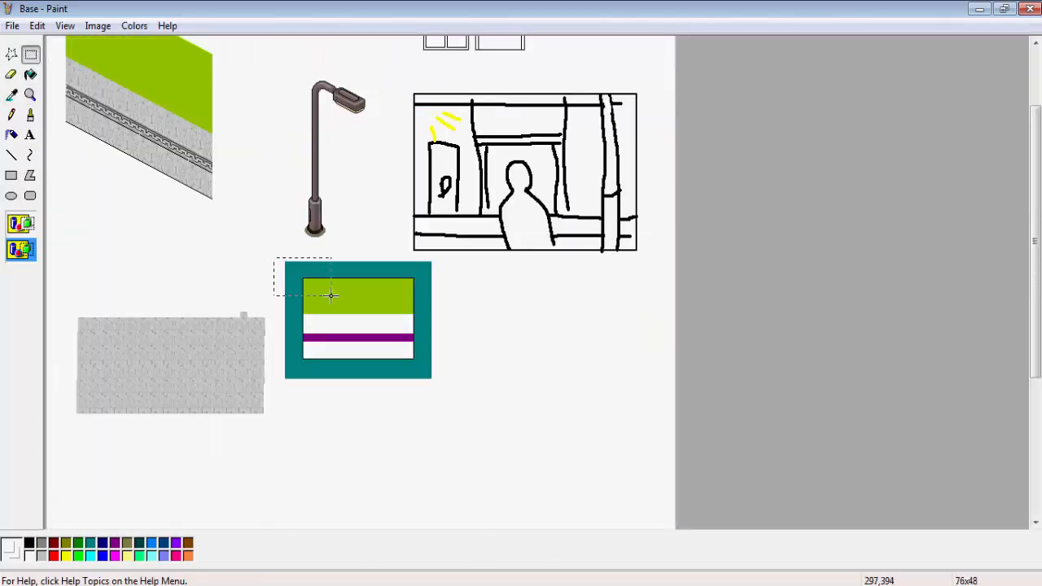
drag(329, 295, 433, 381)
drag(396, 344, 458, 367)
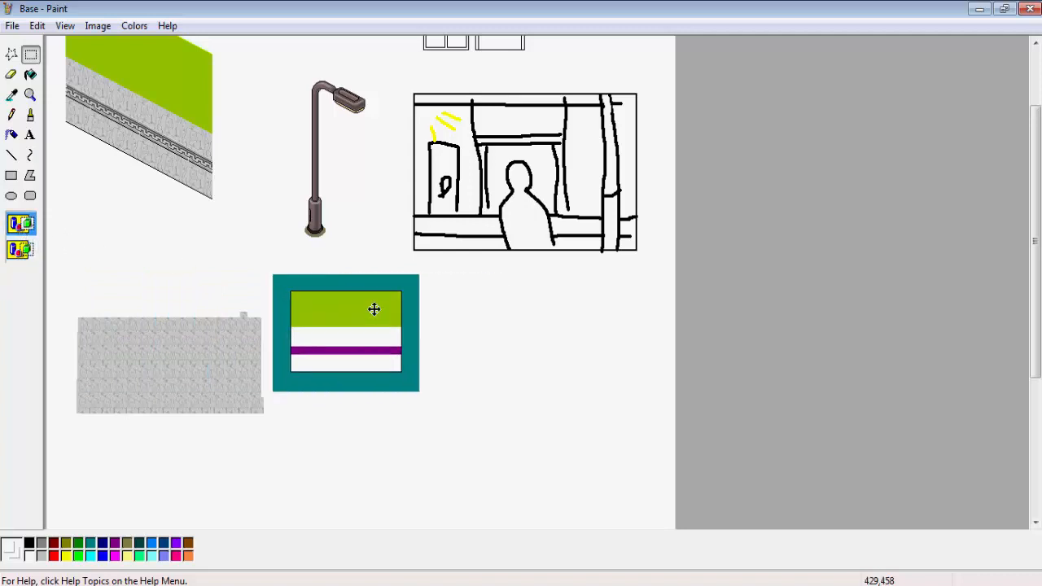
drag(350, 308, 105, 318)
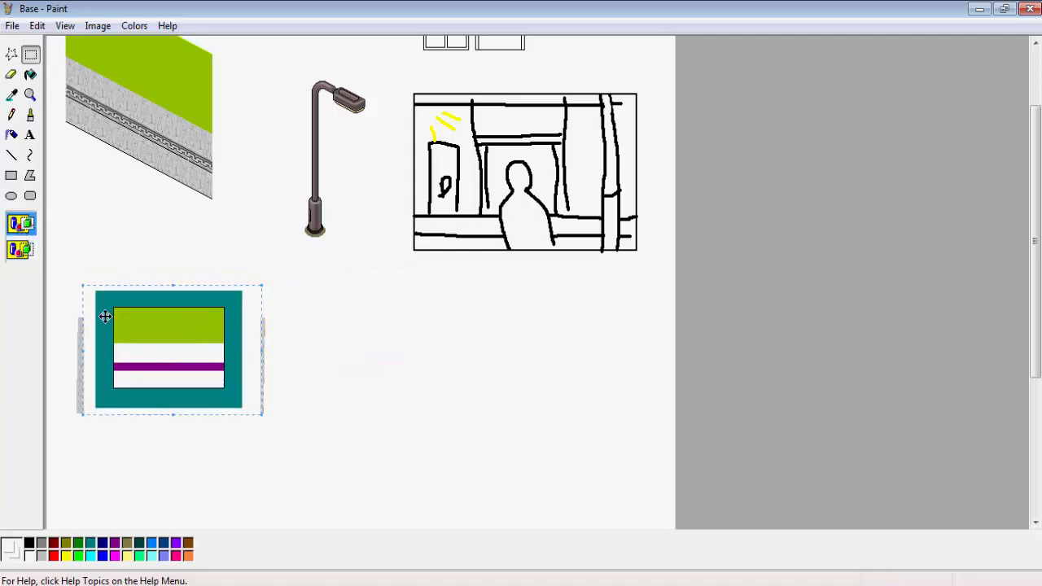
click(11, 252)
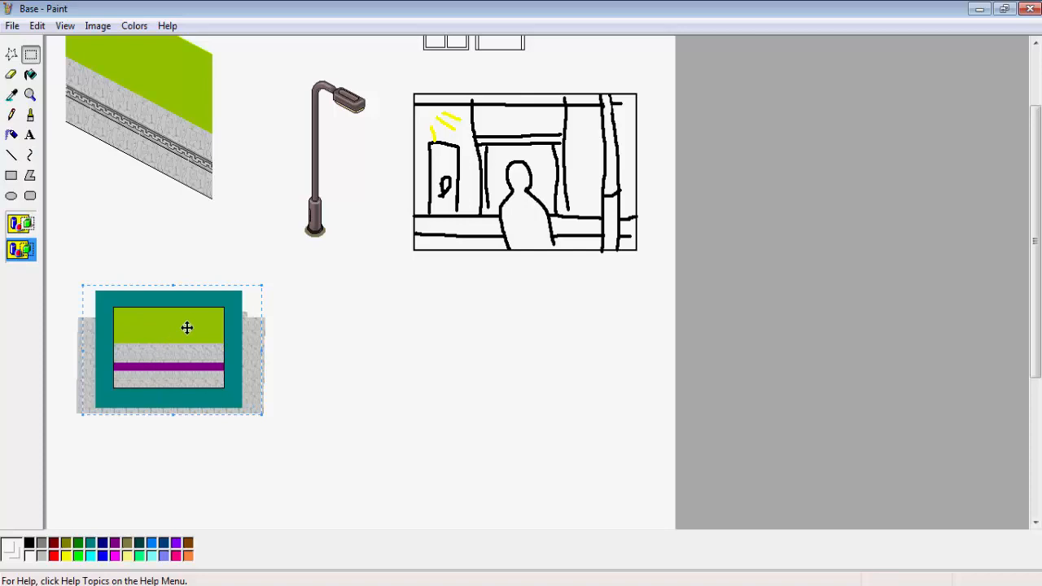
drag(186, 328, 170, 307)
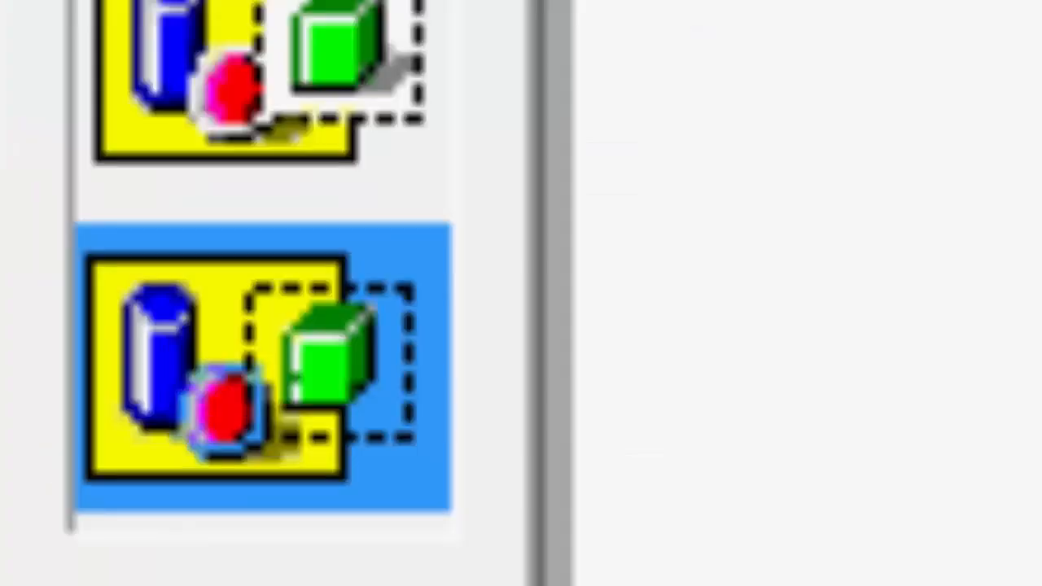
- Fill the teal margin around the banded wall with white
scroll(172, 310, up, 3)
click(30, 76)
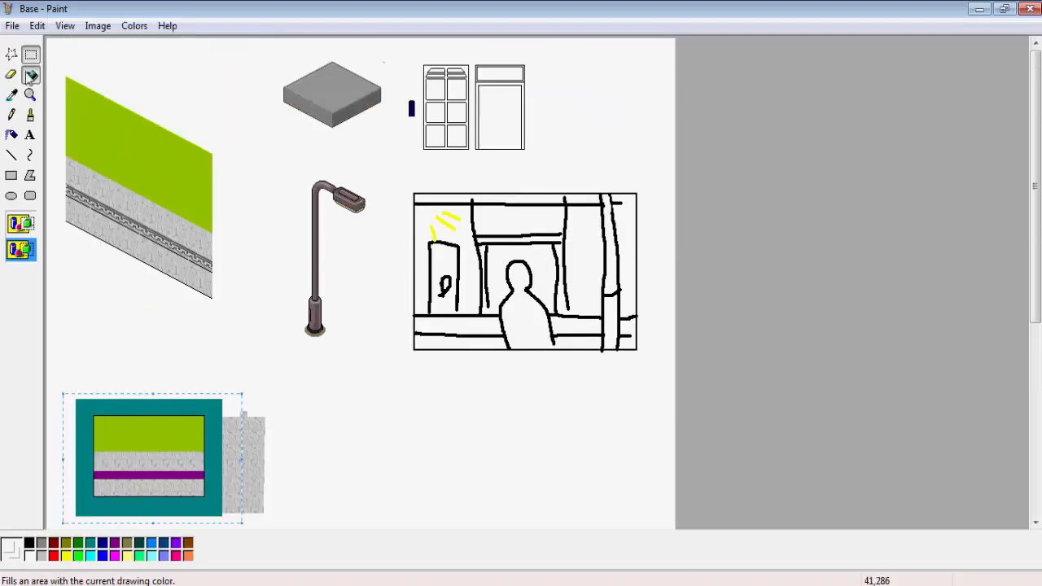
scroll(213, 194, down, 2)
click(214, 194)
scroll(214, 194, up, 2)
- Copy a short section of the ornamental trim from the slanted wall face and place it in the blank area below the banded wall
click(30, 95)
click(139, 212)
scroll(139, 212, down, 1)
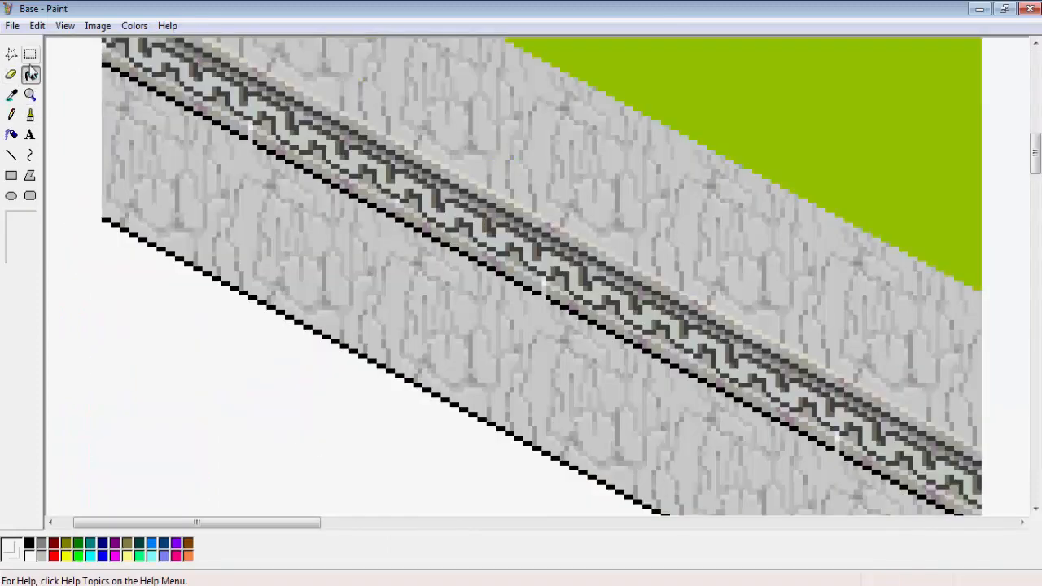
click(30, 55)
drag(253, 83, 385, 190)
right_click(337, 154)
click(356, 183)
scroll(328, 235, down, 9)
right_click(330, 247)
click(352, 296)
drag(114, 93, 250, 316)
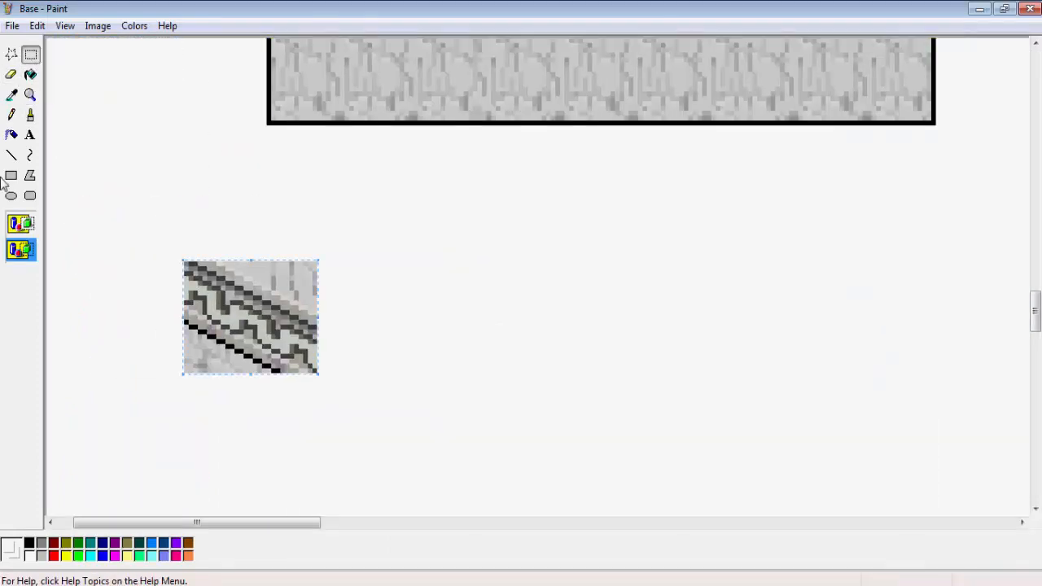
- Erase the stone remnants above and below the slanted trim sample
click(11, 155)
click(23, 228)
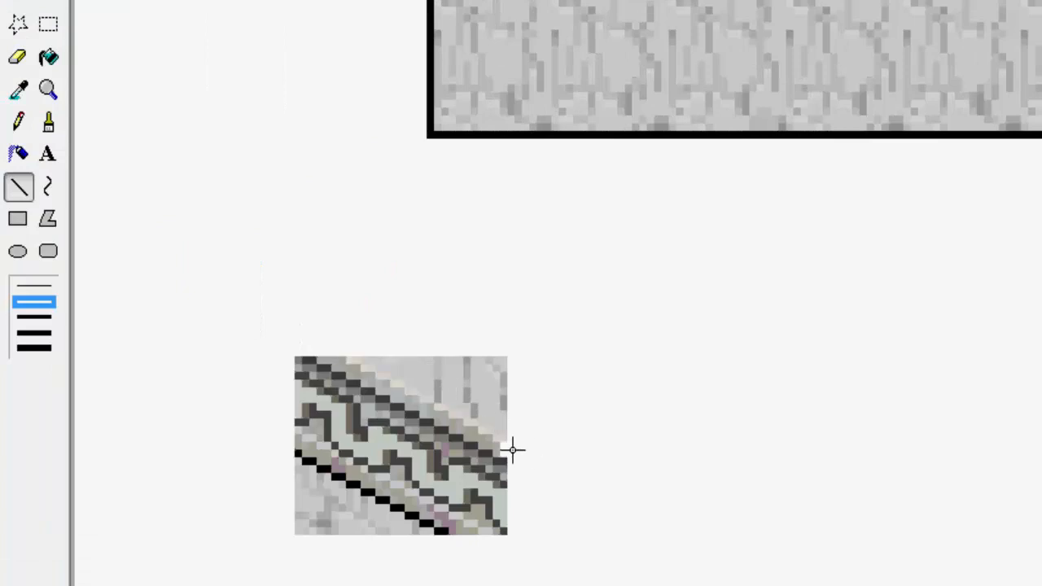
mouse_move(407, 374)
mouse_down()
mouse_move(528, 420)
mouse_move(528, 437)
mouse_move(416, 358)
mouse_move(427, 301)
mouse_move(434, 349)
mouse_move(507, 356)
mouse_up()
click(18, 57)
click(272, 488)
click(53, 0)
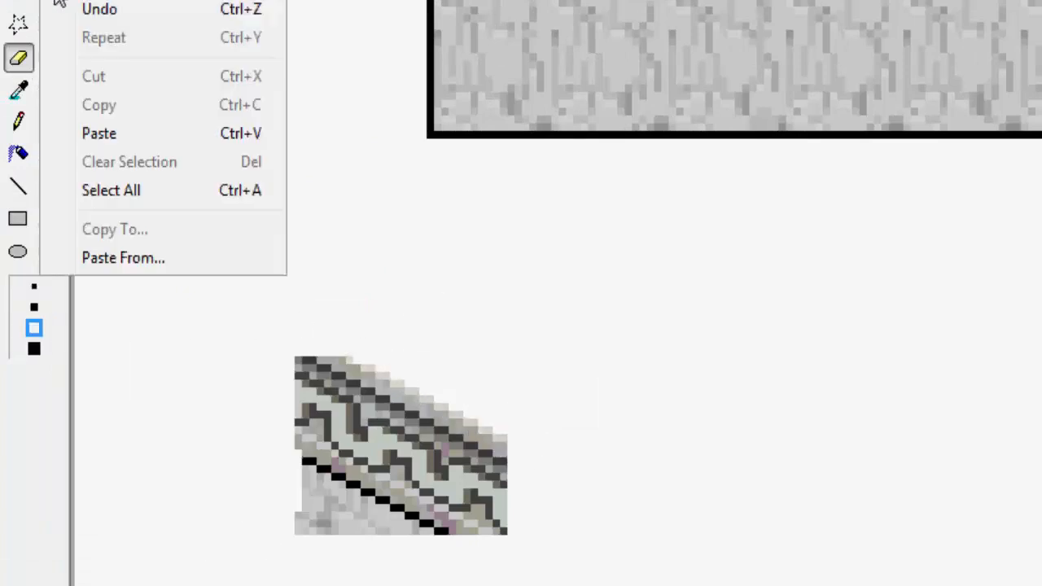
click(62, 8)
click(54, 0)
click(74, 8)
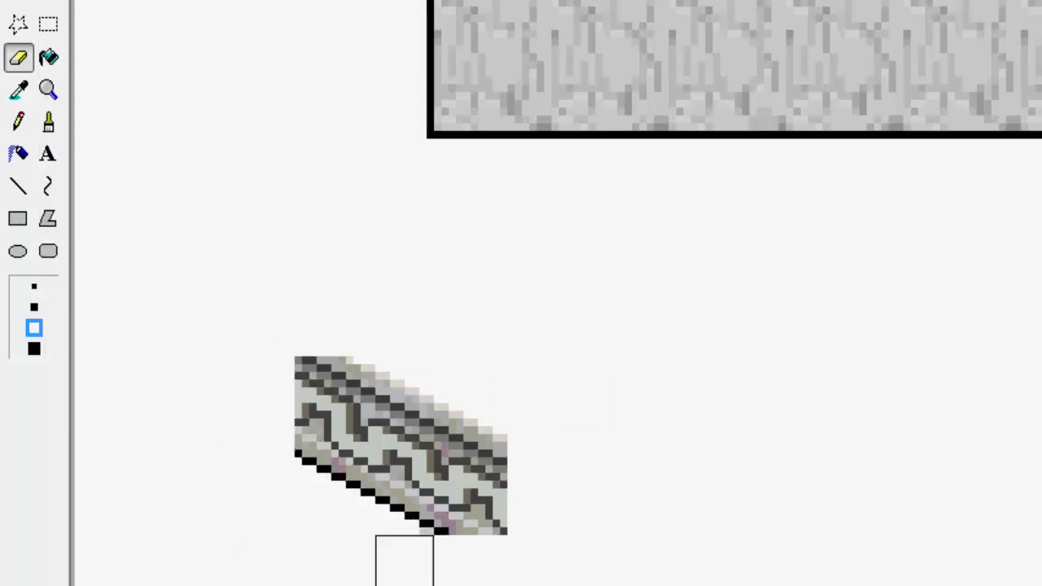
- Straighten the slanted trim sample by shifting successive sections of it up one pixel at a time, working from its left end to its right
click(49, 24)
drag(591, 585, 303, 331)
drag(353, 422, 354, 414)
mouse_move(659, 585)
mouse_down()
mouse_move(333, 311)
mouse_move(319, 311)
mouse_up()
drag(397, 416, 399, 409)
mouse_move(690, 585)
mouse_down()
mouse_move(559, 547)
mouse_move(328, 328)
mouse_up()
drag(404, 441, 218, 225)
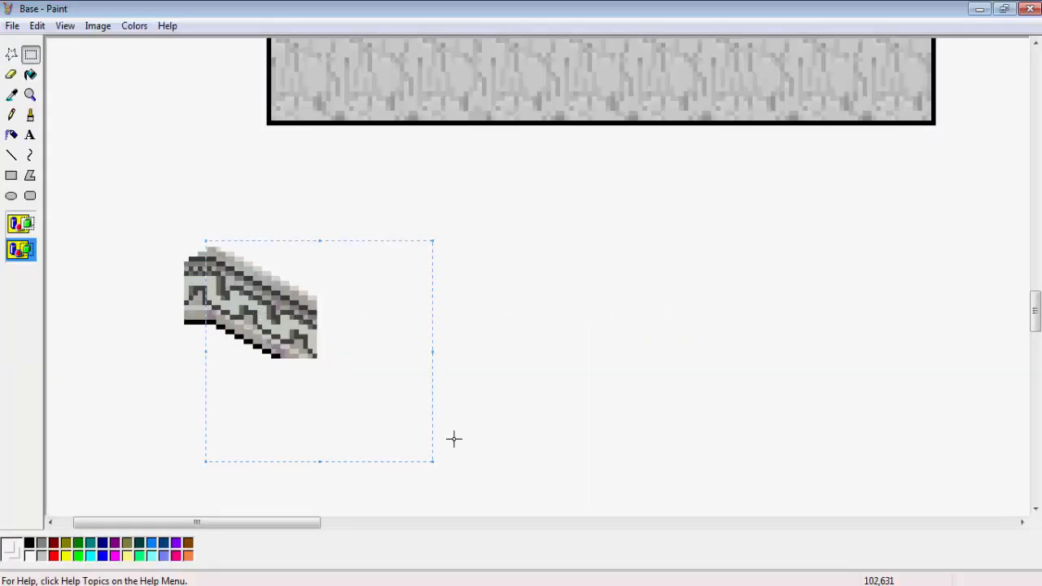
drag(276, 301, 226, 240)
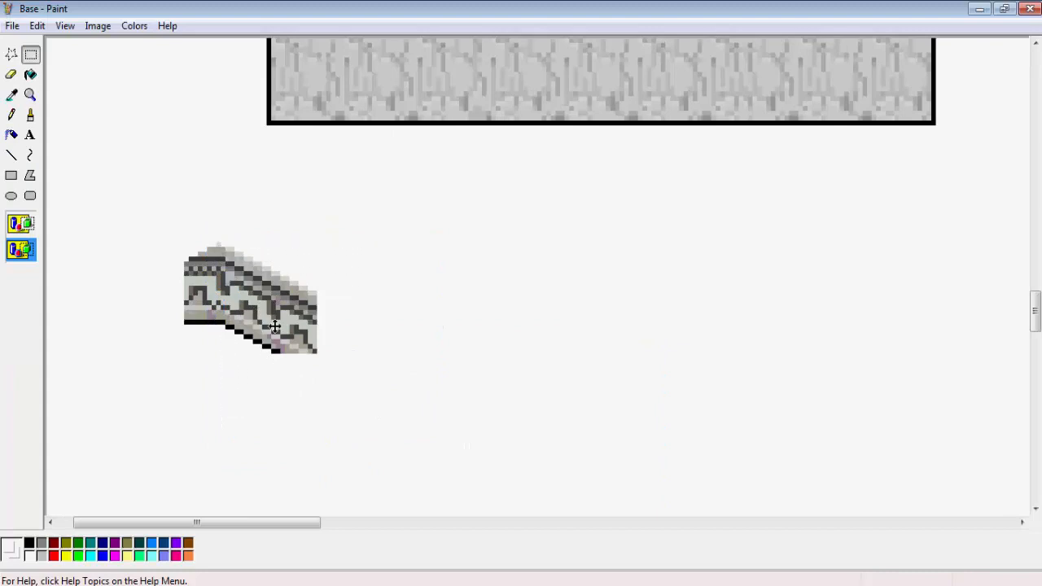
drag(274, 326, 274, 320)
drag(431, 429, 236, 238)
drag(274, 300, 273, 296)
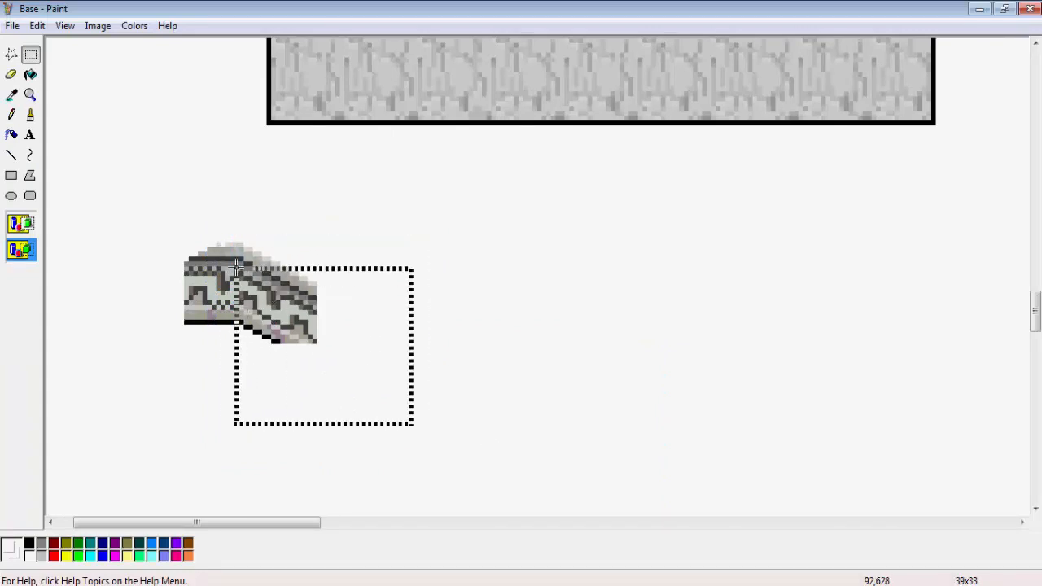
drag(236, 267, 245, 249)
drag(271, 304, 271, 300)
drag(471, 415, 256, 237)
drag(301, 308, 301, 303)
drag(371, 396, 269, 242)
drag(295, 299, 295, 294)
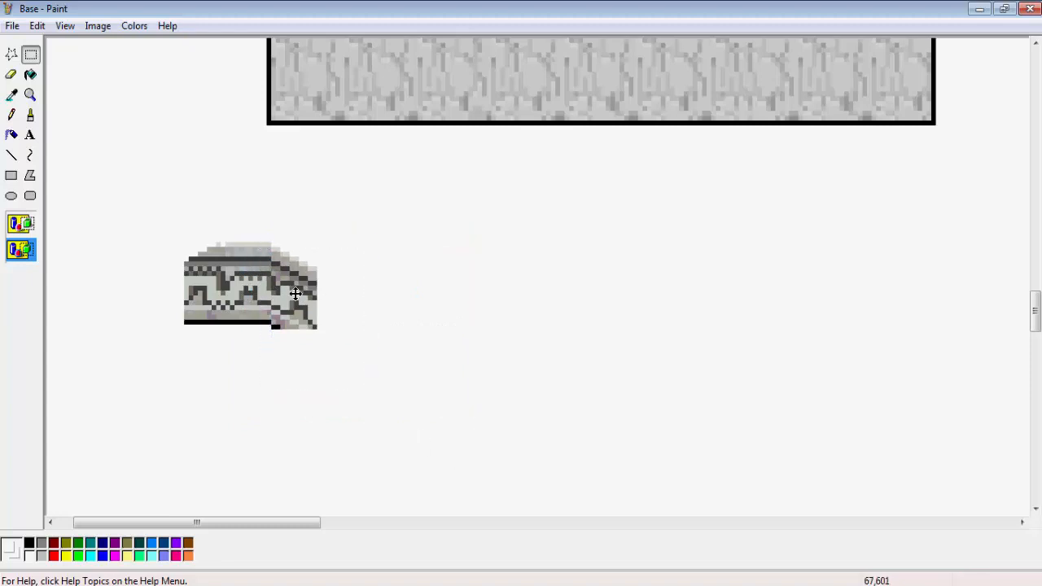
drag(273, 246, 271, 246)
drag(295, 298, 295, 293)
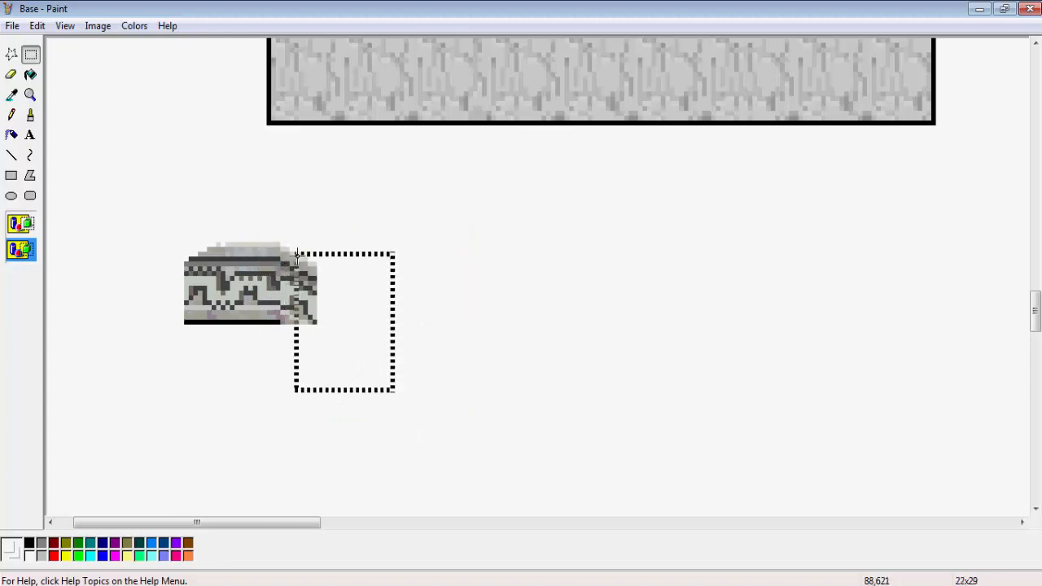
drag(297, 255, 283, 251)
drag(317, 301, 317, 296)
drag(386, 361, 385, 361)
click(450, 373)
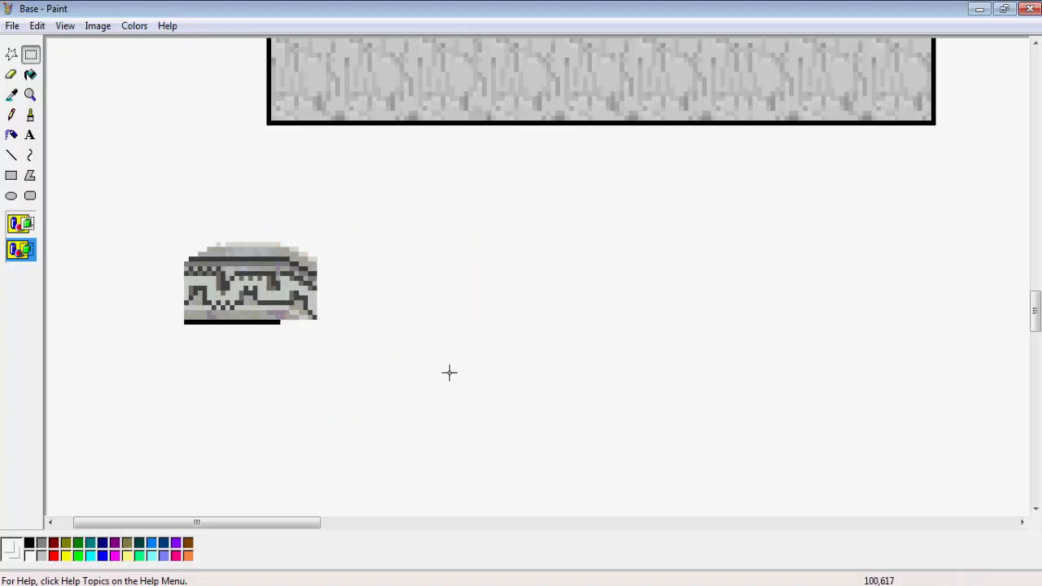
drag(294, 241, 291, 241)
drag(315, 288, 315, 283)
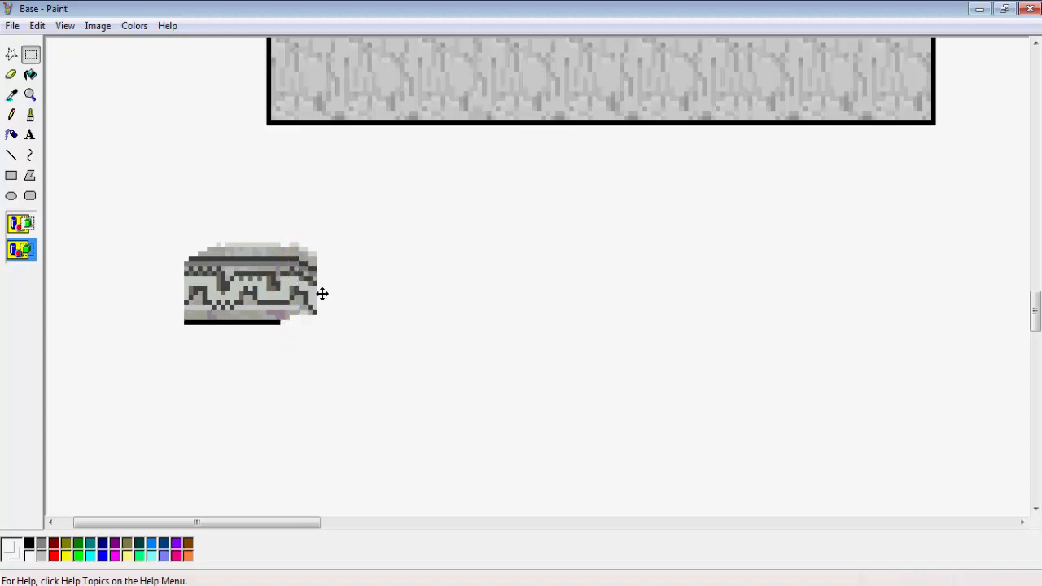
- Sample the trim's own colours and redraw its jagged dark pattern pixels as straight one-pixel lines
click(12, 94)
click(11, 74)
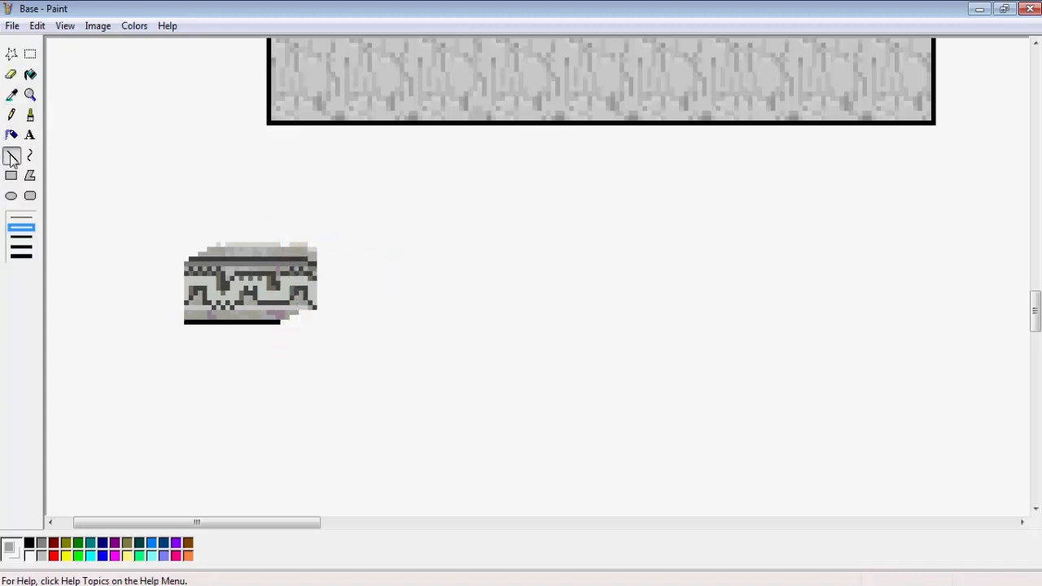
drag(212, 306, 228, 308)
key(ctrl+z)
click(11, 95)
click(214, 307)
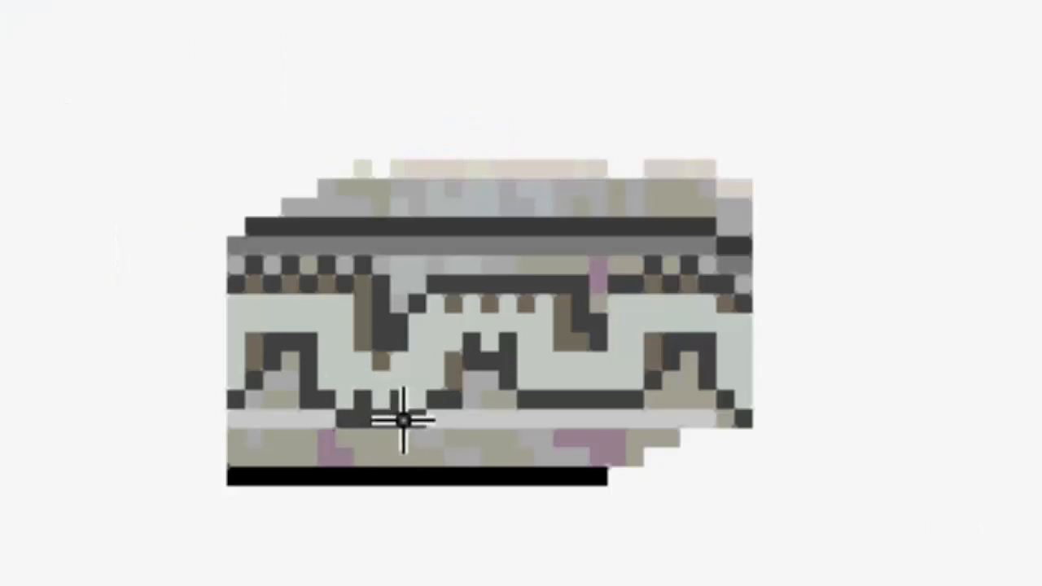
key(ctrl+z)
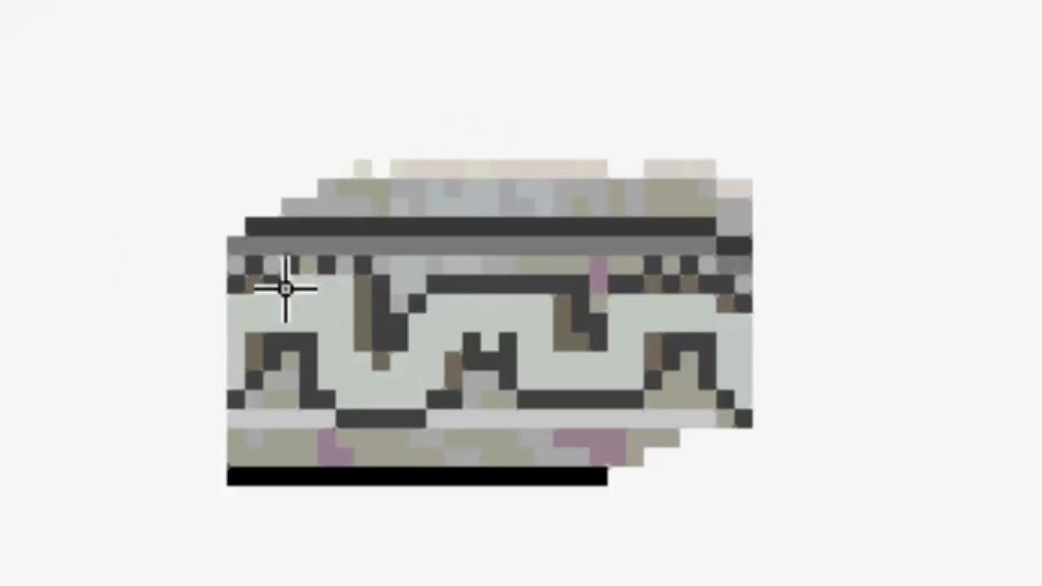
click(337, 293)
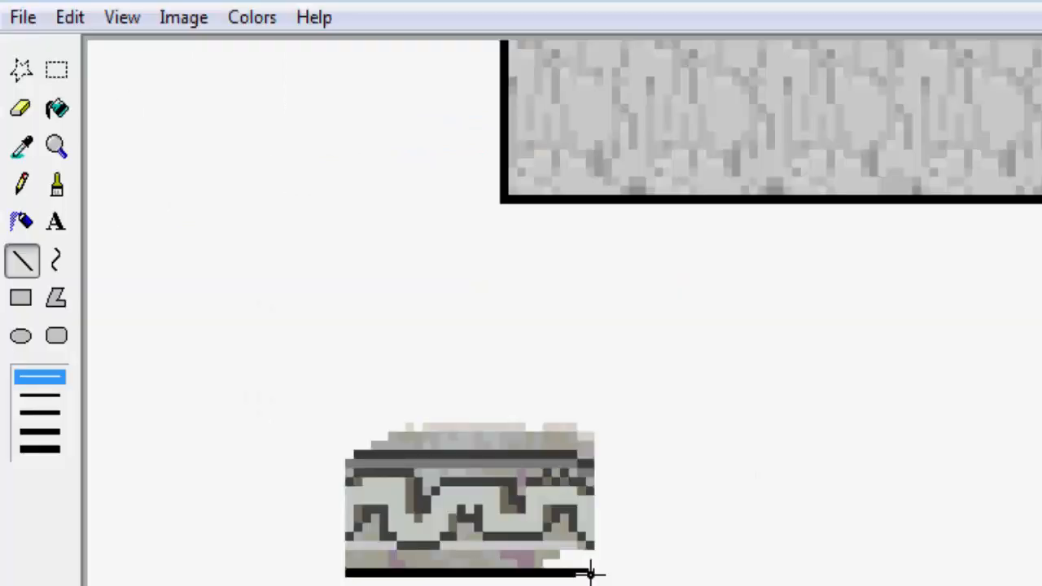
- Square off the trim sample by filling the missing pixels along its lower edge, upper bands and dark upper line
click(56, 73)
drag(563, 578, 599, 576)
click(322, 362)
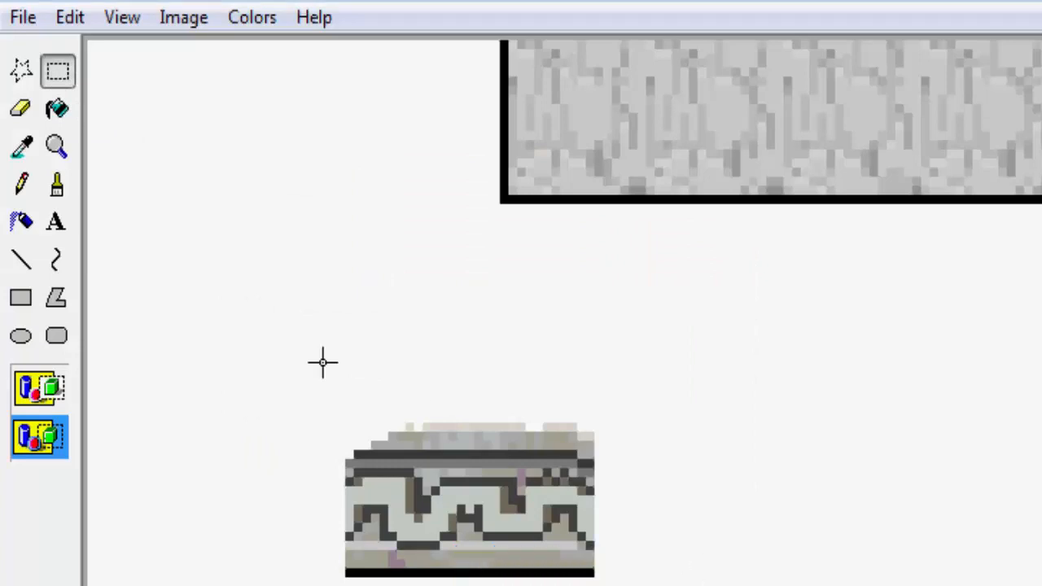
drag(353, 441, 350, 440)
drag(476, 436, 596, 440)
click(309, 358)
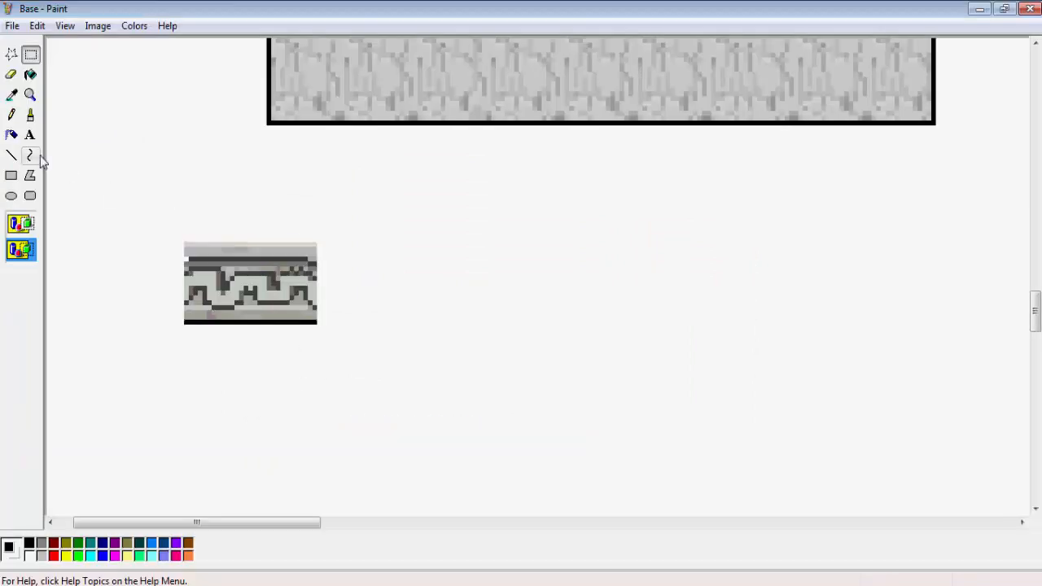
click(56, 184)
click(22, 146)
click(416, 454)
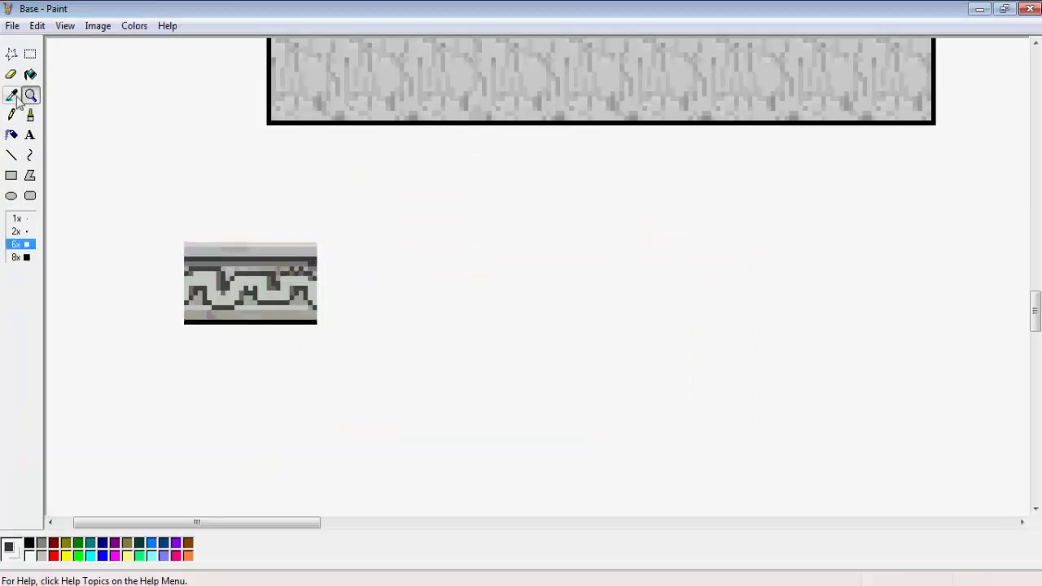
- Paste a copy of the trim sample, flip it horizontally and butt it against the original's right end
click(30, 54)
drag(157, 225, 319, 330)
right_click(293, 288)
click(321, 318)
key(ctrl+v)
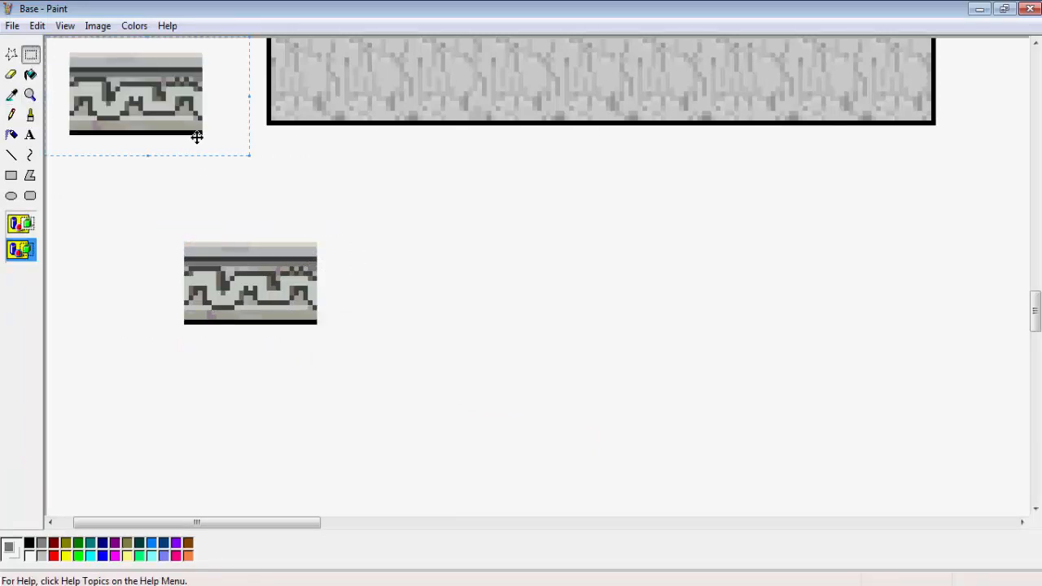
drag(192, 121, 438, 315)
right_click(438, 315)
click(482, 458)
click(230, 91)
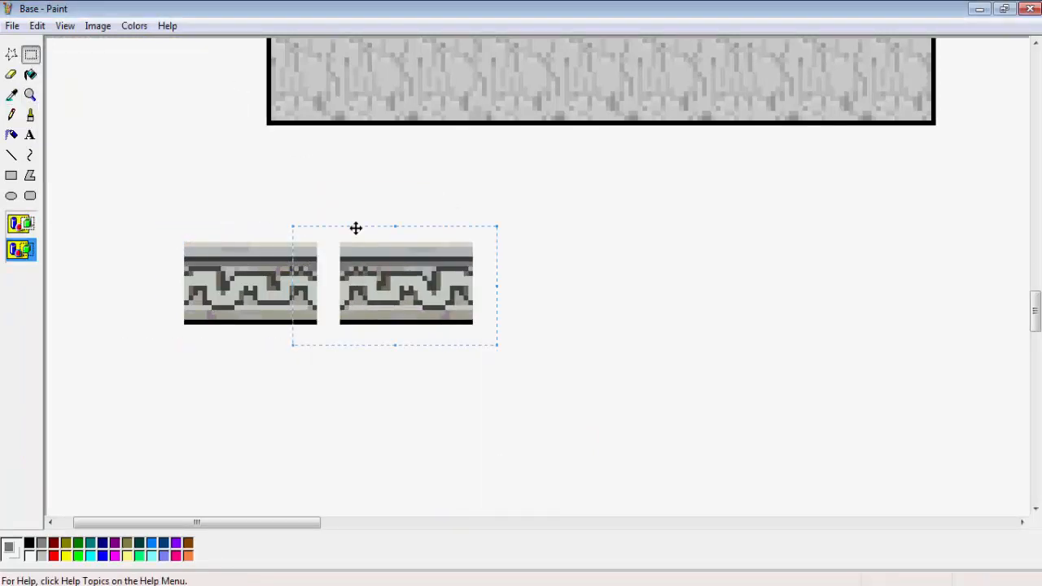
drag(353, 228, 332, 228)
- Copy the mirrored trim pair and paste it against its right end
drag(166, 229, 472, 345)
right_click(303, 269)
click(315, 279)
key(ctrl+z)
drag(151, 216, 529, 354)
right_click(391, 291)
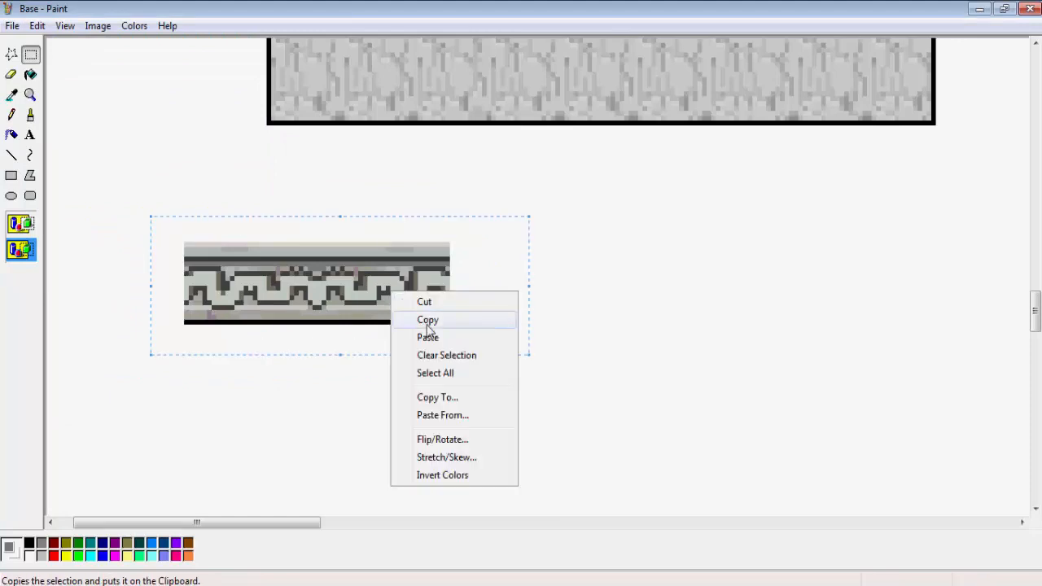
click(428, 321)
key(ctrl+v)
drag(226, 132, 582, 302)
- Copy the lengthened trim strip and paste it overlapping its right end to extend it past the wall's width
drag(137, 212, 717, 327)
right_click(515, 319)
click(551, 344)
key(ctrl+v)
drag(244, 143, 867, 314)
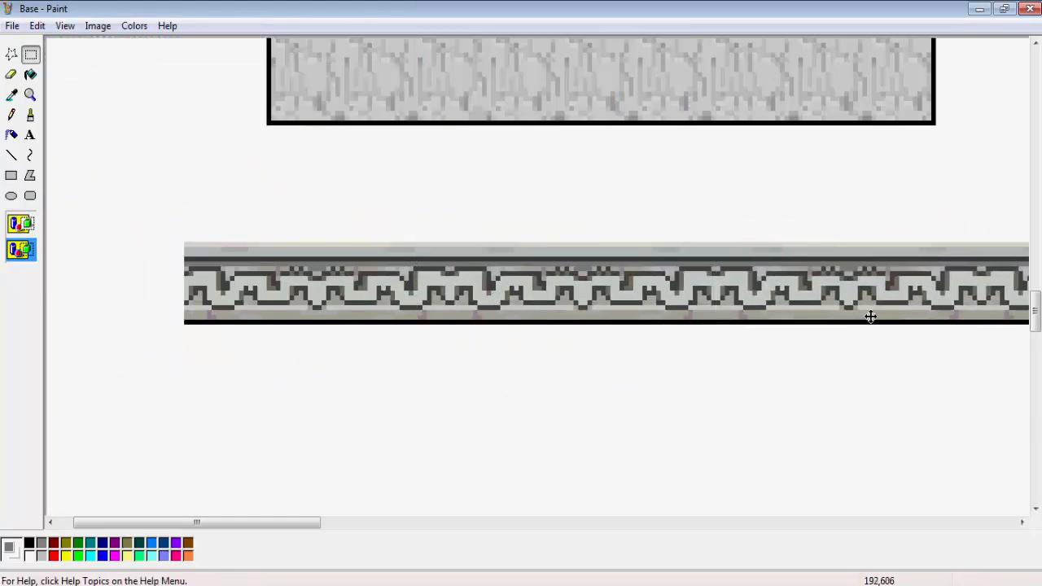
- Fill the purple band of the stone-textured wall with white
click(31, 95)
click(17, 218)
click(30, 75)
click(30, 94)
click(165, 130)
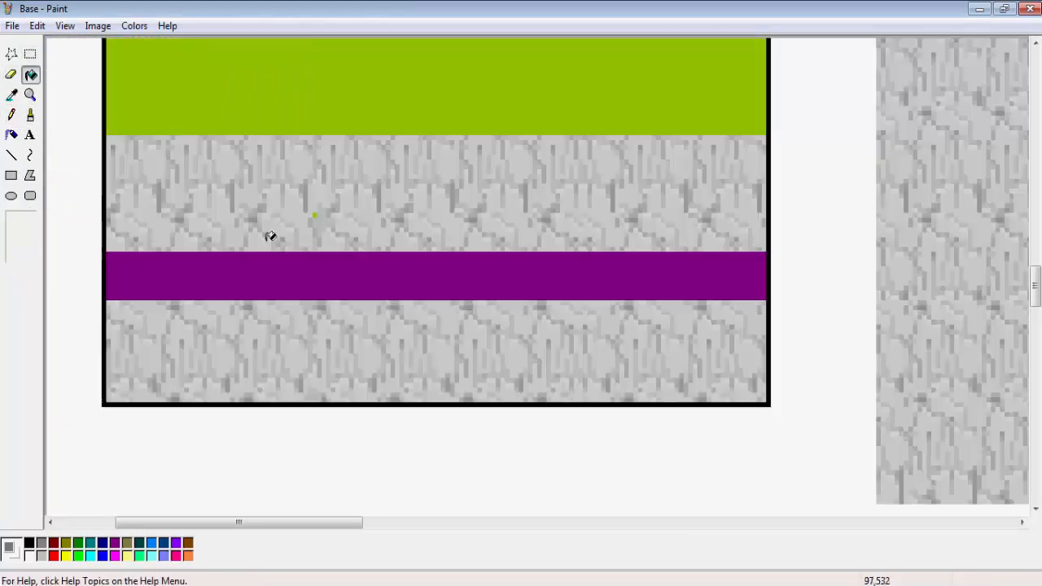
right_click(264, 272)
- Move the trim strip lower in the blank area beneath the wall
click(30, 95)
click(17, 218)
click(30, 54)
drag(73, 166, 282, 201)
drag(248, 181, 269, 233)
- Try to overlay the banded wall on a pasted copy of the trim strip placed to its right
right_click(268, 234)
click(291, 262)
key(ctrl+v)
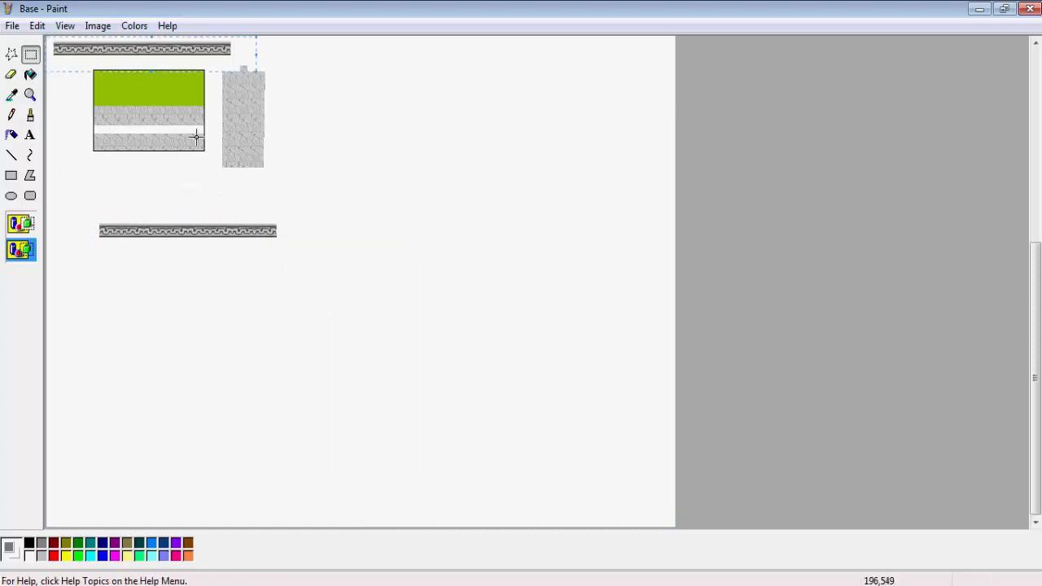
drag(151, 51, 423, 132)
drag(86, 64, 211, 158)
drag(188, 132, 418, 132)
key(ctrl+z)
- Copy a section of the trim strip and paste it over the wall's white band, starting at the wall's left edge
click(30, 94)
click(145, 139)
click(31, 74)
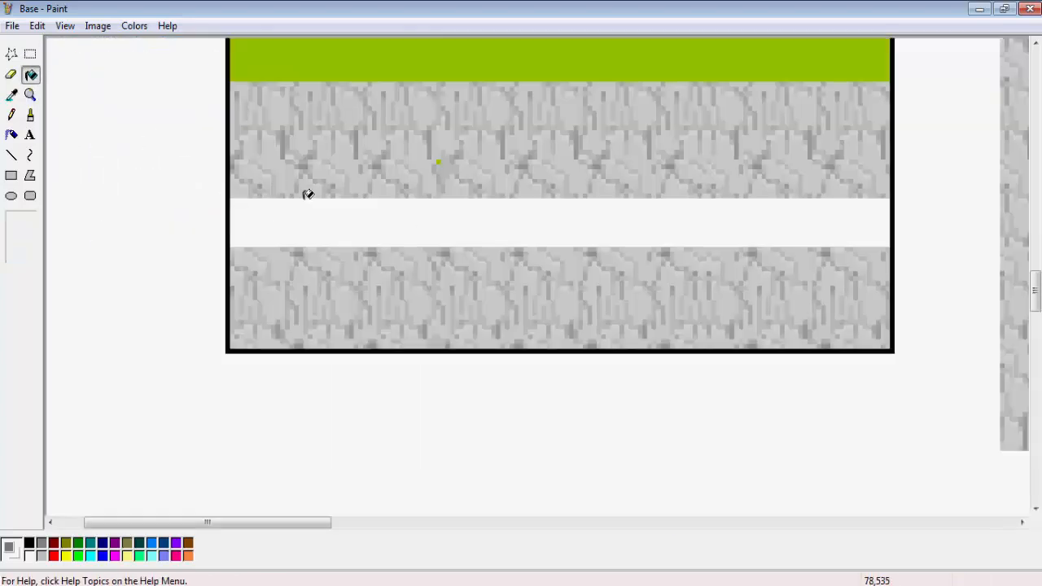
click(30, 54)
scroll(603, 370, down, 4)
drag(909, 414, 216, 157)
right_click(647, 281)
click(688, 311)
scroll(651, 293, up, 4)
right_click(446, 161)
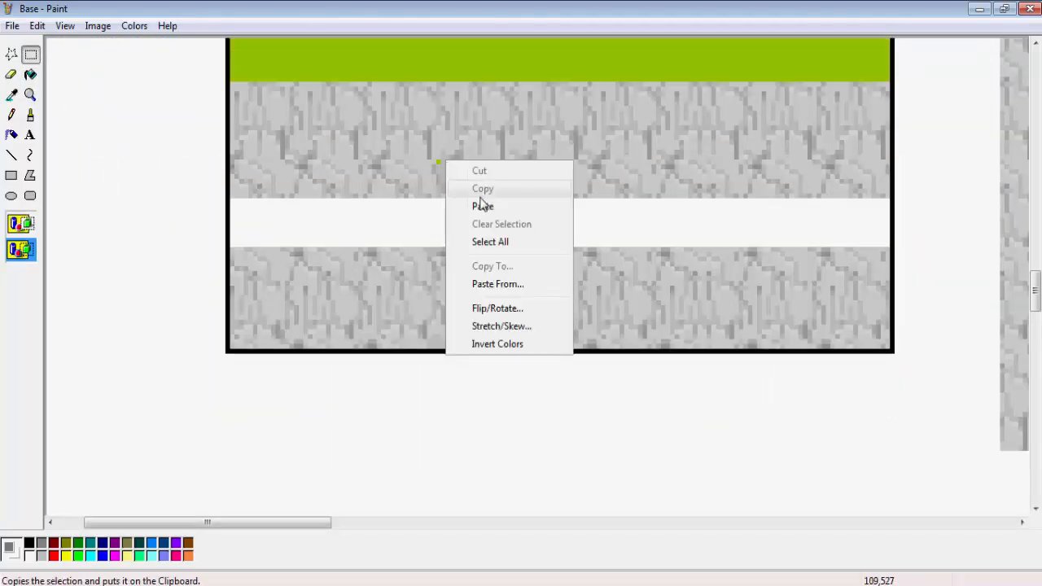
click(482, 205)
drag(386, 123, 525, 204)
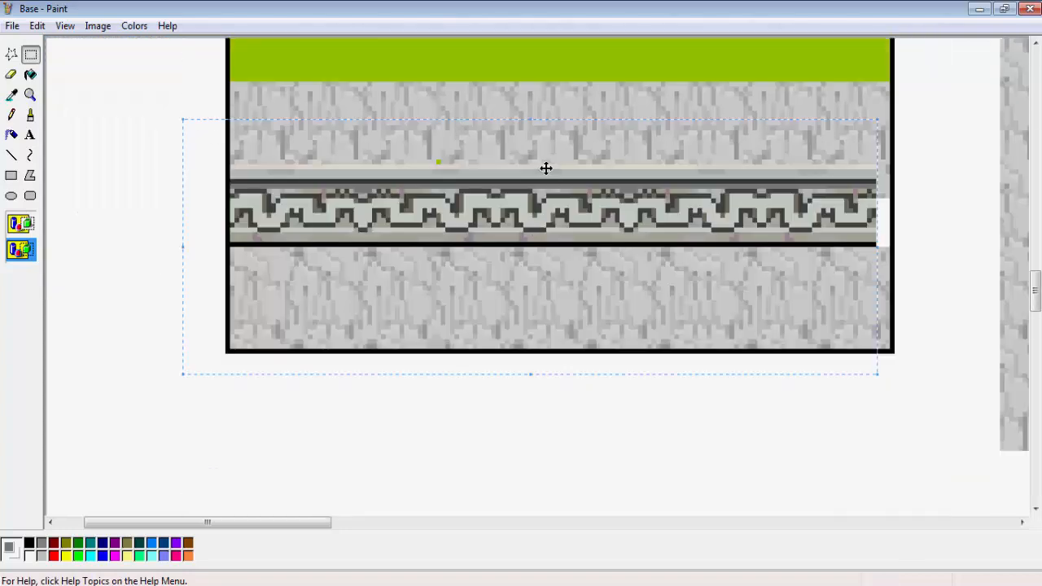
- Undo the last trim paste and place a fresh copy of the trim strip across the full width of the wall's white band
key(ctrl+z)
scroll(586, 244, down, 4)
drag(200, 217, 976, 486)
right_click(886, 403)
click(912, 234)
right_click(668, 220)
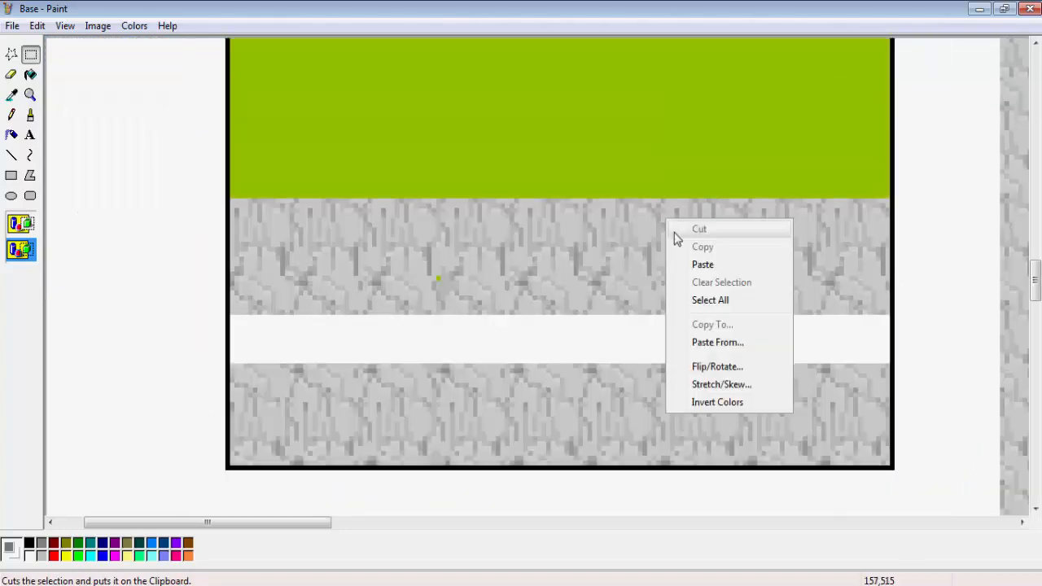
click(703, 265)
drag(591, 174, 686, 313)
- Erase the trim overhanging both sides of the wall and redraw the wall's black side outlines
click(11, 74)
drag(208, 281, 209, 363)
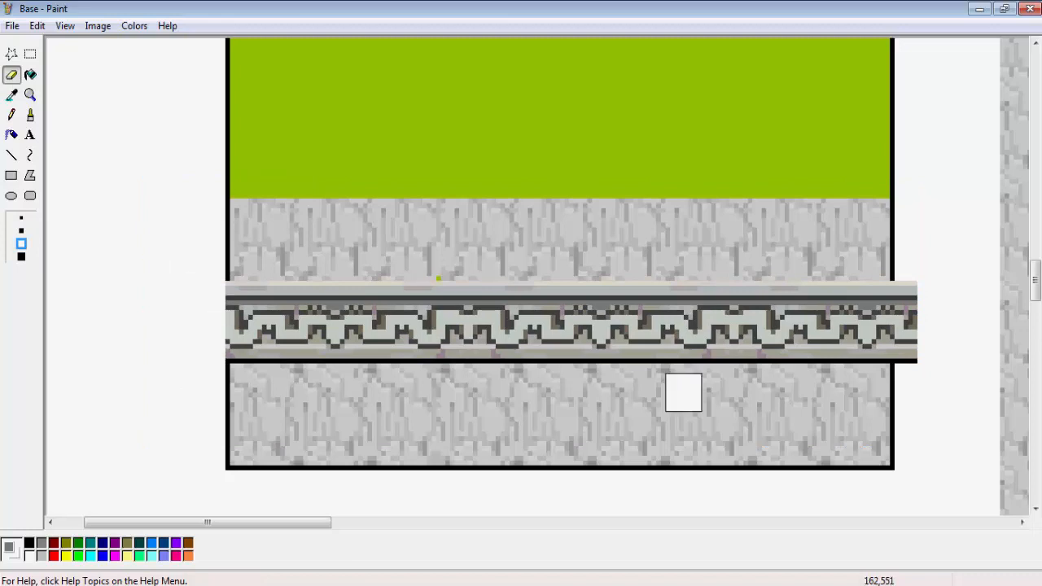
drag(911, 281, 911, 363)
click(11, 154)
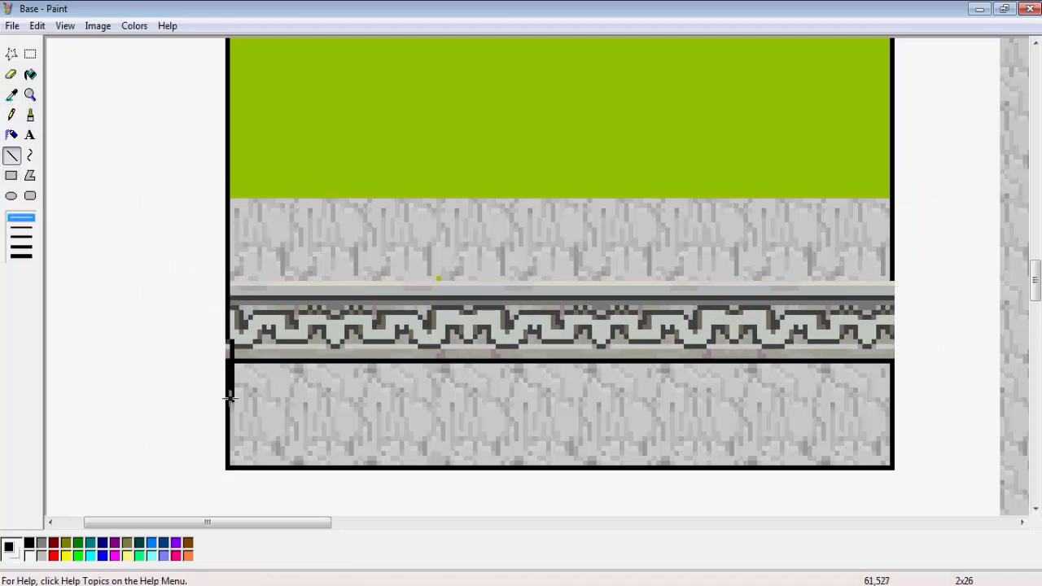
- Review the whole wall with the trim band in place
click(29, 95)
click(18, 217)
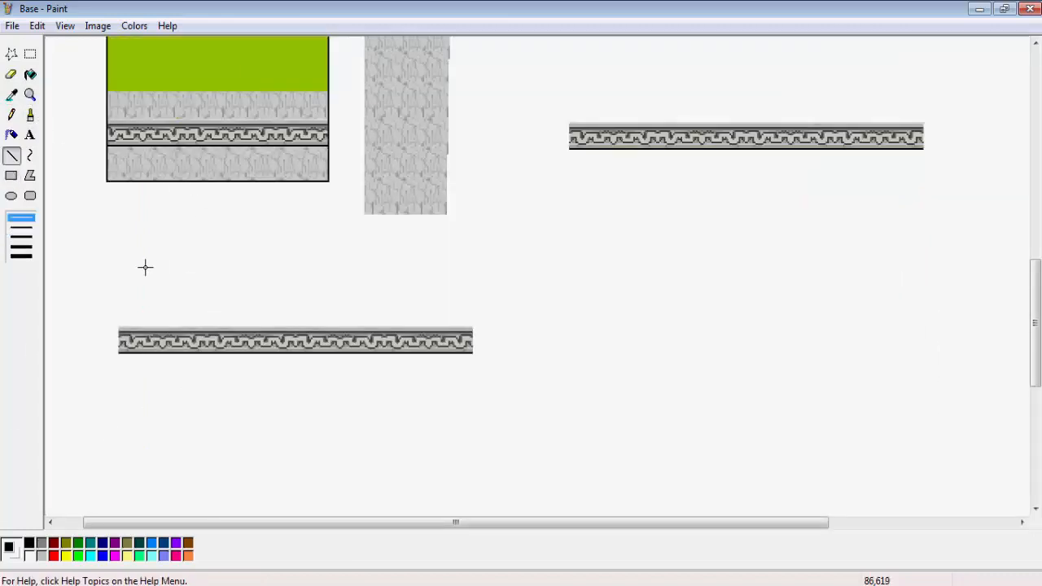
scroll(168, 254, up, 4)
scroll(169, 250, down, 3)
click(30, 95)
click(31, 54)
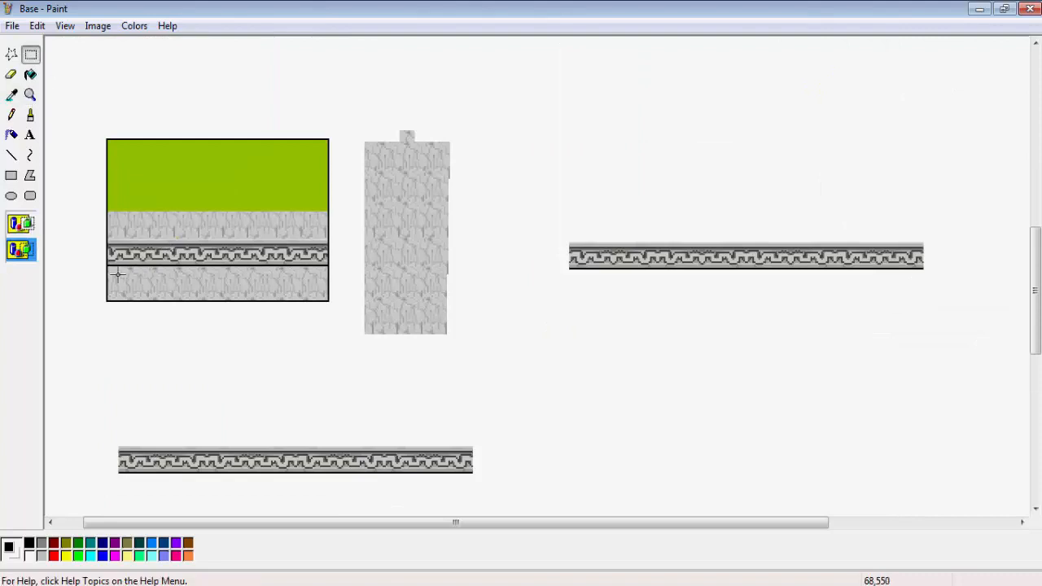
click(33, 95)
click(236, 272)
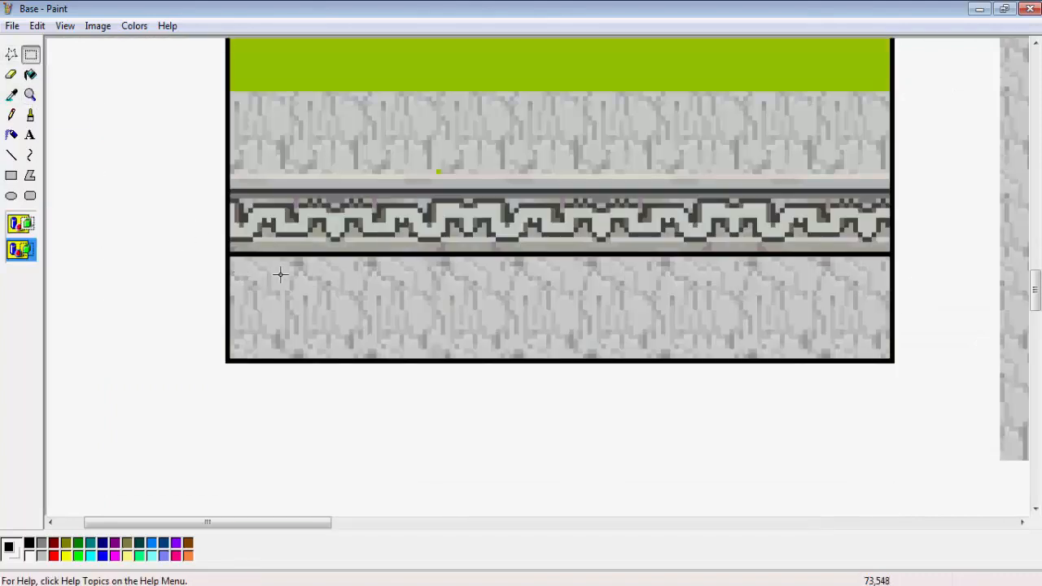
- Paste a copy of the upper stone band beneath the lower one and close the wall's black outline around it
drag(233, 257, 888, 355)
drag(232, 93, 828, 172)
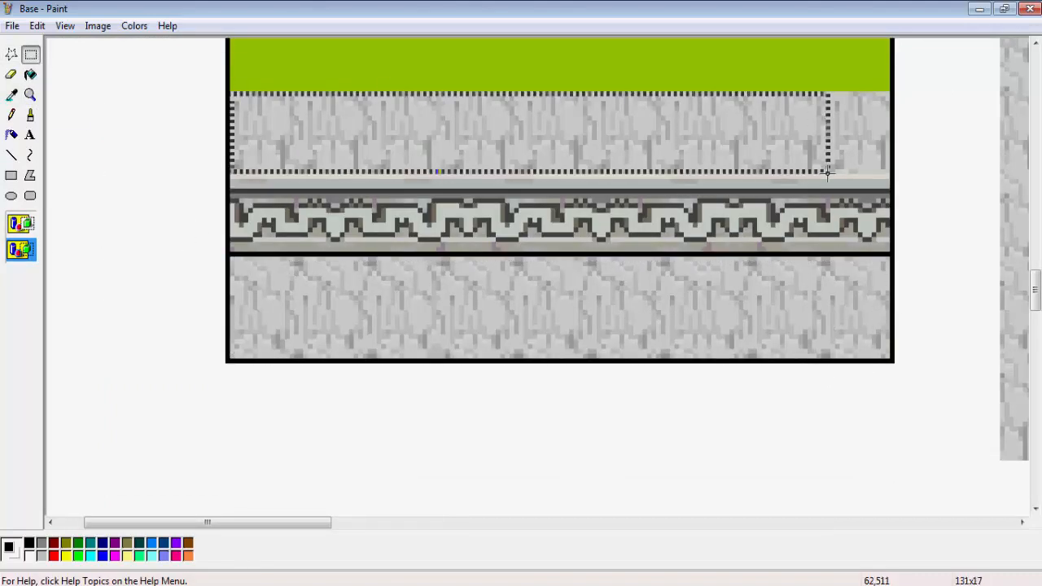
right_click(891, 171)
click(895, 187)
key(ctrl+v)
drag(458, 82, 645, 395)
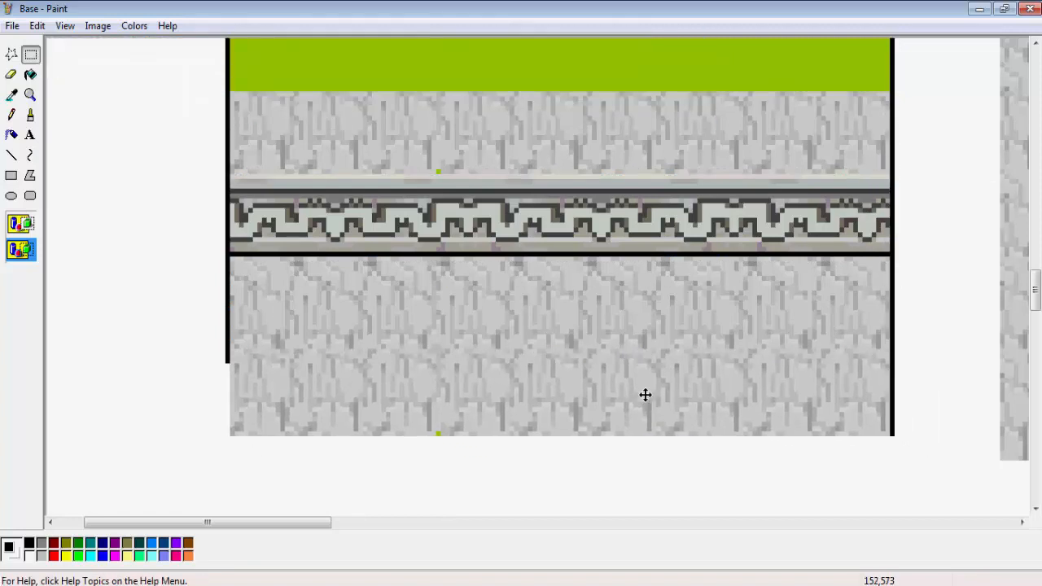
click(11, 155)
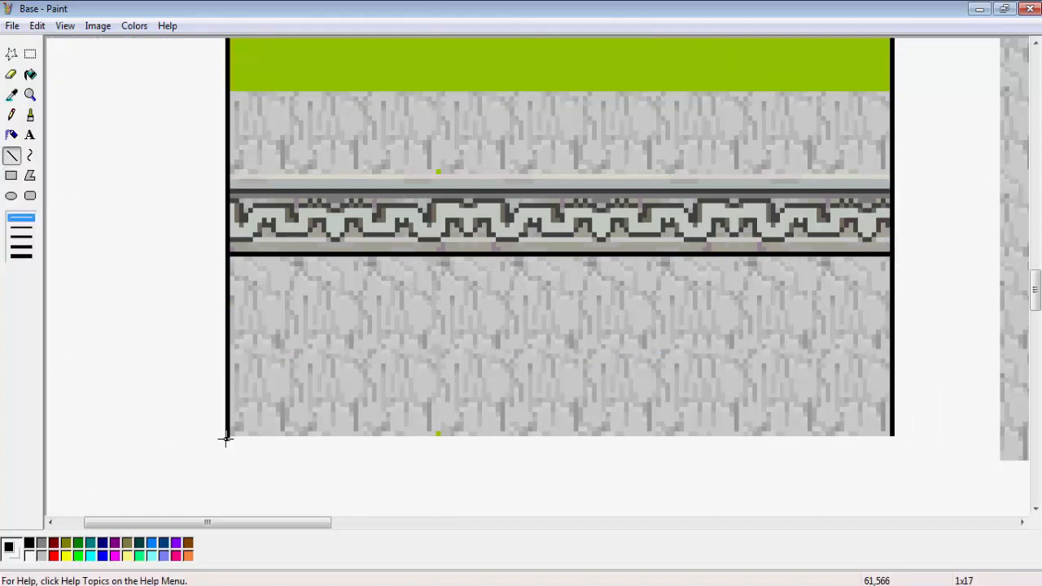
mouse_move(226, 439)
mouse_down()
mouse_move(774, 444)
mouse_move(892, 434)
mouse_up()
- Copy the taller stone block from below the trim and paste it above the trim, over the upper stone and lower green area
click(30, 54)
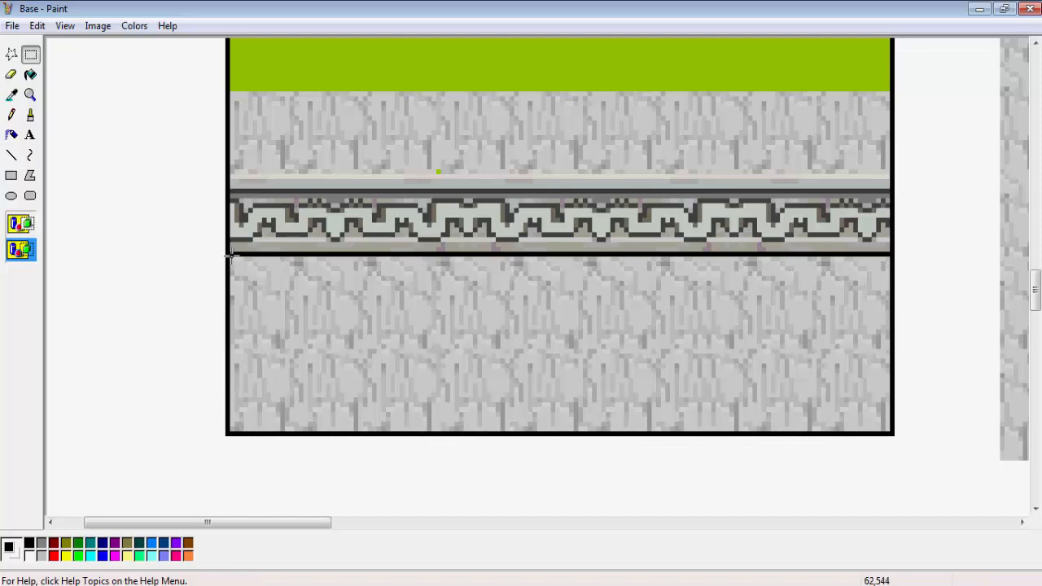
drag(231, 255, 908, 480)
right_click(779, 381)
click(802, 407)
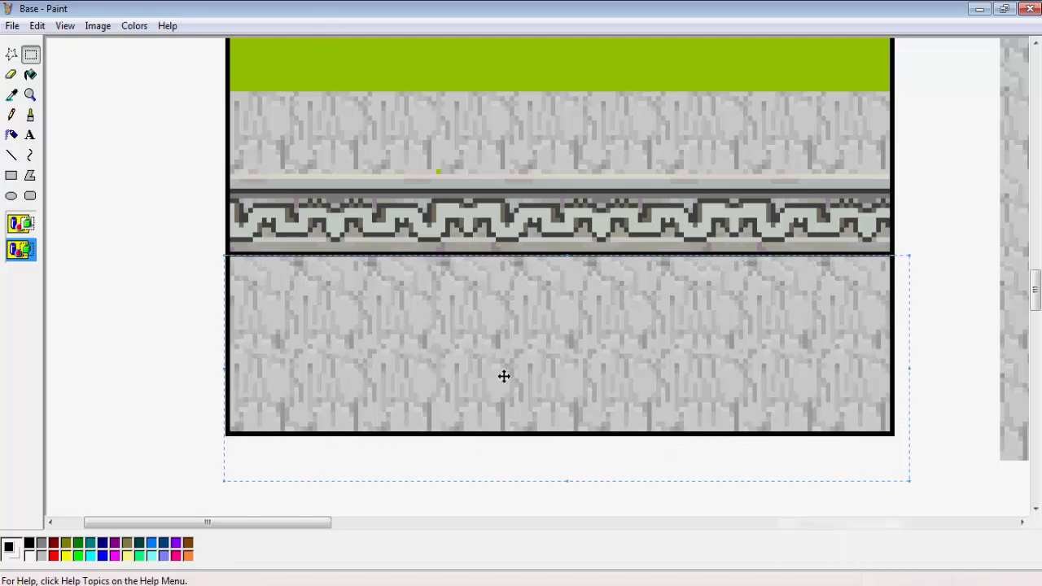
scroll(503, 232, up, 3)
right_click(479, 191)
click(512, 235)
right_click(463, 254)
drag(363, 147, 488, 301)
click(512, 398)
click(101, 125)
click(229, 94)
- Move the top section of the wall's green area upward, separating it from the rest of the wall
scroll(488, 301, down, 3)
scroll(488, 301, up, 3)
click(30, 95)
click(18, 218)
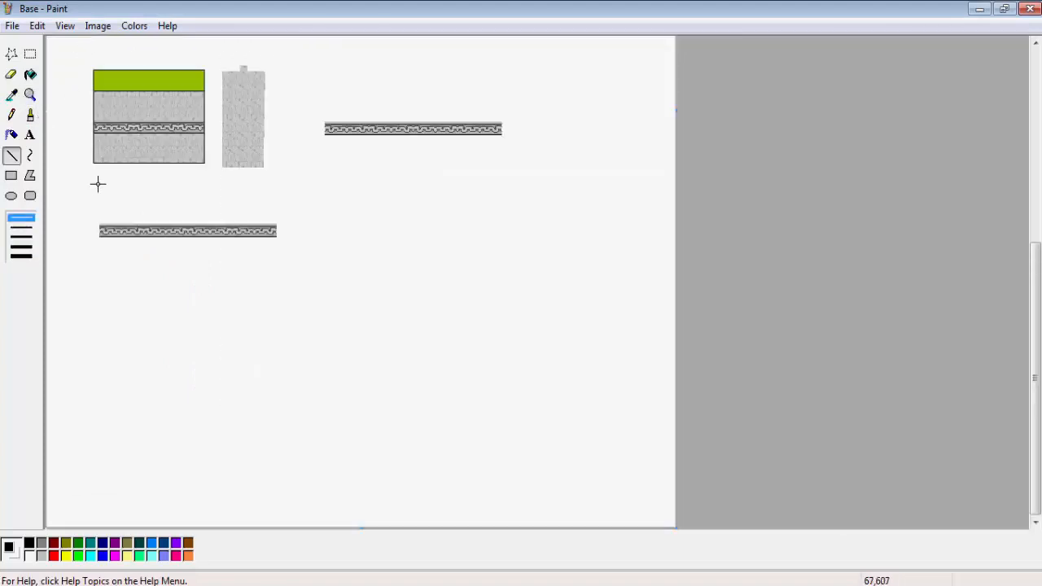
scroll(98, 184, up, 3)
click(30, 95)
click(171, 351)
click(31, 54)
drag(57, 83, 787, 171)
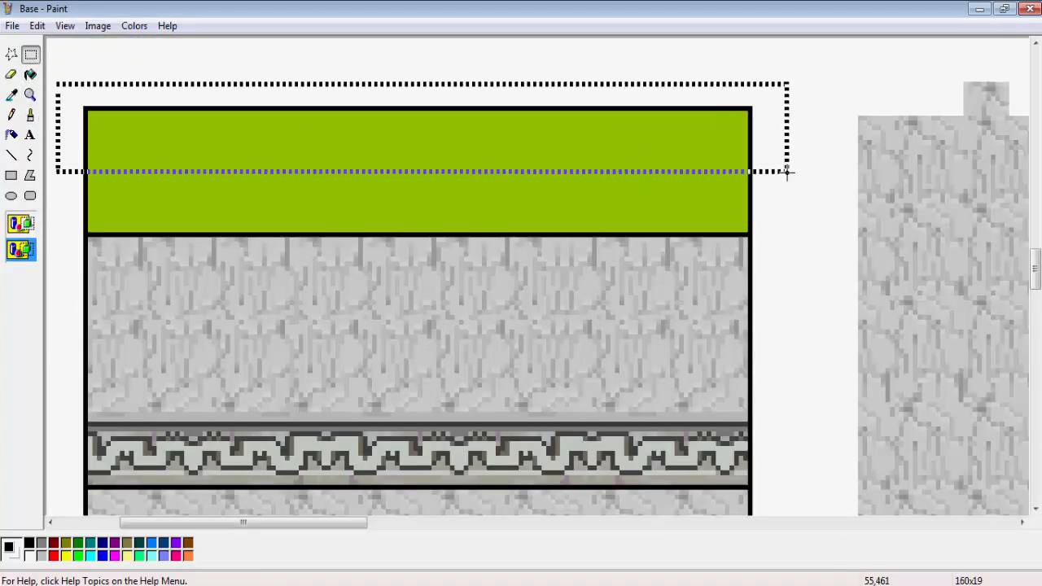
scroll(253, 242, up, 3)
drag(55, 304, 741, 437)
drag(503, 386, 502, 205)
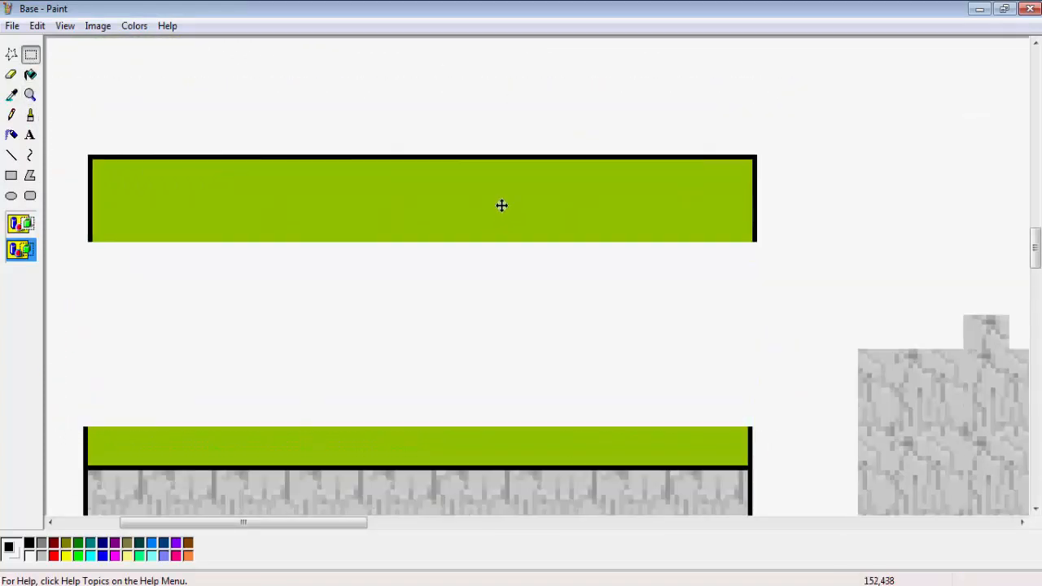
- Connect the wall's side outlines across the gap in black and fill the gap with the sampled green
click(12, 154)
drag(89, 243, 84, 378)
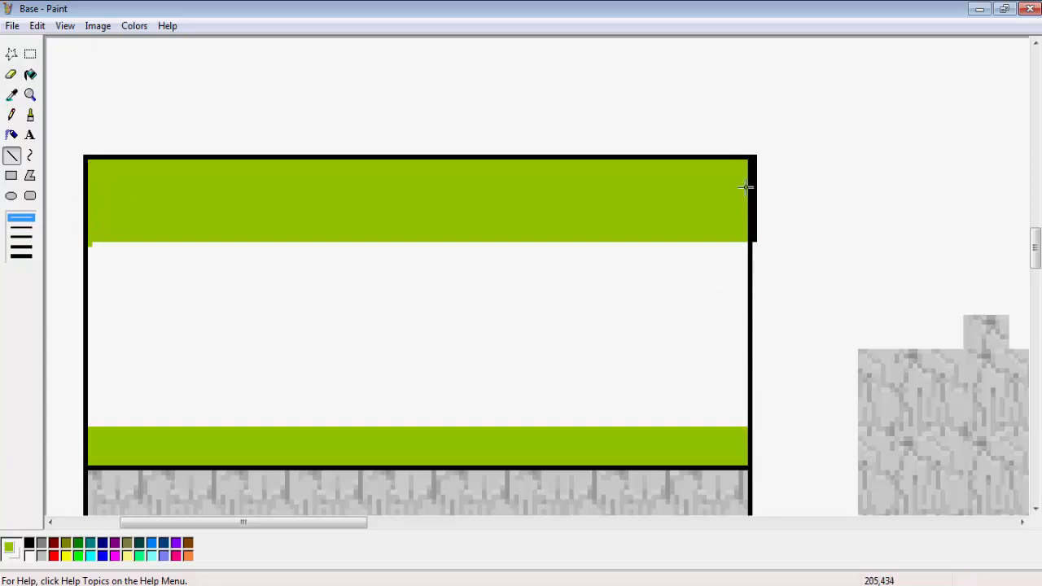
drag(761, 249, 754, 261)
click(11, 95)
click(172, 186)
click(30, 75)
click(188, 254)
- Recolor the black line between the green area and the upper stone band to green
scroll(188, 254, down, 4)
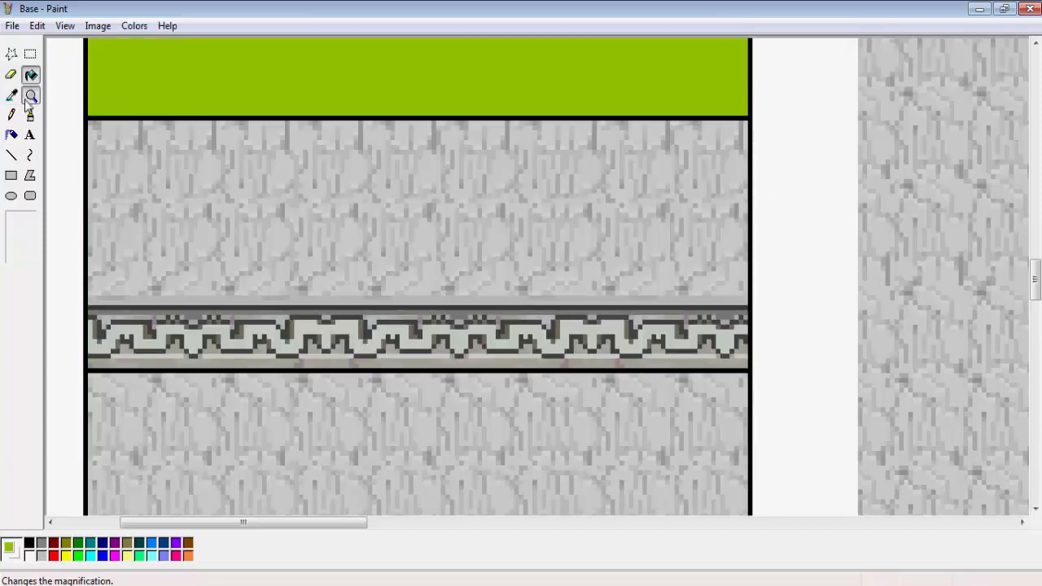
click(30, 95)
click(21, 220)
scroll(33, 159, up, 3)
click(31, 95)
click(153, 328)
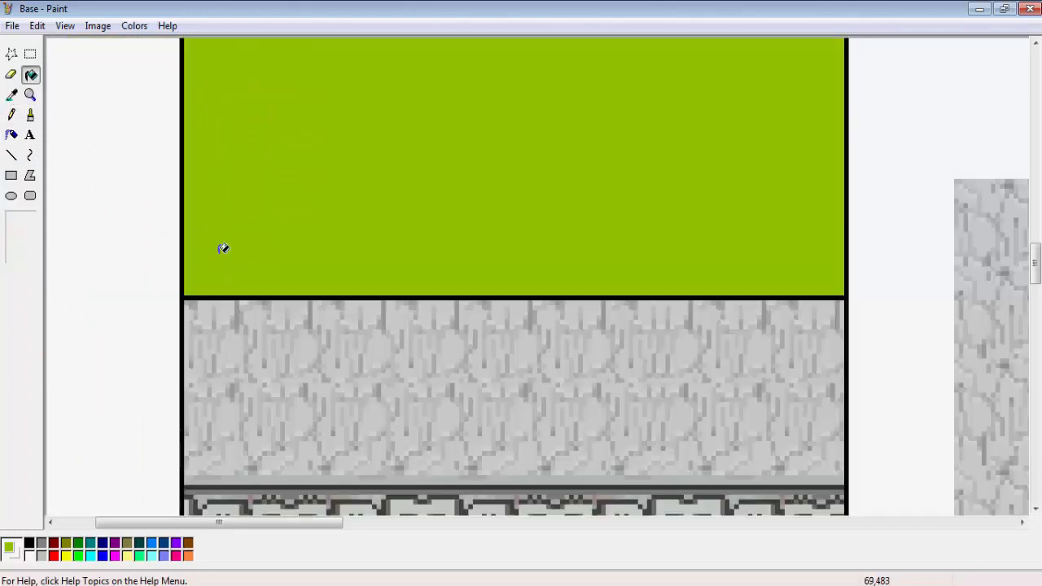
click(30, 114)
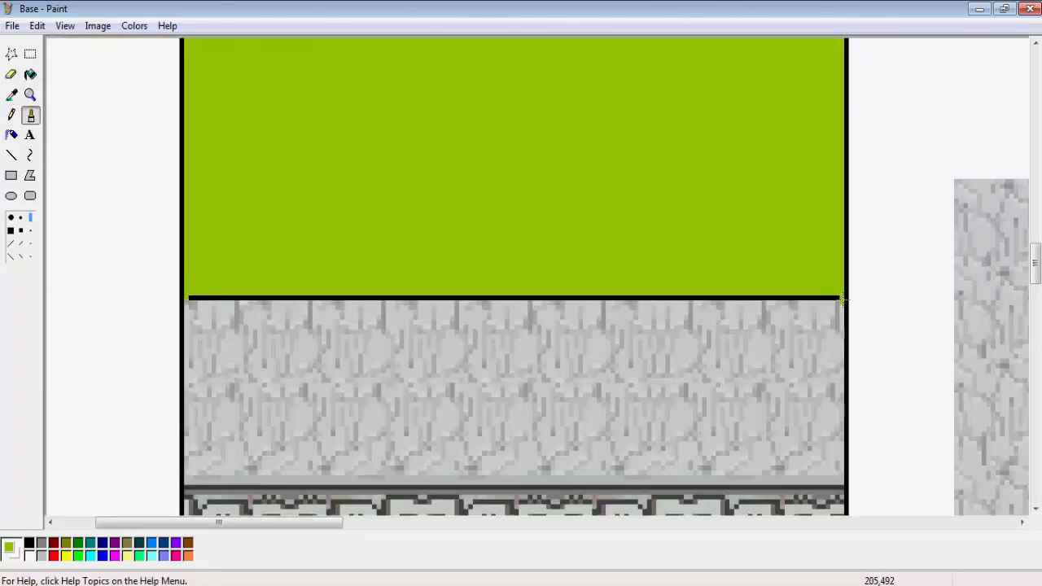
click(30, 75)
click(249, 297)
- Save the drawing
click(30, 95)
click(21, 220)
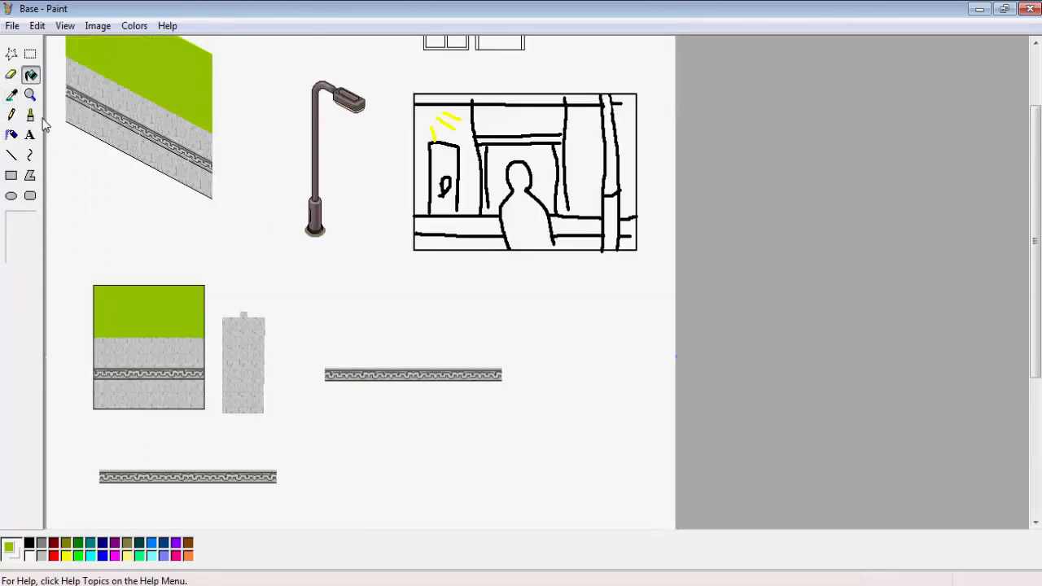
click(12, 26)
click(35, 79)
- Extend the wall's green area upward by raising its outlined top section and filling the gap with another green section
click(30, 94)
click(156, 296)
click(30, 54)
drag(122, 186, 864, 310)
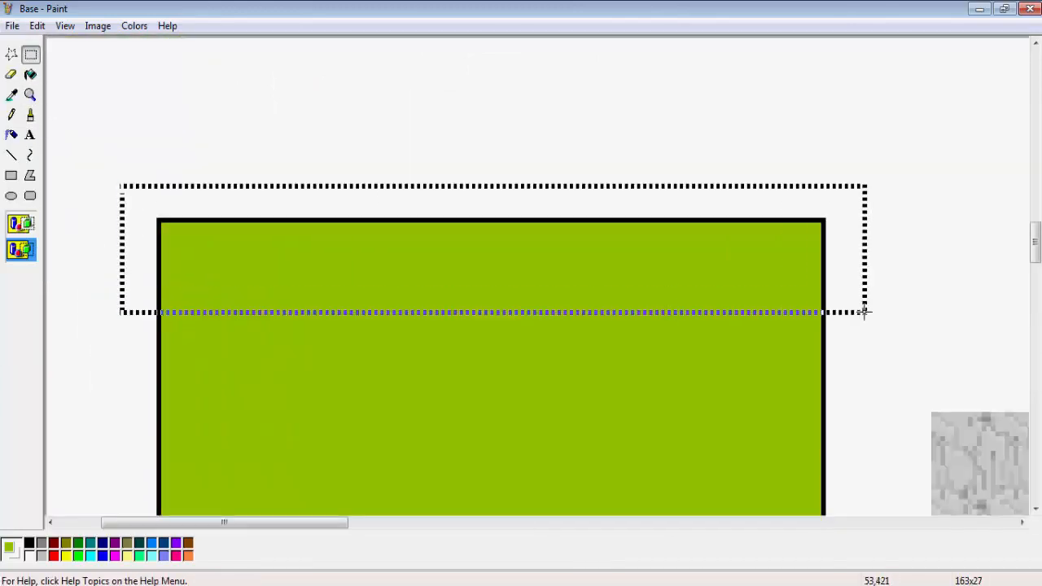
drag(619, 254, 619, 212)
drag(149, 338, 868, 414)
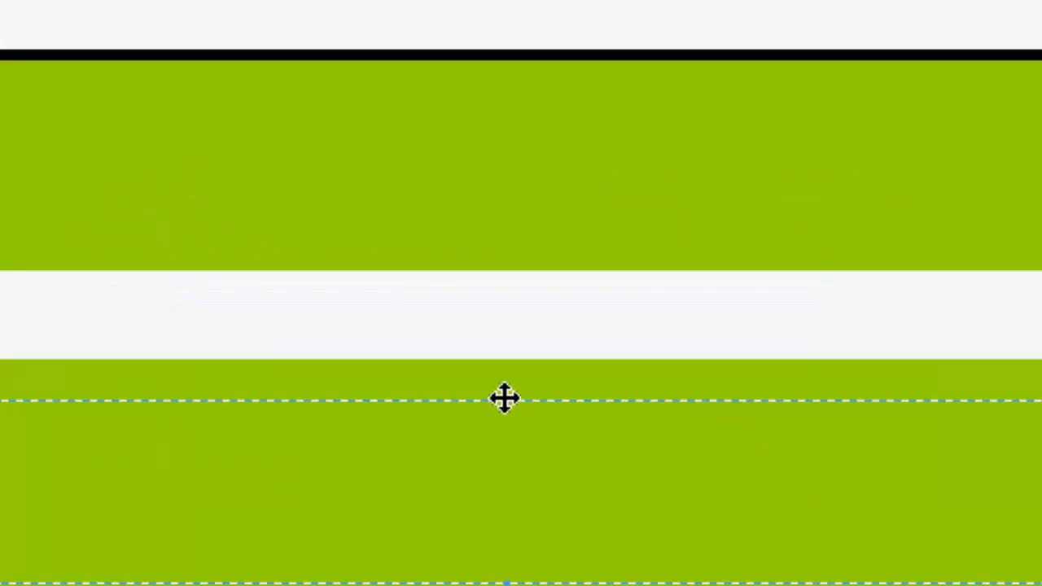
drag(513, 399, 493, 225)
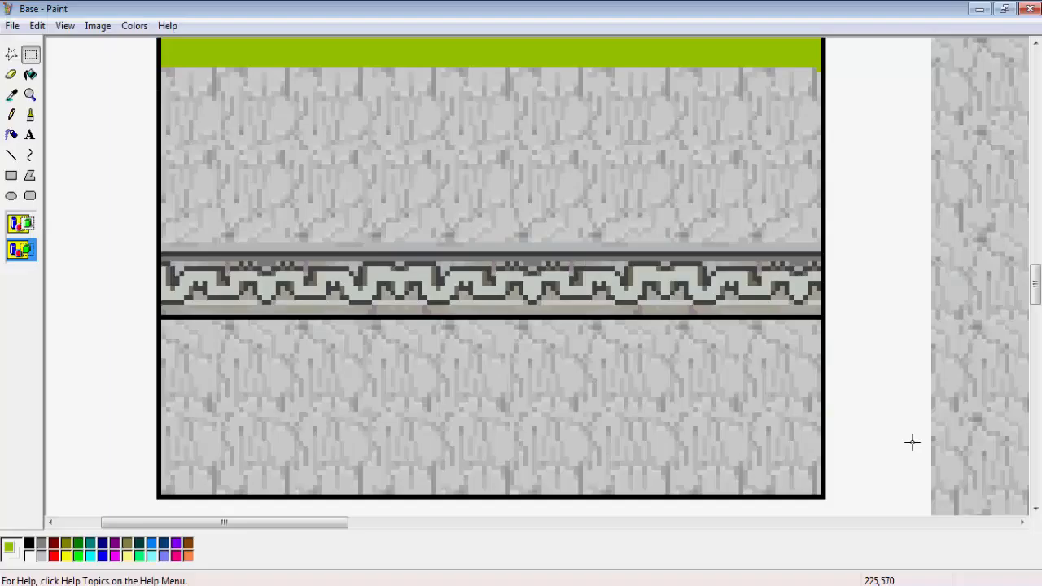
- Copy the slanted wall with the stone and trim bands in the canvas's upper-left area
click(31, 98)
click(30, 220)
click(30, 75)
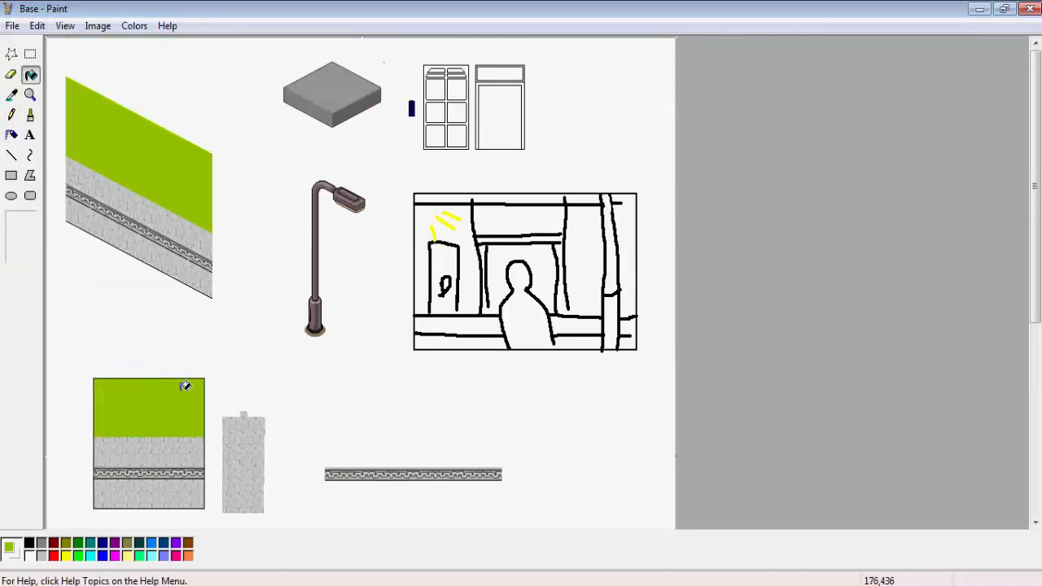
scroll(185, 386, down, 5)
scroll(99, 220, up, 5)
click(31, 53)
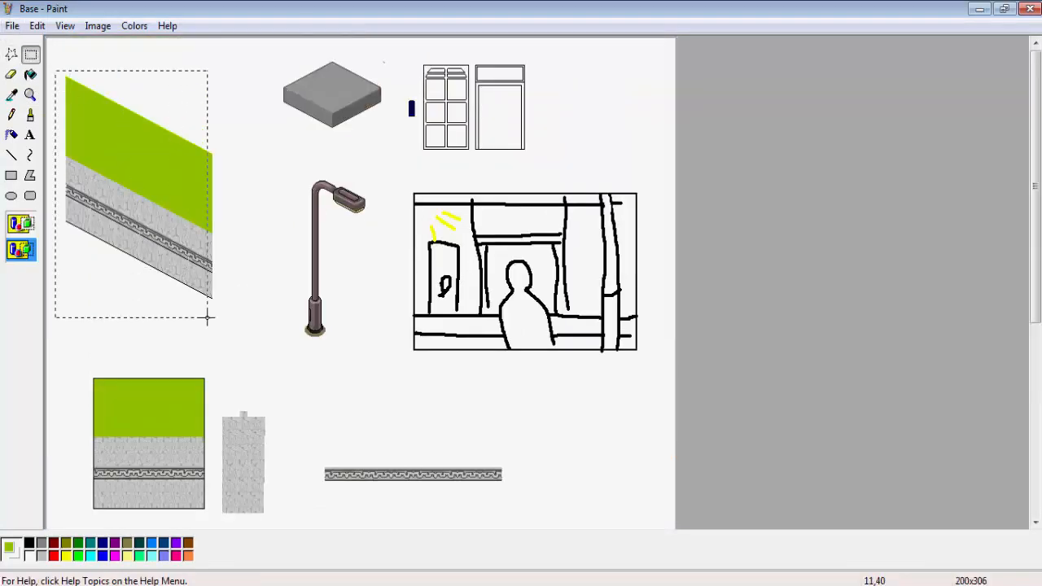
drag(225, 313, 226, 315)
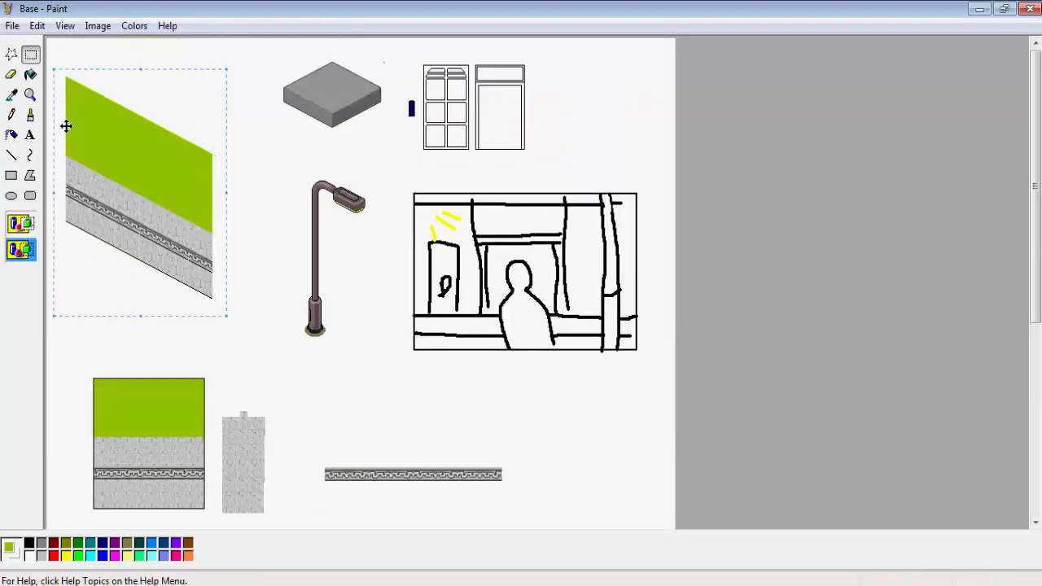
right_click(112, 167)
click(136, 192)
- Switch to GIMP and create a new image from the copied slanted wall
click(341, 581)
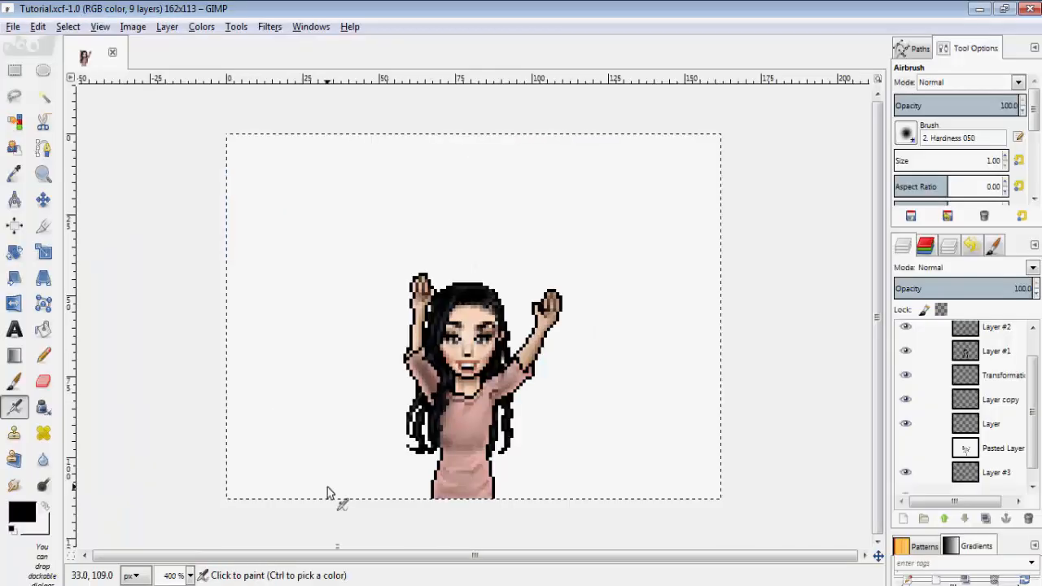
click(13, 27)
mouse_move(38, 63)
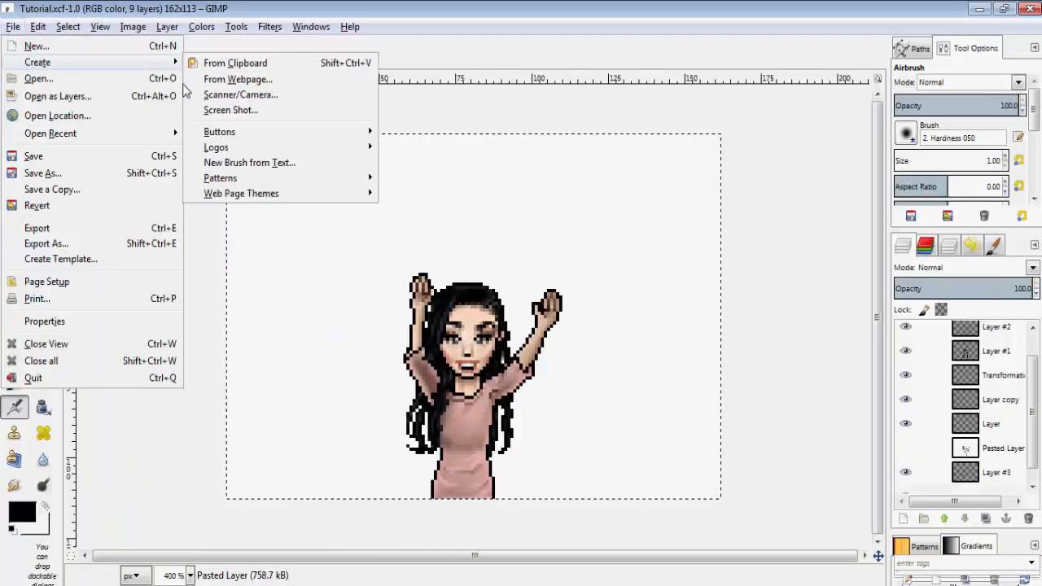
click(236, 64)
- Add a layer from the visible image and remove its white background using Fuzzy Select
right_click(991, 364)
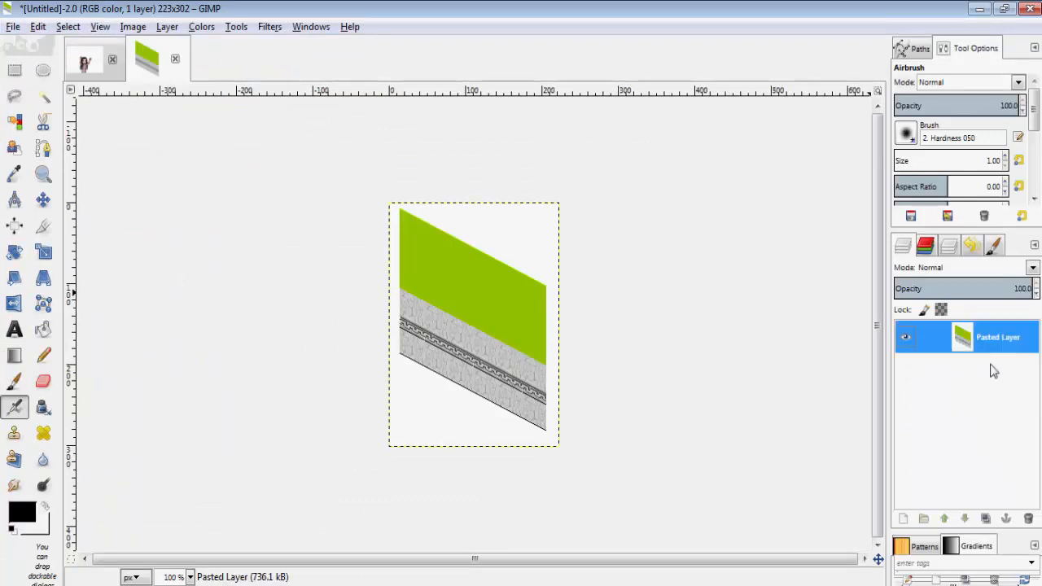
click(867, 49)
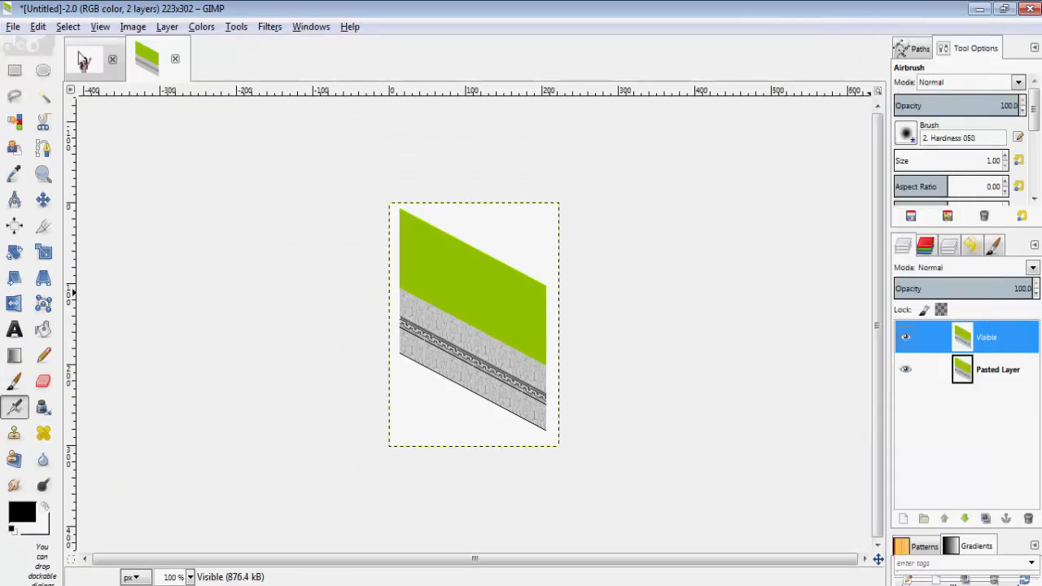
click(44, 96)
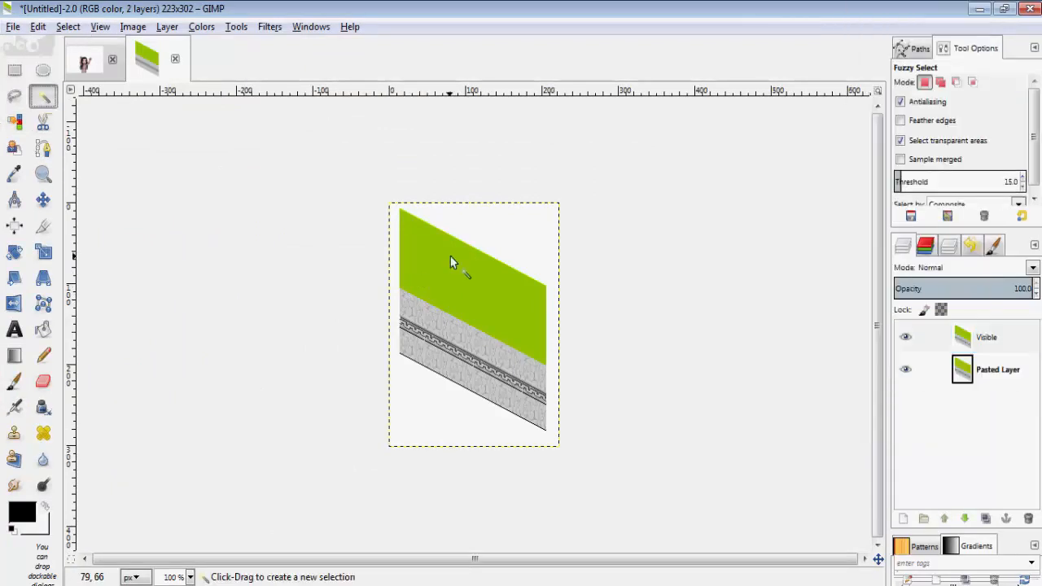
key(2)
click(524, 182)
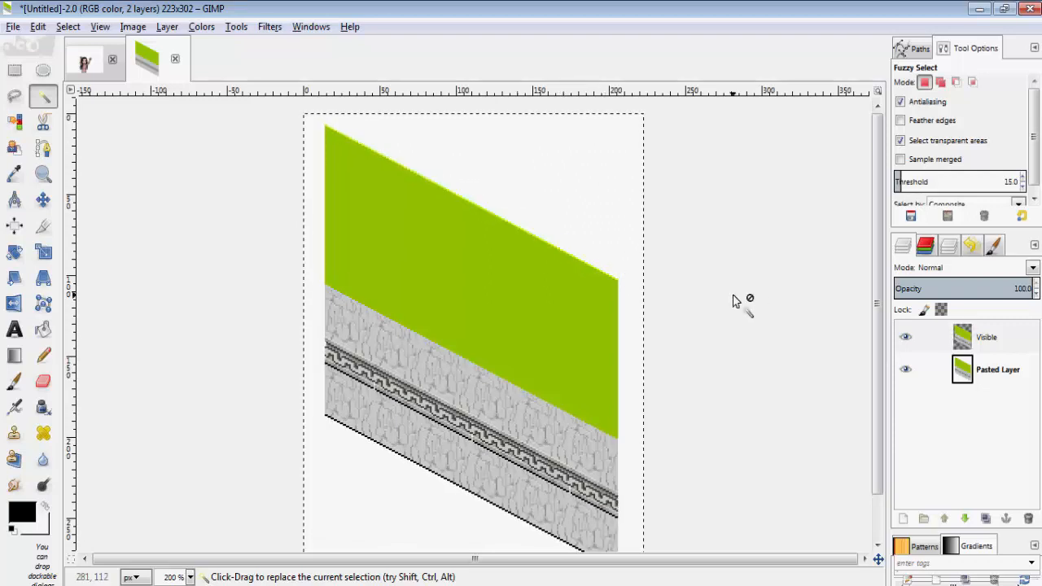
- Hide the top layer and select the white background around the wall on the Pasted Layer with Fuzzy Select
click(986, 337)
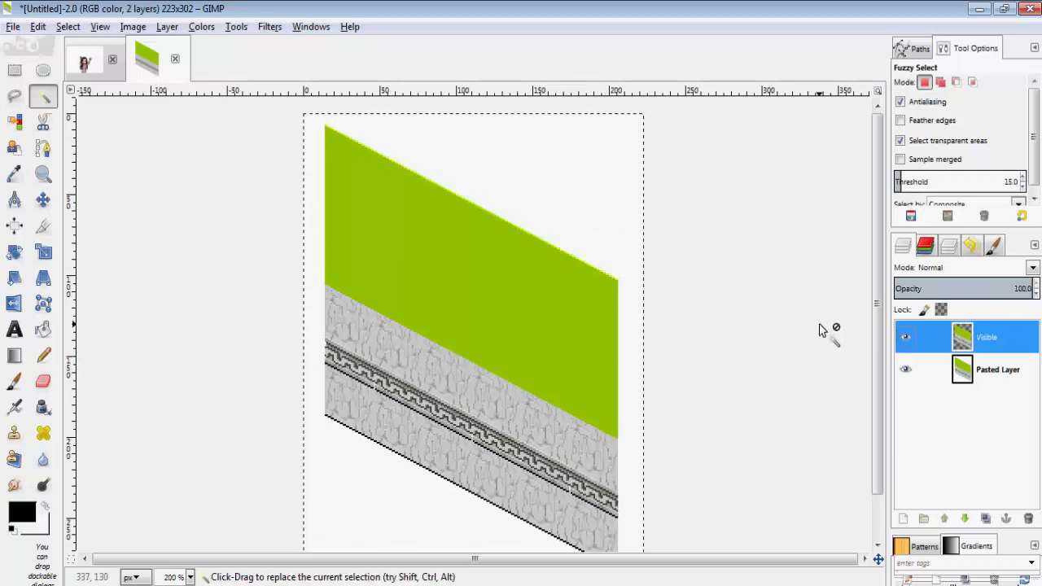
right_click(976, 344)
click(819, 142)
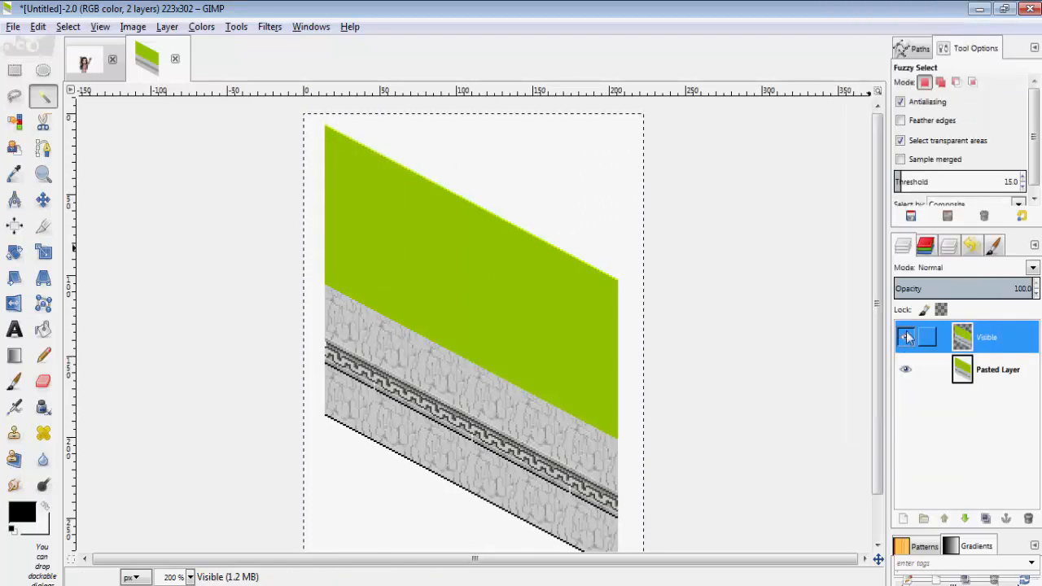
click(907, 337)
click(977, 369)
click(35, 96)
click(437, 153)
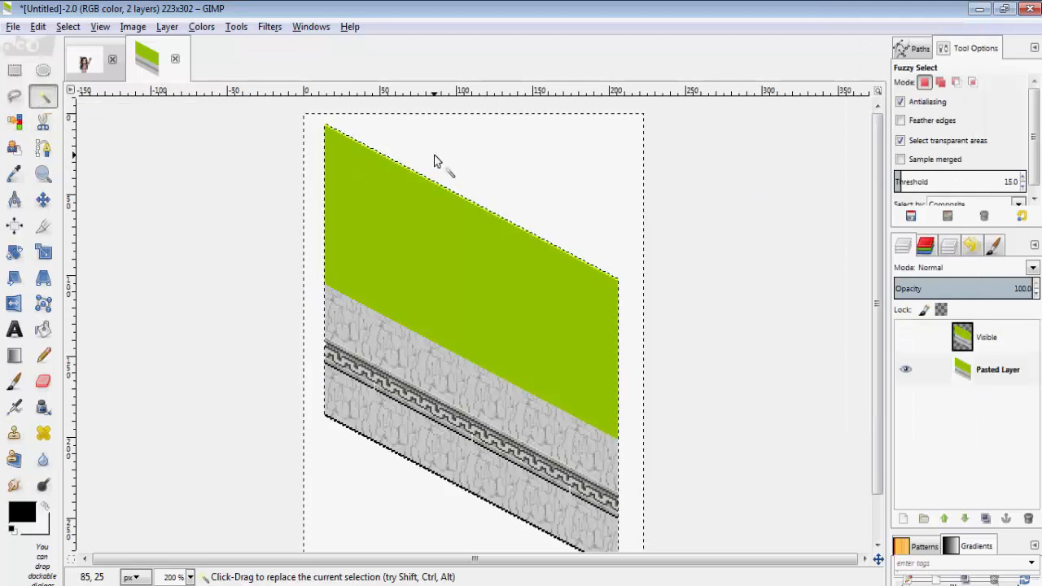
- Create another layer from the visible image above the Pasted Layer
click(977, 370)
right_click(977, 369)
click(888, 49)
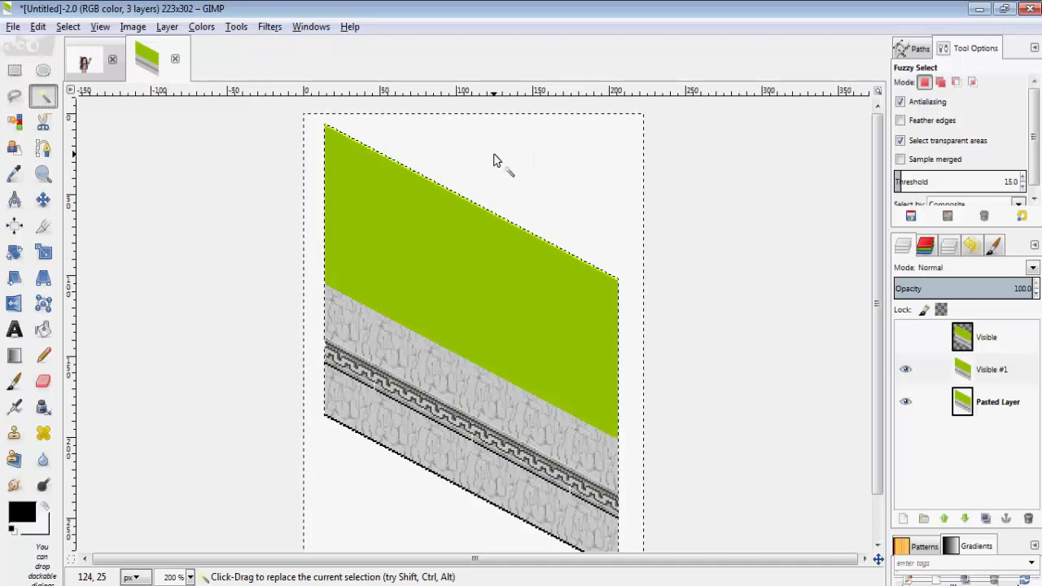
- Clear the white background from the Visible #1 layer and leave only the Visible layer shown
click(928, 369)
click(942, 402)
click(914, 367)
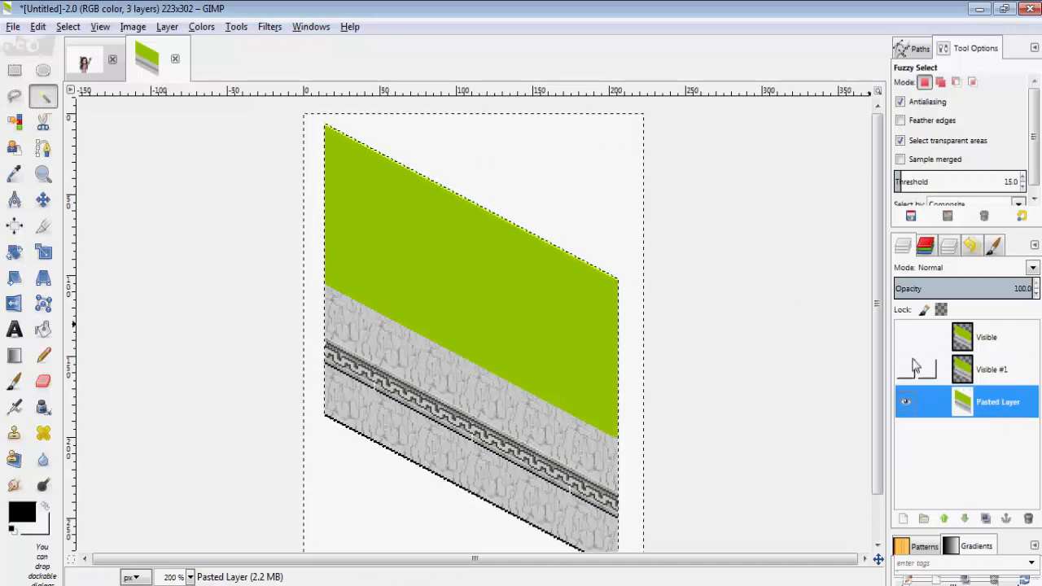
click(980, 341)
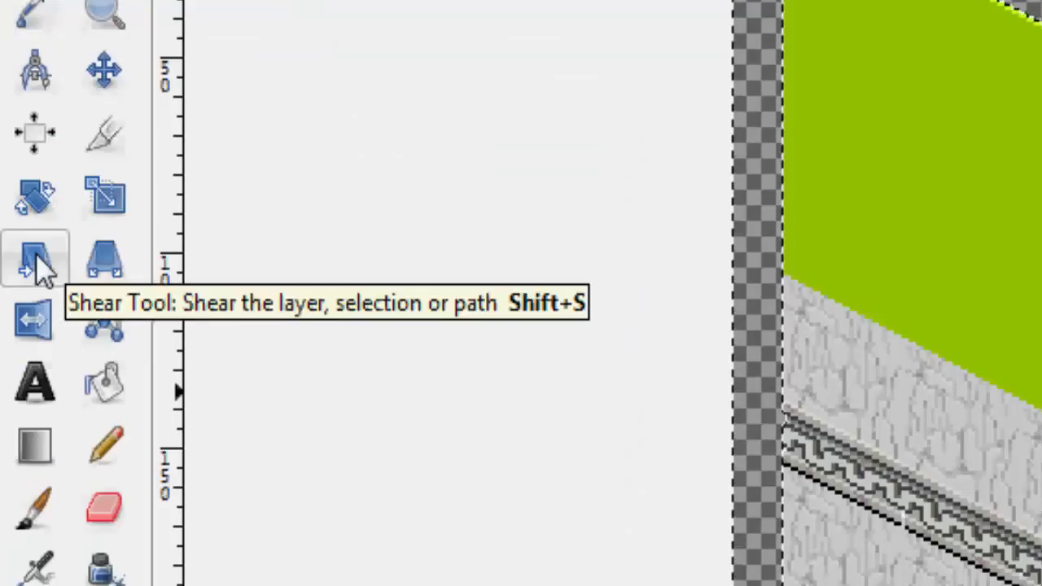
- Shear the Visible layer vertically with the Shear tool until the wall's slanted edges run horizontally
click(35, 258)
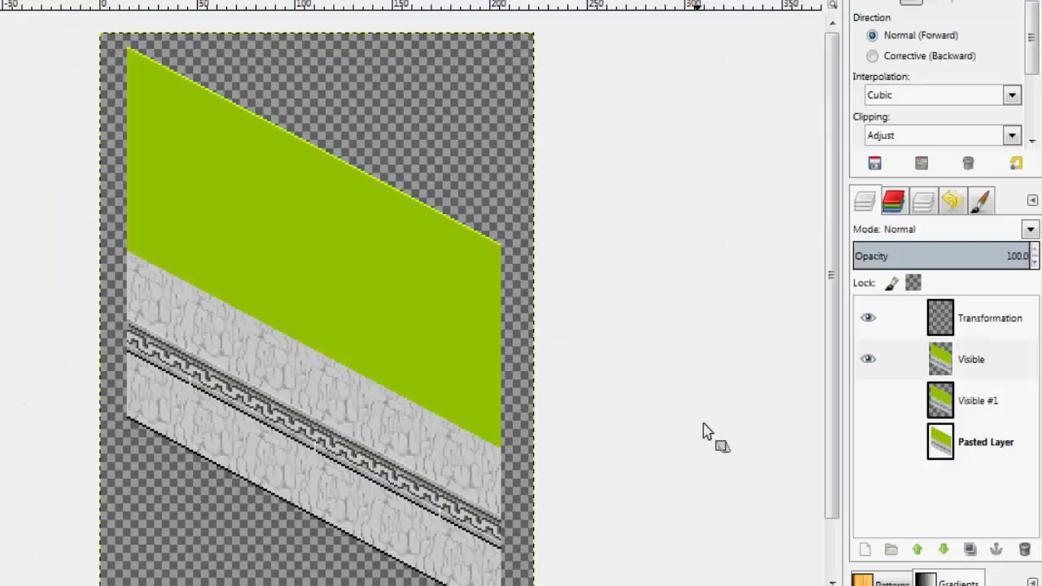
click(890, 356)
click(399, 358)
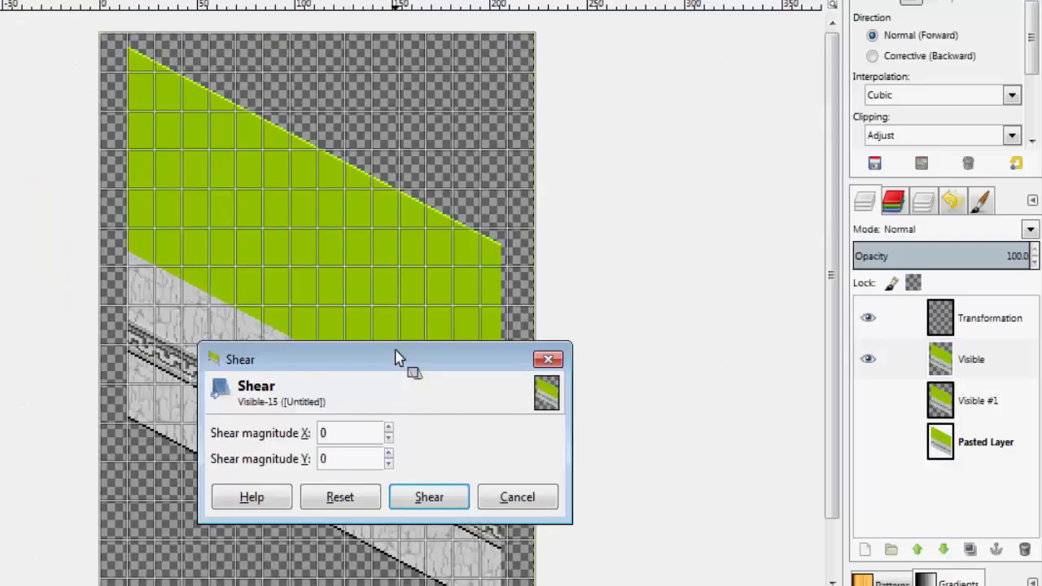
drag(399, 359, 400, 131)
drag(342, 363, 638, 223)
click(706, 362)
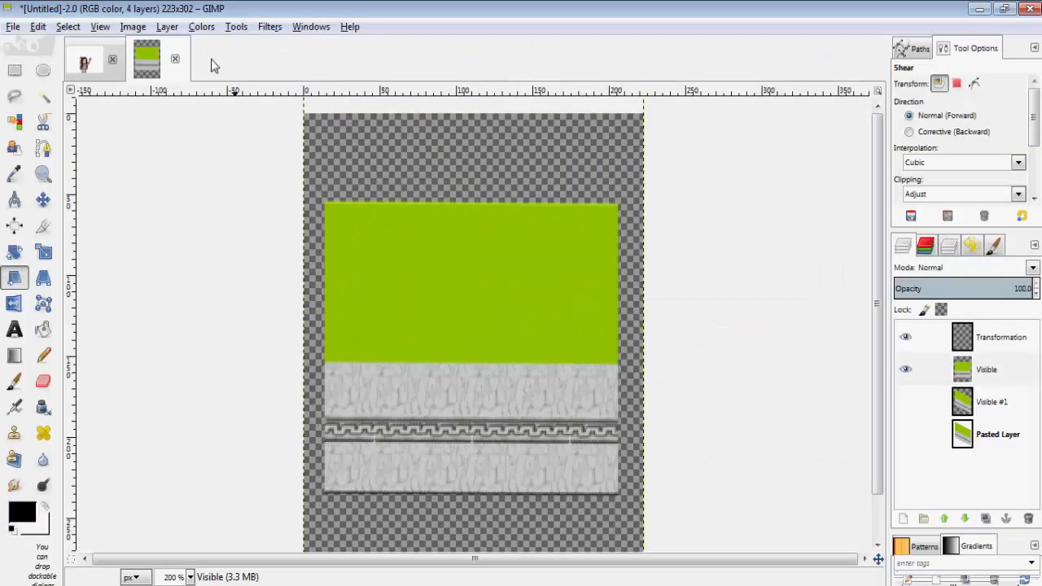
- Examine the sheared wall's stone bands and ornamental trim up close for pixel quality
scroll(356, 390, up, 3)
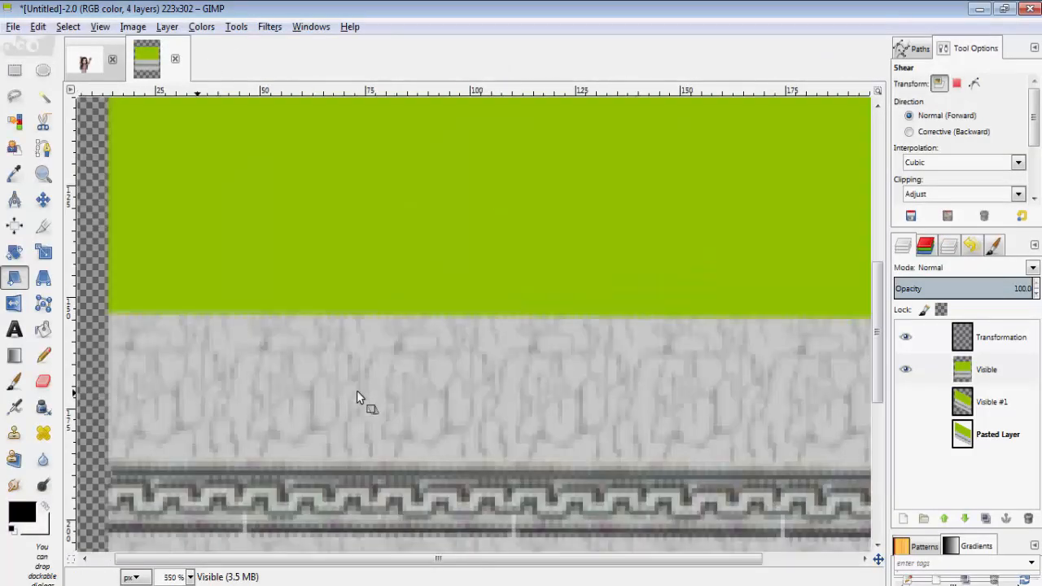
drag(877, 327, 884, 386)
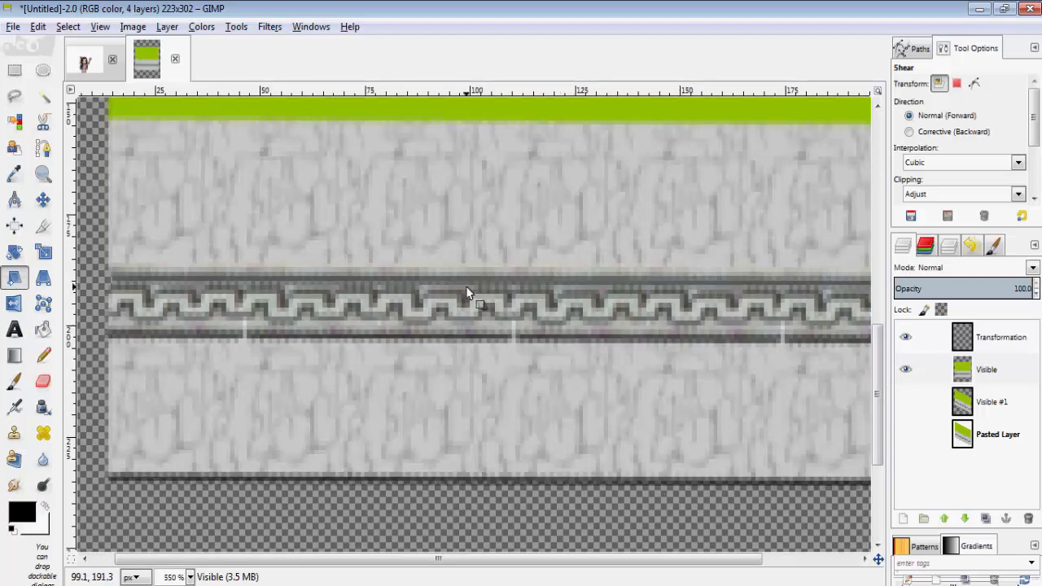
scroll(466, 286, down, 3)
scroll(479, 264, up, 4)
scroll(453, 240, down, 7)
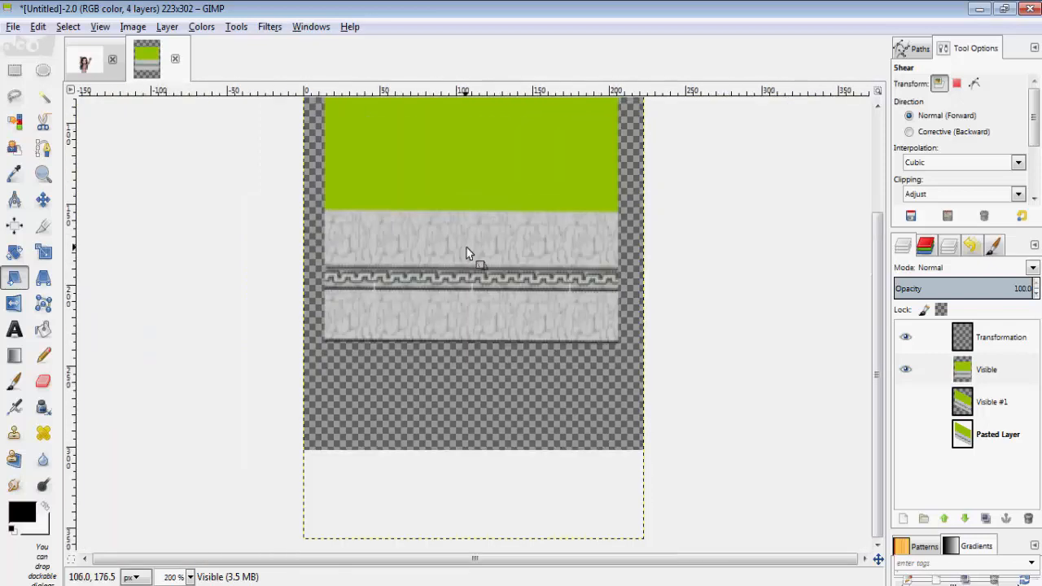
scroll(489, 337, up, 5)
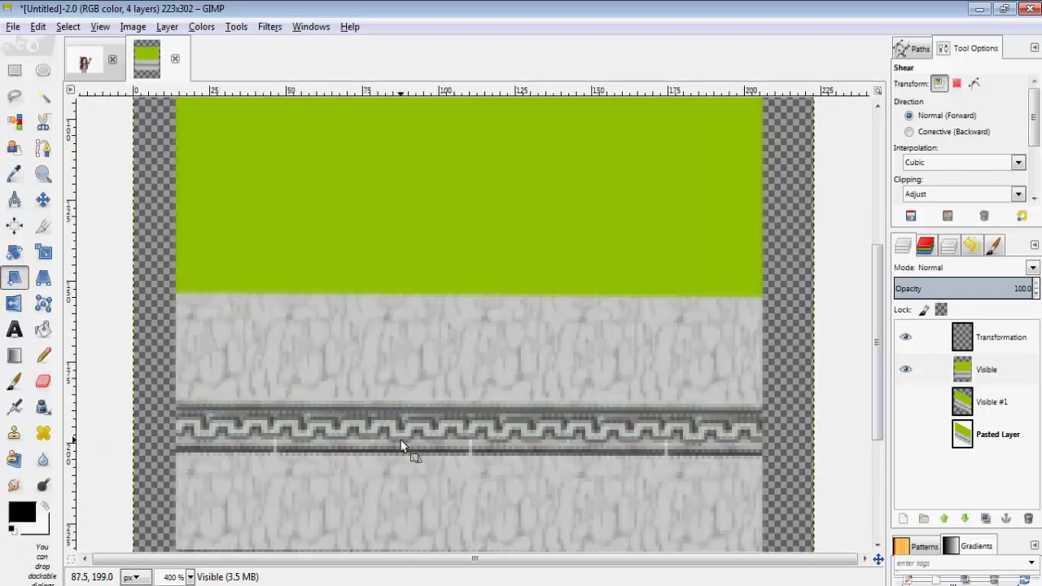
scroll(391, 447, down, 3)
scroll(407, 396, up, 4)
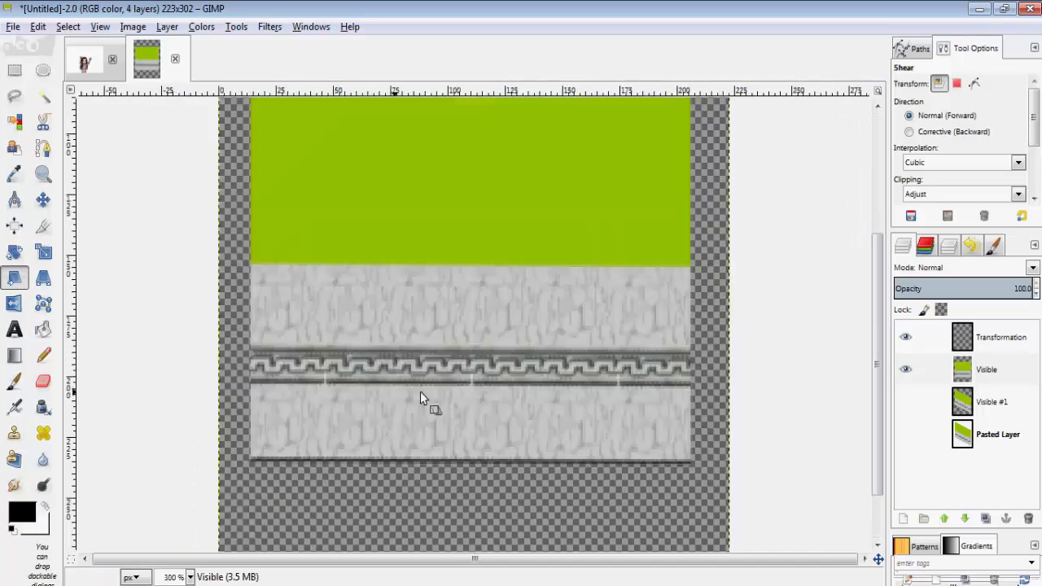
scroll(420, 391, down, 2)
- Switch to Paint and place its window beside the GIMP image with the original flat wall in view
click(208, 585)
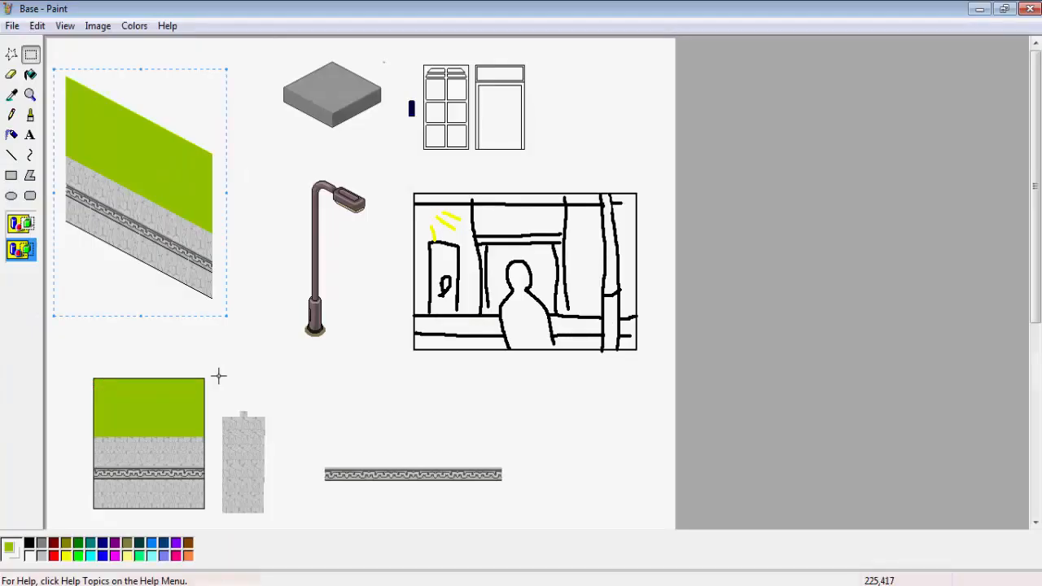
double_click(318, 8)
drag(570, 128, 564, 14)
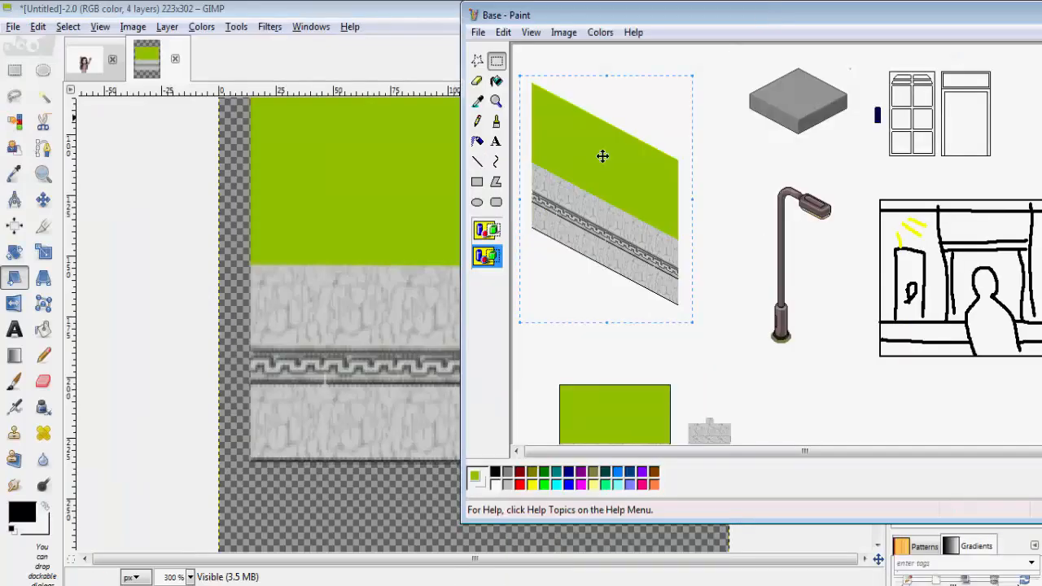
drag(462, 250, 540, 241)
scroll(681, 206, down, 5)
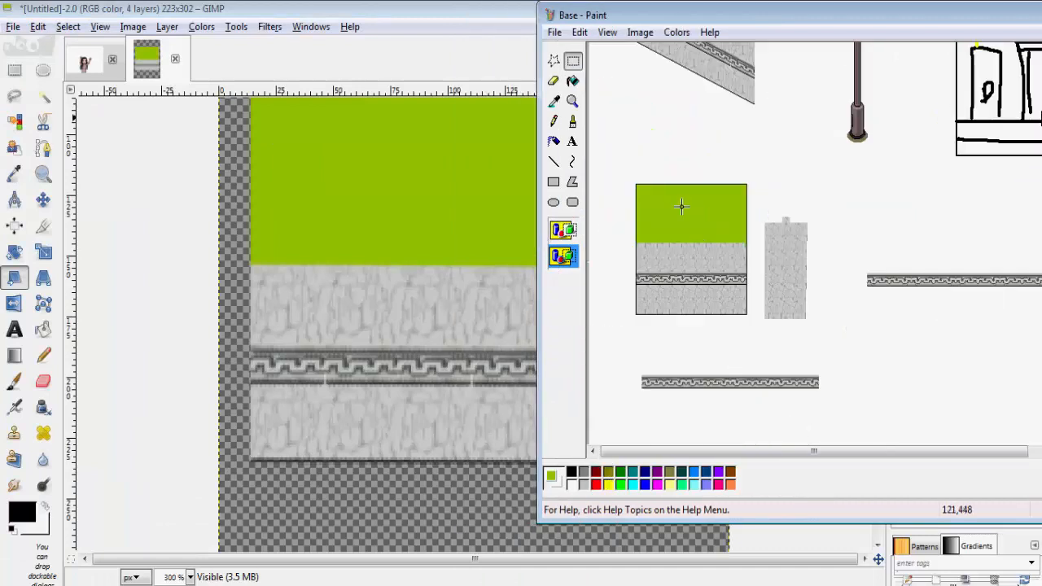
- Magnify the original flat wall in Paint around its ornamental trim and lower stone band
click(571, 102)
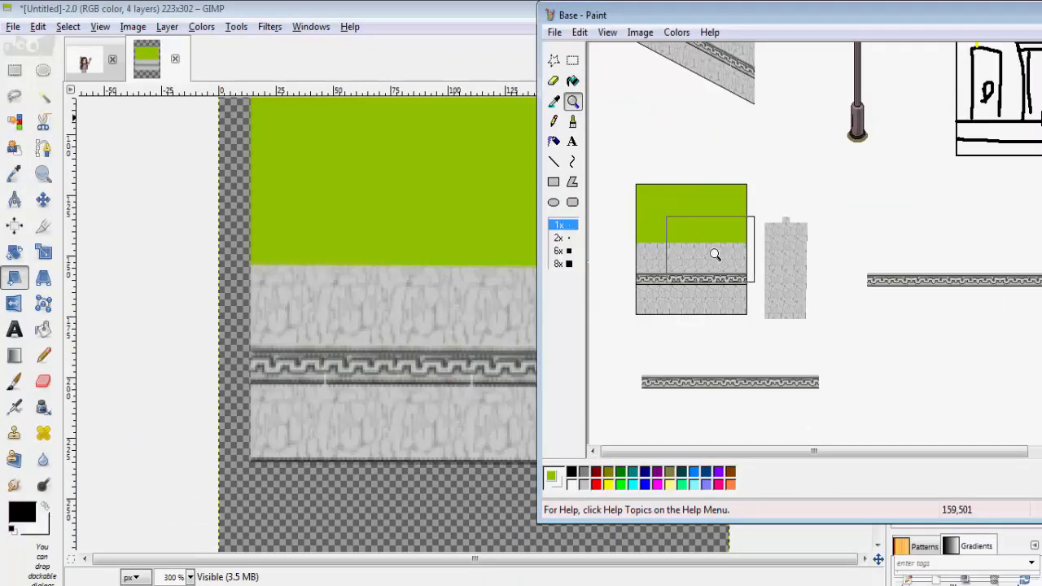
click(679, 281)
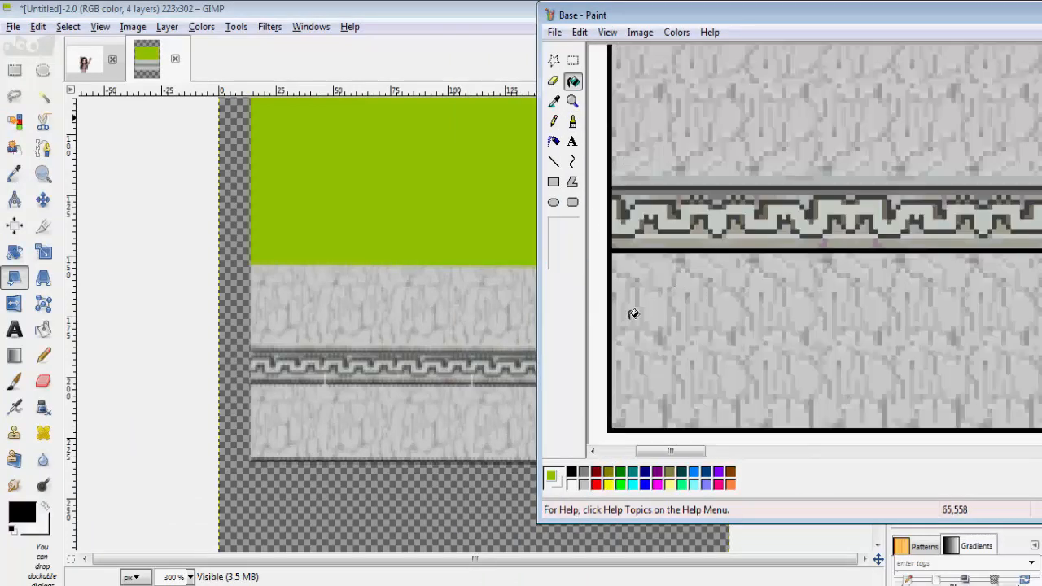
drag(538, 346, 570, 343)
drag(704, 452, 708, 451)
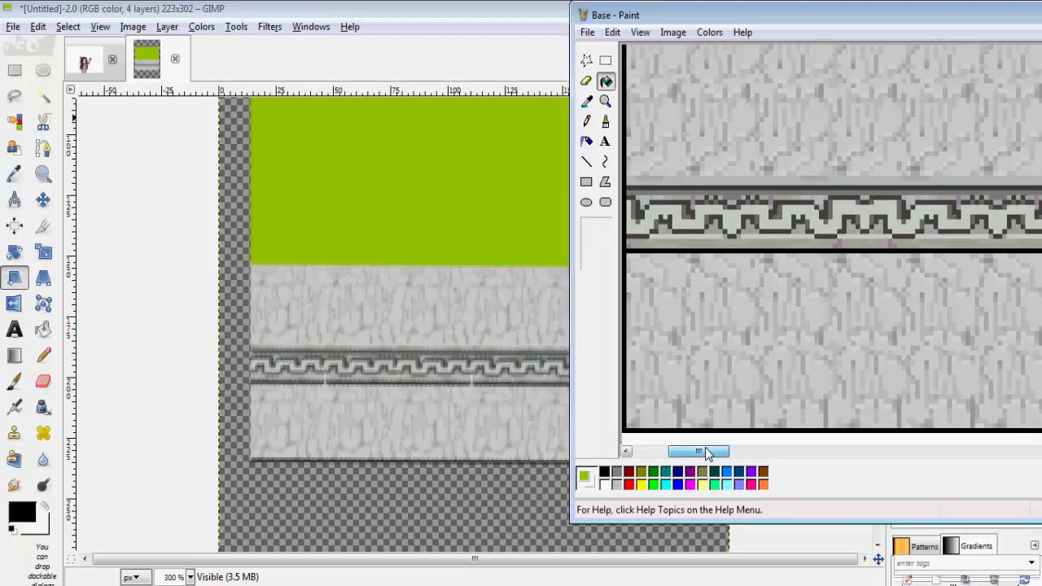
scroll(700, 345, down, 1)
- Compare the sheared wall's trim in GIMP at 800% with the magnified original in Paint
click(296, 393)
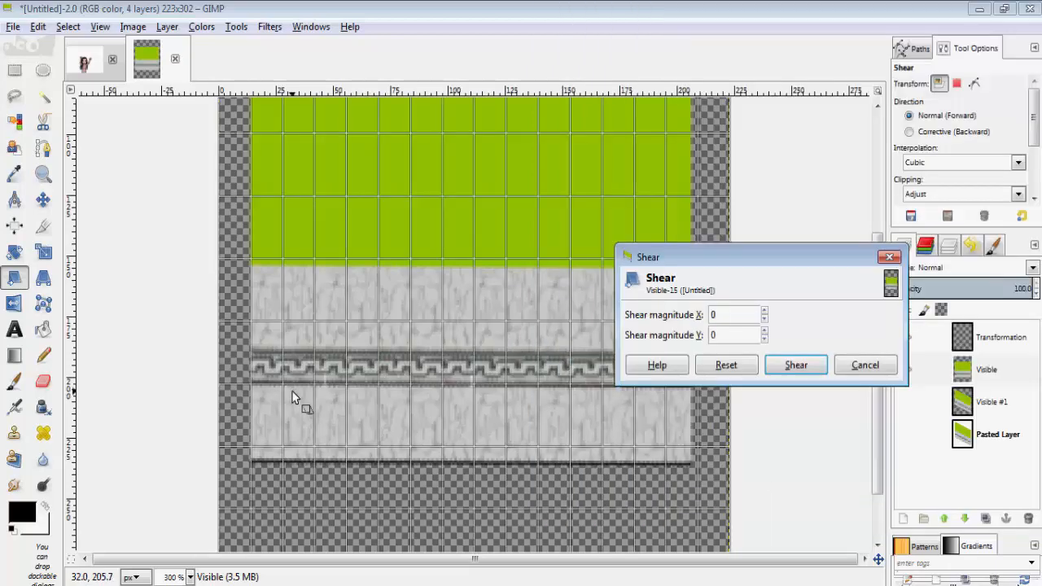
click(795, 371)
scroll(507, 405, up, 3)
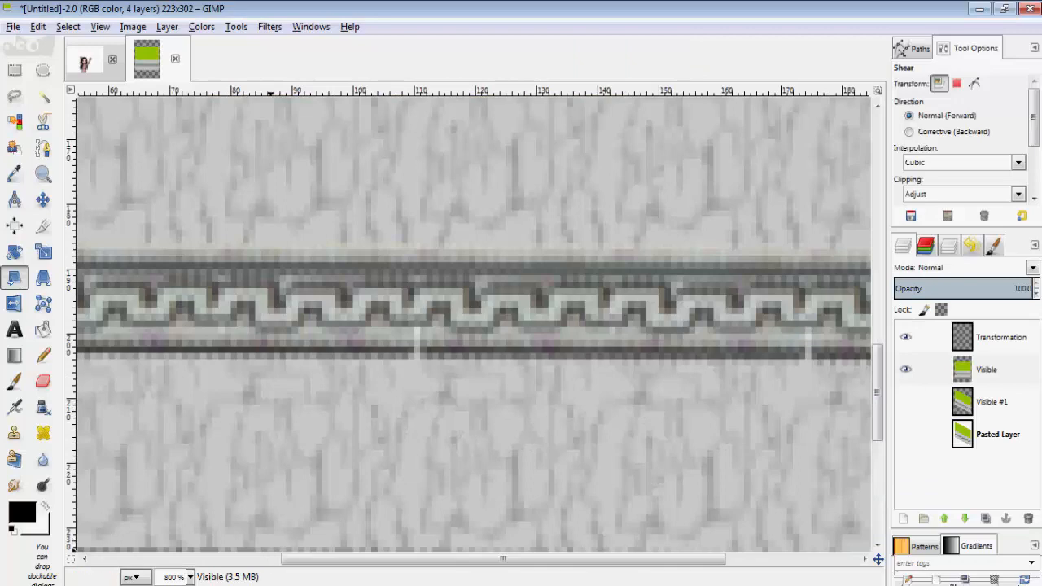
click(270, 585)
scroll(777, 396, up, 1)
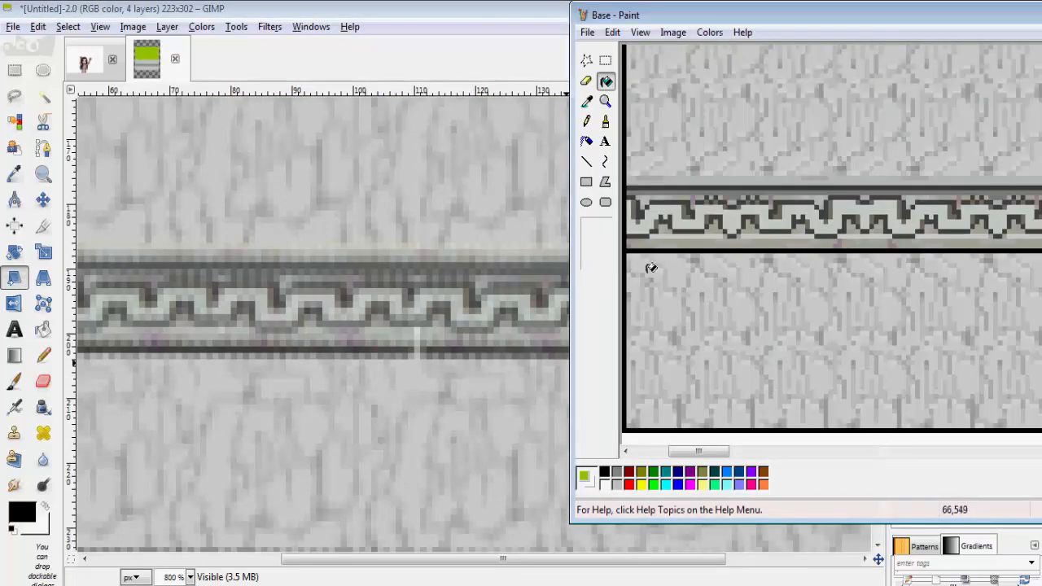
click(123, 8)
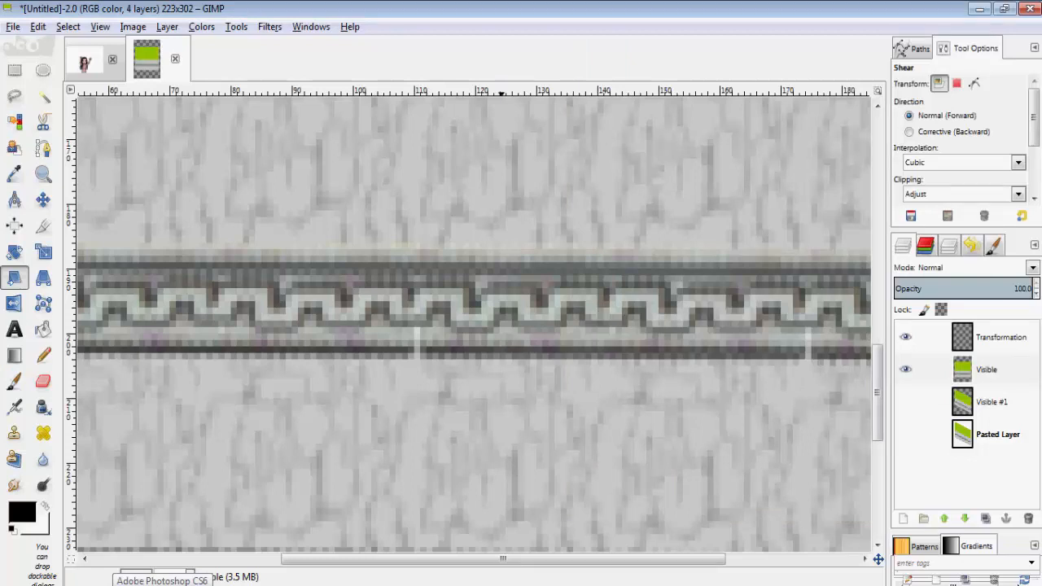
- Switch to Photoshop, create a new 223 × 302 pixel RGB document with a white background, and maximize the window
click(163, 585)
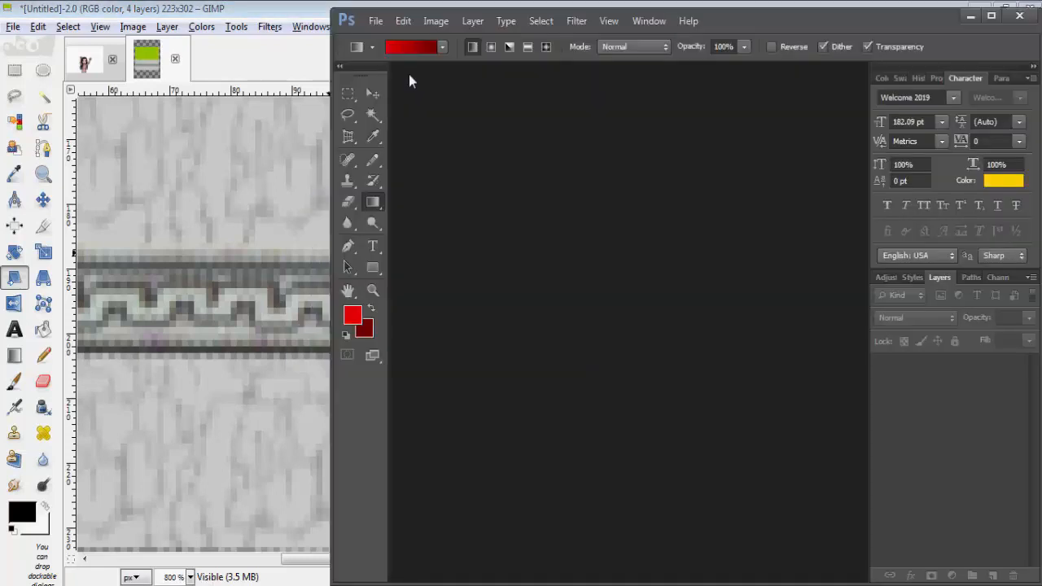
click(376, 21)
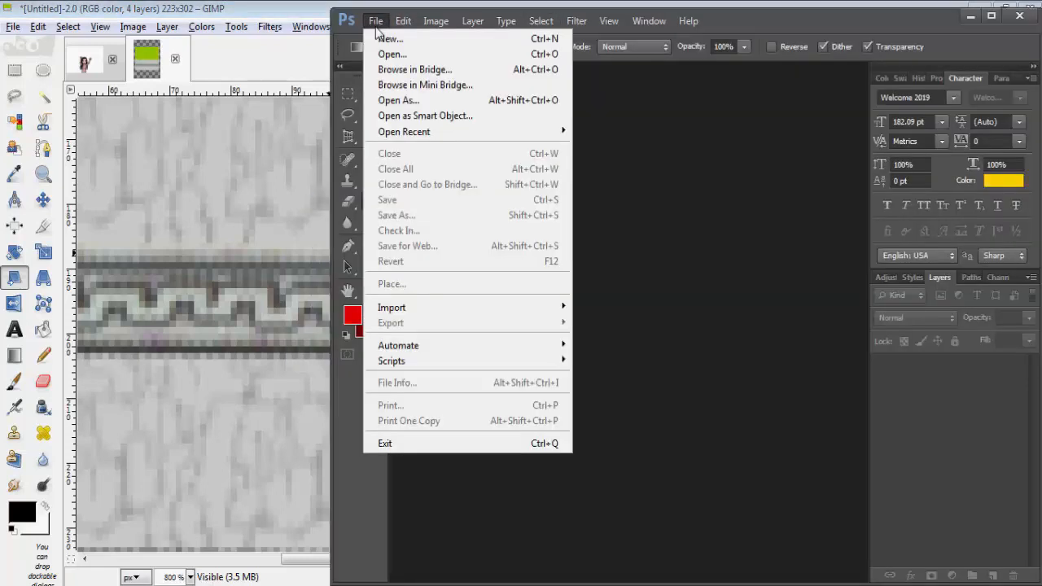
click(391, 40)
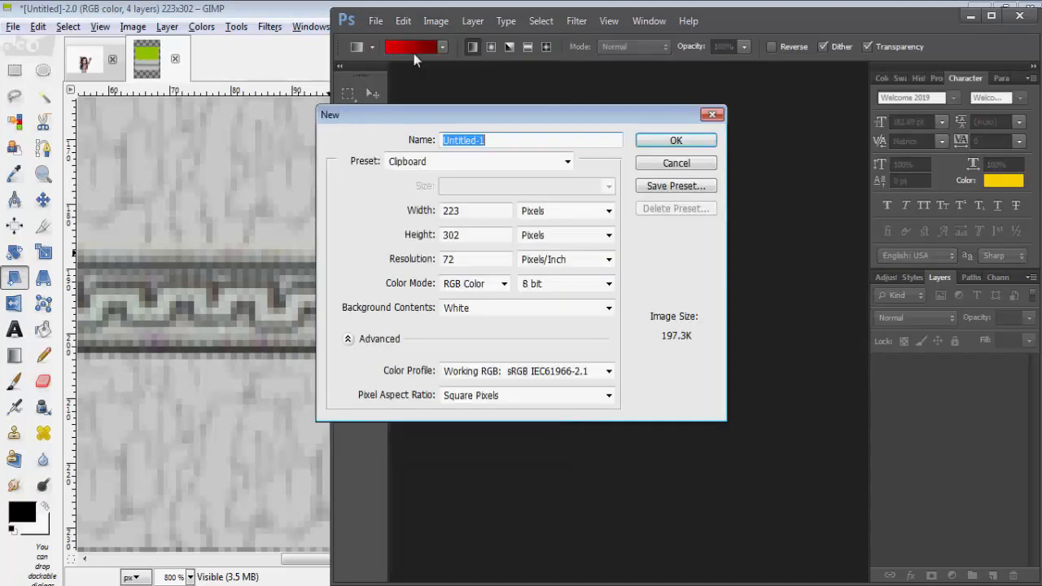
click(667, 158)
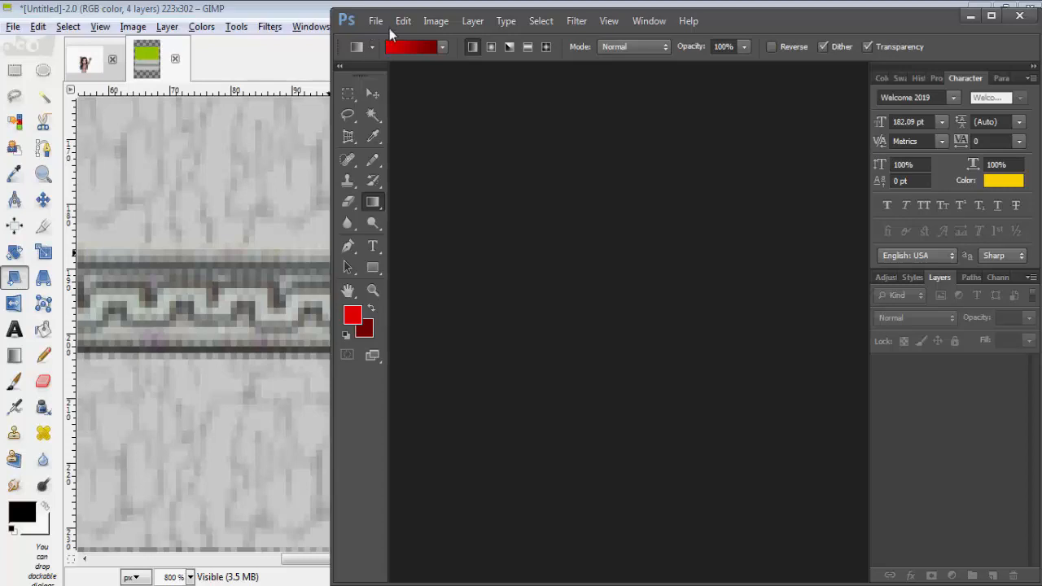
click(991, 16)
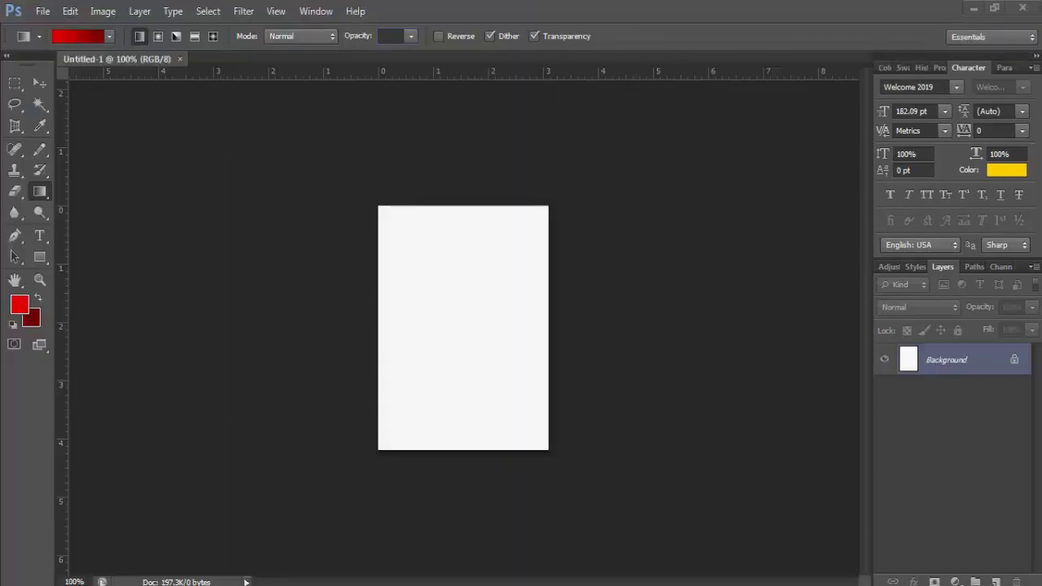
- Switch to Paint, return to 1x magnification, and select and copy the slanted wall
key(alt+Tab)
click(605, 101)
click(596, 230)
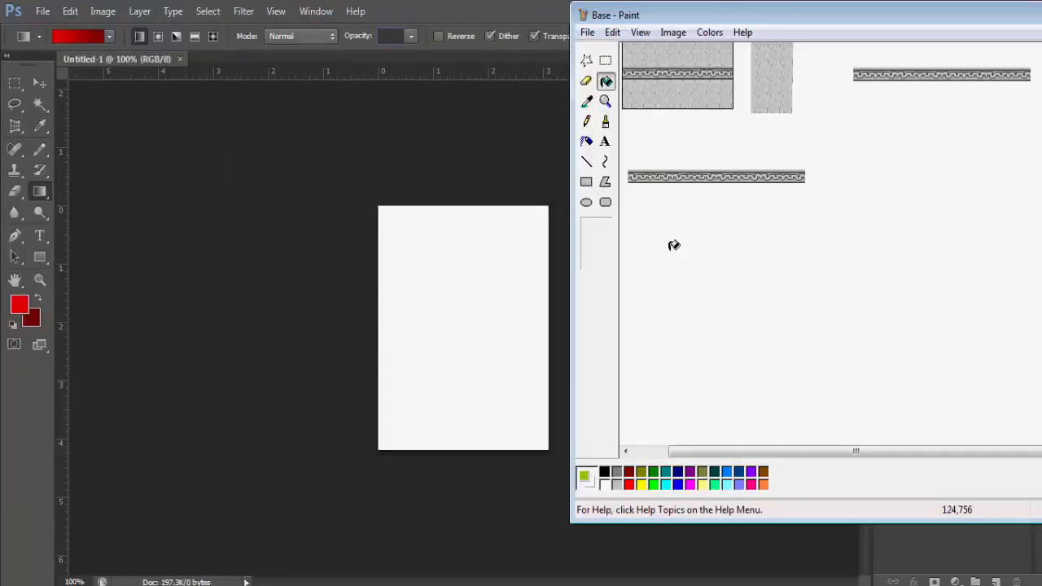
scroll(674, 246, up, 5)
drag(731, 452, 689, 450)
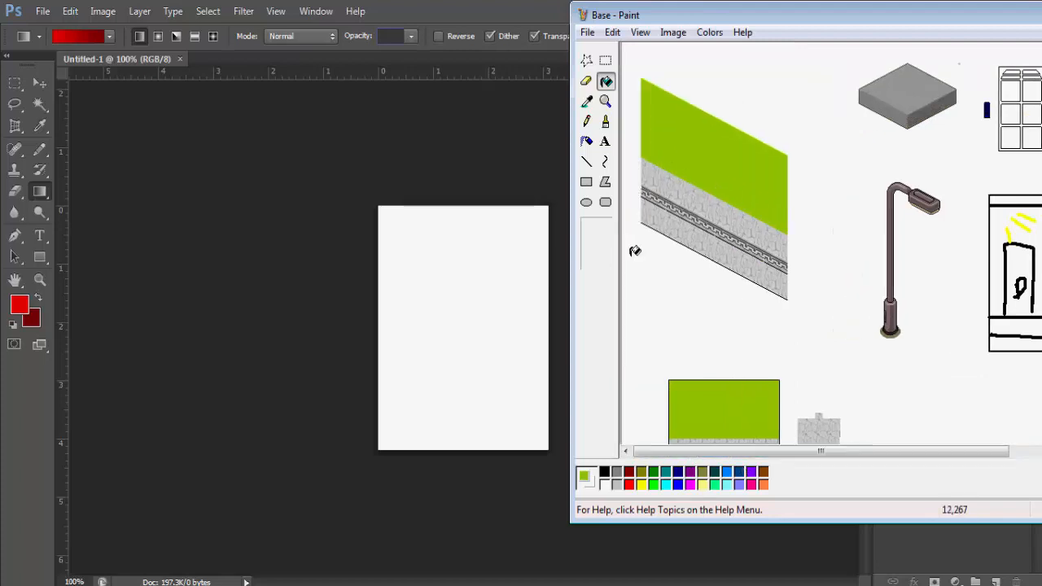
click(605, 61)
key(ctrl+c)
- Switch back to Photoshop and paste the copied slanted wall as a new layer
click(481, 267)
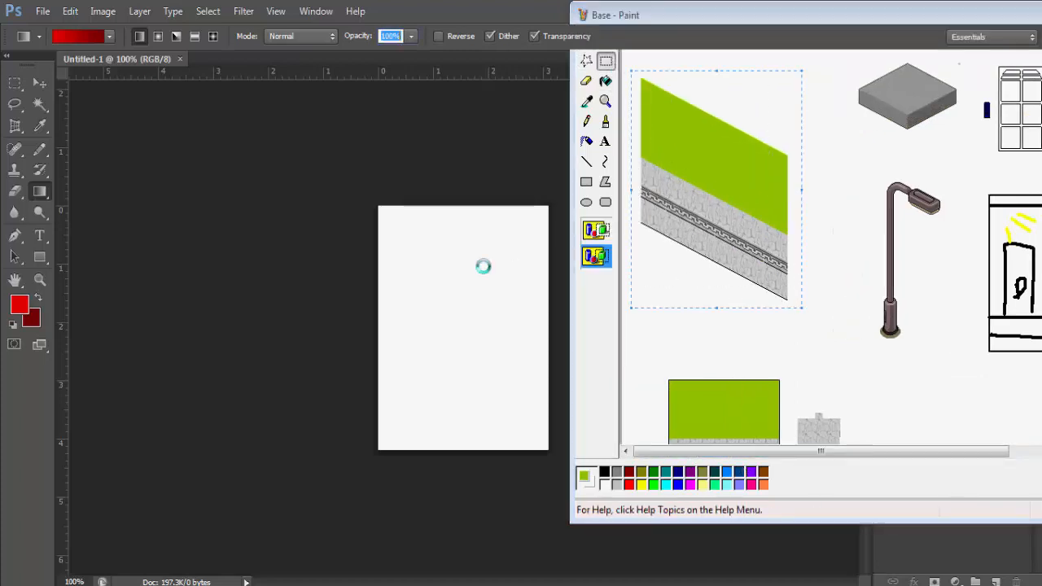
click(527, 236)
key(ctrl+v)
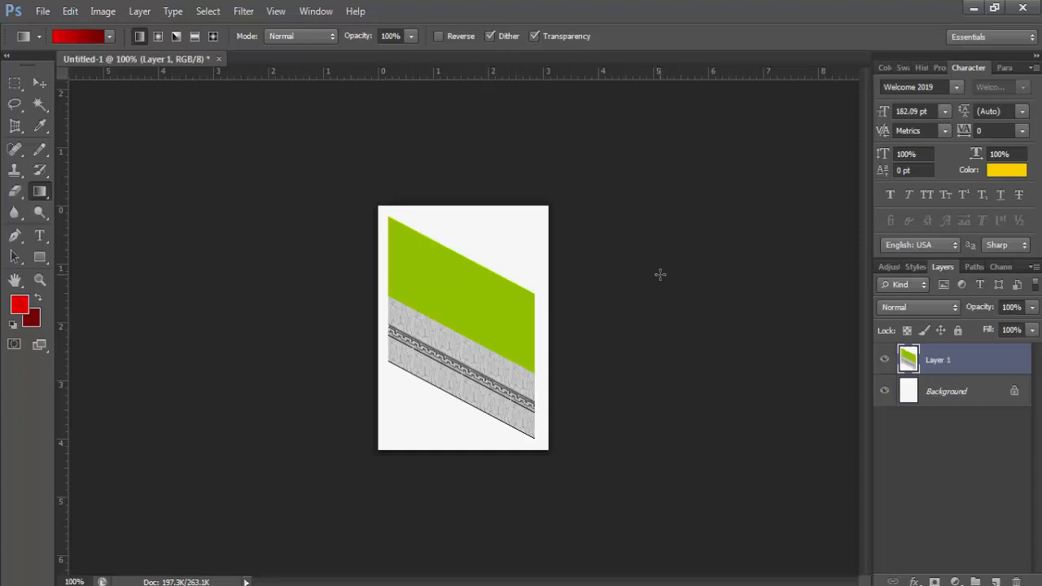
- Choose the Magic Wand tool and turn off its anti-aliasing, keeping Contiguous on
click(40, 105)
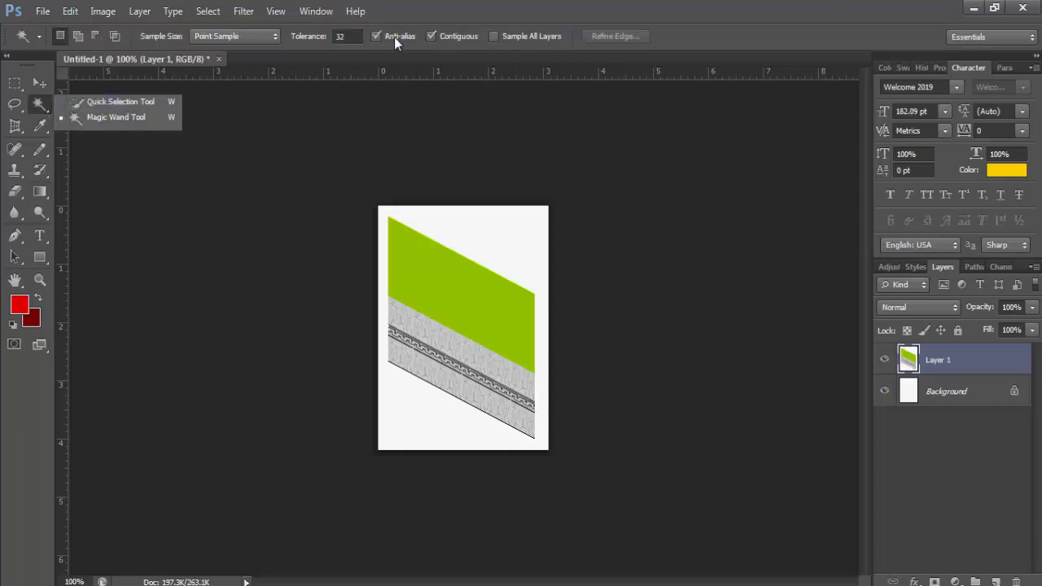
key(ctrl+plus)
key(ctrl+plus)
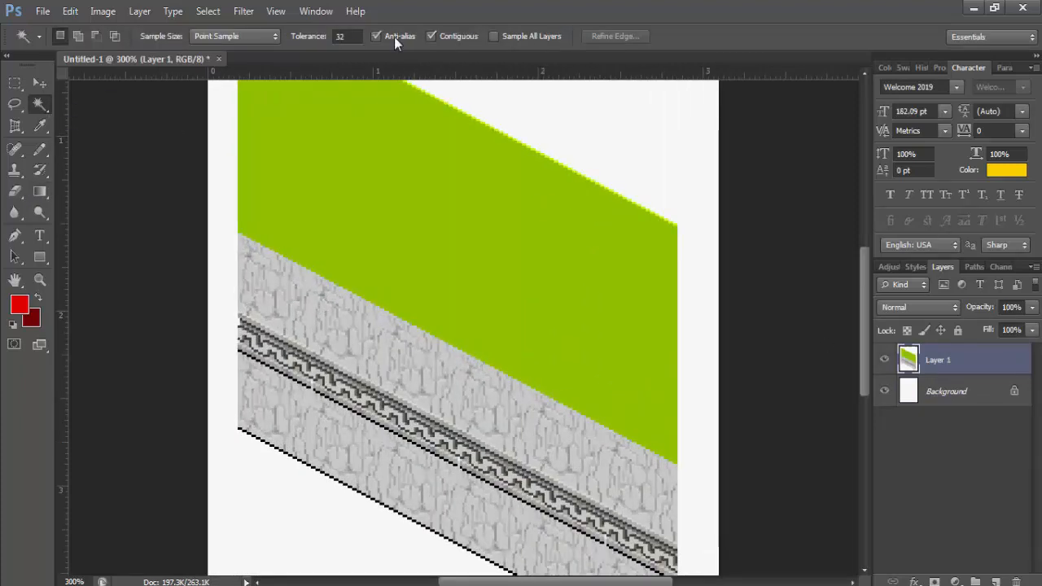
click(38, 105)
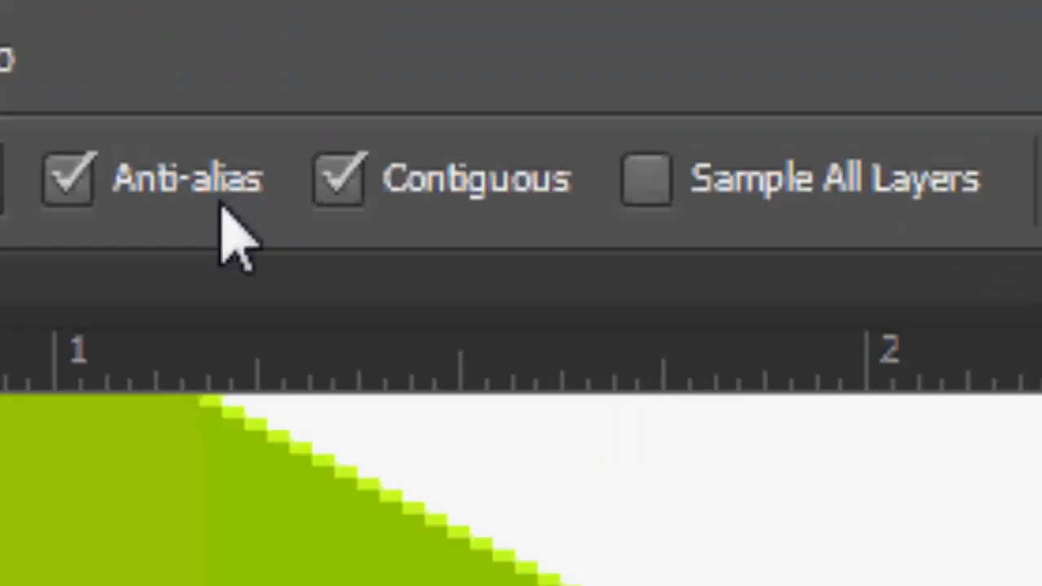
click(222, 203)
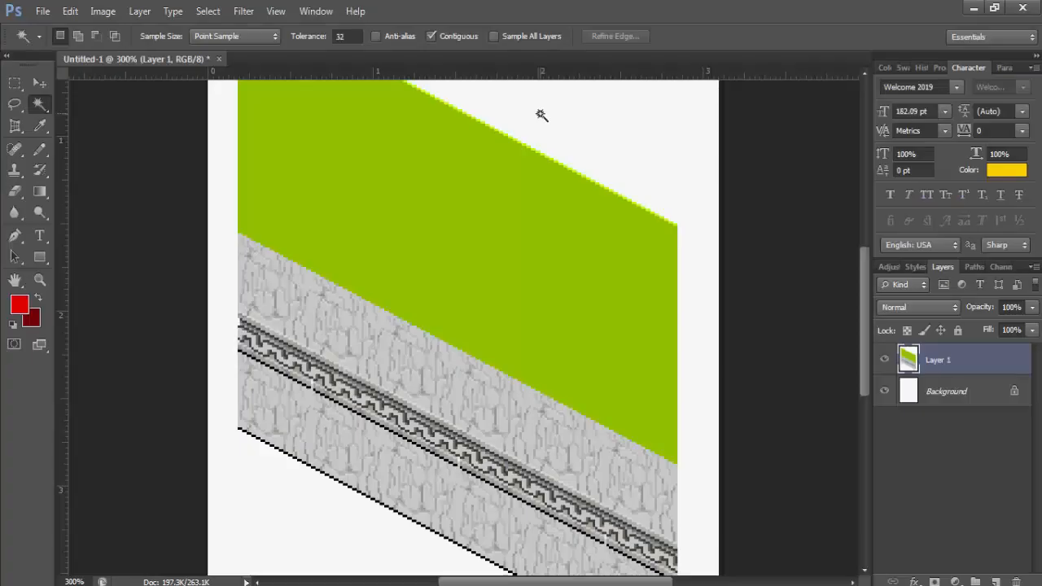
- Select and delete the white area around the wall on Layer 1, and hide the Background layer
click(878, 560)
scroll(514, 231, down, 2)
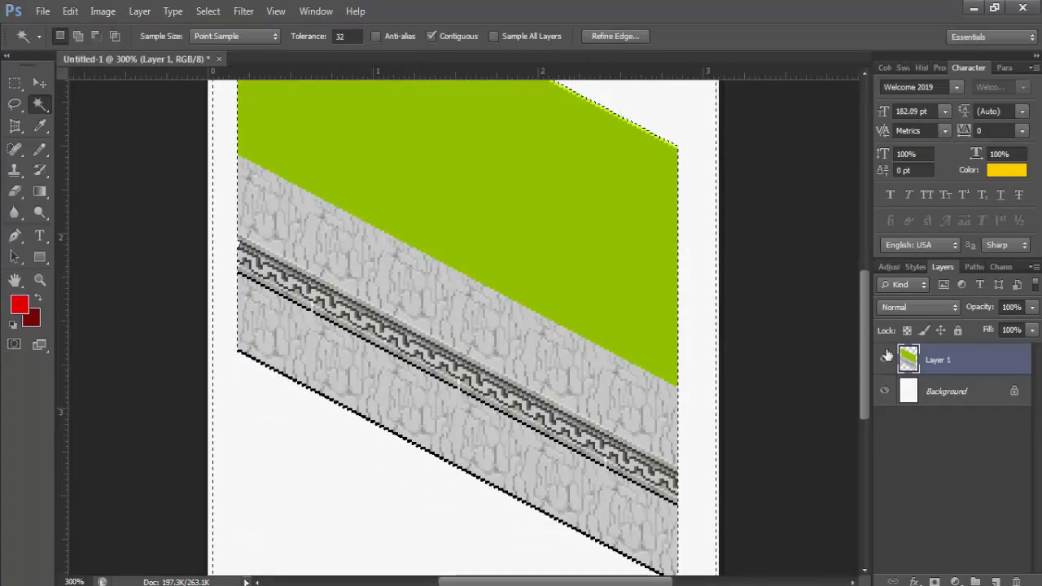
click(885, 392)
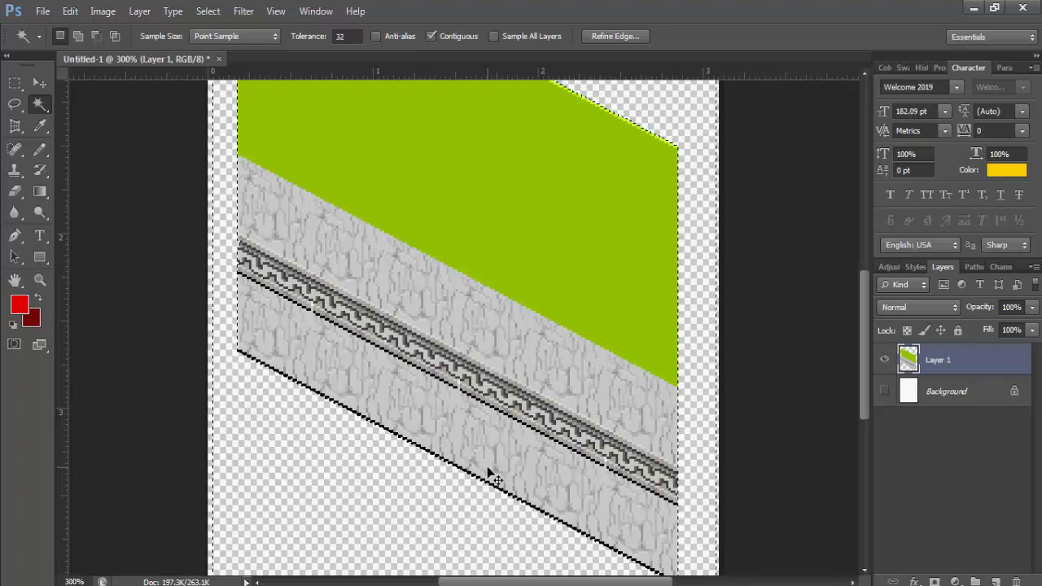
- Clear the selection around the slanted wall and switch to the Move tool
key(ctrl+minus)
key(ctrl+d)
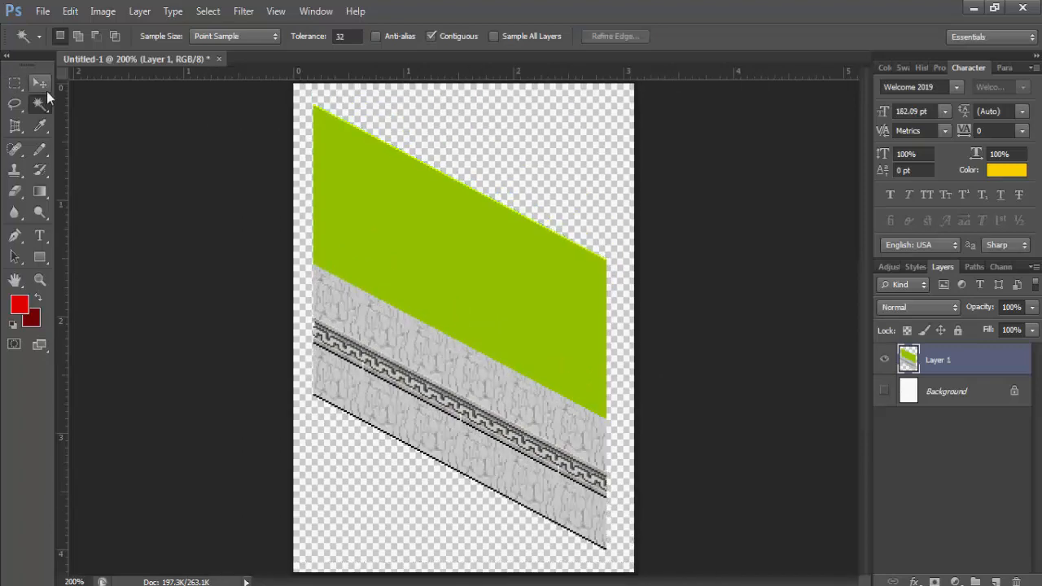
click(45, 84)
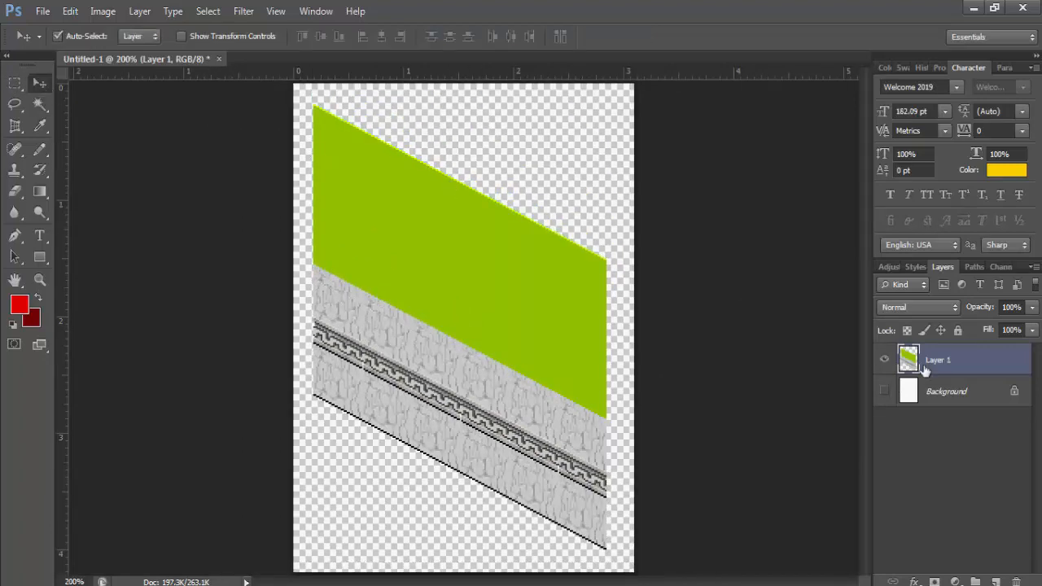
- Straighten the wall on Layer 1 with a Distort transform, skewing it vertically by about -26.7° until its edges are horizontal
key(ctrl+t)
right_click(573, 293)
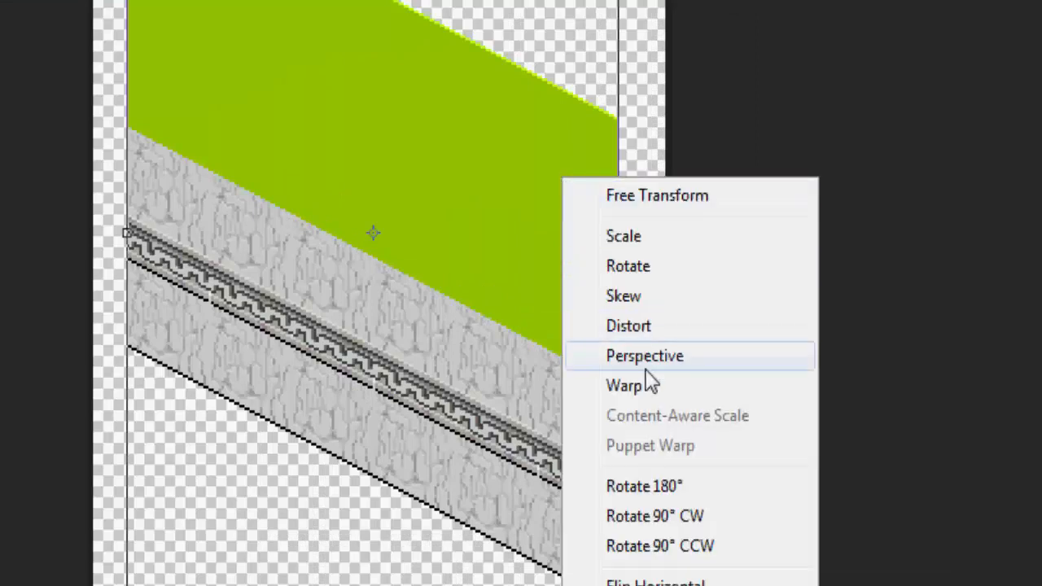
click(653, 327)
right_click(402, 232)
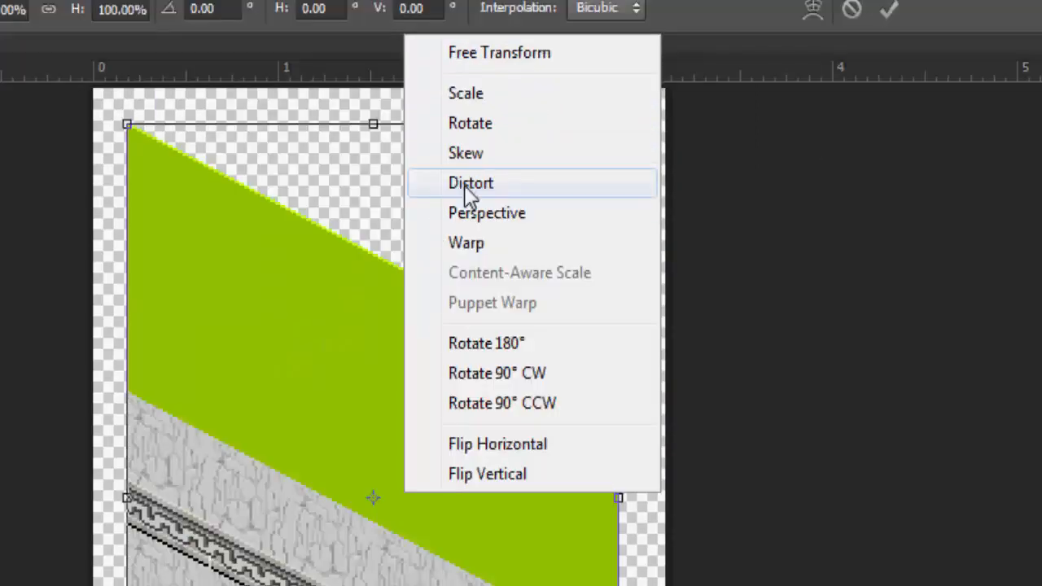
click(466, 185)
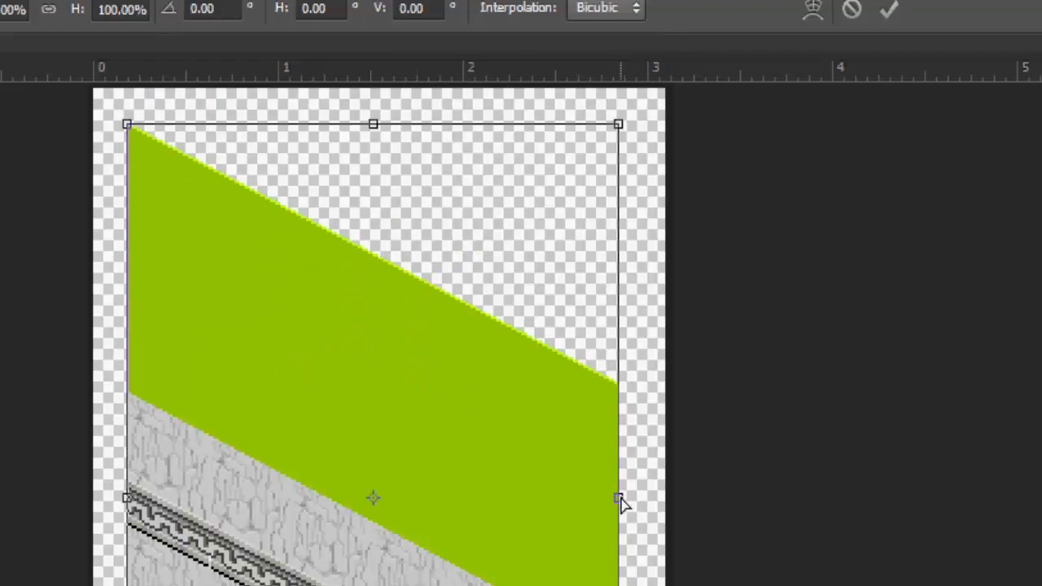
drag(620, 502, 643, 232)
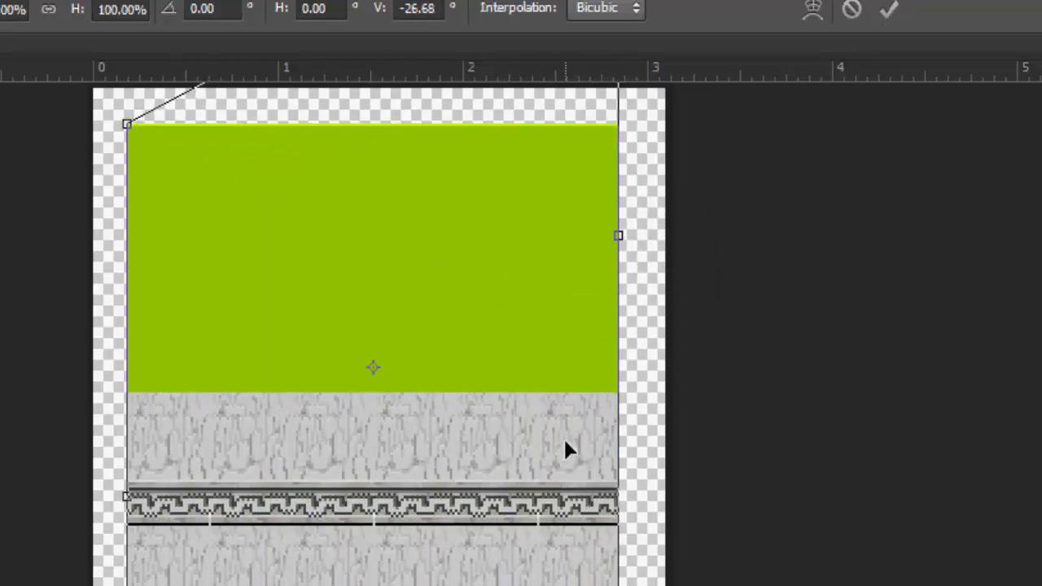
key(Return)
- Magnify the straightened wall to 500% and bring up the GIMP version in a smaller window beside it for comparison
key(ctrl+plus)
key(ctrl+plus)
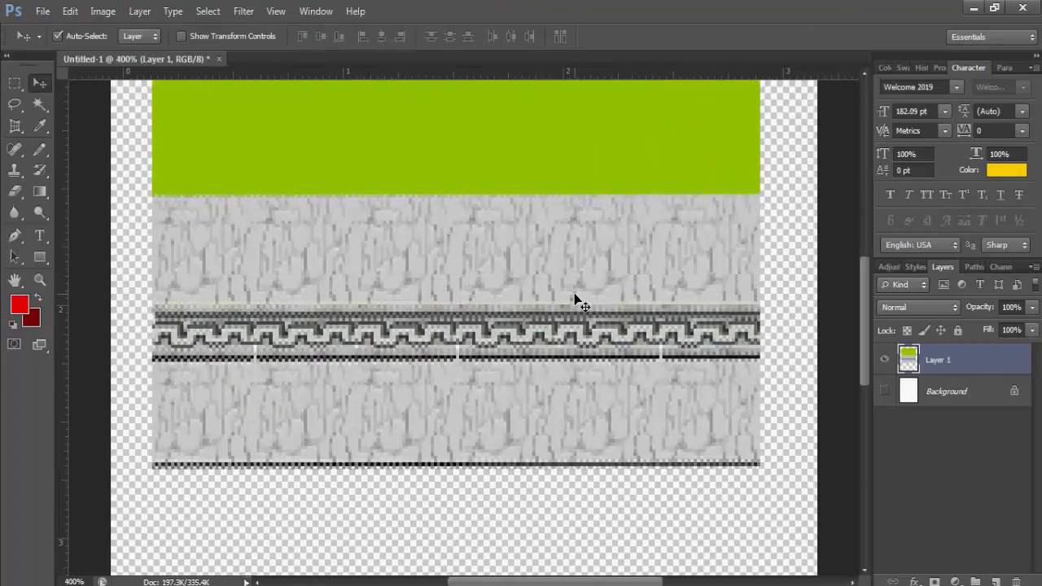
key(ctrl+plus)
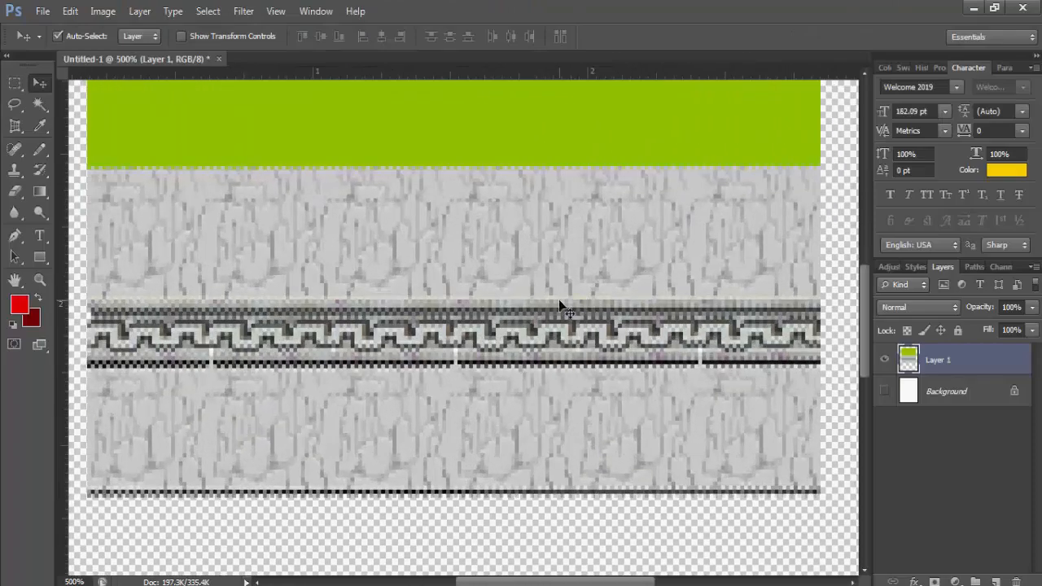
click(381, 583)
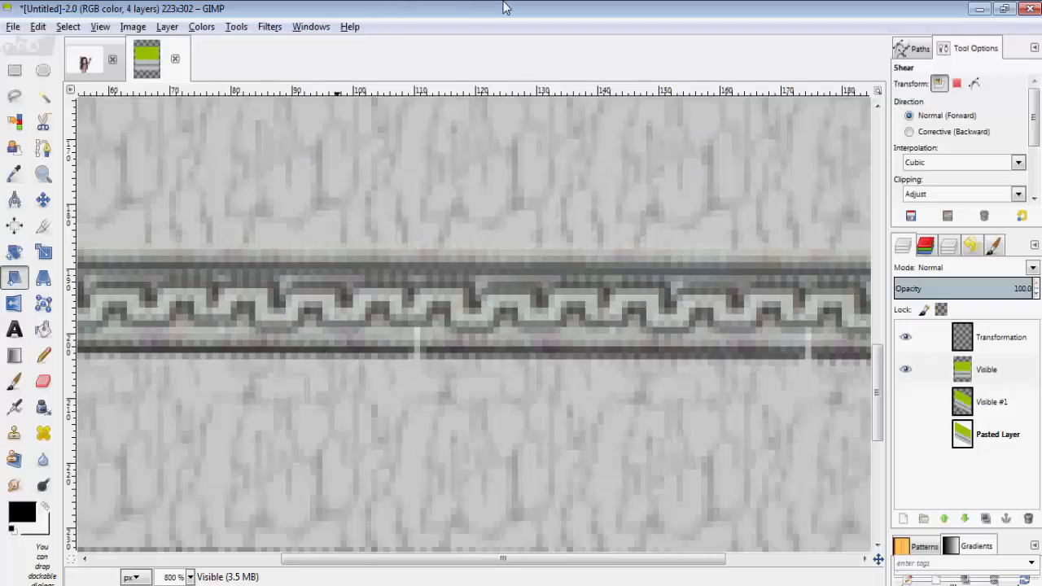
click(1003, 10)
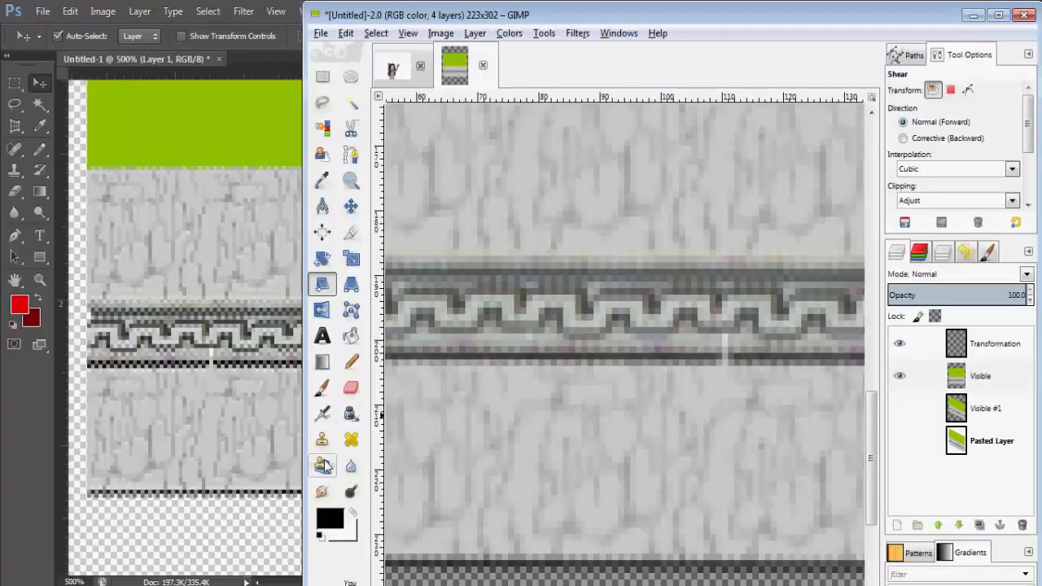
- Switch to Paint and magnify the patterned border of the original wall to compare it with the straightened versions
key(alt+Tab)
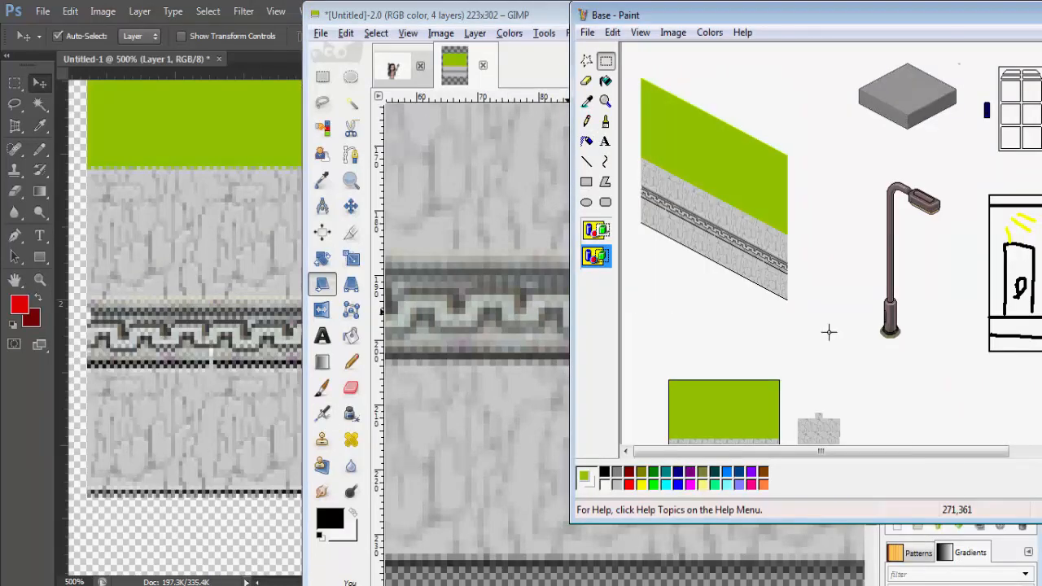
right_click(829, 331)
click(605, 101)
click(605, 101)
scroll(717, 307, down, 5)
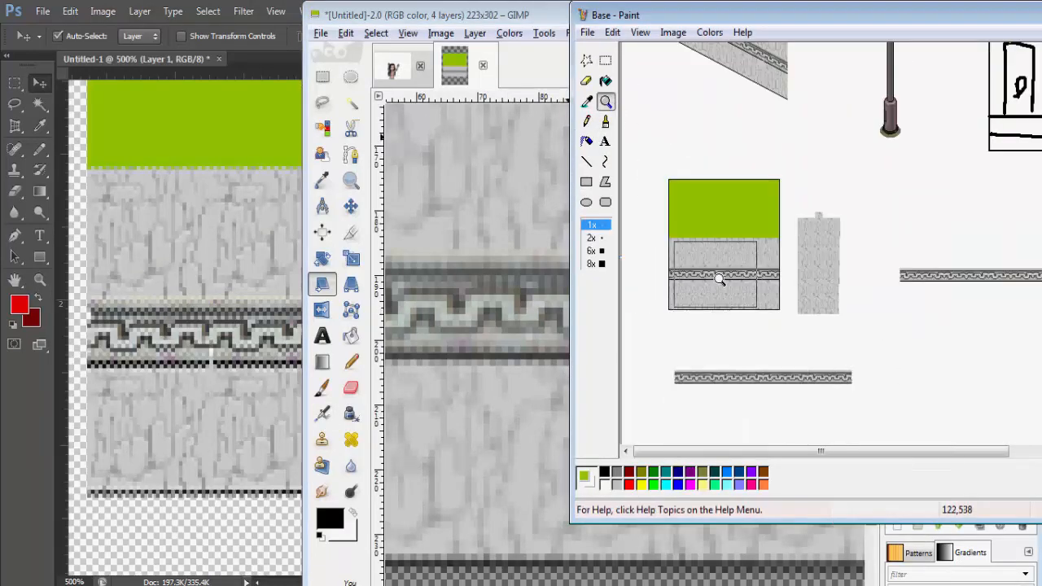
click(719, 278)
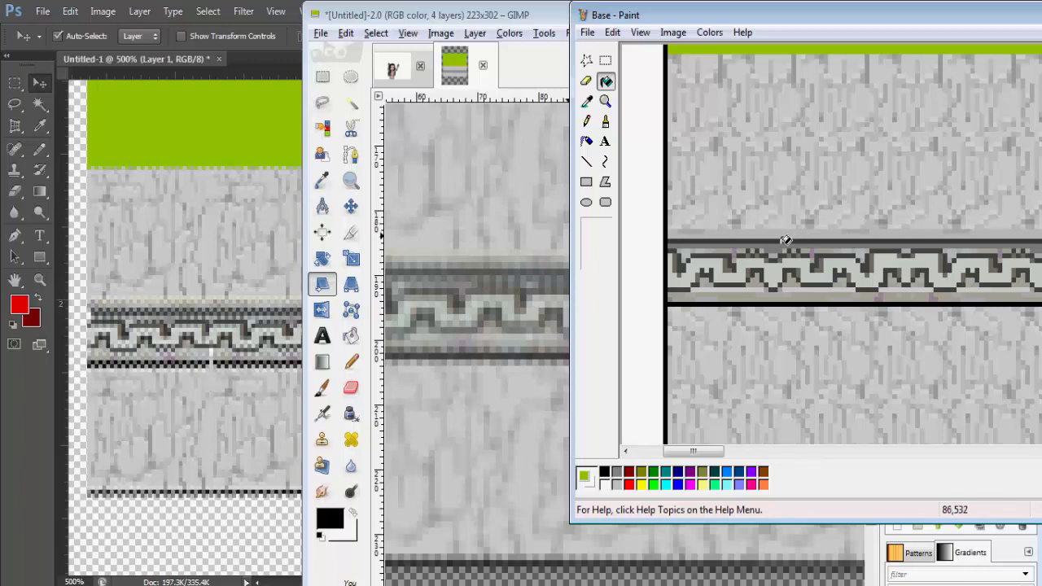
- Maximize the Paint window, move the selected stone floor tile up on the canvas and copy it
double_click(620, 16)
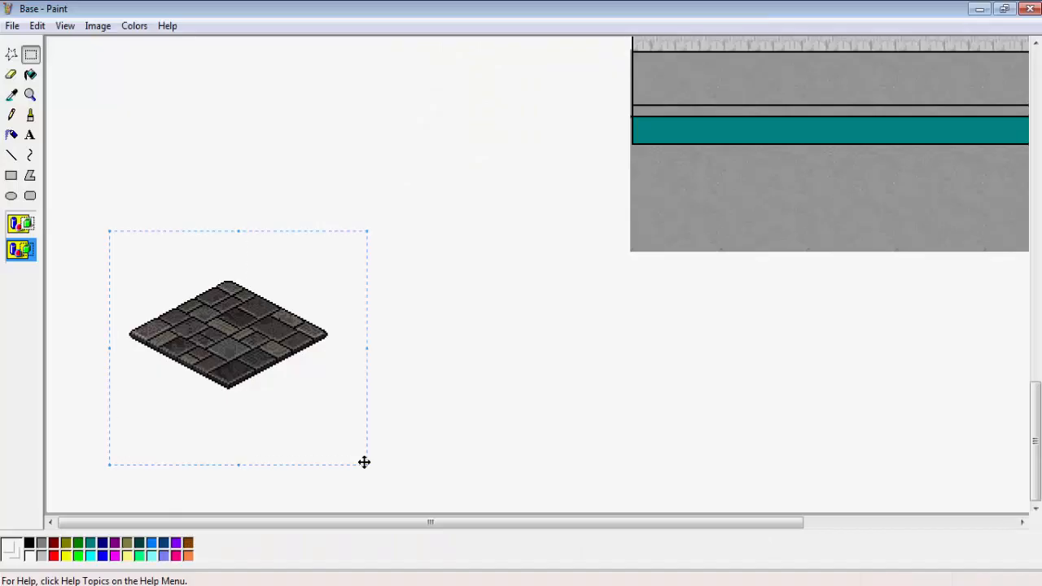
drag(363, 461, 424, 308)
right_click(352, 248)
click(382, 266)
right_click(298, 218)
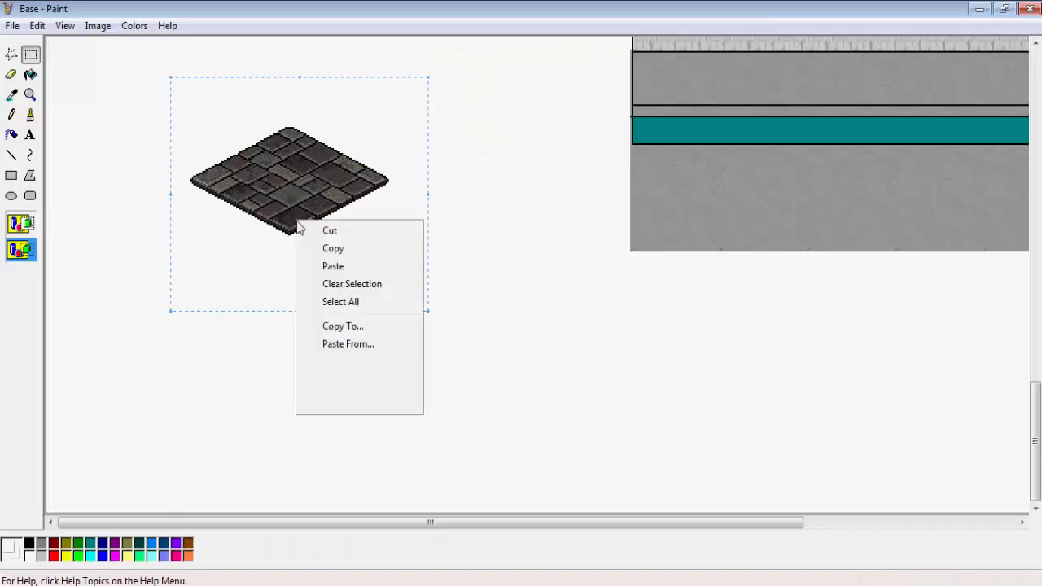
click(335, 262)
drag(222, 152, 252, 253)
key(ctrl+z)
- Paste three copies of the stone tile and align them with the original to form a 2-by-2 diamond-shaped floor
right_click(225, 200)
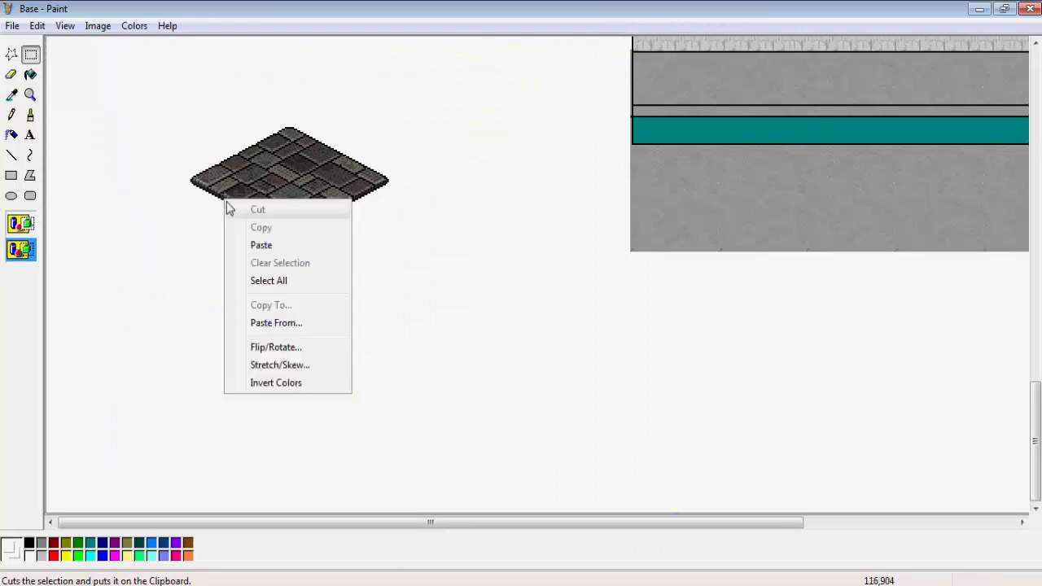
click(260, 244)
drag(213, 163, 243, 241)
right_click(242, 241)
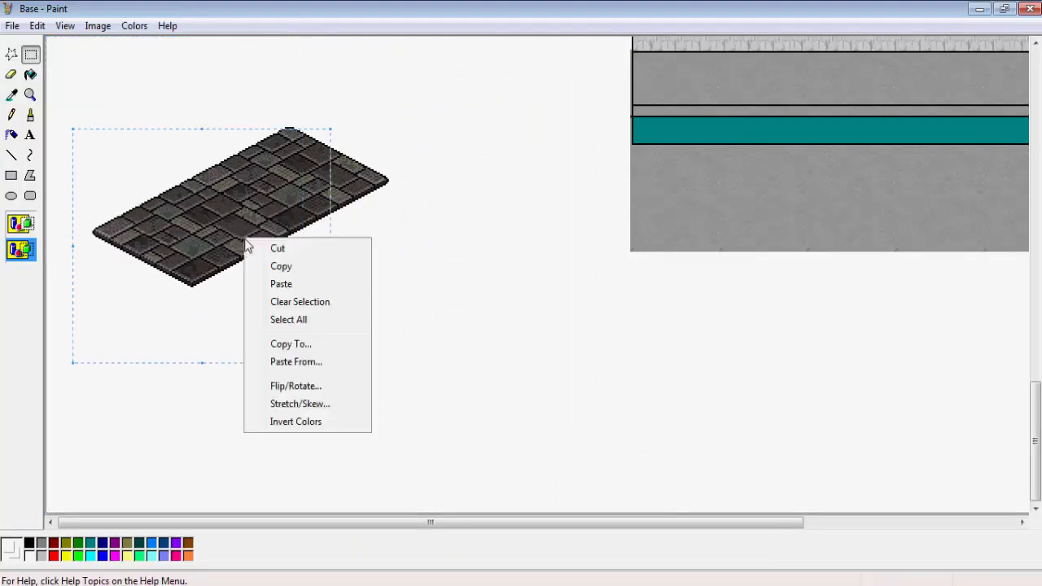
click(291, 283)
drag(188, 174, 381, 251)
right_click(412, 265)
right_click(381, 251)
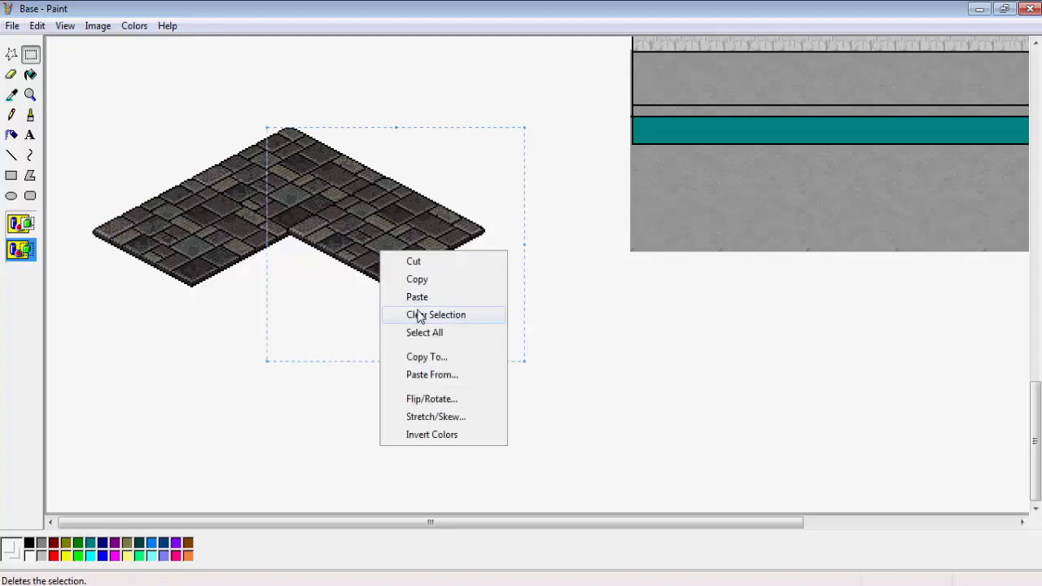
click(419, 294)
drag(215, 200, 336, 339)
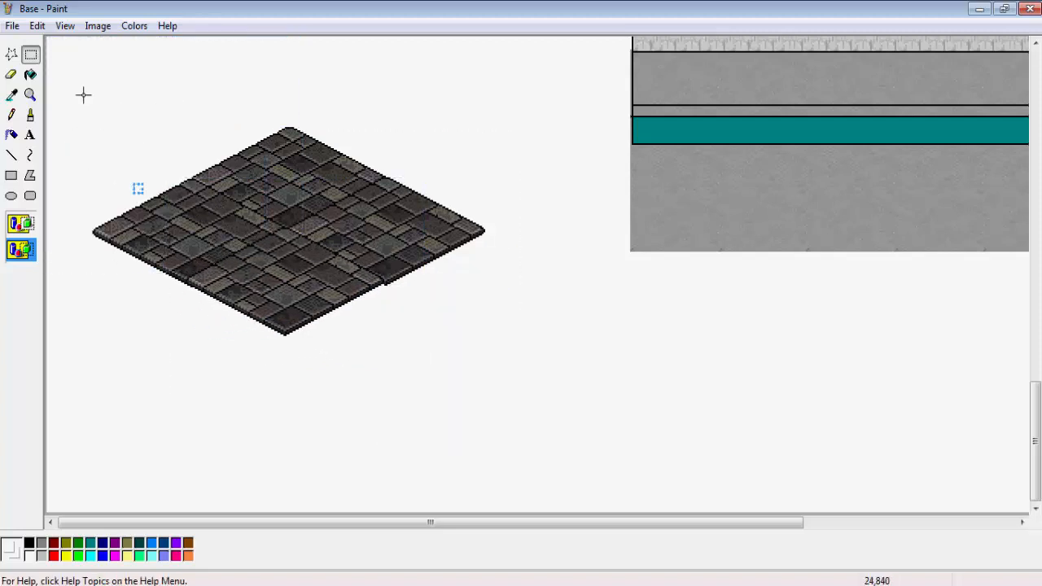
- Copy the 2-by-2 stone floor and paste it against its lower-right edge to lengthen the floor
right_click(338, 280)
click(389, 313)
right_click(379, 298)
click(425, 346)
drag(248, 192, 476, 349)
click(30, 95)
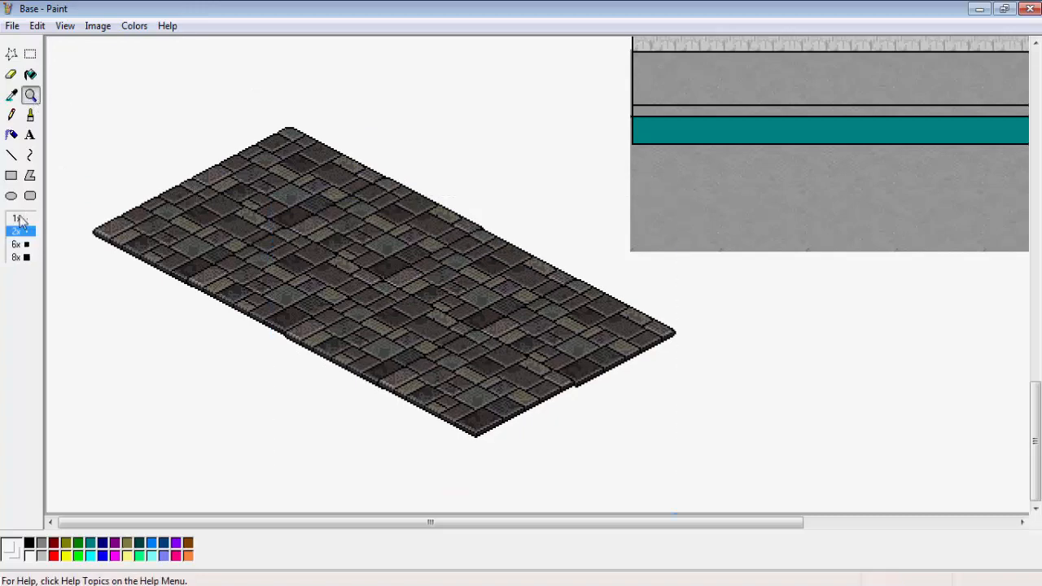
click(616, 328)
scroll(699, 229, up, 3)
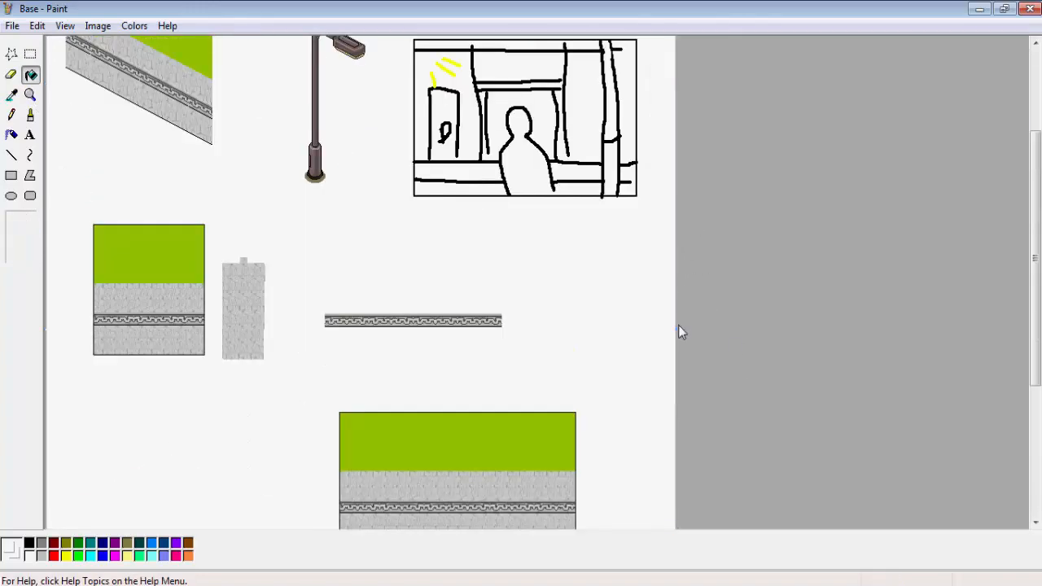
- Widen the canvas and move the green-and-stone wall with its grey ground away from the dark paving, into the empty area on its right
drag(680, 337, 1001, 360)
scroll(488, 325, down, 3)
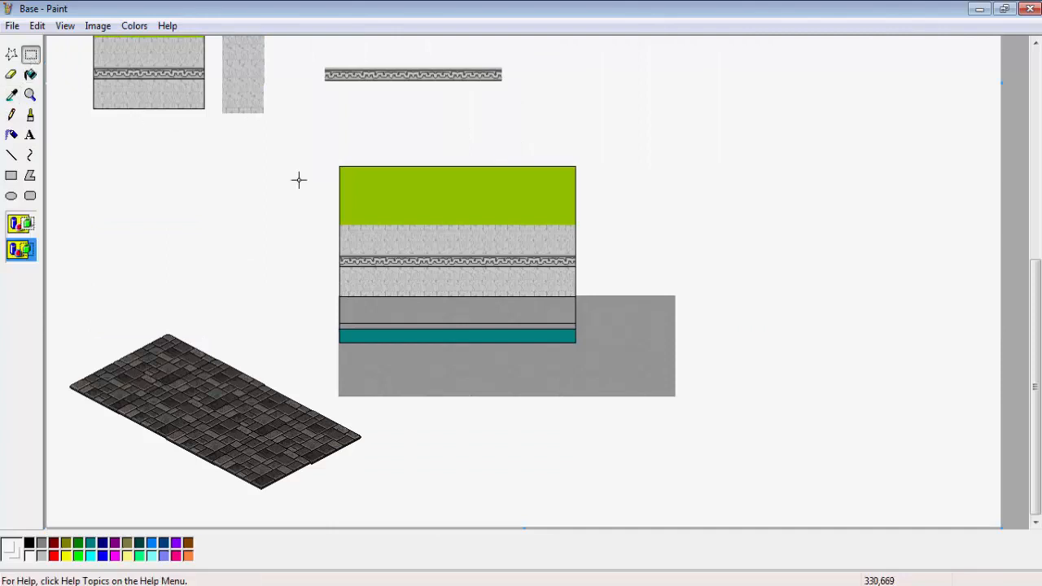
drag(643, 399, 645, 398)
drag(544, 258, 778, 244)
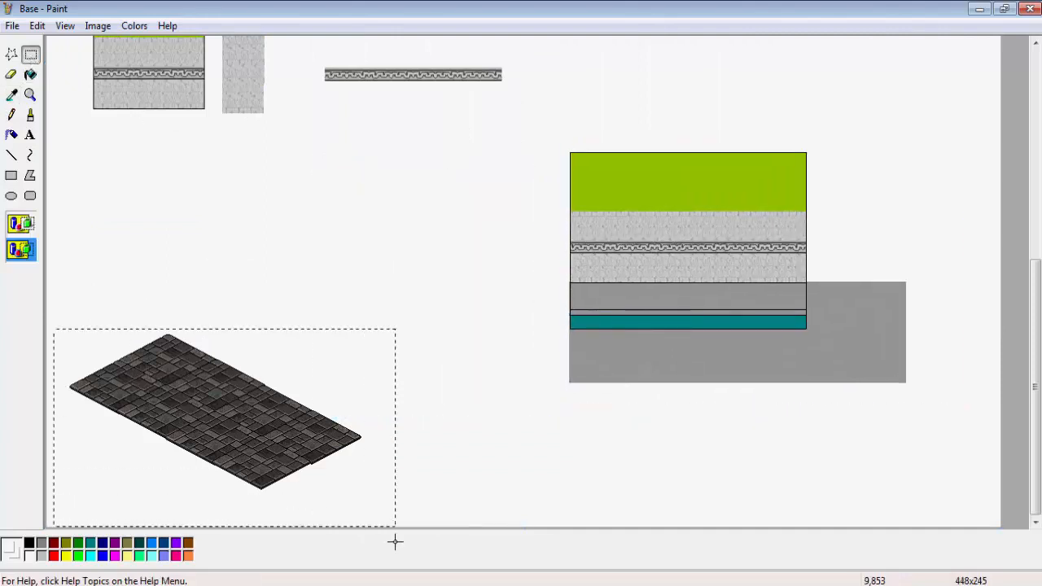
- Duplicate the dark paving piece, join the copy to the original as one large diamond, and shift the whole diamond slightly down
drag(395, 541, 395, 542)
drag(266, 438, 379, 290)
right_click(372, 291)
click(402, 322)
right_click(402, 321)
click(423, 368)
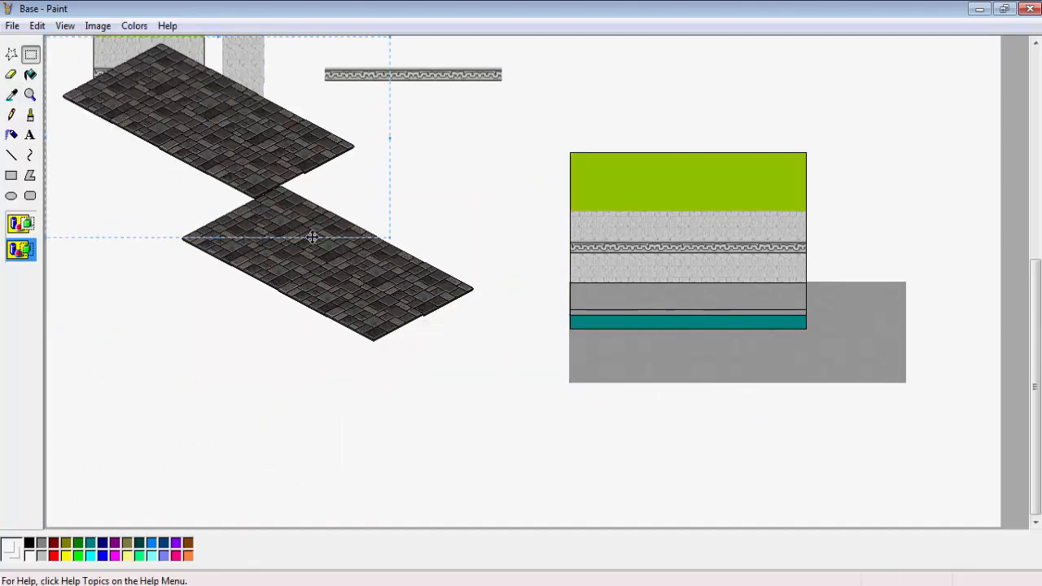
drag(311, 237, 291, 383)
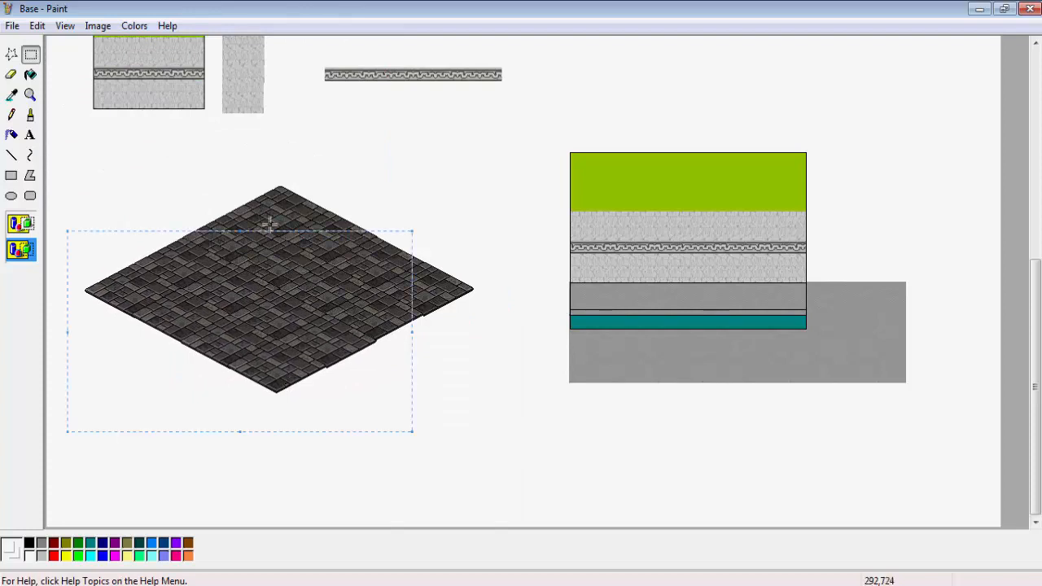
drag(339, 319, 344, 381)
click(540, 362)
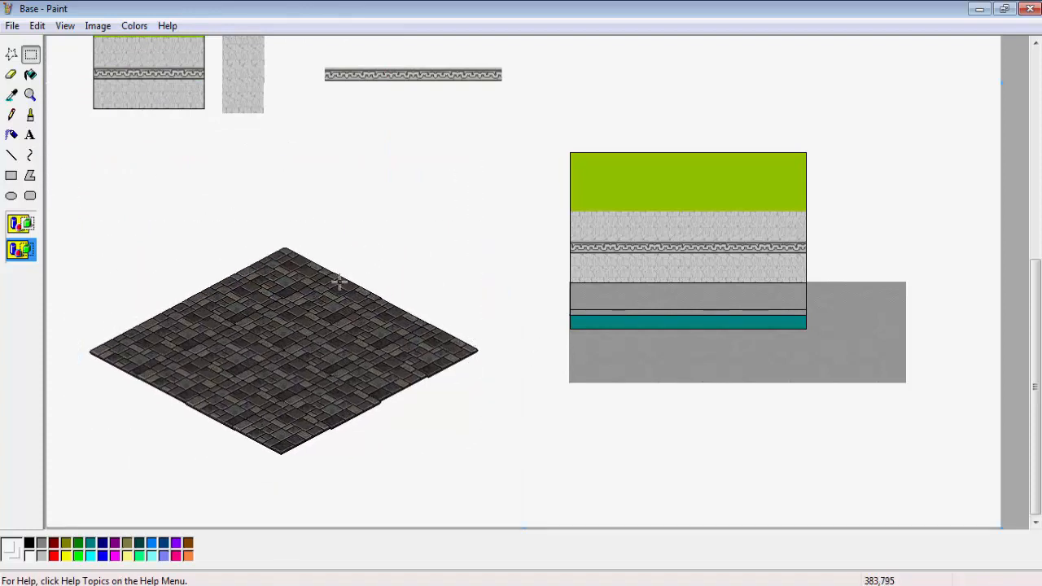
- Fill the teal strip at the base of the wall with white
click(32, 79)
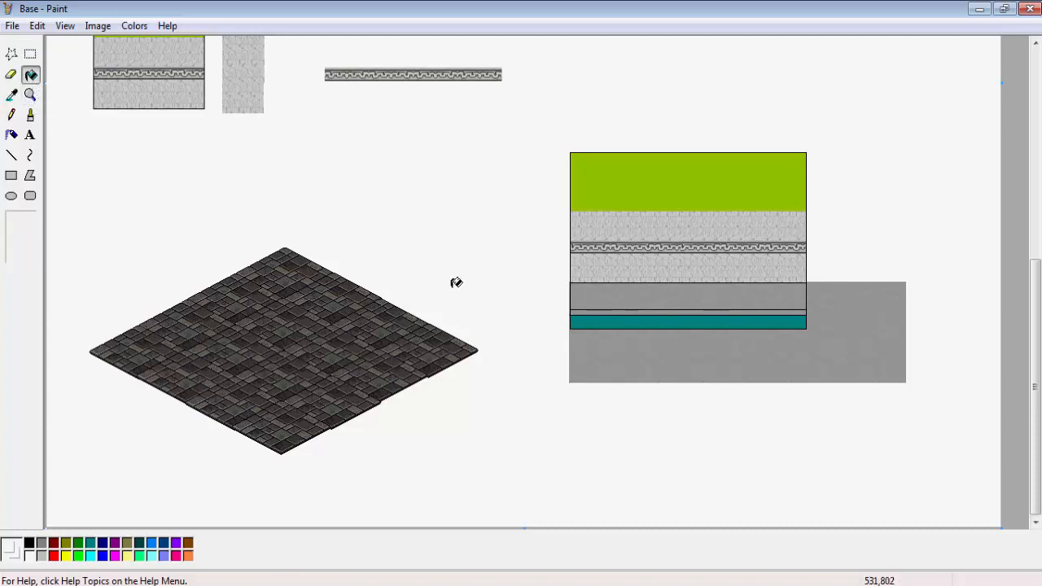
click(600, 318)
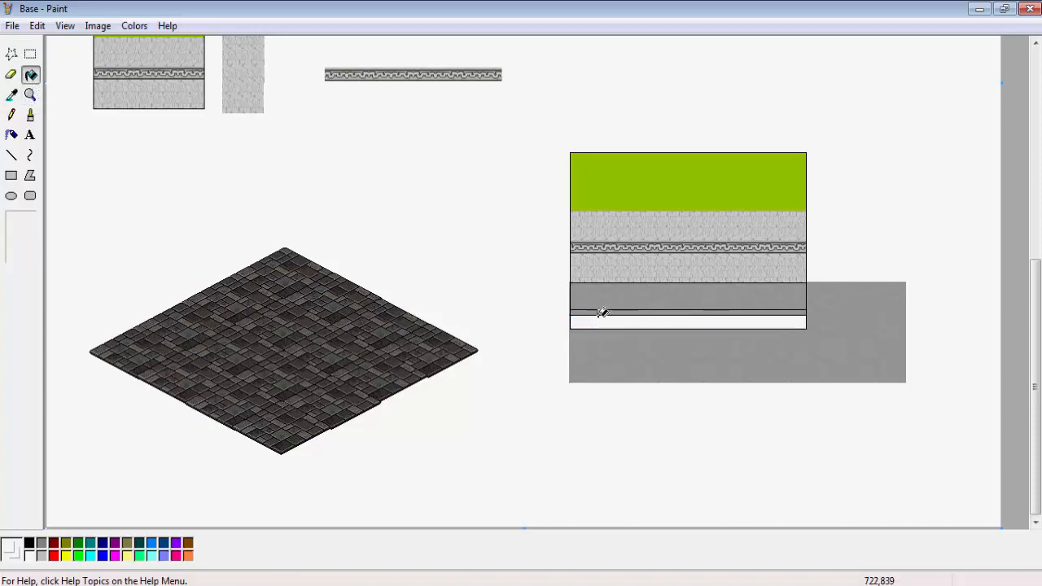
click(33, 57)
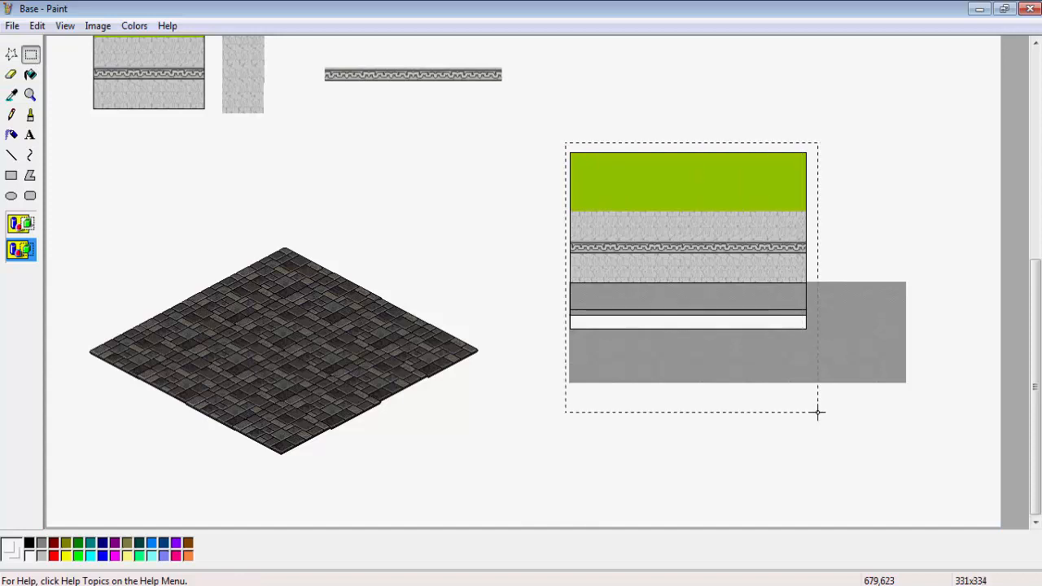
drag(746, 338, 686, 312)
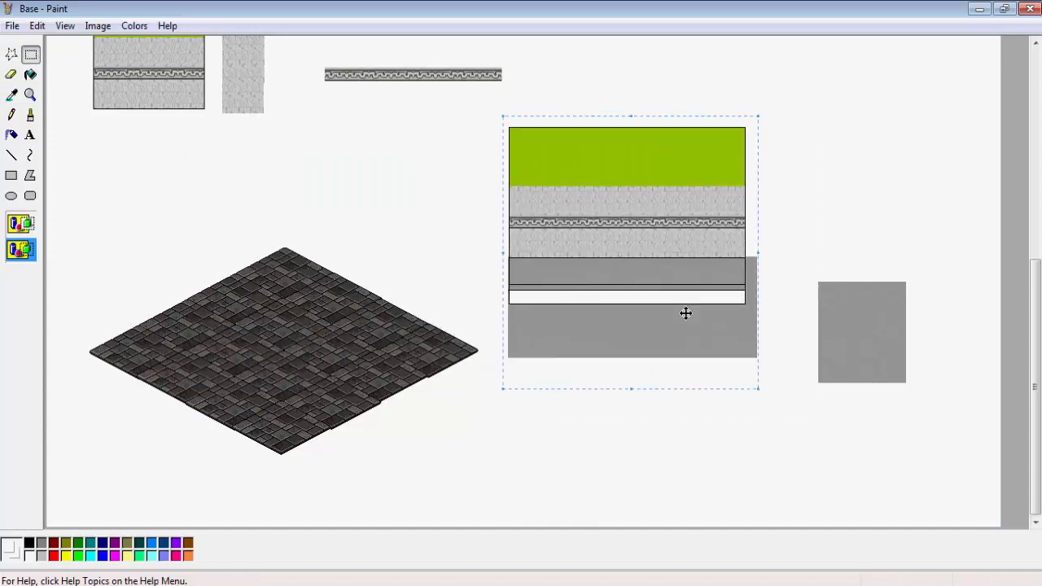
drag(581, 274, 391, 254)
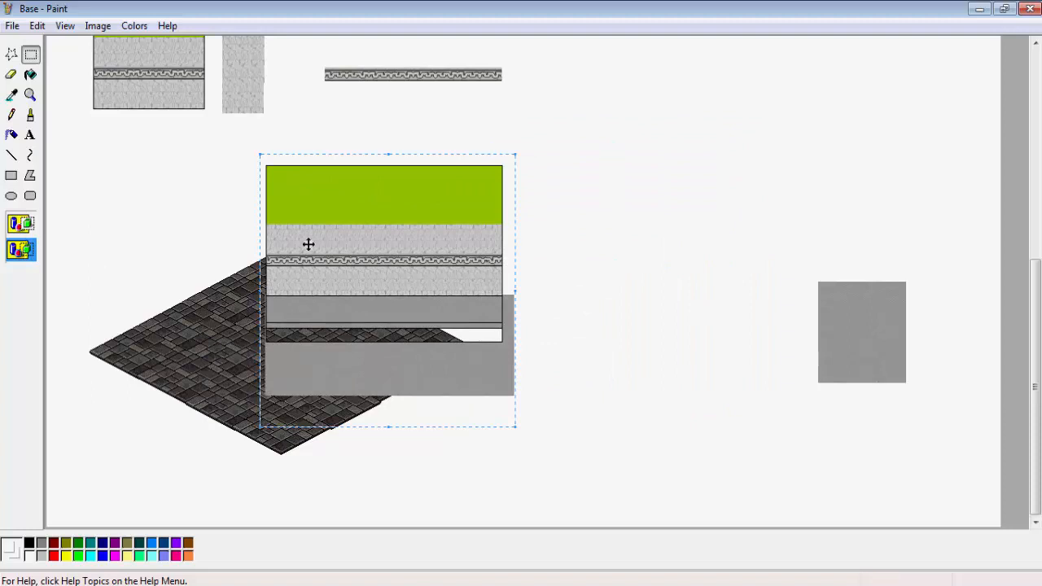
drag(412, 234, 308, 240)
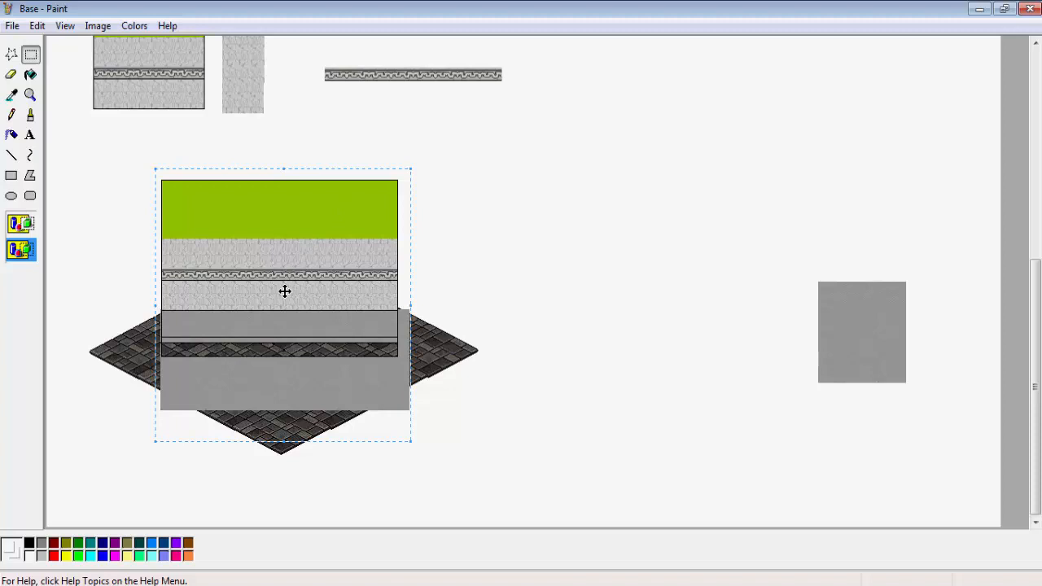
mouse_move(284, 291)
mouse_down()
mouse_move(565, 258)
mouse_move(286, 302)
mouse_up()
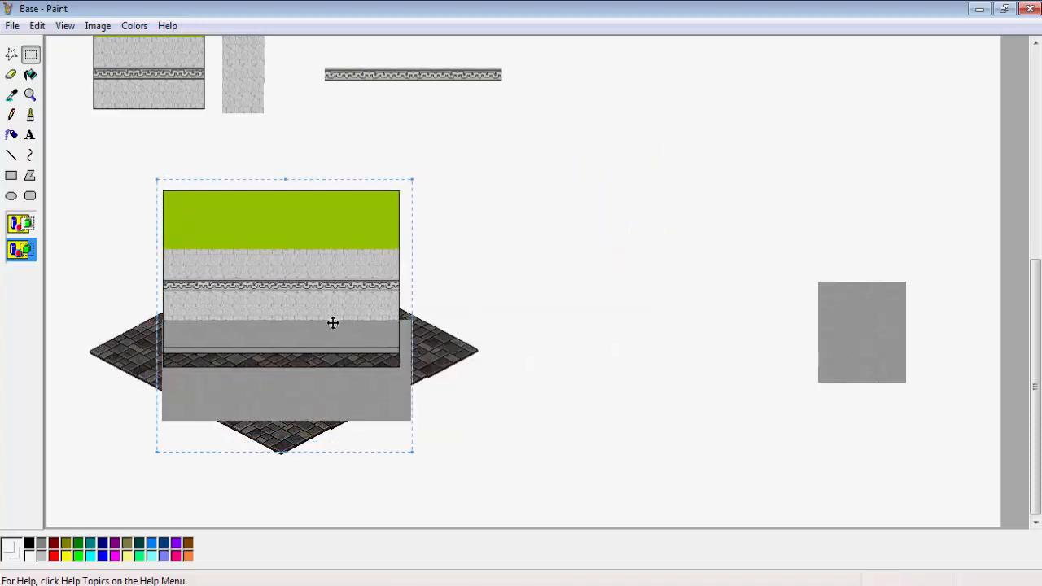
key(ctrl+z)
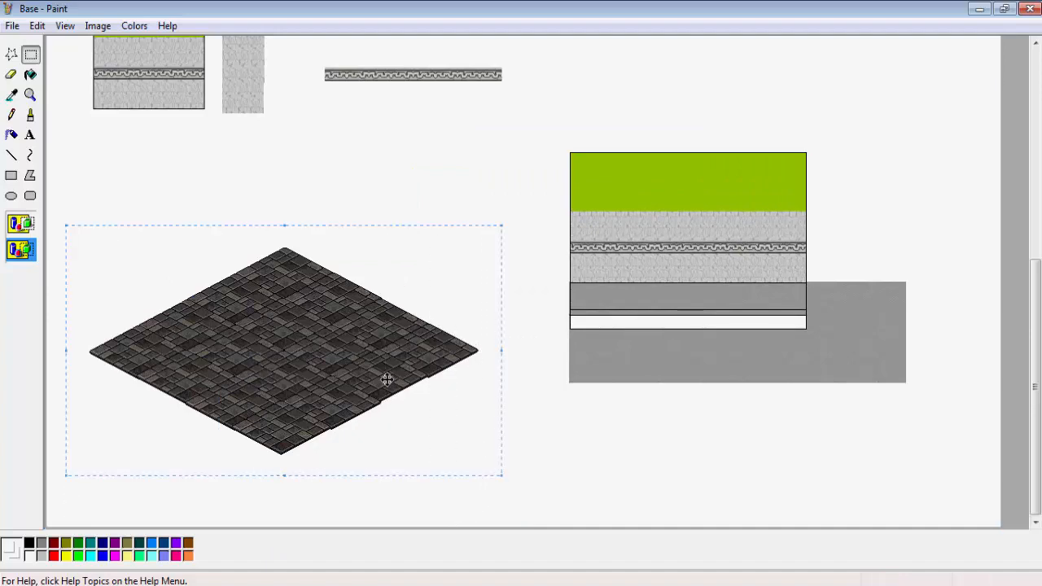
- Move the wall together with its grey ground onto the middle of the dark paving diamond
click(484, 167)
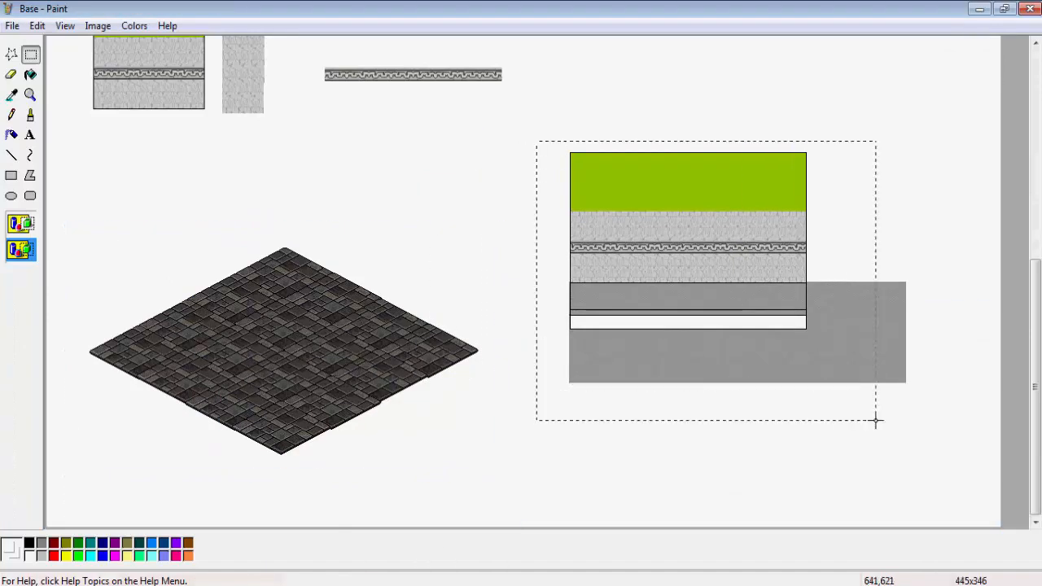
drag(876, 421, 875, 421)
drag(710, 226, 330, 262)
- Move the door and window outlines from above the rough sketch down to the empty space right of the green-and-stone wall
click(30, 95)
scroll(190, 123, up, 10)
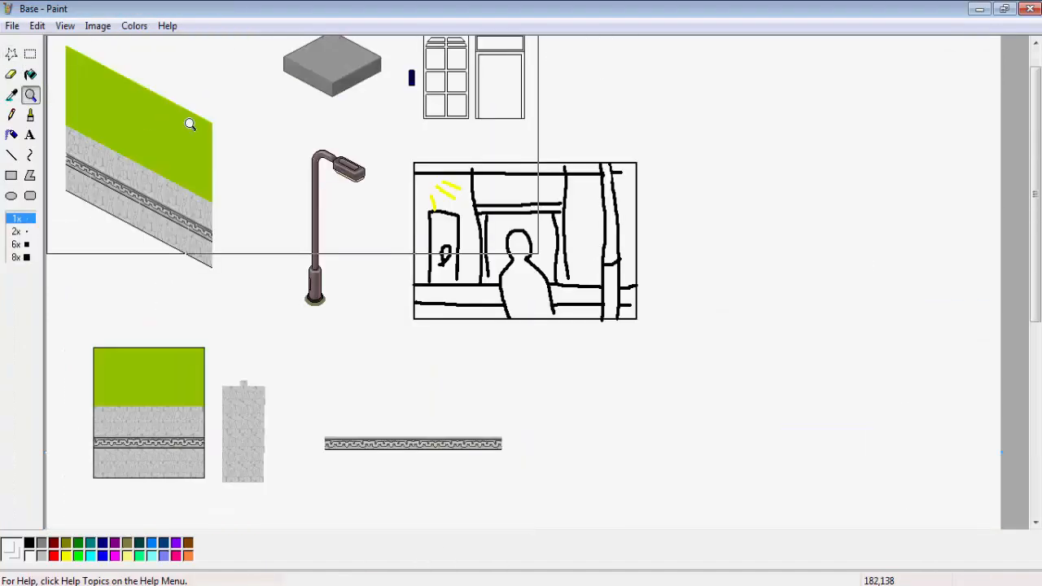
click(31, 56)
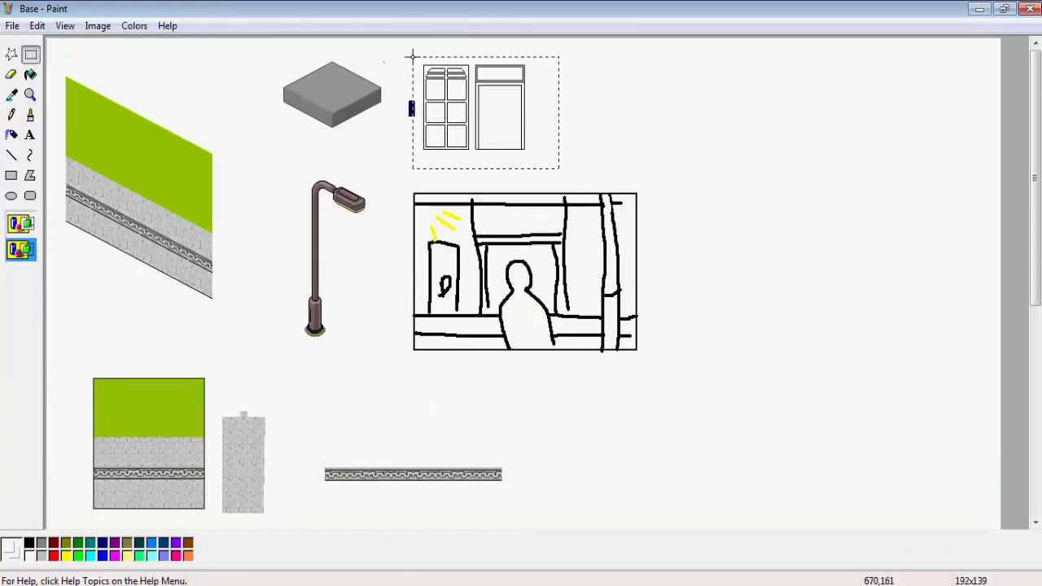
drag(470, 73, 502, 491)
scroll(489, 417, down, 3)
scroll(493, 185, up, 1)
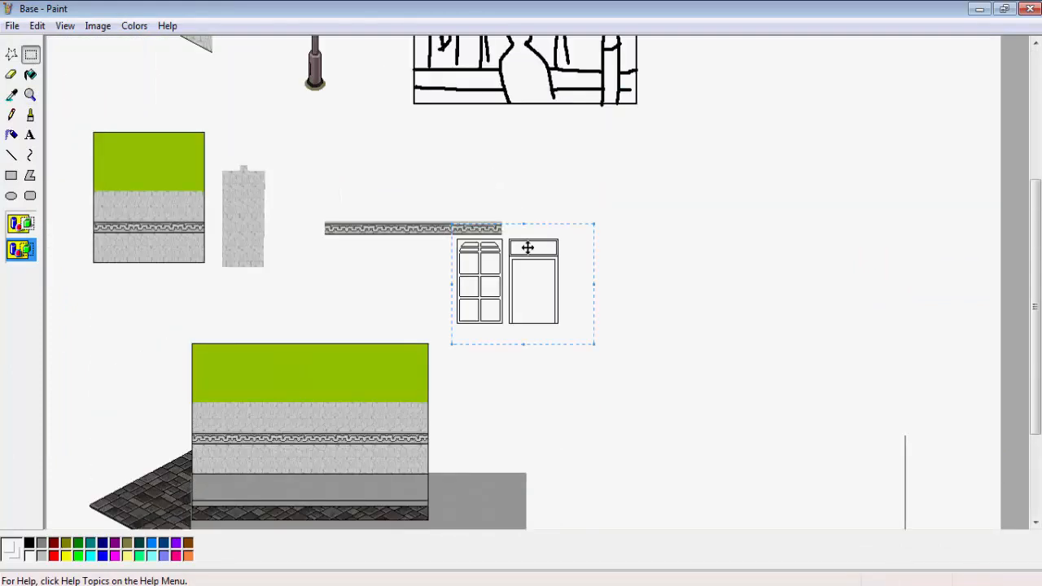
drag(521, 266, 530, 386)
scroll(530, 386, down, 3)
- Fill the six square panes of the door with blue
click(30, 94)
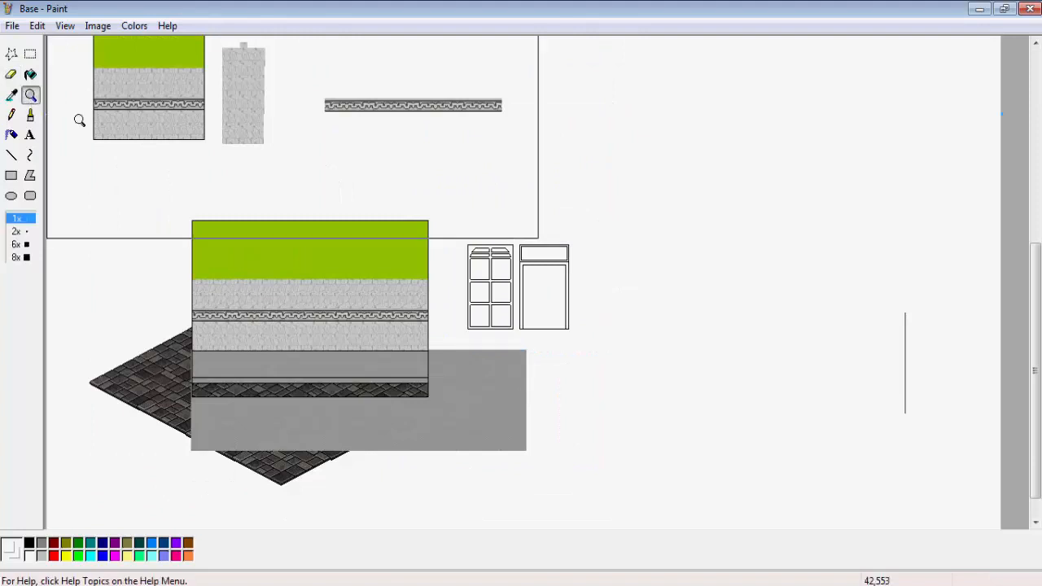
click(599, 299)
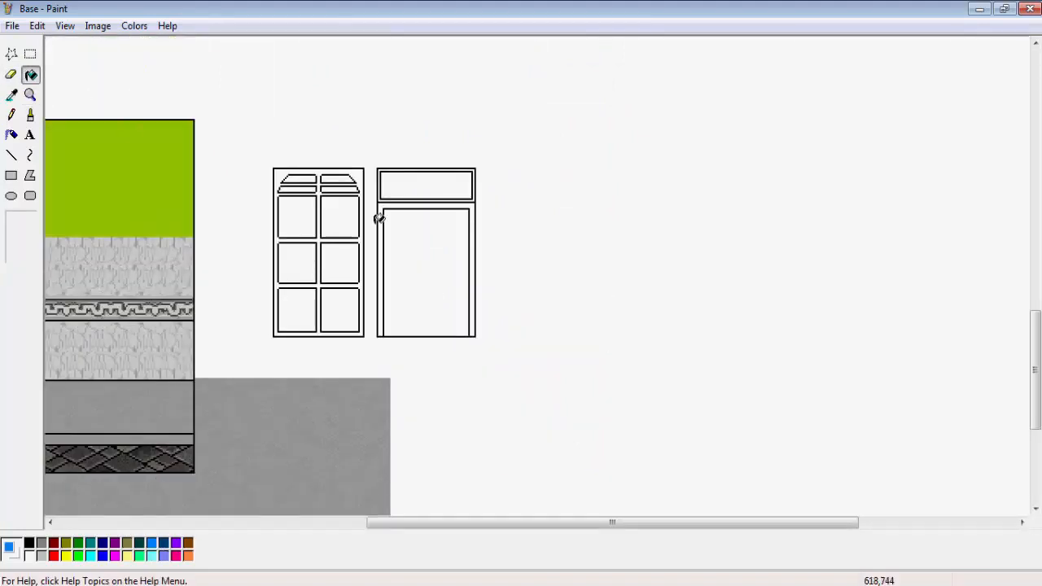
click(303, 214)
click(343, 217)
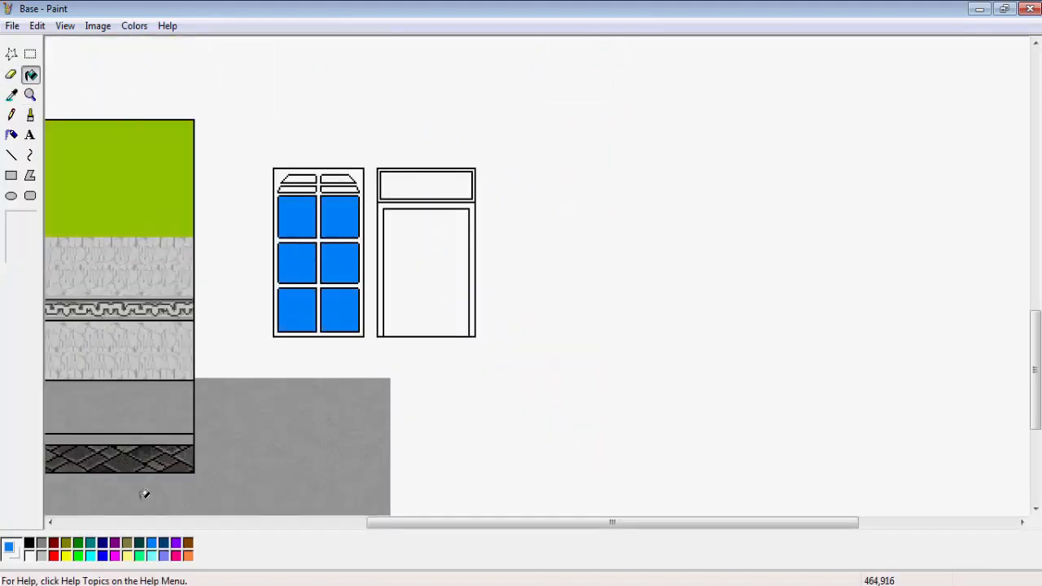
- Fill the frames of the door and the window with purple and their small upper panels with light grey
click(431, 255)
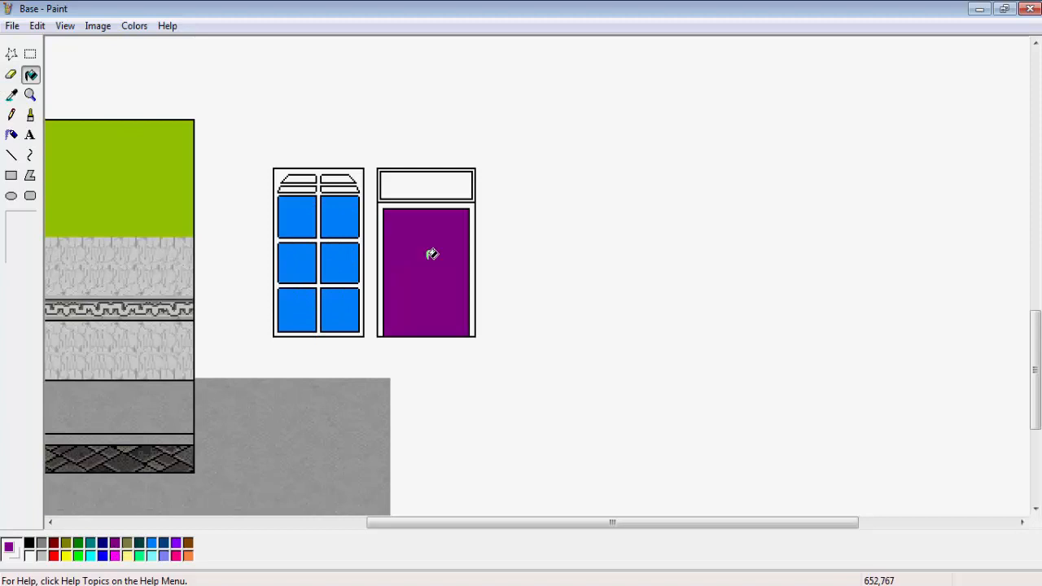
key(ctrl+z)
click(355, 181)
click(394, 191)
key(ctrl+z)
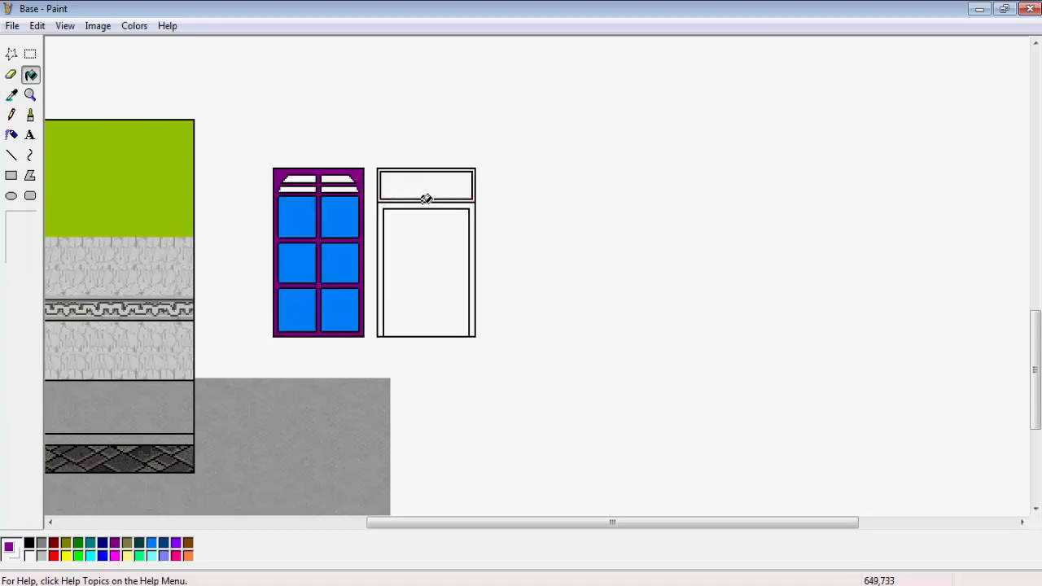
click(425, 204)
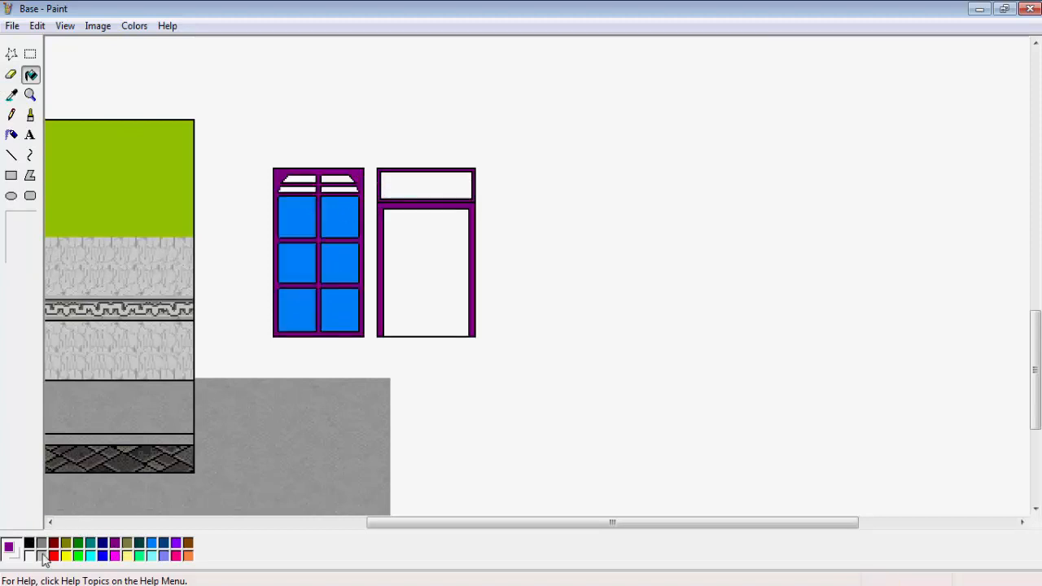
click(382, 180)
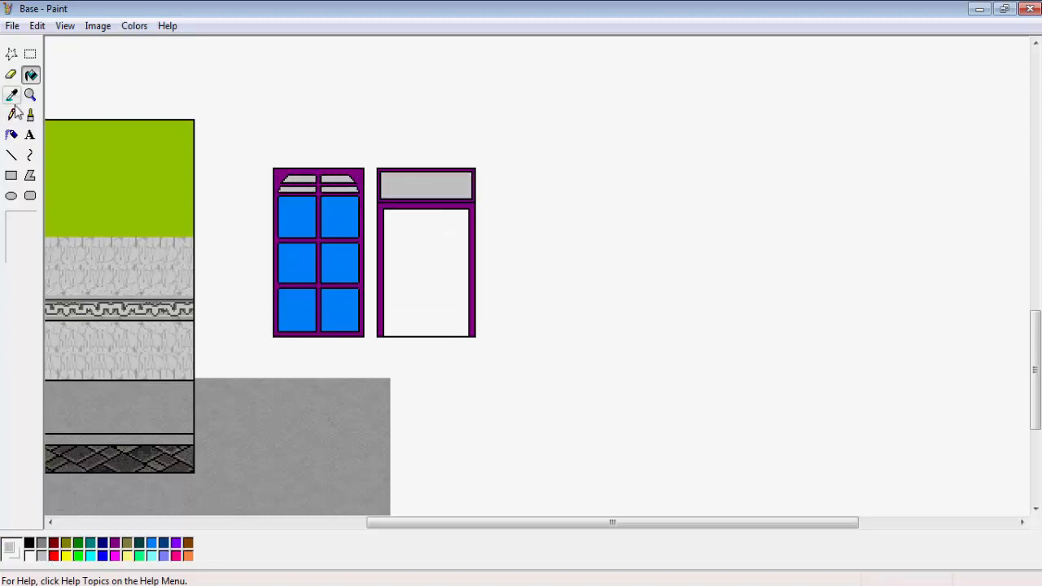
- Copy the dark blue handle from the upper part of the drawing and place it against the left edge of the door's middle-left pane
scroll(358, 242, up, 15)
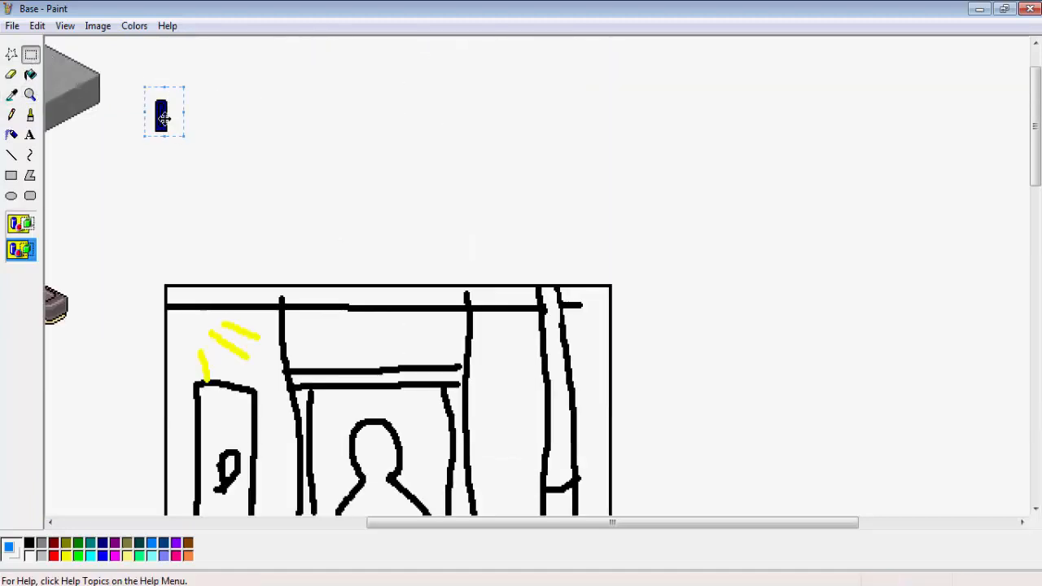
scroll(186, 139, down, 15)
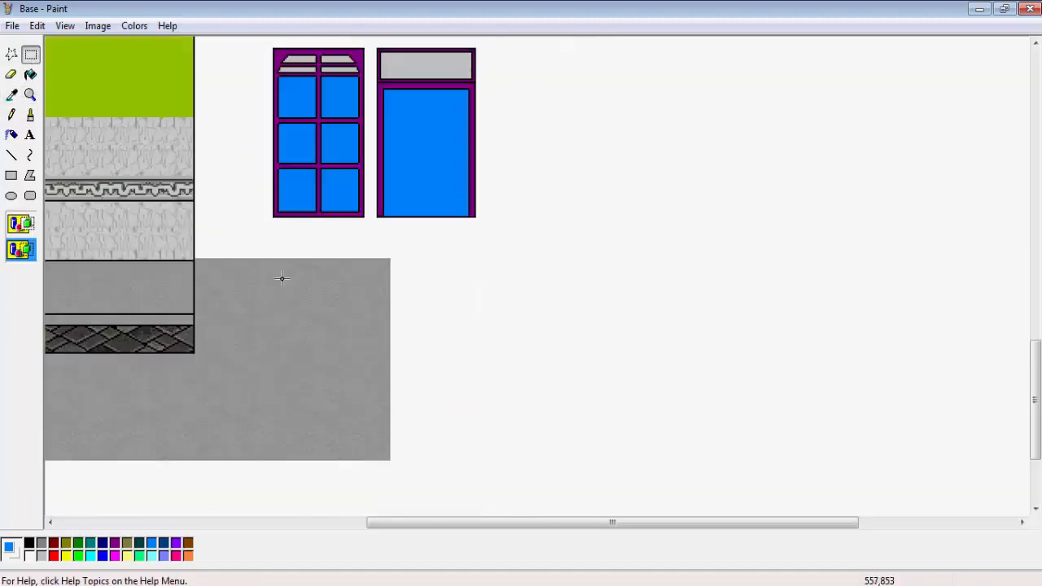
click(30, 95)
click(25, 257)
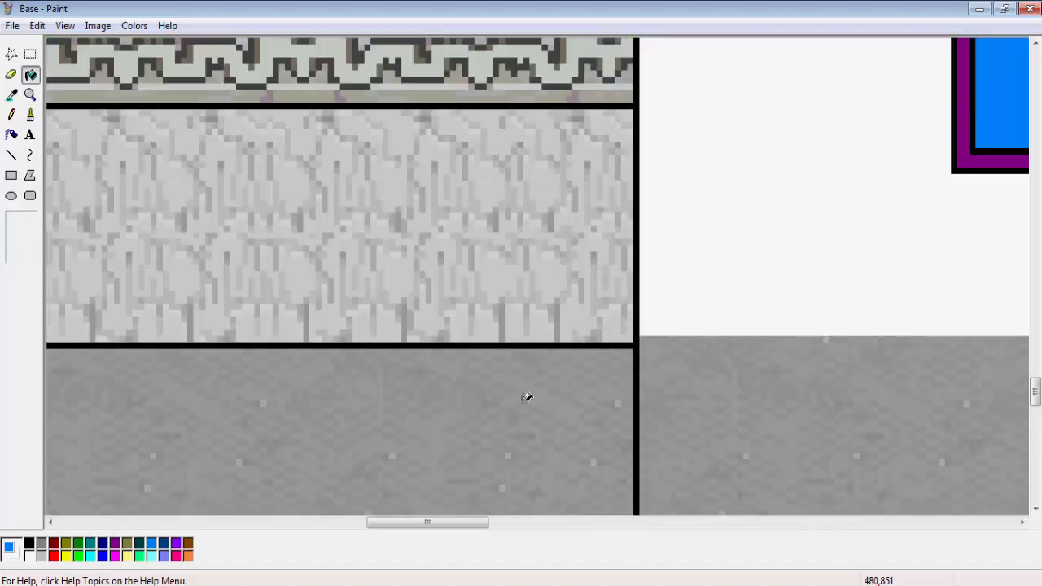
drag(432, 531, 472, 526)
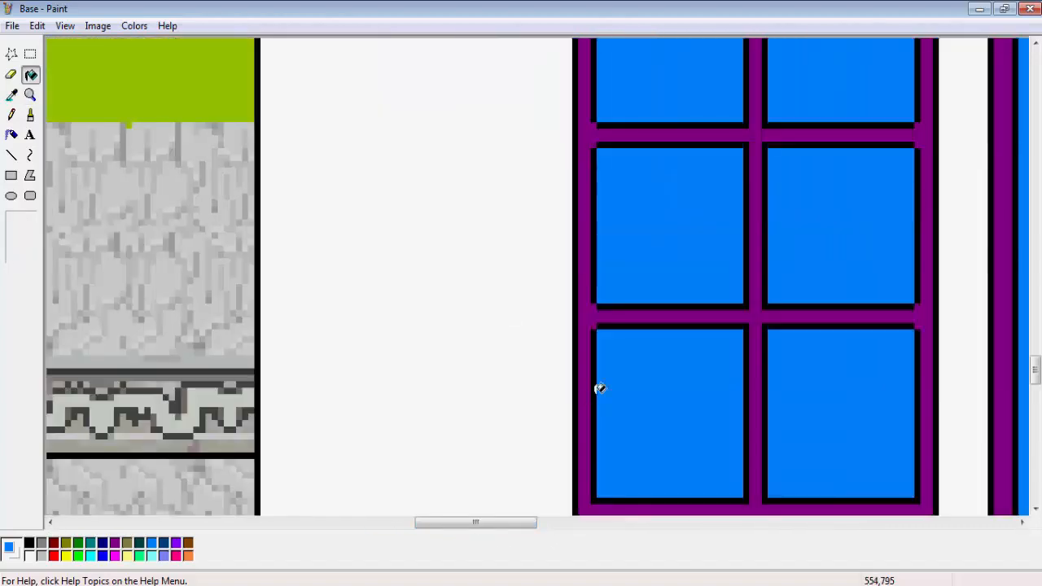
click(37, 25)
click(57, 122)
drag(81, 96, 581, 163)
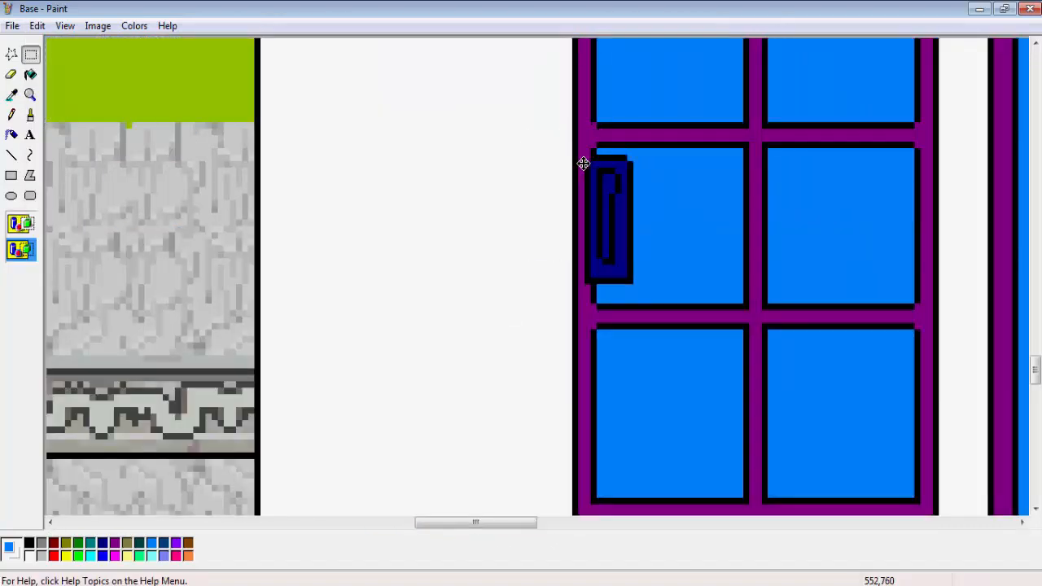
scroll(586, 178, up, 3)
scroll(607, 236, down, 3)
mouse_move(628, 285)
mouse_down()
mouse_move(628, 307)
mouse_move(637, 302)
mouse_up()
drag(702, 427, 553, 237)
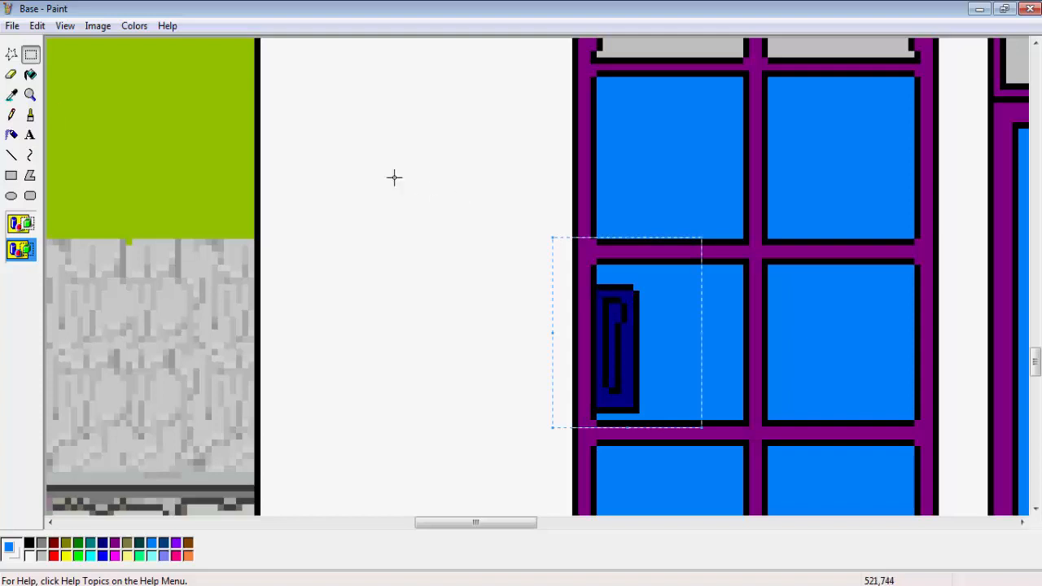
click(31, 96)
click(29, 229)
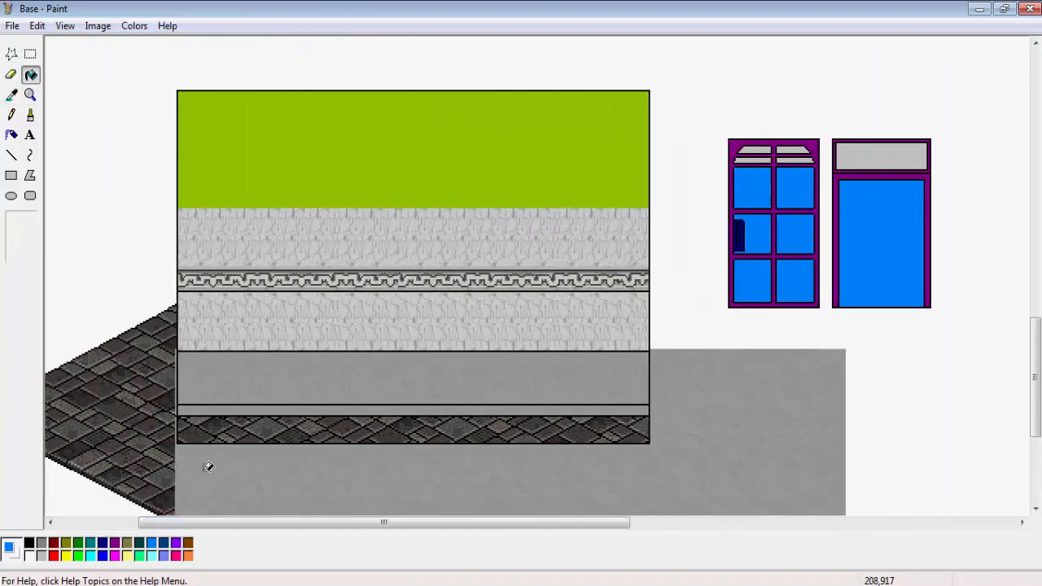
click(30, 54)
drag(826, 133, 934, 312)
mouse_move(923, 285)
mouse_down()
mouse_move(295, 321)
mouse_move(277, 310)
mouse_up()
right_click(262, 307)
click(294, 339)
key(ctrl+z)
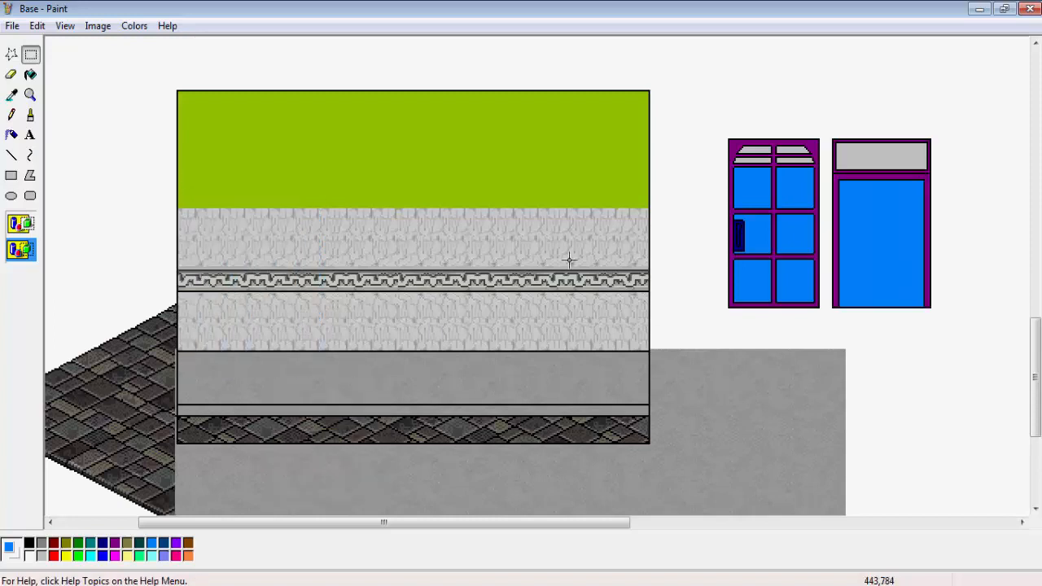
- Move the street lamp from beside the rough sketch down to the right of the window
click(30, 96)
click(18, 220)
click(30, 54)
scroll(226, 165, up, 5)
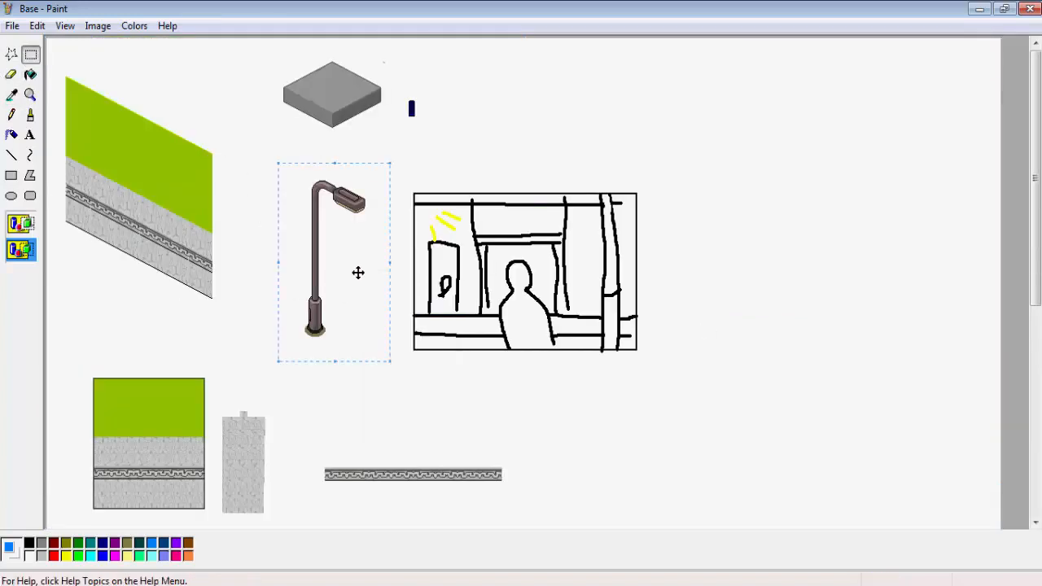
drag(346, 250, 389, 436)
scroll(389, 436, down, 5)
drag(372, 169, 632, 371)
- Reposition the street lamp further down so it stands beside the grey ground
click(30, 95)
click(646, 349)
click(30, 74)
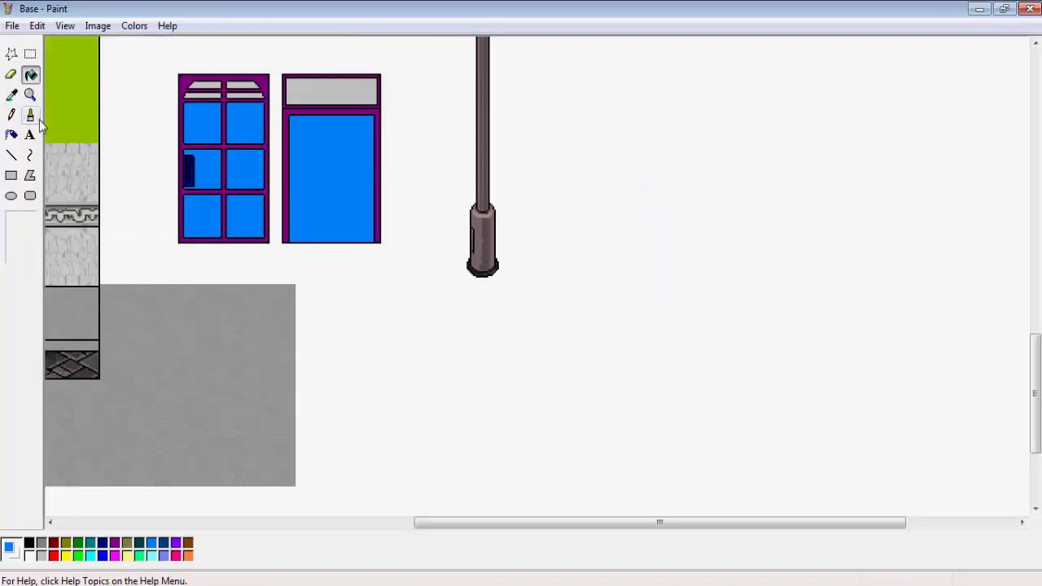
click(20, 219)
click(30, 54)
drag(603, 141, 688, 327)
drag(668, 279, 665, 401)
- Copy the assembled scene with the wall, paving, door, window and street lamp, and switch to GIMP
scroll(285, 360, up, 3)
scroll(666, 402, down, 3)
drag(133, 126, 728, 518)
right_click(571, 369)
click(601, 397)
key(alt+Tab)
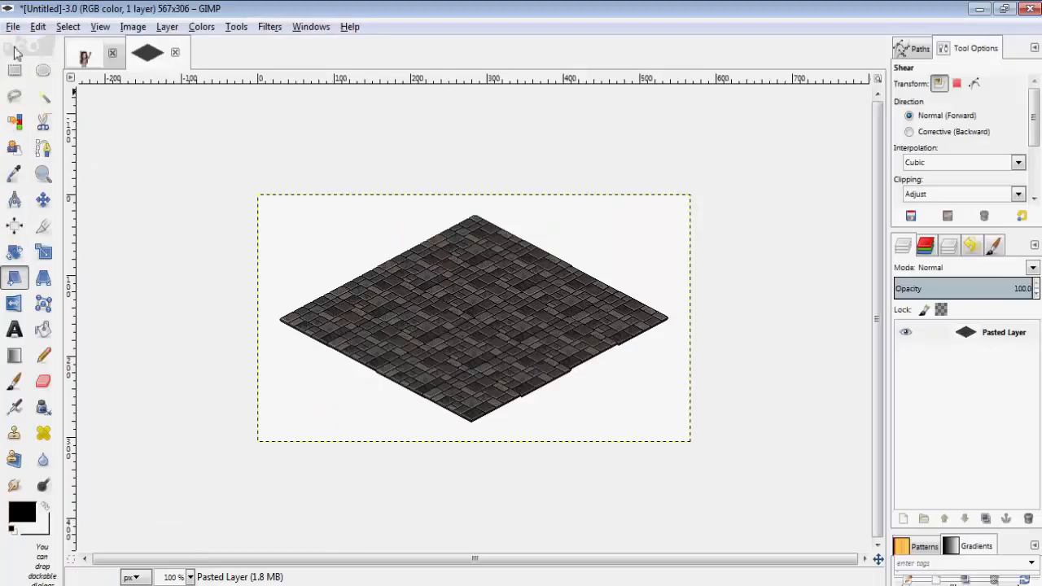
- Create a new image from the copied street scene and add a second layer made from the visible image
click(13, 26)
mouse_move(35, 69)
click(236, 63)
key(u)
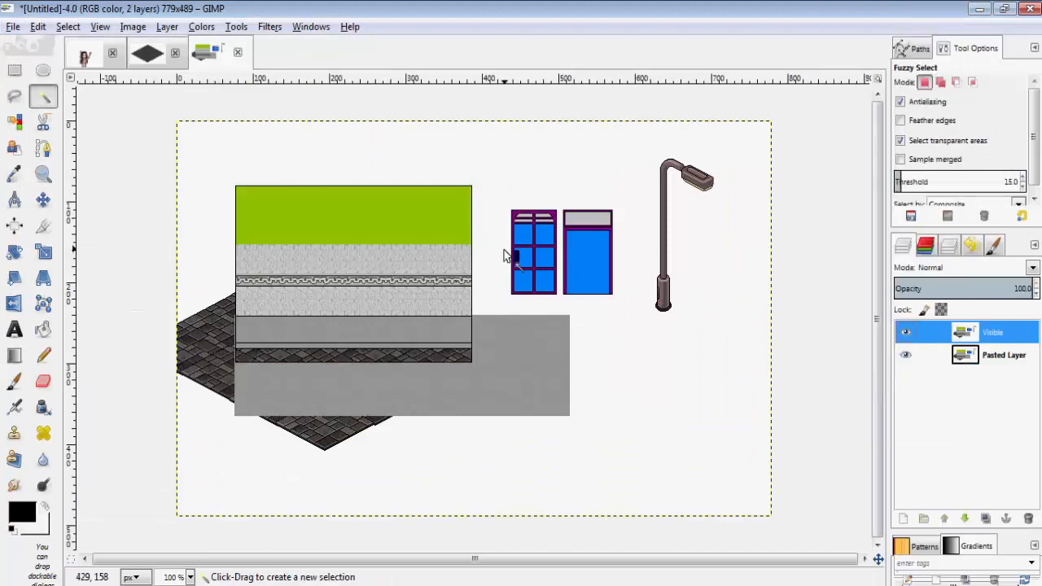
- Hide the Visible layer and fuzzy select the purple frame areas of both the door and the window
scroll(589, 301, up, 4)
click(905, 332)
click(814, 297)
drag(877, 289, 877, 232)
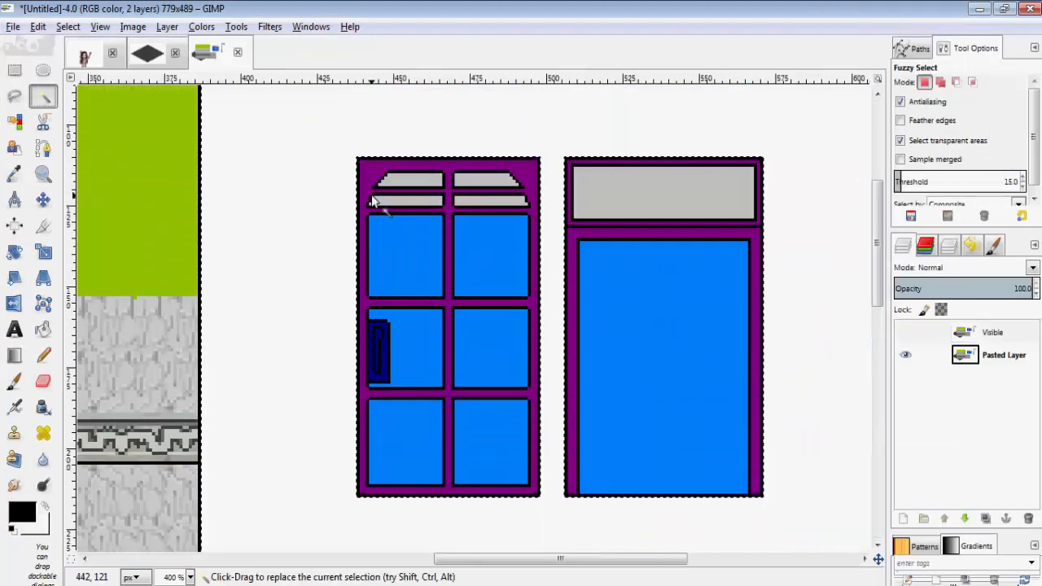
click(371, 181)
shift+click(591, 234)
scroll(573, 219, up, 2)
shift+click(577, 227)
scroll(570, 232, down, 2)
drag(560, 258, 483, 271)
- Choose the Pencil and mix a dark grey-blue, swapping it to the background colour
click(43, 355)
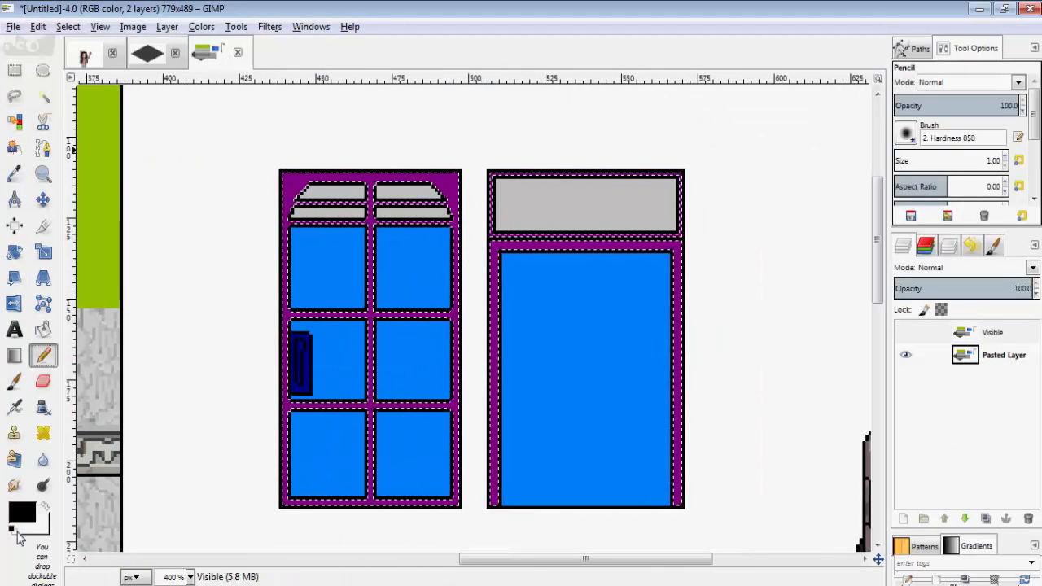
click(22, 512)
drag(550, 345, 520, 348)
click(676, 415)
click(46, 507)
- Set the foreground colour to a very dark purple, starting from the saved grey 3a3a3a
click(22, 512)
click(621, 260)
drag(588, 282, 523, 291)
click(666, 352)
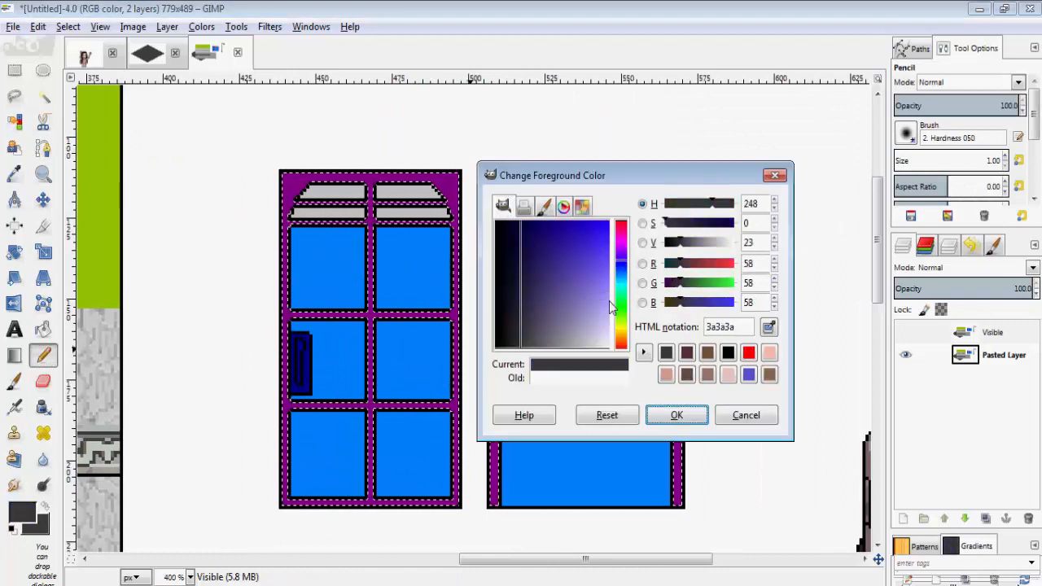
click(620, 261)
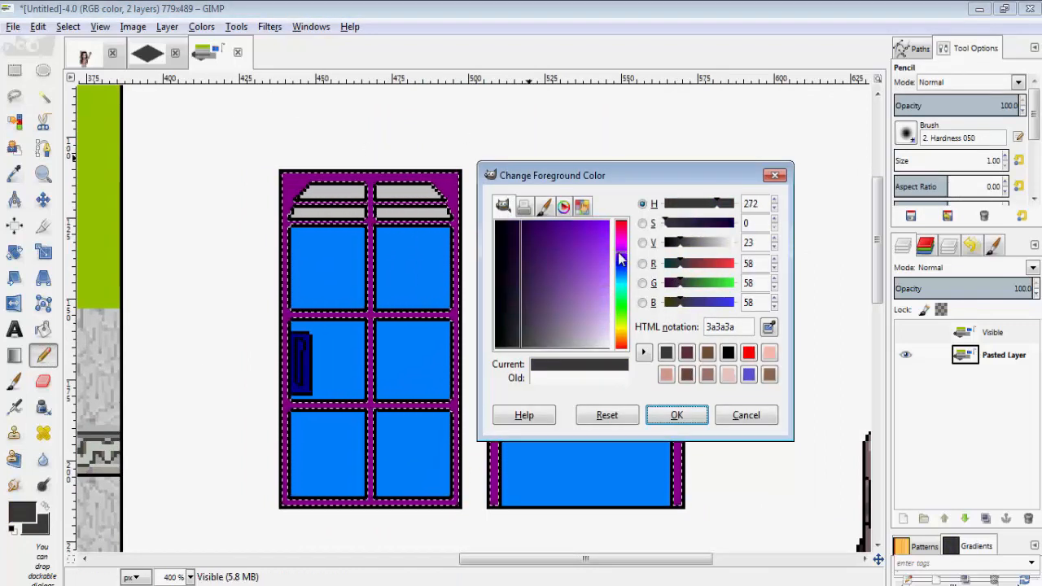
drag(531, 281, 505, 296)
click(677, 415)
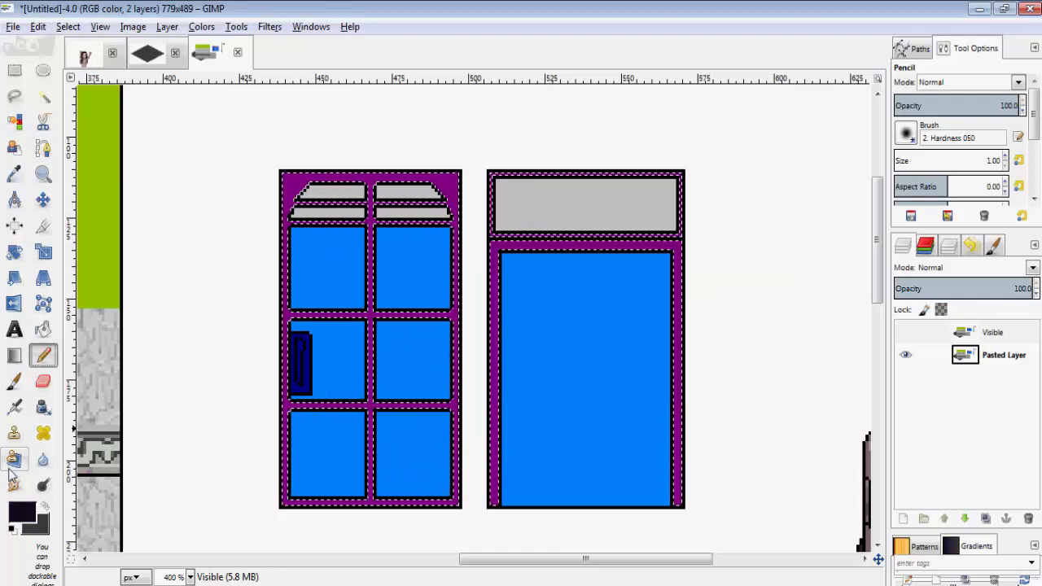
- Swap the two colours and set the new foreground colour to a near-black shade
click(45, 506)
click(22, 512)
click(666, 352)
click(498, 292)
click(669, 423)
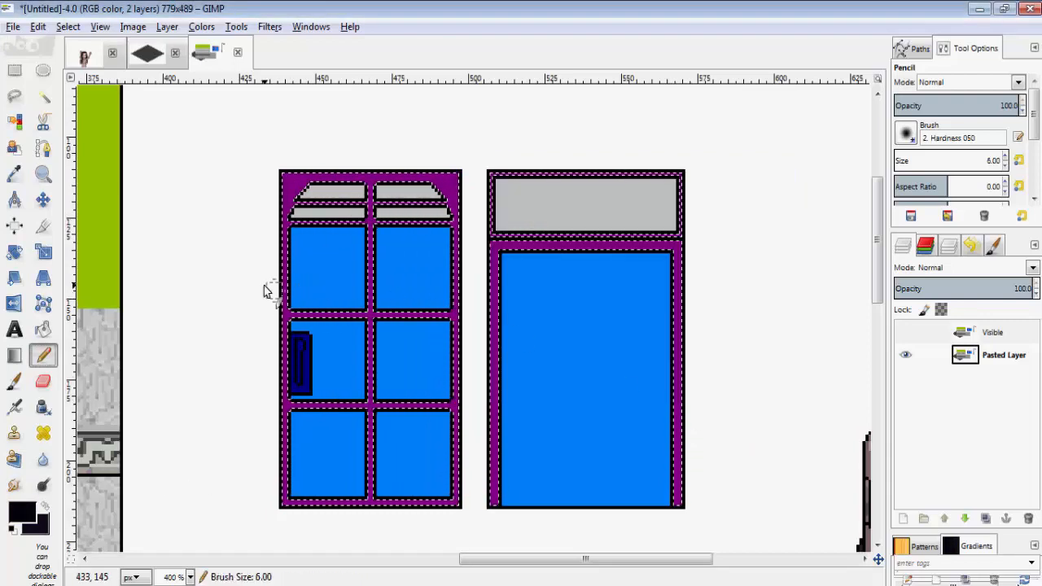
- Enlarge the pencil to size 28, show and activate the Visible layer, and paint the selected door and window frames near-black
scroll(258, 275, up, 2)
scroll(345, 253, down, 2)
key(bracketright)
key(bracketright)
key(bracketright)
key(bracketright)
key(bracketright)
key(bracketright)
key(bracketright)
key(bracketright)
key(bracketright)
key(bracketright)
key(bracketright)
key(bracketright)
key(bracketright)
key(bracketright)
key(bracketright)
key(bracketright)
key(bracketright)
key(bracketright)
key(bracketright)
key(bracketright)
click(905, 332)
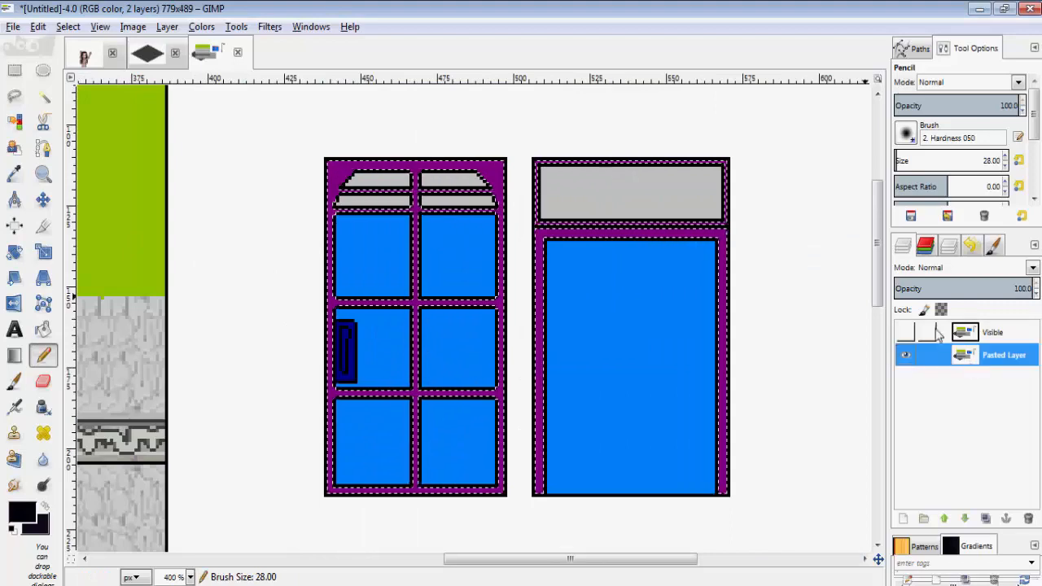
click(966, 333)
mouse_move(495, 185)
mouse_down()
mouse_move(543, 468)
mouse_move(550, 172)
mouse_move(719, 476)
mouse_up()
- Go over the door frame's upper-left corner with a smaller brush, then set the brush size to 38
scroll(308, 219, up, 2)
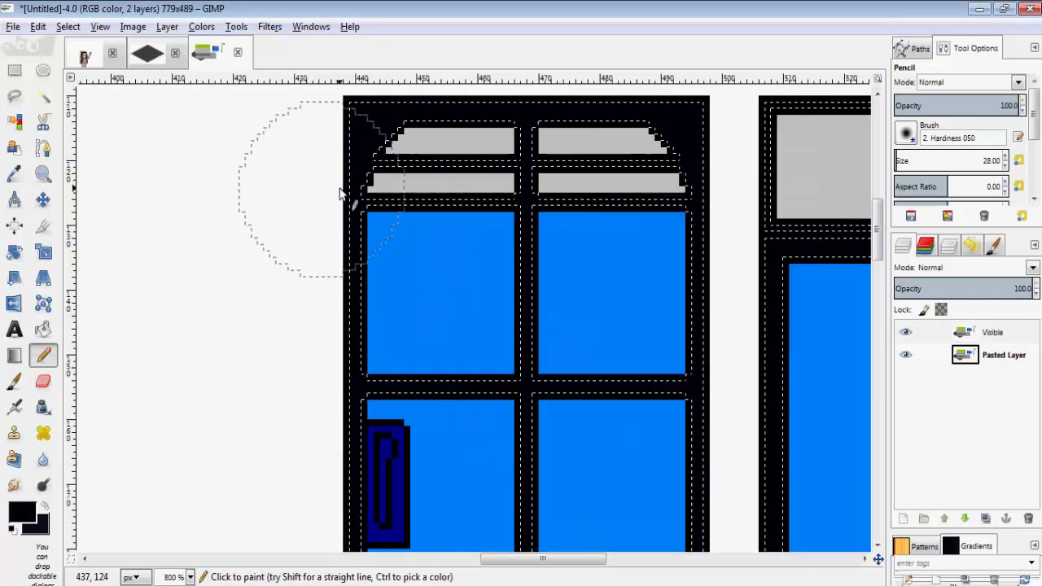
key(shift+bracketleft)
key(shift+bracketleft)
key(shift+bracketleft)
drag(376, 143, 392, 214)
key(bracketright)
key(bracketright)
key(bracketright)
key(bracketright)
key(bracketright)
key(bracketright)
key(bracketright)
key(bracketright)
key(bracketright)
key(bracketright)
key(bracketright)
key(bracketright)
key(bracketright)
key(bracketright)
key(bracketright)
key(bracketright)
key(bracketright)
key(bracketright)
key(bracketright)
key(bracketright)
scroll(313, 322, down, 4)
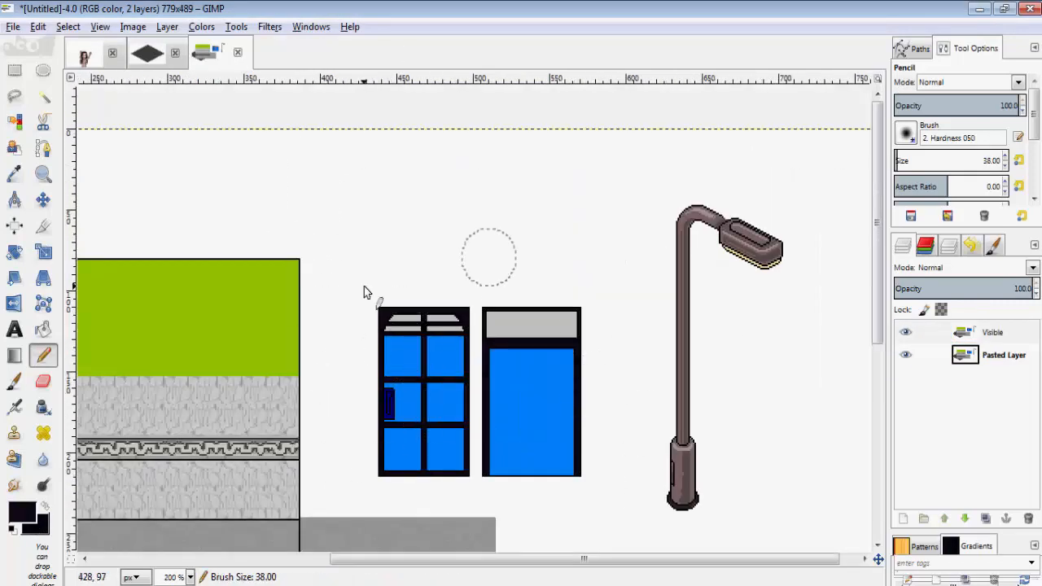
- Reduce the brush size to 1 and set the foreground colour to a slightly lighter dark purple for highlights
scroll(390, 322, up, 8)
key(bracketleft)
key(bracketleft)
key(bracketleft)
key(bracketleft)
key(bracketleft)
key(bracketleft)
key(bracketleft)
key(bracketleft)
key(bracketleft)
key(bracketleft)
key(bracketleft)
key(bracketleft)
key(bracketleft)
key(bracketleft)
key(bracketleft)
key(bracketleft)
key(bracketleft)
key(bracketleft)
key(bracketleft)
key(bracketleft)
click(23, 512)
click(524, 299)
click(675, 416)
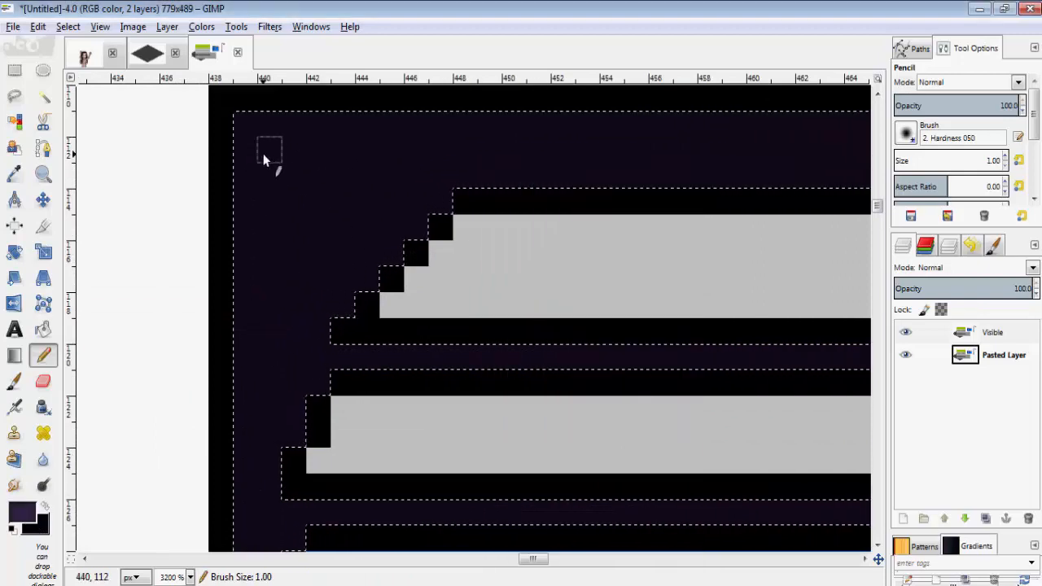
- Draw a 1-pixel highlight down the door frame's left side and along the bottom rail beneath the lower-left pane
drag(263, 153, 269, 433)
scroll(269, 433, down, 6)
scroll(326, 456, up, 4)
shift+click(364, 438)
mouse_move(364, 440)
mouse_down()
mouse_move(378, 209)
mouse_move(362, 338)
mouse_up()
shift+click(372, 510)
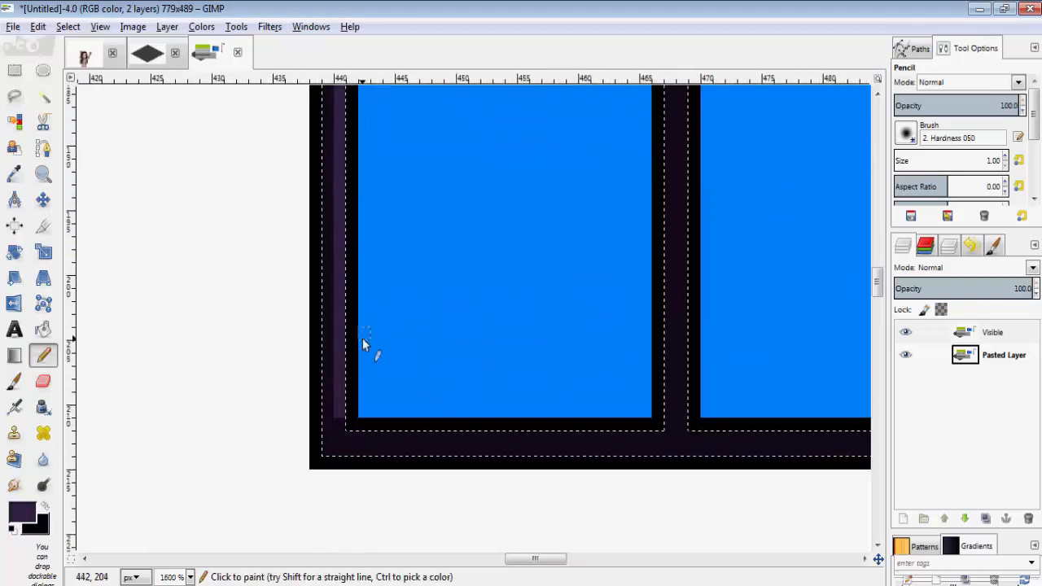
shift+click(659, 438)
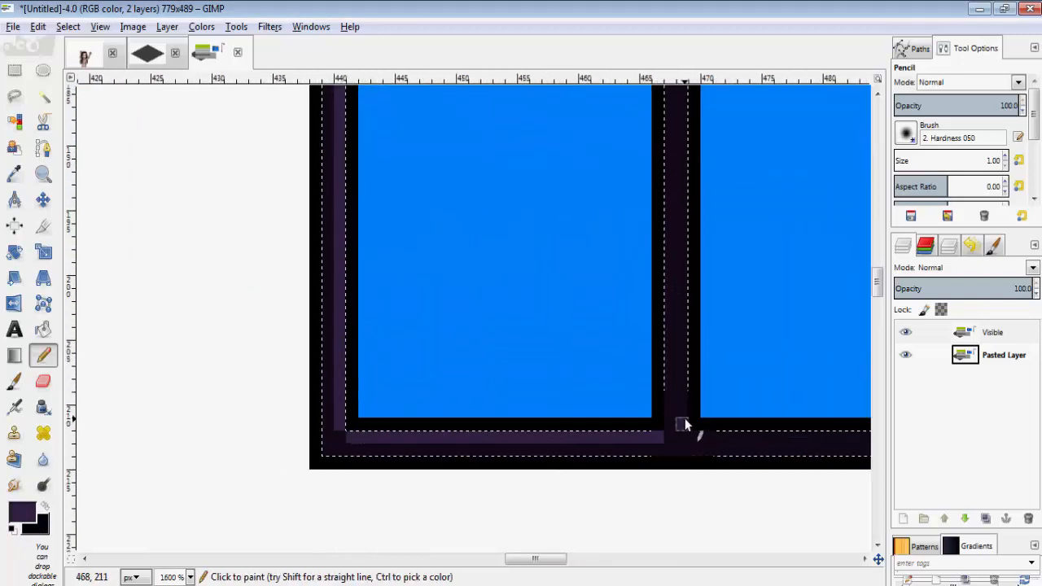
- Draw a straight highlight up the centre bar between the door's two bottom panes
click(685, 420)
shift+click(685, 152)
drag(684, 152, 697, 438)
shift+click(696, 347)
- Draw highlights along the horizontal bar above both bottom panes and add a pixel at its right end
shift+click(841, 347)
click(375, 348)
shift+click(659, 347)
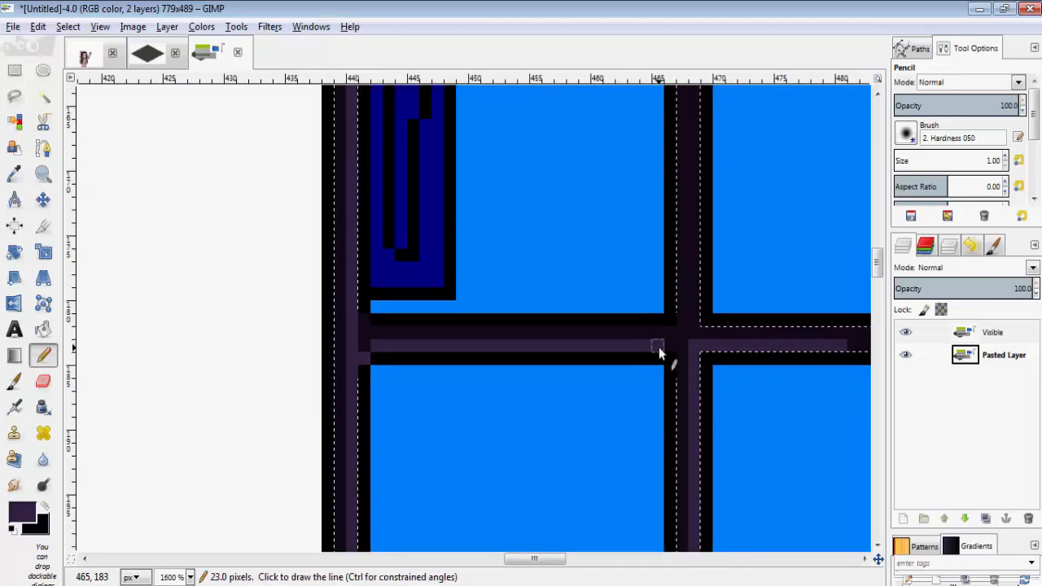
drag(841, 348, 464, 298)
click(465, 298)
shift+click(628, 299)
click(632, 309)
- Highlight the horizontal bar between the door's upper and middle blue panes, including a pixel at its right end
scroll(633, 309, down, 1)
drag(313, 125, 535, 323)
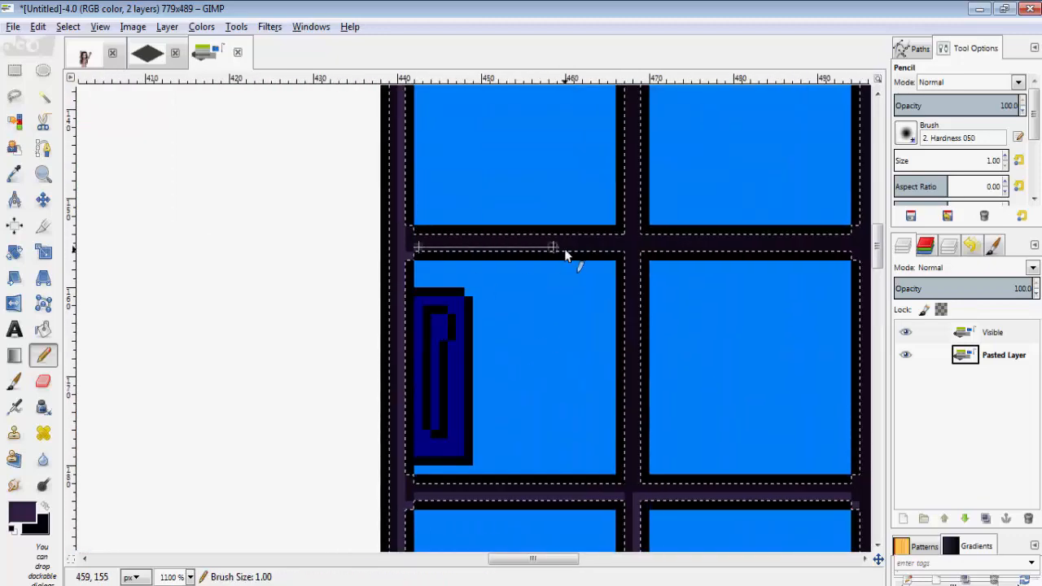
click(645, 247)
shift+click(846, 248)
click(854, 255)
- Highlight the horizontal bar between the grey panes and the upper blue panes across the door's width
drag(586, 127, 481, 413)
click(305, 284)
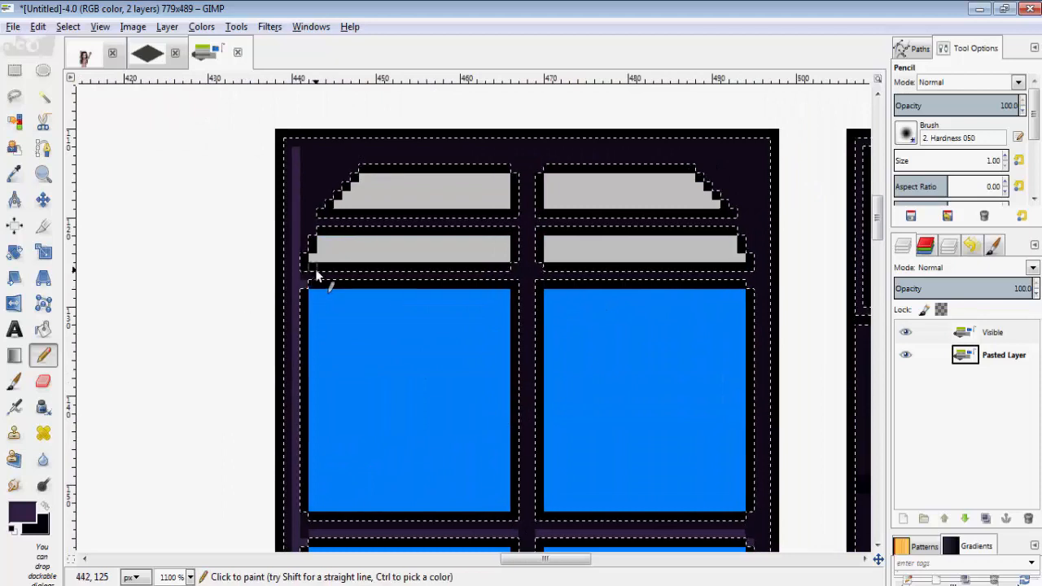
click(319, 277)
shift+click(529, 287)
shift+click(749, 285)
- Highlight the bar between the two rows of grey panes and the frame along the arched panes' upper edges
drag(700, 242, 698, 296)
click(538, 277)
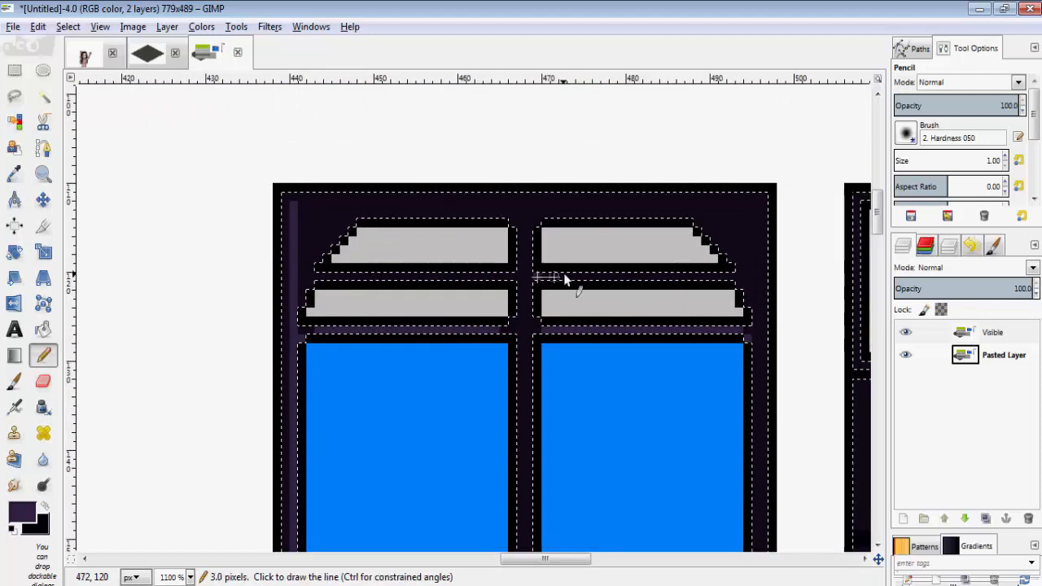
shift+click(731, 277)
click(513, 277)
shift+click(311, 277)
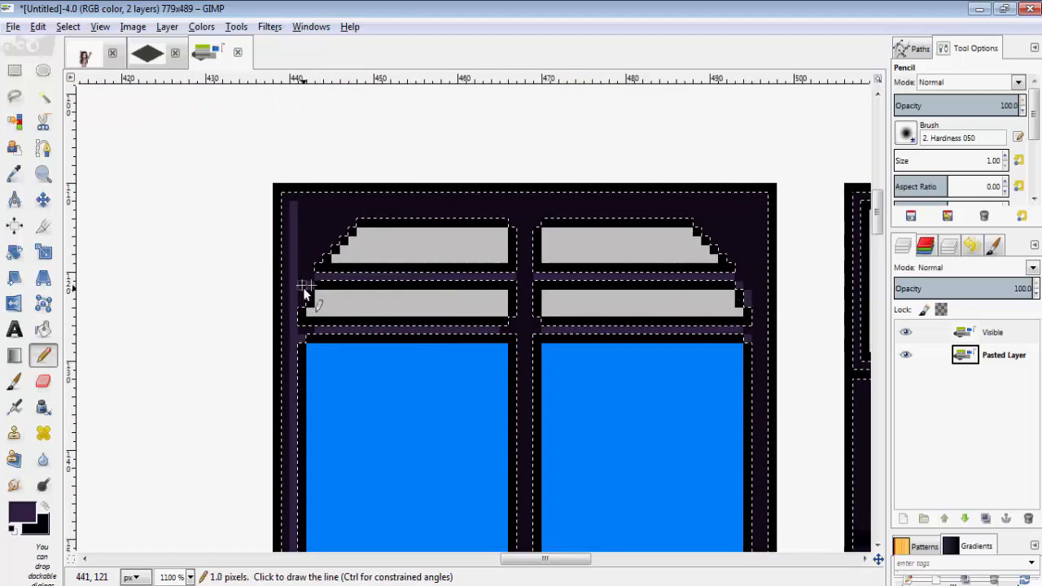
shift+click(508, 218)
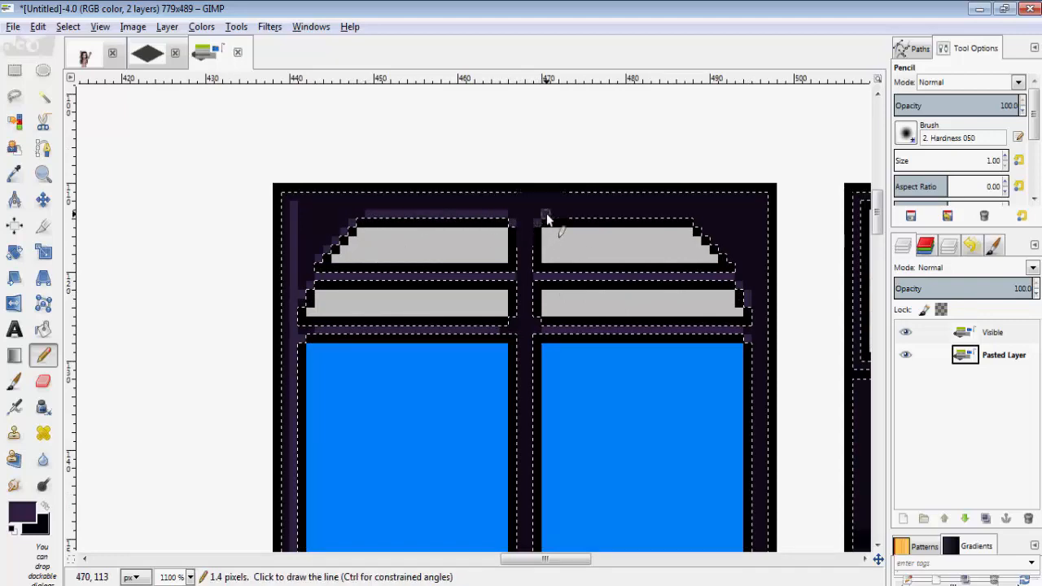
shift+click(700, 216)
- Draw highlight lines down the door's centre bar between the upper and middle blue panes
ctrl+scroll(711, 242, down, 5)
ctrl+scroll(606, 234, up, 6)
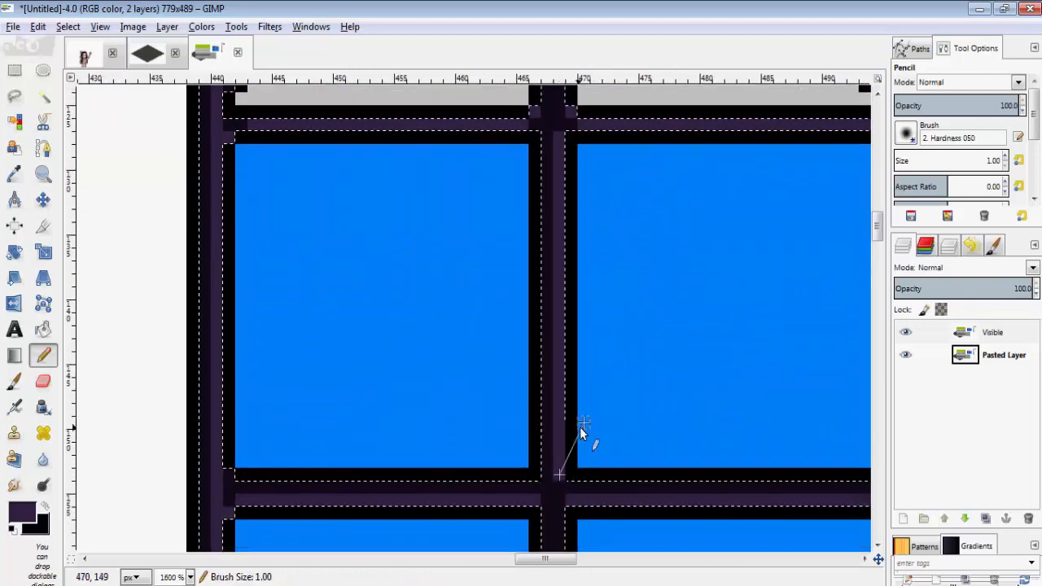
ctrl+scroll(575, 407, down, 1)
scroll(566, 378, down, 3)
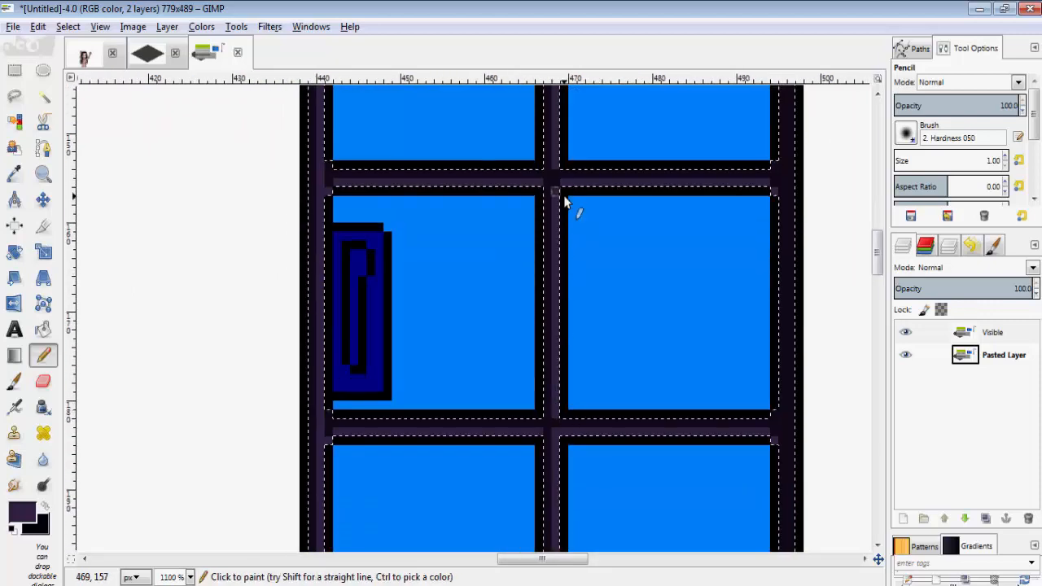
ctrl+scroll(564, 200, down, 5)
- Add a highlight along the top of the door frame's upper-left corner, joining the line on the left side
ctrl+scroll(567, 155, up, 4)
ctrl+scroll(439, 228, up, 2)
ctrl+scroll(356, 211, up, 2)
click(272, 238)
ctrl+scroll(461, 250, down, 4)
- Draw a highlight across the top and down the side of the door frame's upper-right corner
ctrl+scroll(732, 236, up, 4)
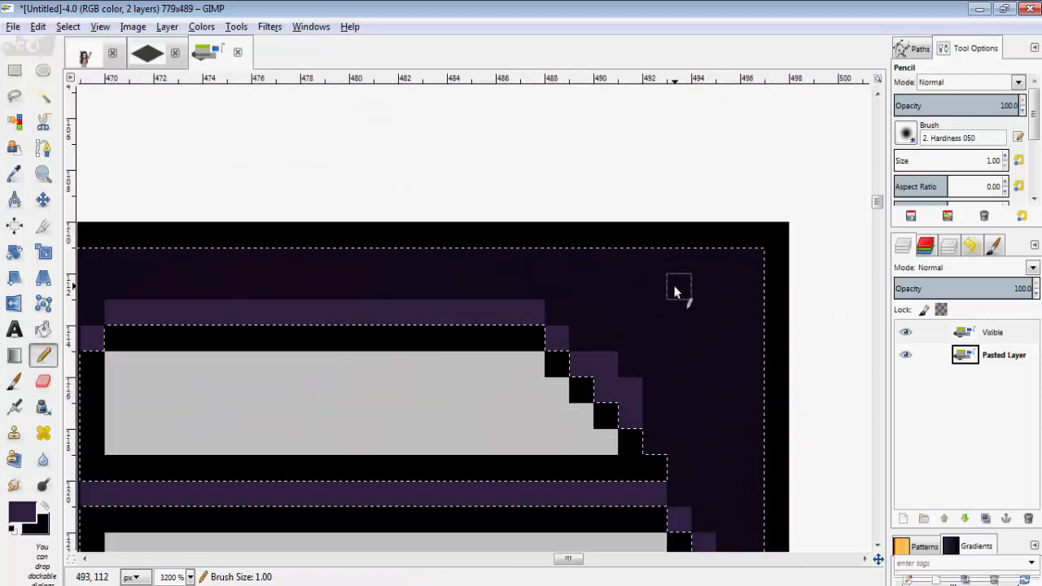
click(557, 287)
shift+click(729, 287)
drag(744, 290, 703, 199)
shift+click(688, 405)
ctrl+scroll(733, 284, down, 5)
ctrl+scroll(507, 268, up, 5)
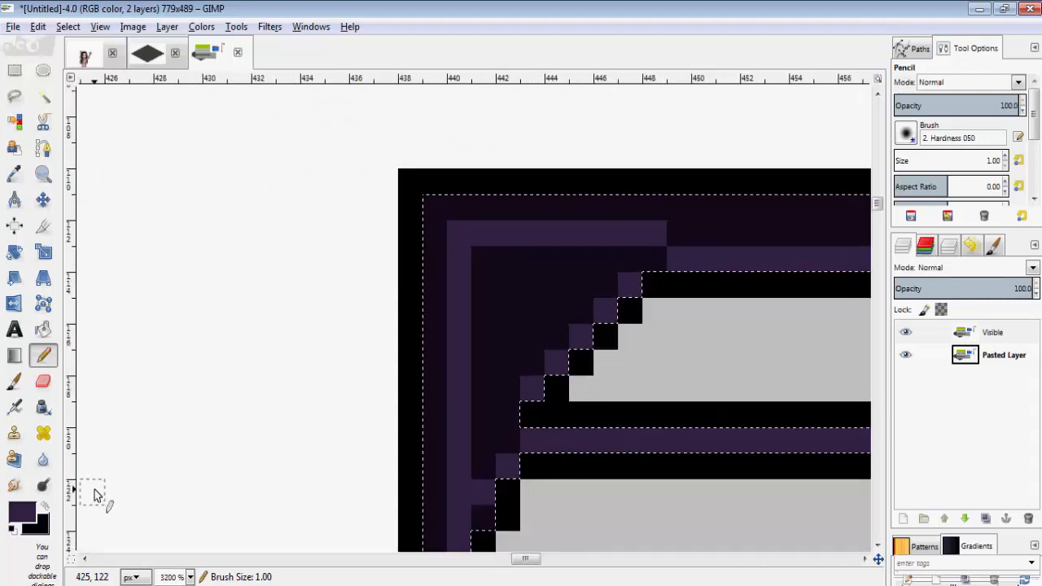
- Set the foreground colour to a lighter purple than the existing frame highlights
click(22, 512)
click(510, 294)
click(676, 416)
click(14, 512)
click(531, 302)
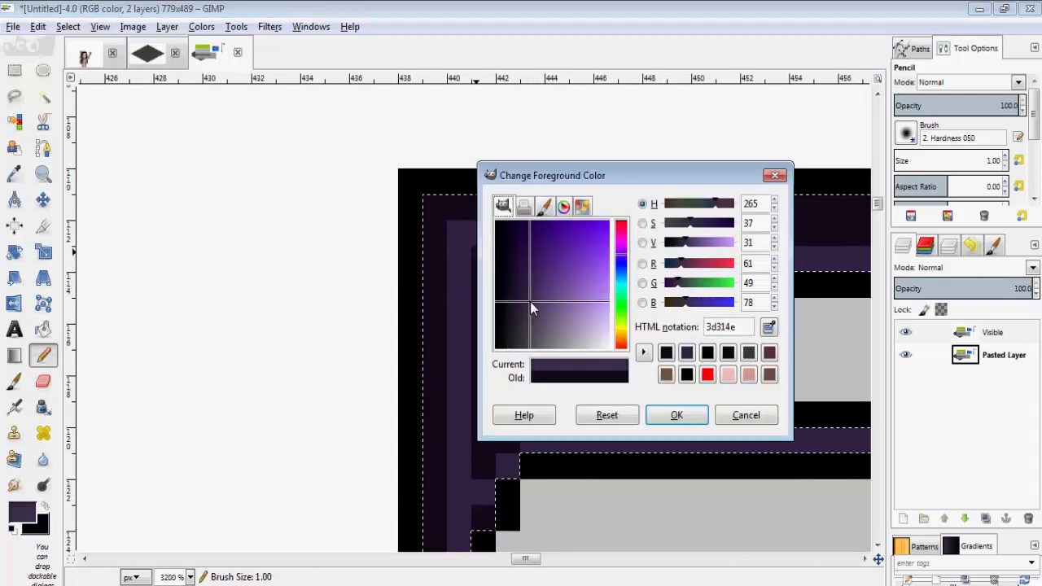
key(Return)
- Try painting the lighter purple inside the door frame's upper-left corner, and undo the strokes
drag(508, 311, 509, 285)
ctrl+scroll(488, 268, down, 4)
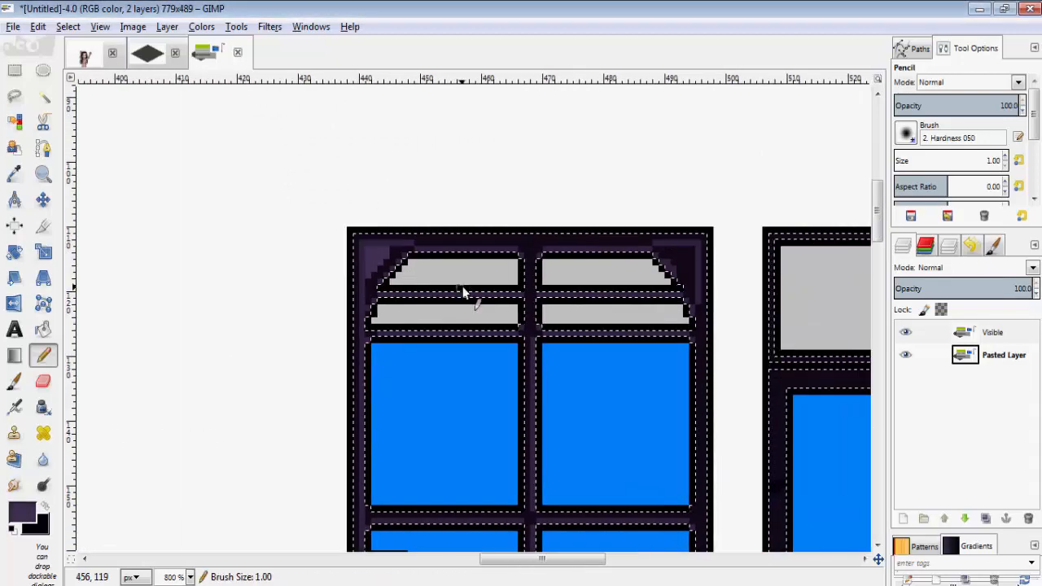
ctrl+scroll(393, 260, up, 3)
key(ctrl+z)
key(ctrl+z)
key(ctrl+z)
- Draw lighter purple segments in the middle of the highlights above the arched grey panes
click(469, 217)
shift+click(748, 216)
ctrl+scroll(594, 333, down, 4)
ctrl+scroll(574, 282, up, 4)
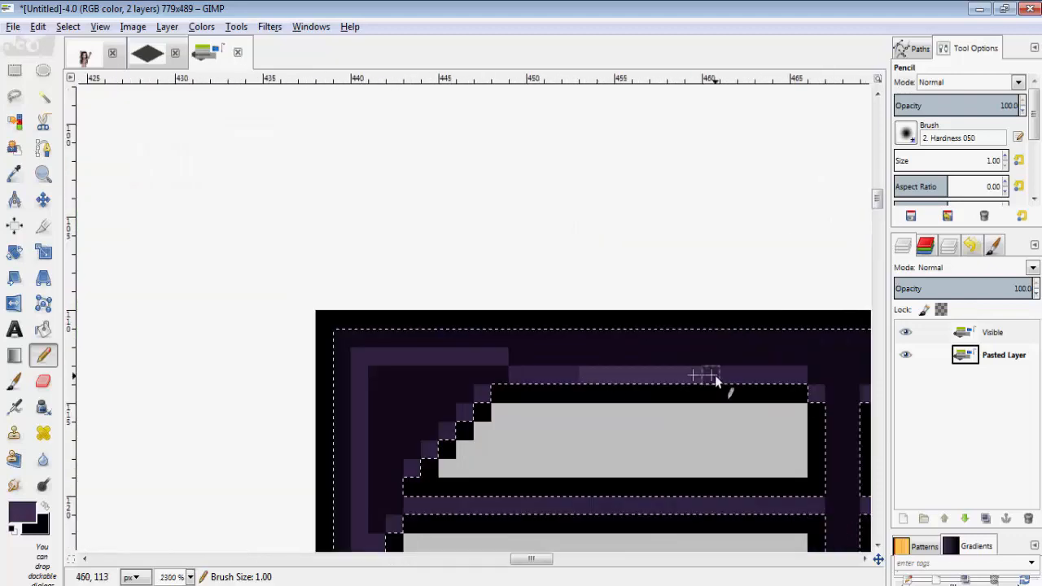
ctrl+scroll(705, 376, down, 1)
ctrl+scroll(397, 328, up, 2)
shift+click(715, 376)
- Brighten the corner highlight at the top of the door frame, across and a few pixels down the side
ctrl+scroll(708, 370, down, 5)
ctrl+scroll(477, 326, up, 6)
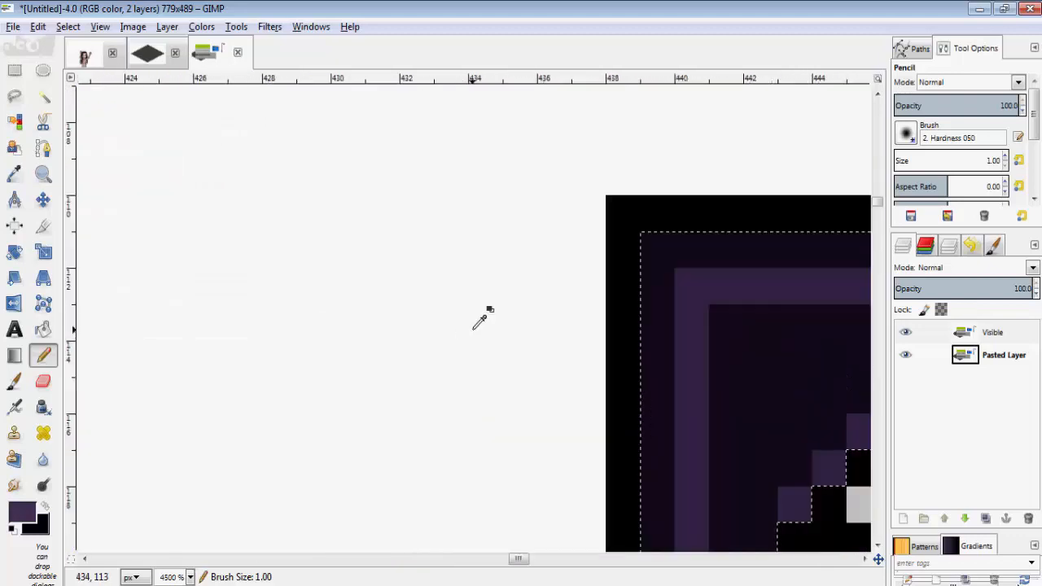
ctrl+scroll(477, 325, down, 4)
ctrl+scroll(562, 321, up, 4)
drag(555, 281, 453, 280)
shift+click(452, 381)
- Draw lighter purple segments over the highlight on the door's centre bar between the blue panes
ctrl+scroll(521, 370, down, 6)
ctrl+scroll(554, 393, up, 5)
click(481, 260)
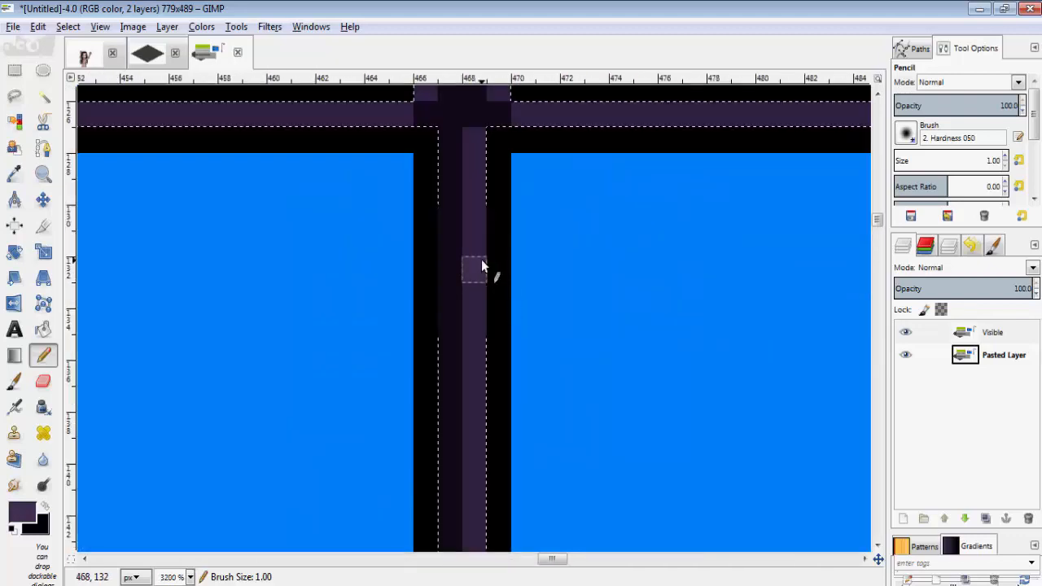
shift+click(485, 490)
ctrl+scroll(488, 490, down, 5)
ctrl+scroll(482, 541, up, 5)
shift+click(510, 367)
- Brighten the middle stretches of the vertical highlights beside the door's upper and middle blue panes
ctrl+scroll(510, 367, down, 6)
ctrl+scroll(498, 359, up, 3)
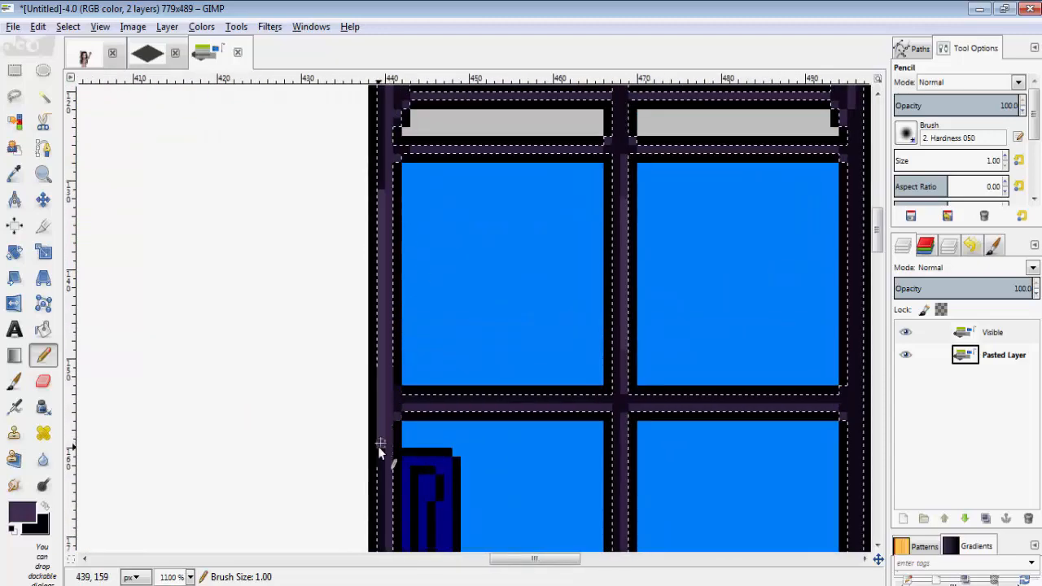
ctrl+scroll(407, 367, down, 2)
ctrl+scroll(402, 269, up, 3)
ctrl+scroll(444, 260, down, 3)
ctrl+scroll(440, 260, up, 5)
click(436, 164)
shift+click(435, 439)
ctrl+scroll(494, 396, down, 6)
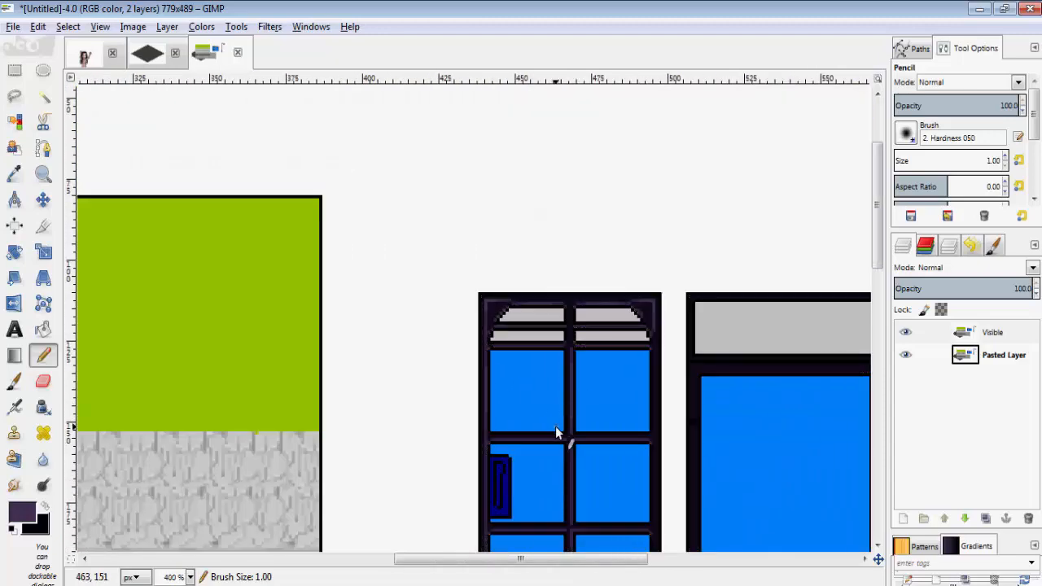
- Brighten the highlight under the lower-left blue pane and along the frame's left side
ctrl+scroll(556, 432, up, 3)
scroll(415, 325, down, 3)
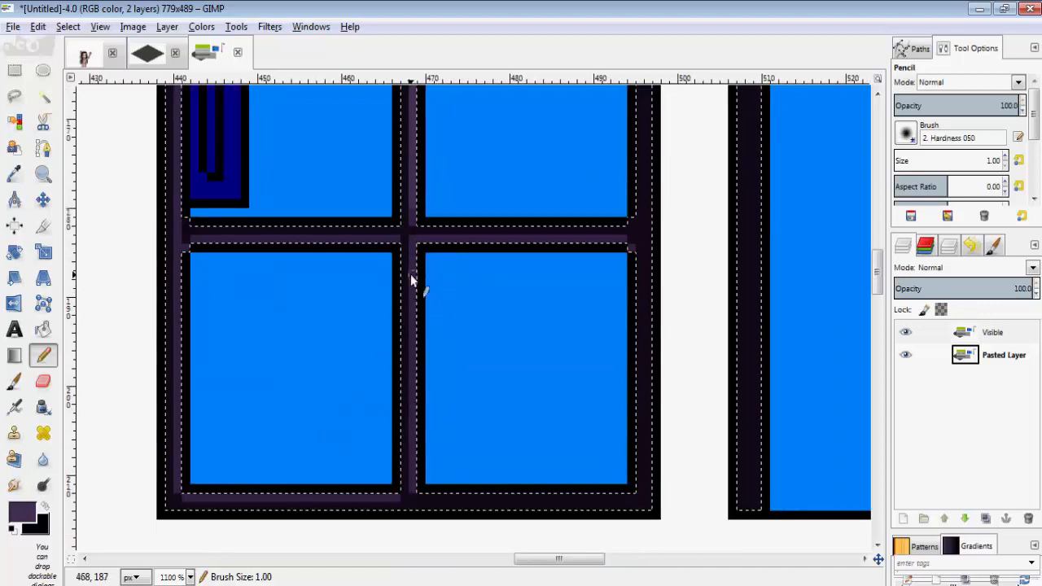
click(209, 496)
shift+click(377, 501)
ctrl+scroll(377, 504, down, 3)
ctrl+scroll(316, 409, up, 3)
click(285, 221)
shift+click(285, 438)
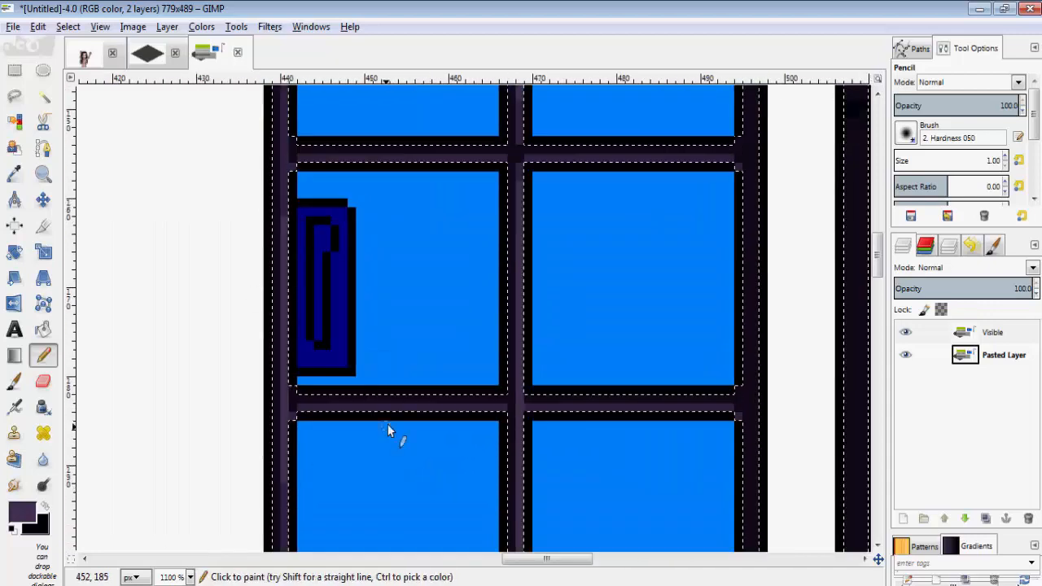
- Brighten the middle of both halves of the crossbar directly beneath the grey panes
ctrl+scroll(488, 388, down, 6)
ctrl+scroll(492, 316, up, 8)
click(142, 360)
shift+click(424, 361)
click(355, 358)
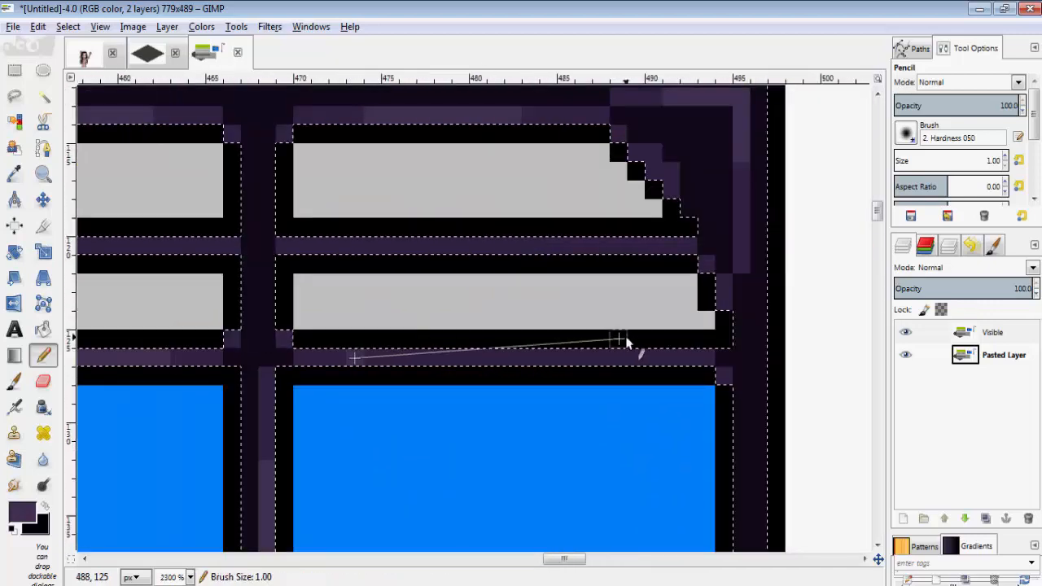
shift+click(635, 357)
- Brighten the middle of the crossbar between the two rows of grey panes
click(355, 246)
shift+click(601, 246)
ctrl+scroll(375, 236, down, 3)
ctrl+scroll(236, 227, up, 3)
click(169, 275)
shift+click(441, 277)
ctrl+scroll(442, 293, down, 6)
ctrl+scroll(454, 377, up, 6)
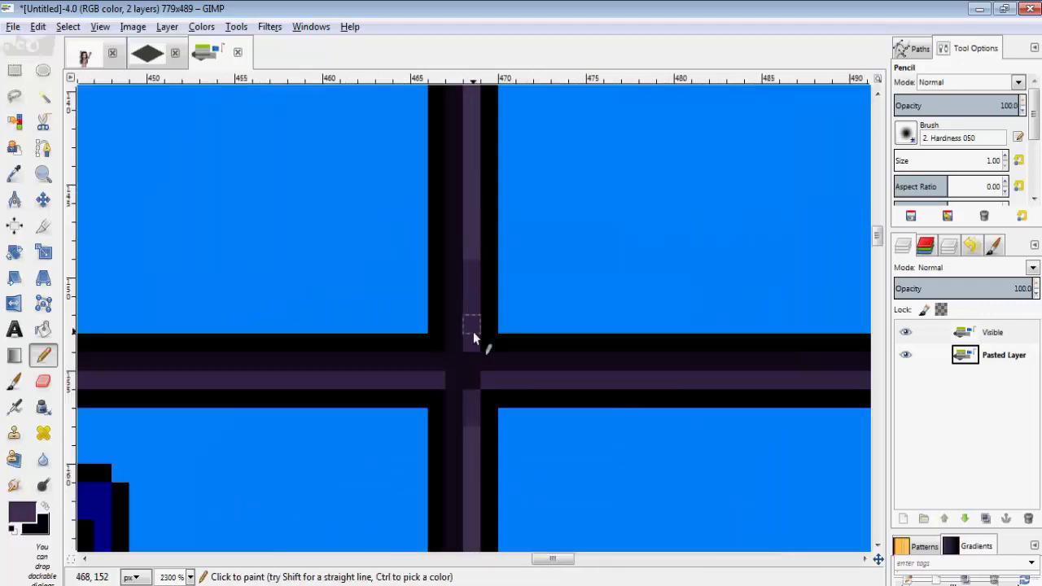
- Pick the frame's dark purple, darken it to near black, and draw a shadow inside the upper-left corner highlight
ctrl+click(473, 341)
ctrl+scroll(478, 350, down, 5)
ctrl+scroll(395, 216, up, 7)
ctrl+click(477, 295)
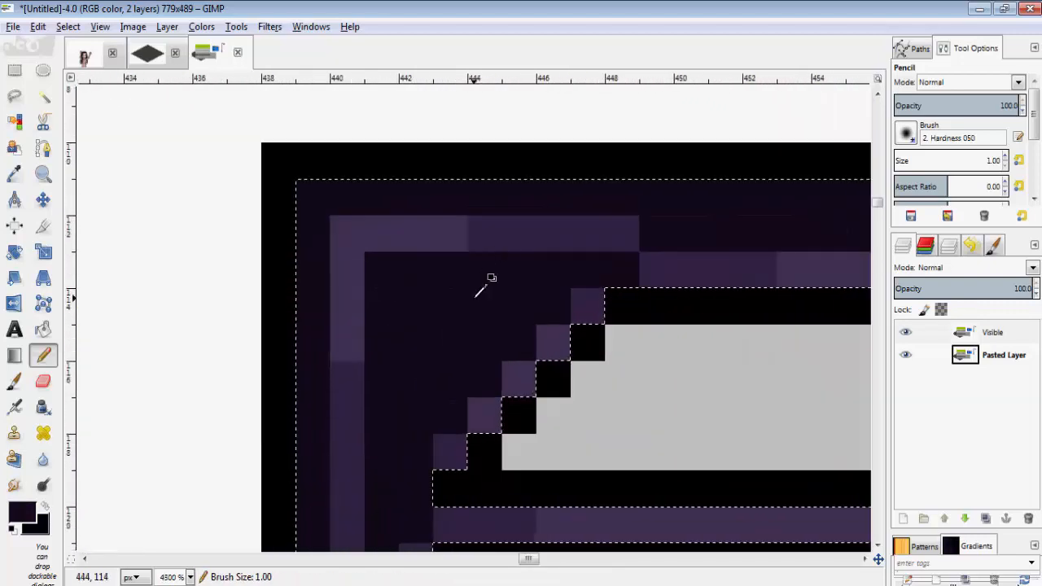
click(22, 512)
click(506, 293)
click(676, 415)
click(572, 254)
shift+click(376, 273)
shift+click(372, 458)
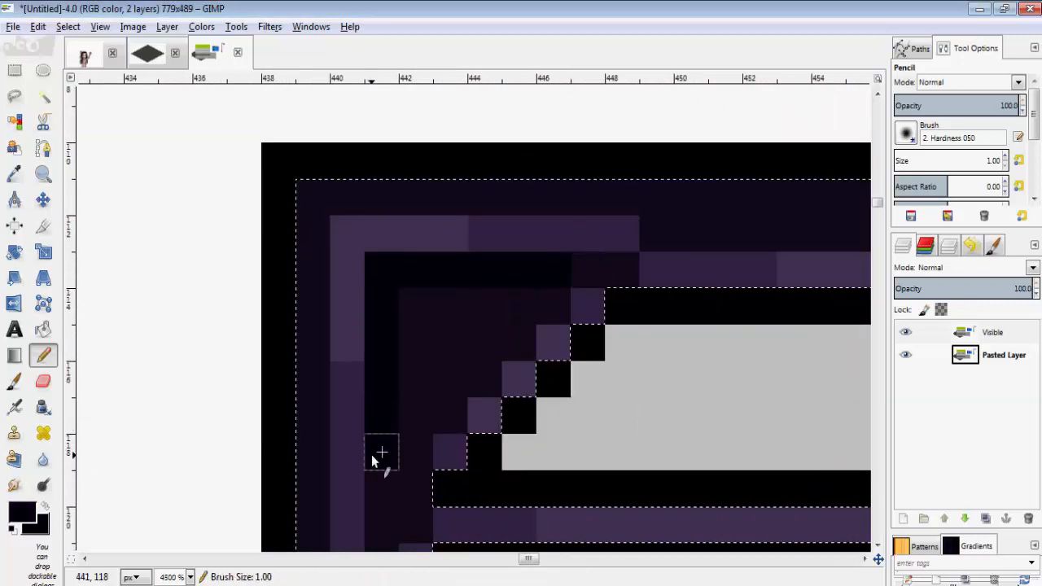
- Draw the near-black shadow inside the upper-right corner highlight and along the stepped diagonal of the pane
ctrl+scroll(516, 315, down, 6)
ctrl+scroll(509, 301, up, 6)
click(433, 326)
shift+click(605, 325)
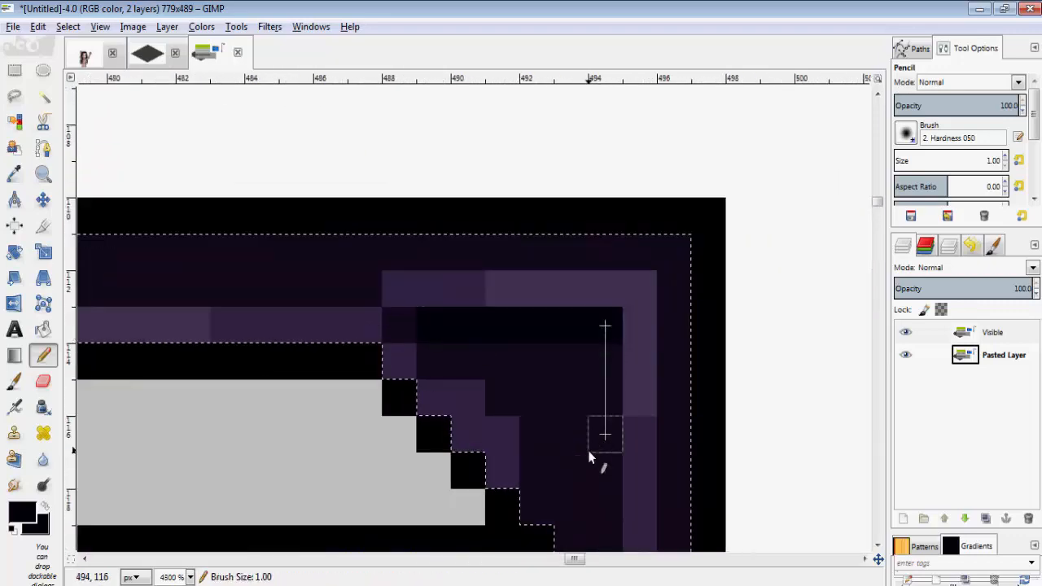
shift+click(604, 503)
scroll(607, 456, down, 1)
shift+click(437, 302)
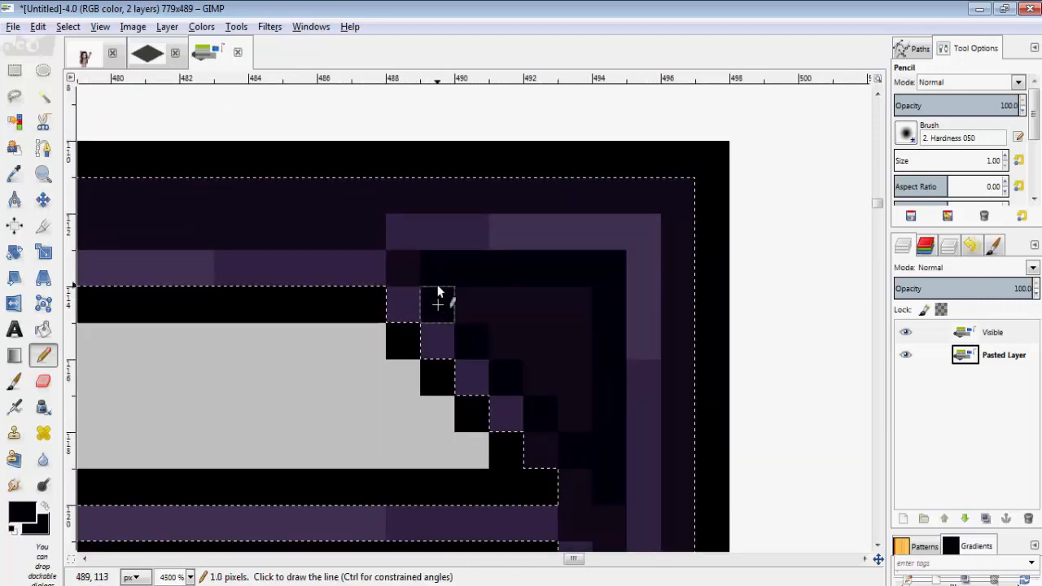
- Select the dark blue areas of the door handle with Fuzzy Select, including the inner bar
ctrl+scroll(442, 268, down, 6)
ctrl+scroll(521, 334, up, 3)
ctrl+scroll(562, 325, down, 5)
ctrl+scroll(563, 268, up, 2)
key(u)
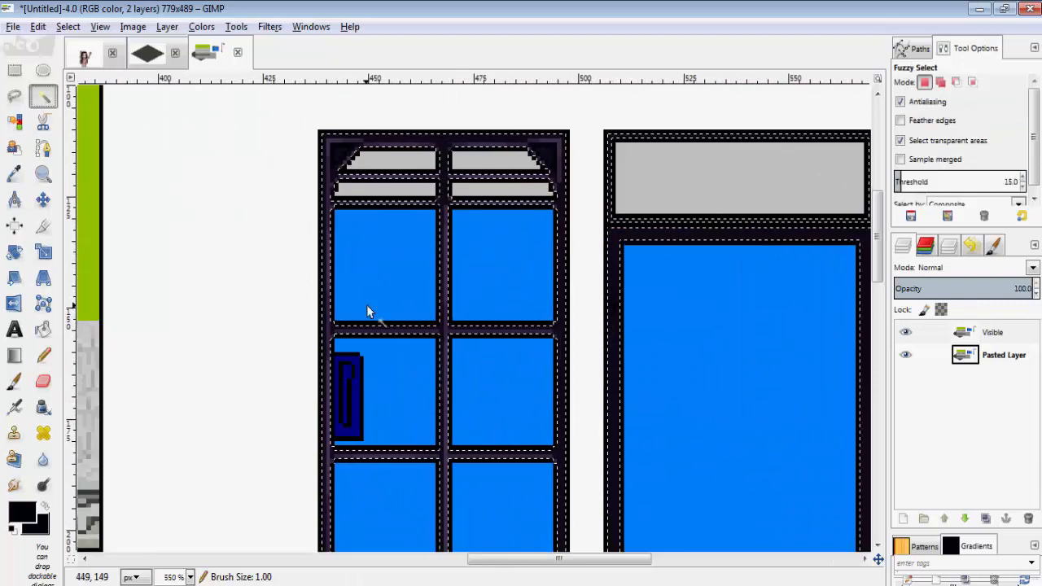
click(368, 311)
ctrl+scroll(333, 427, up, 3)
click(338, 414)
shift+click(357, 343)
- Paint the selected door handle grey with an enlarged Pencil brush
key(n)
click(20, 519)
drag(538, 318, 549, 358)
key(Return)
key(bracketright)
key(bracketright)
key(bracketright)
key(bracketright)
key(bracketright)
key(bracketright)
key(bracketright)
key(bracketright)
key(bracketright)
key(bracketright)
key(bracketright)
drag(370, 260, 360, 378)
- Repaint the door handle in a darker grey with a slightly larger brush
click(19, 516)
mouse_move(543, 345)
mouse_down()
mouse_move(573, 366)
mouse_move(509, 372)
mouse_move(525, 373)
mouse_up()
click(676, 416)
key(bracketright)
drag(394, 236, 362, 374)
- Reduce the Pencil to size 1 and draw medium-grey highlights on the handle's top edge, right edge and inner bar
click(22, 514)
drag(531, 322, 563, 374)
key(Return)
key(bracketleft)
key(bracketleft)
key(bracketleft)
key(bracketleft)
key(bracketleft)
key(bracketleft)
key(bracketleft)
key(bracketleft)
key(bracketleft)
key(bracketleft)
key(bracketleft)
key(bracketleft)
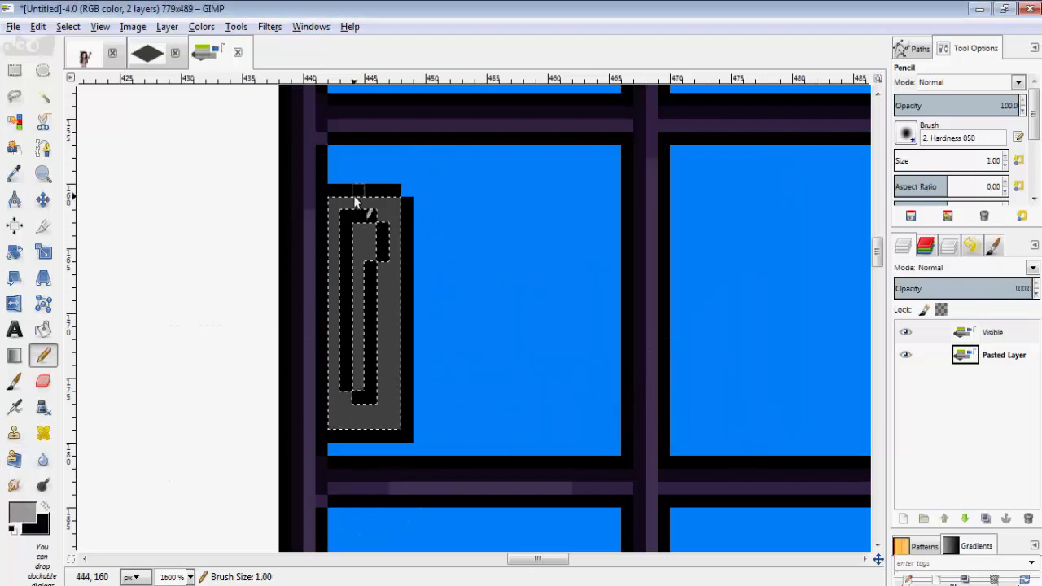
drag(371, 236, 359, 256)
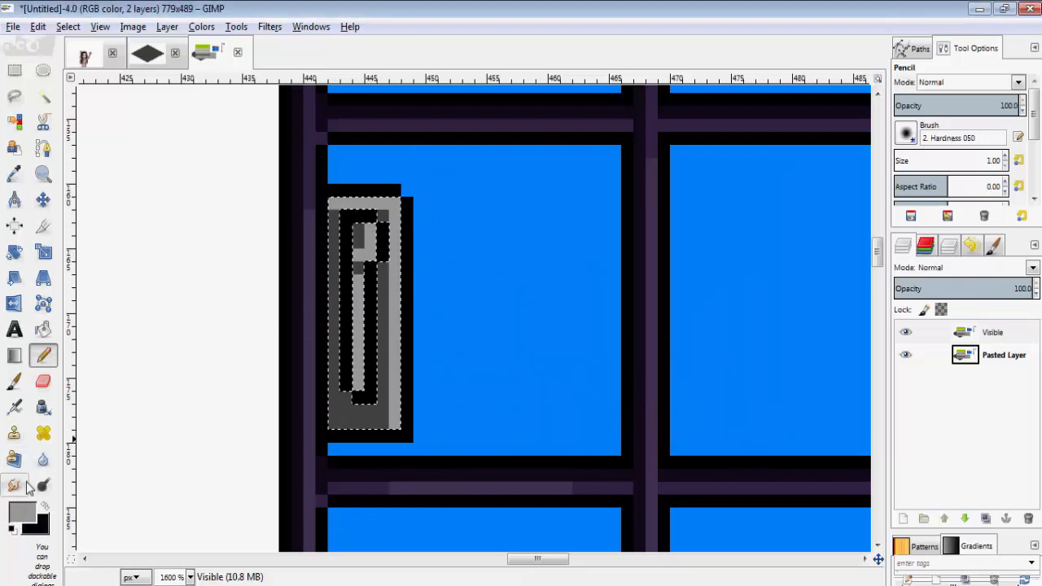
- Add a light grey highlight along the middle of the handle's inner bar
click(20, 514)
drag(569, 345, 582, 368)
key(Return)
scroll(362, 365, down, 1)
scroll(362, 364, up, 3)
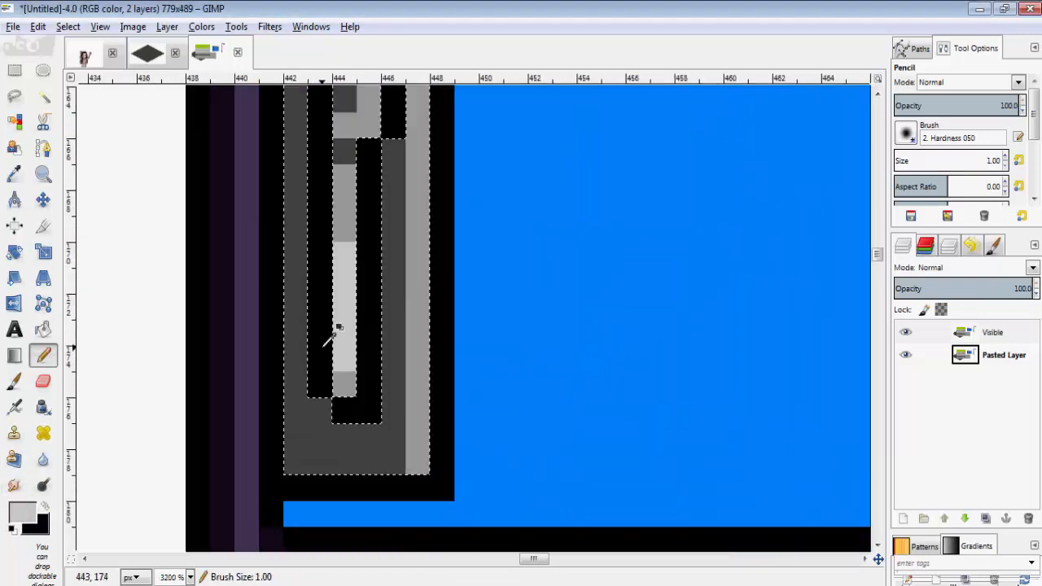
- Pick the handle's dark grey, lighten it slightly, and shade the strip inside its right-edge highlight
ctrl+click(298, 364)
click(22, 513)
drag(523, 333, 544, 363)
key(Return)
mouse_move(395, 149)
mouse_down()
mouse_move(385, 445)
mouse_move(345, 442)
mouse_up()
- Pick the light grey from the inner bar and highlight the handle's upper-right corner
scroll(413, 358, down, 5)
scroll(387, 343, up, 5)
ctrl+click(453, 366)
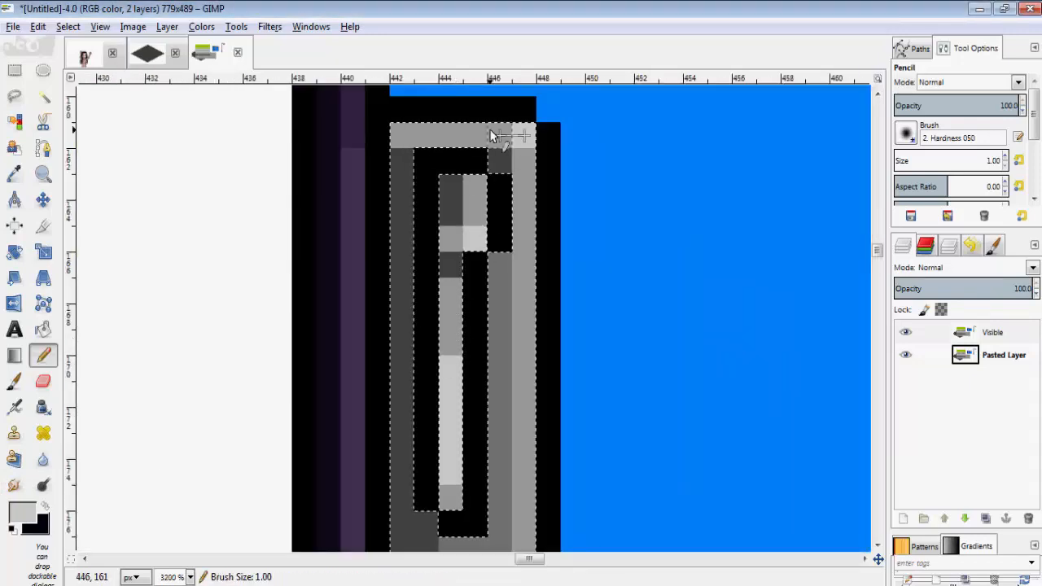
- Select the door's grey and blue panes and the large blue window pane with Fuzzy Select
scroll(558, 250, down, 6)
scroll(688, 391, up, 3)
click(44, 96)
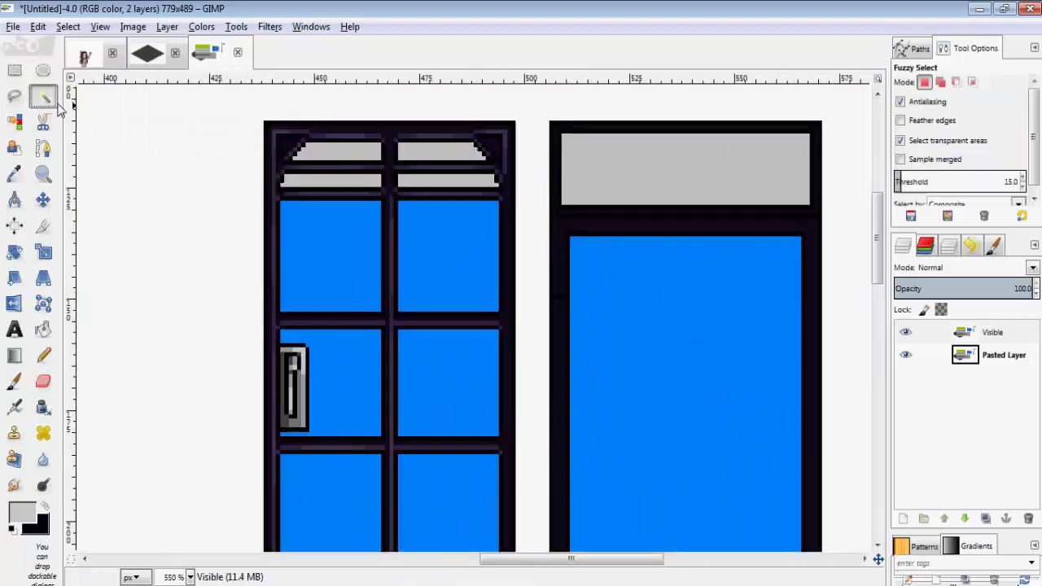
- Activate the Blend tool and set the foreground colour to a greyish blue
click(13, 355)
click(22, 511)
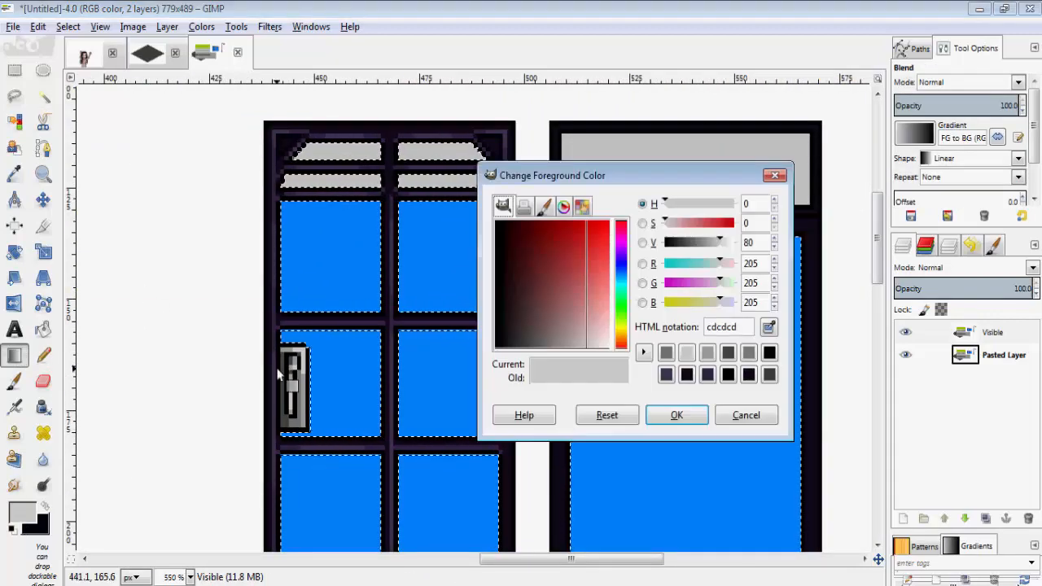
click(624, 277)
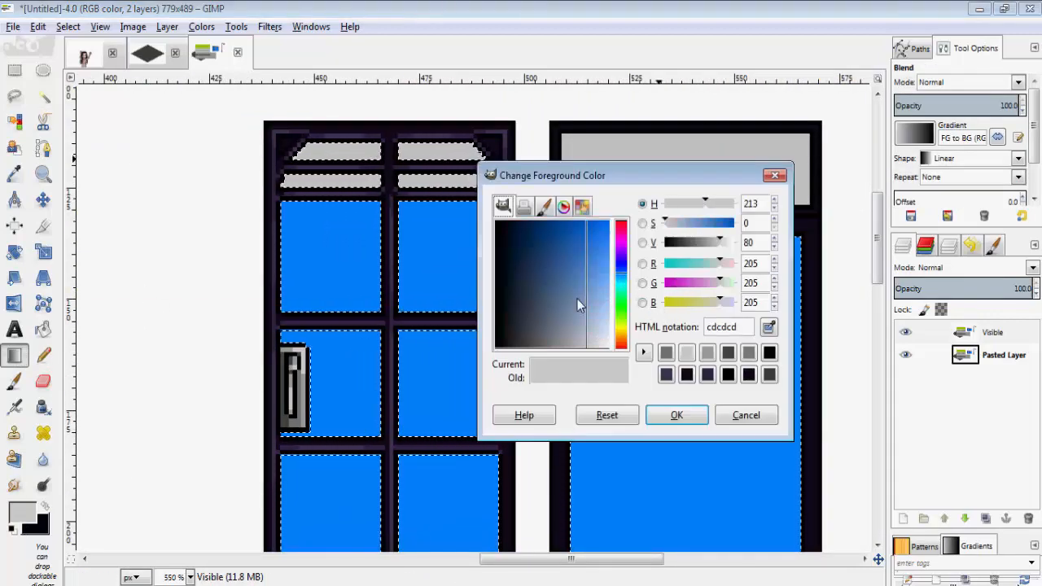
mouse_move(577, 299)
mouse_down()
mouse_move(549, 351)
mouse_move(554, 314)
mouse_move(566, 300)
mouse_move(568, 309)
mouse_up()
click(676, 415)
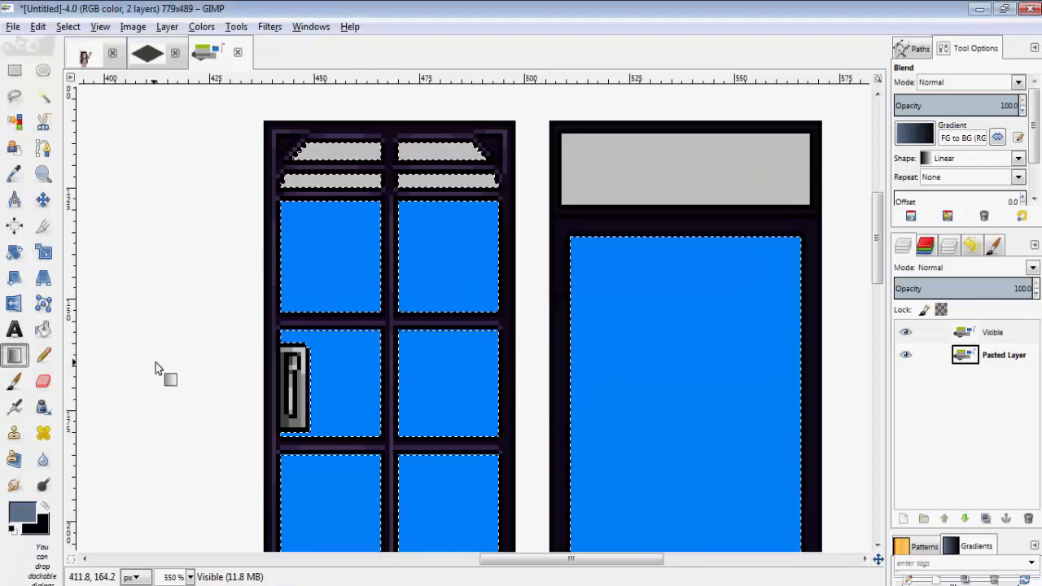
- Swap the foreground and background colours and set the new foreground to lilac a290bc
click(44, 506)
click(22, 514)
click(577, 338)
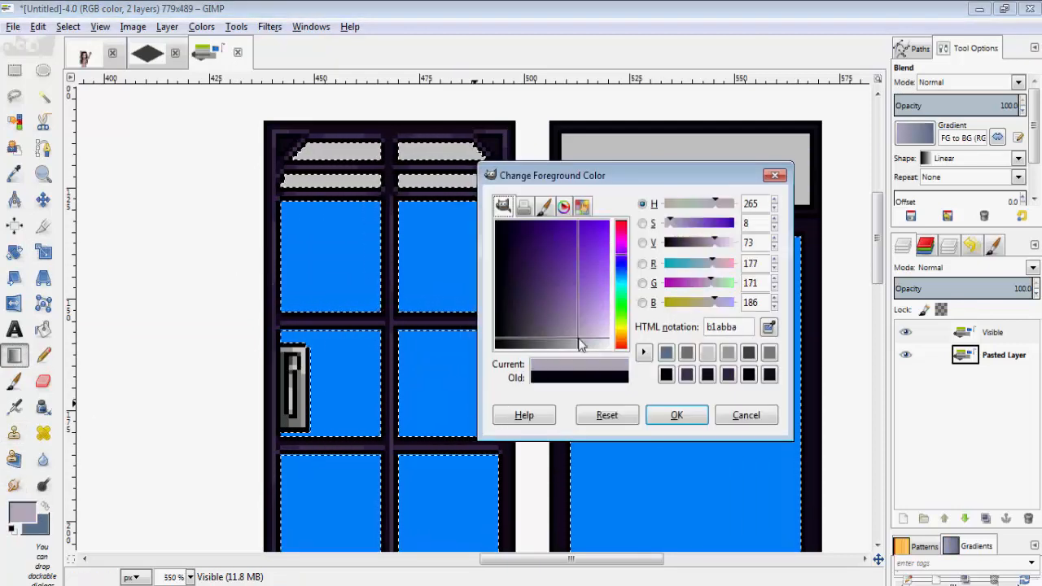
drag(580, 343, 582, 325)
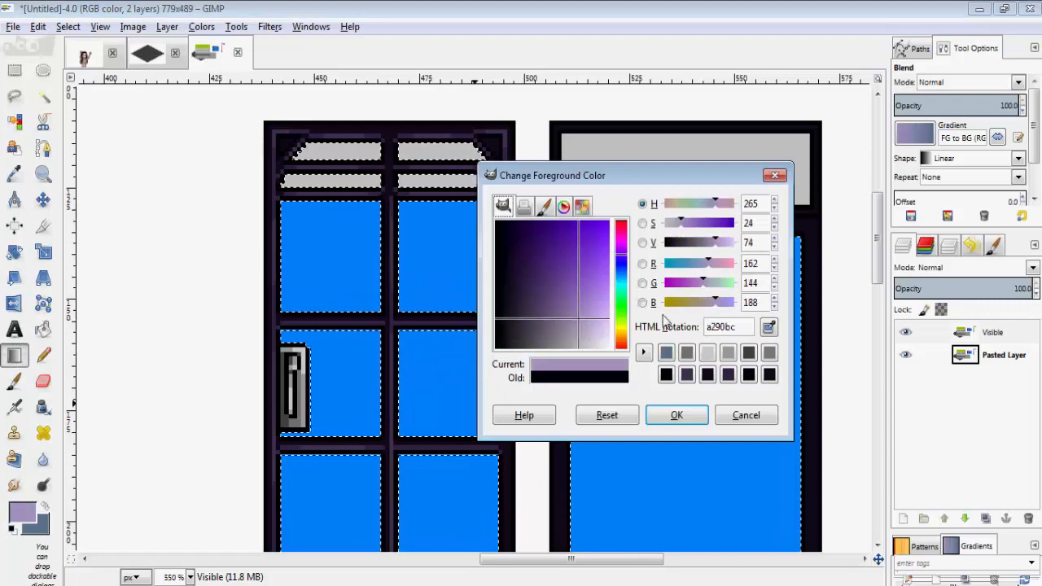
click(676, 415)
- Swap the colours back and set the foreground to dark slate blue 3a4758
click(45, 506)
click(22, 513)
click(539, 307)
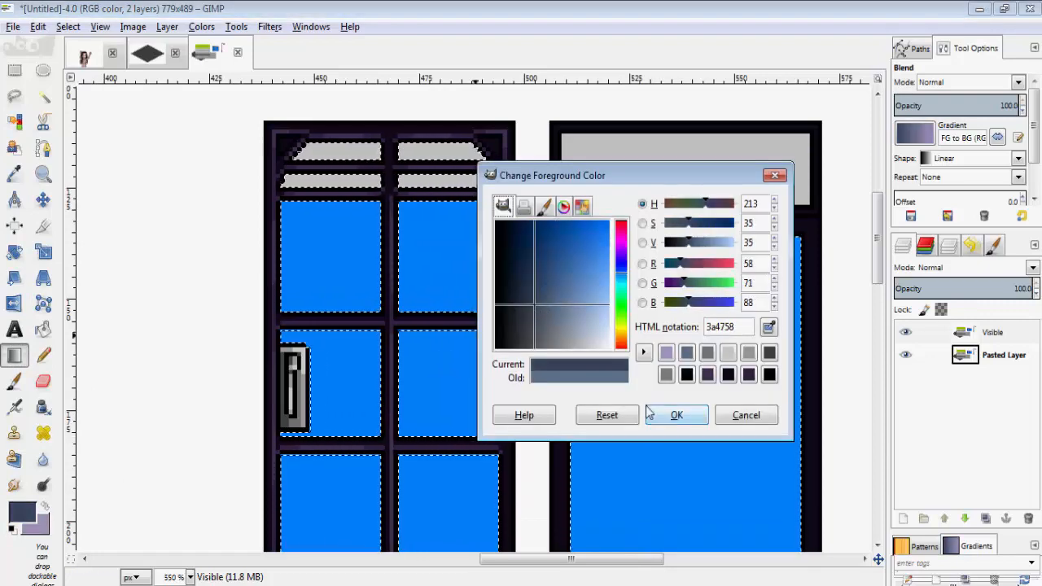
click(676, 415)
- Fill the selected panes with a vertical linear gradient from slate blue at the base to lilac at the top
scroll(540, 349, down, 2)
drag(528, 451, 536, 295)
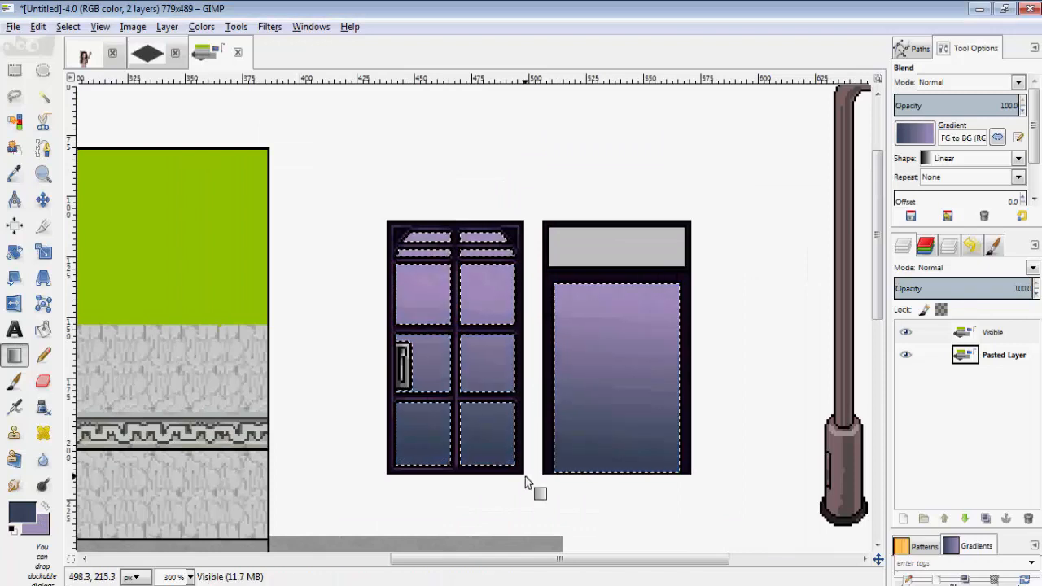
drag(526, 486, 526, 237)
drag(519, 443, 521, 272)
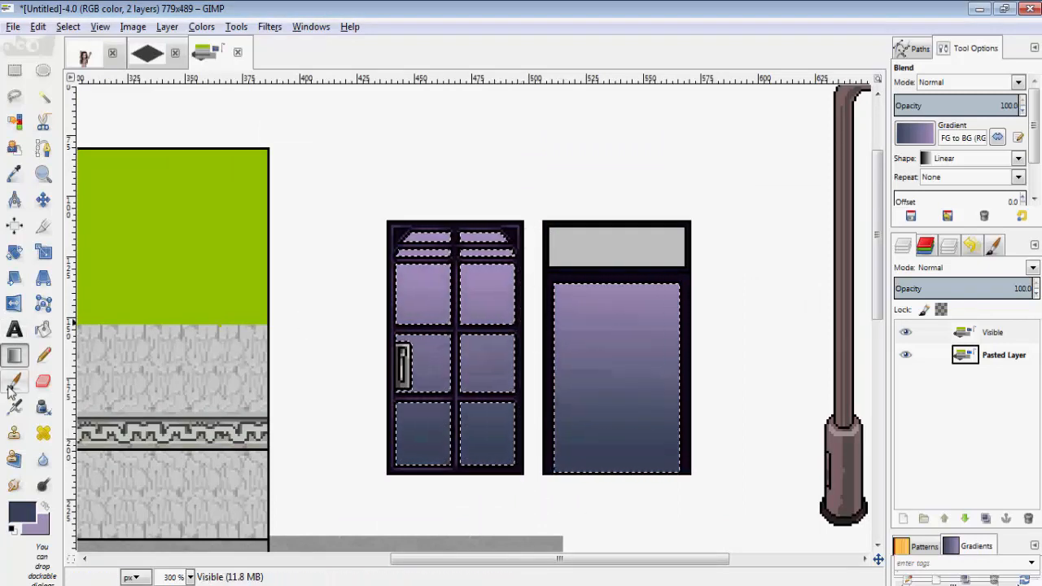
- Set the gradient shape to Bi-linear and fill the selected panes with a diagonal slate-blue and lilac gradient
click(968, 158)
click(950, 196)
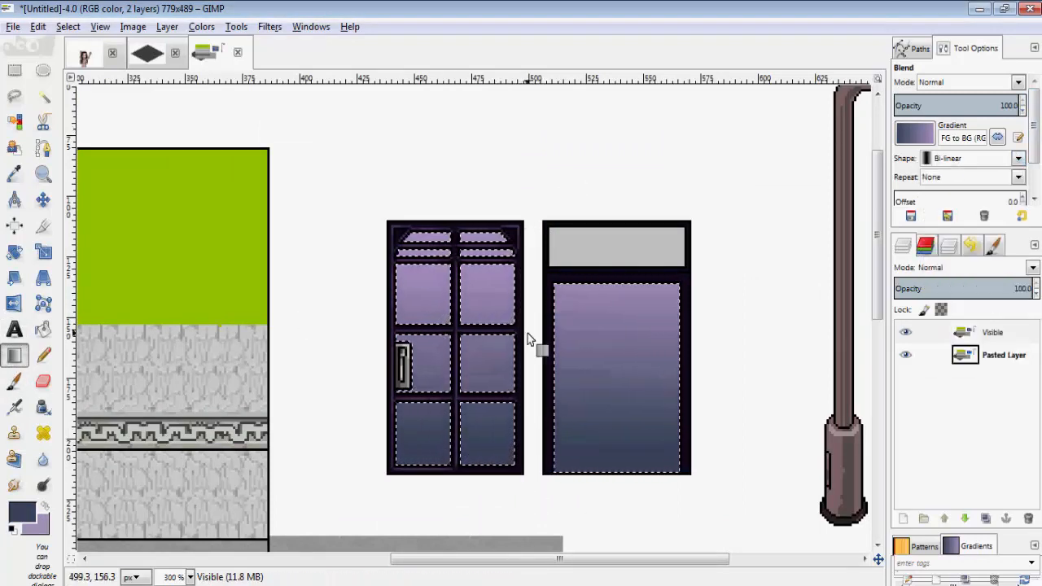
drag(530, 342, 600, 204)
- Swap the colours, lighten the lilac foreground and refill the selected panes with a steep diagonal bi-linear gradient
click(44, 505)
click(23, 523)
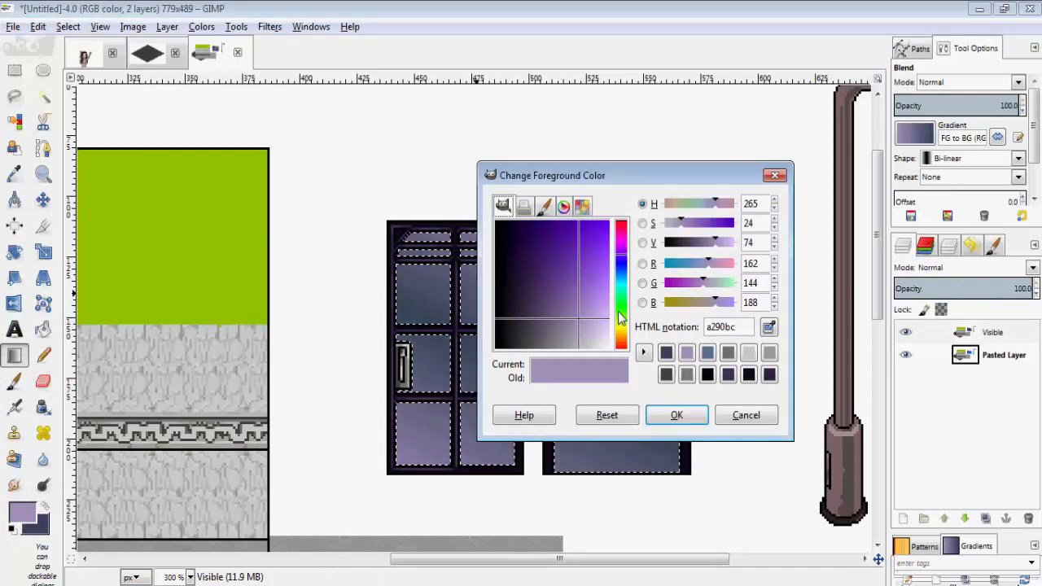
click(616, 325)
click(682, 411)
drag(530, 373, 636, 203)
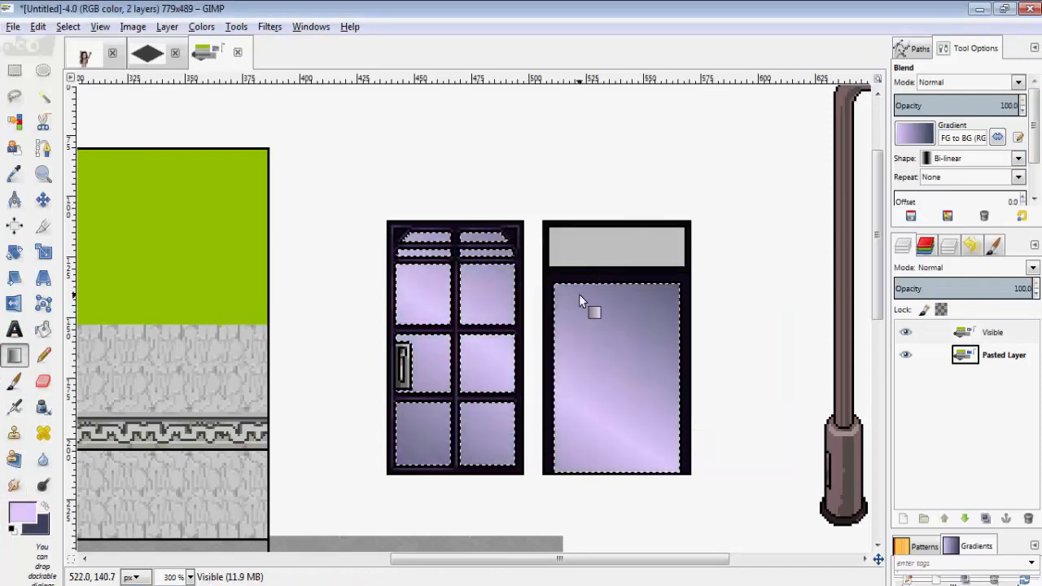
drag(537, 373, 561, 274)
- Add the window's grey upper pane to the selection and fill all panes with a nearly horizontal gradient
click(43, 95)
shift+click(593, 237)
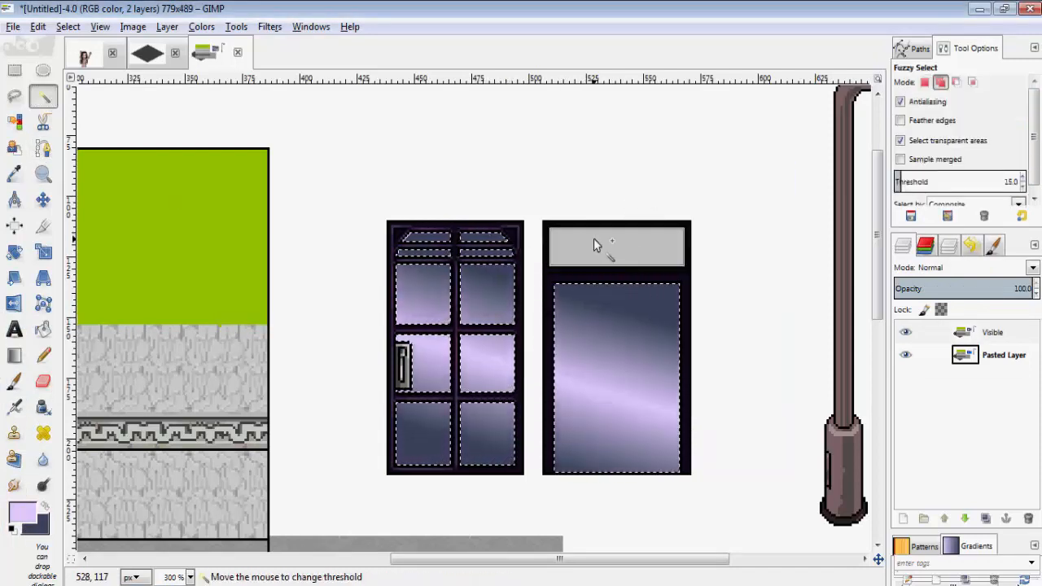
click(15, 356)
drag(368, 335, 730, 313)
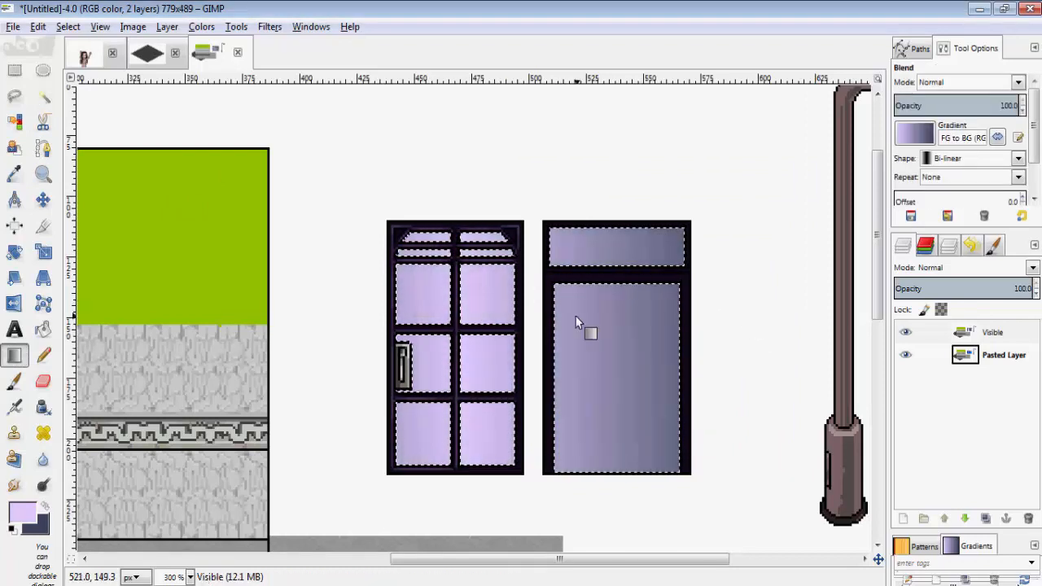
- Refill the door and window panes at several diagonal angles, ending with a pale band rising from between door and window
drag(493, 360, 593, 137)
drag(556, 322, 600, 109)
drag(476, 483, 612, 198)
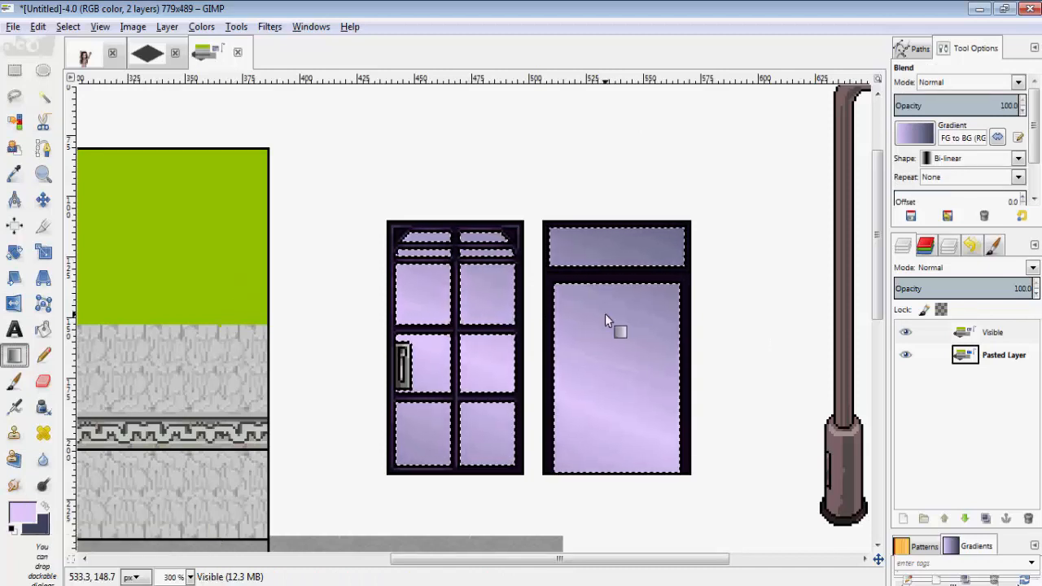
drag(552, 355, 618, 191)
drag(535, 382, 688, 122)
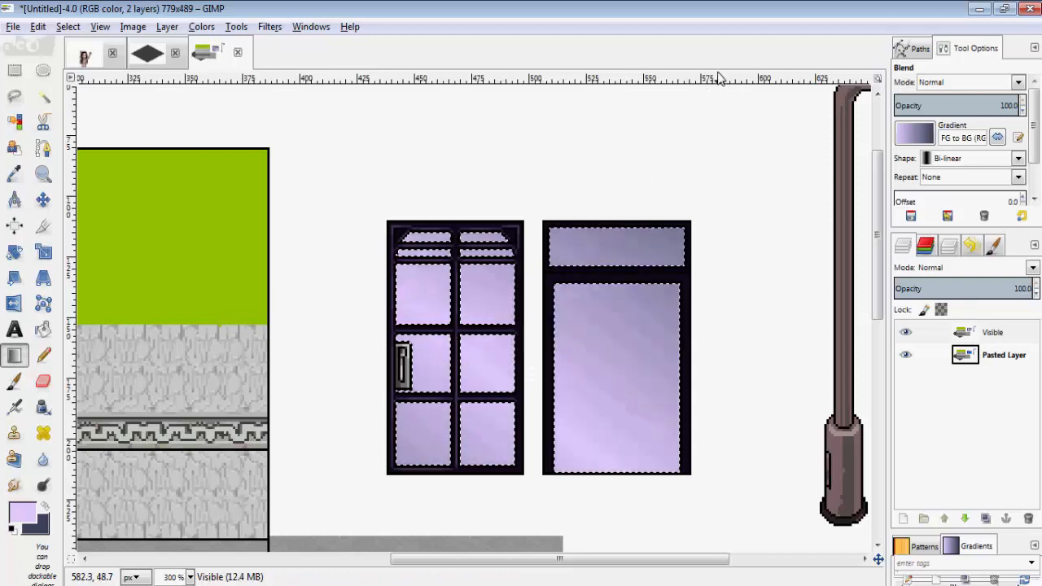
drag(534, 372, 735, 28)
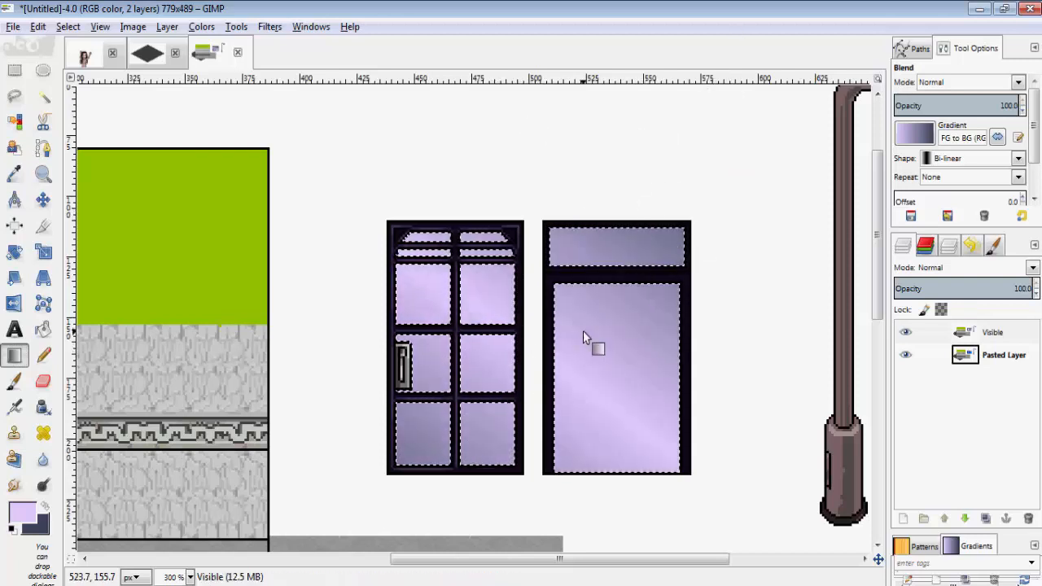
drag(516, 353, 684, 142)
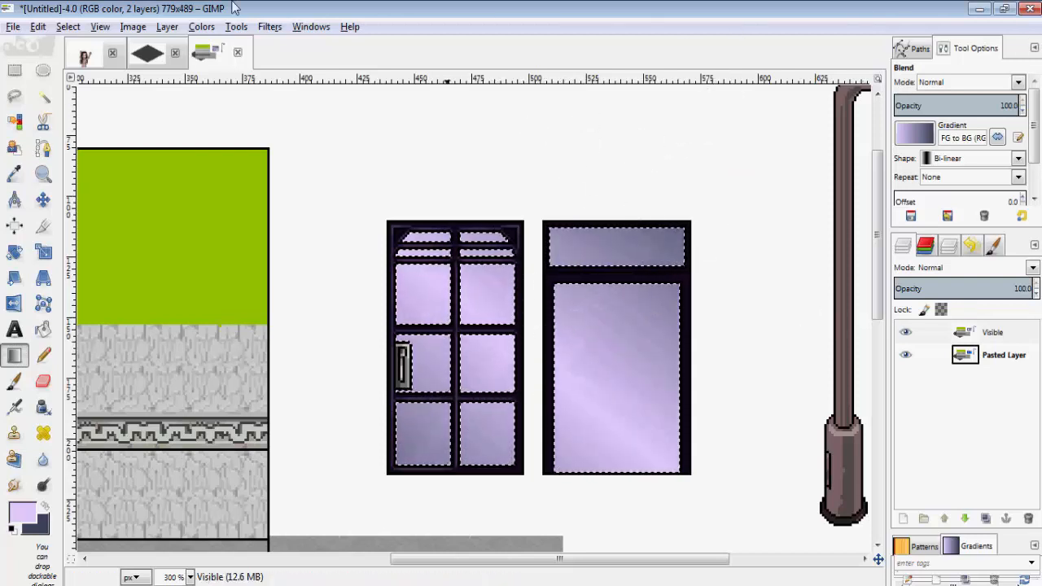
- Posterize the selected panes to 7 levels
click(270, 26)
mouse_move(214, 31)
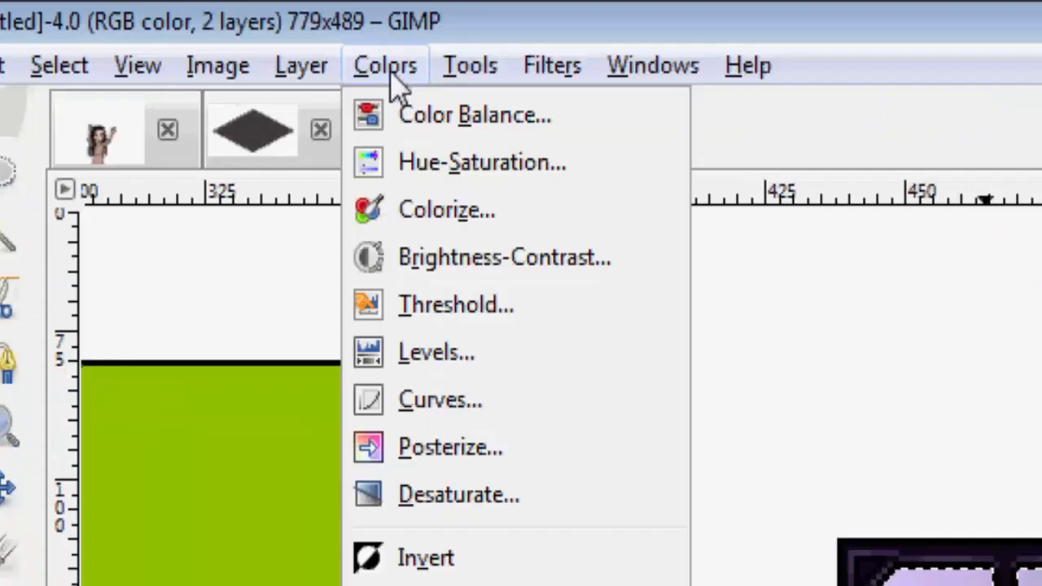
mouse_move(173, 29)
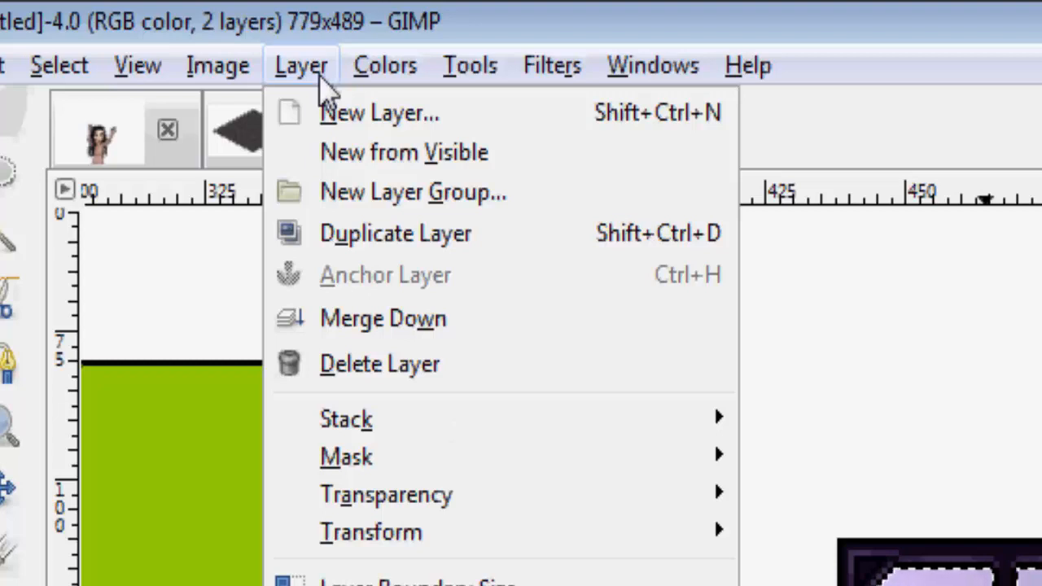
mouse_move(368, 86)
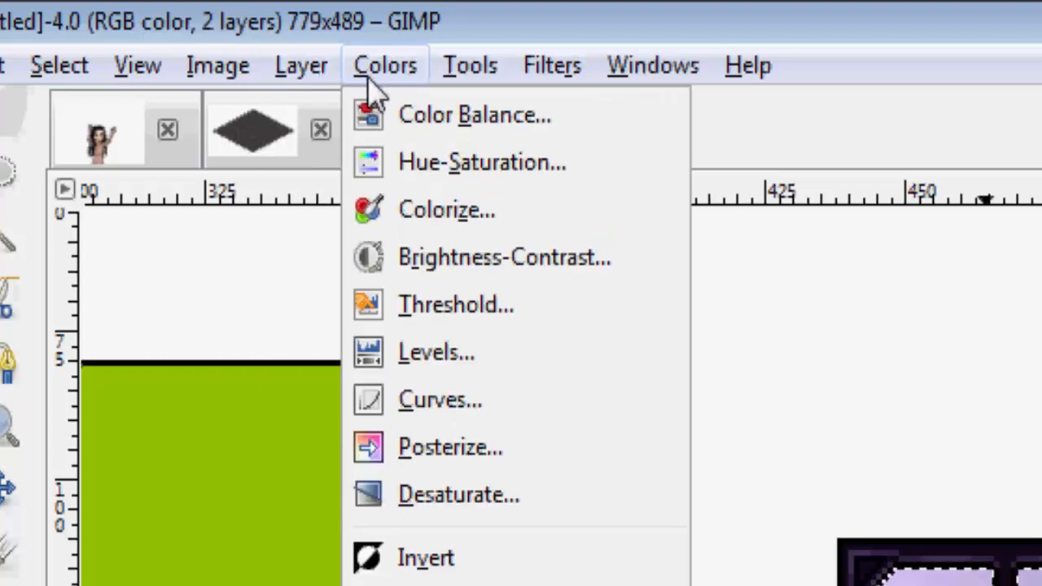
click(452, 476)
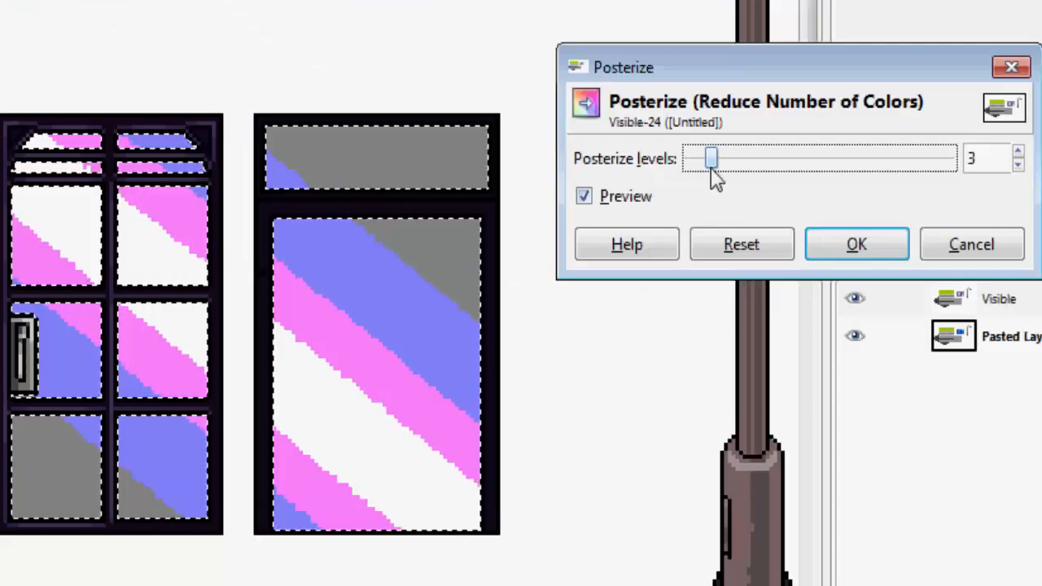
drag(713, 159, 760, 167)
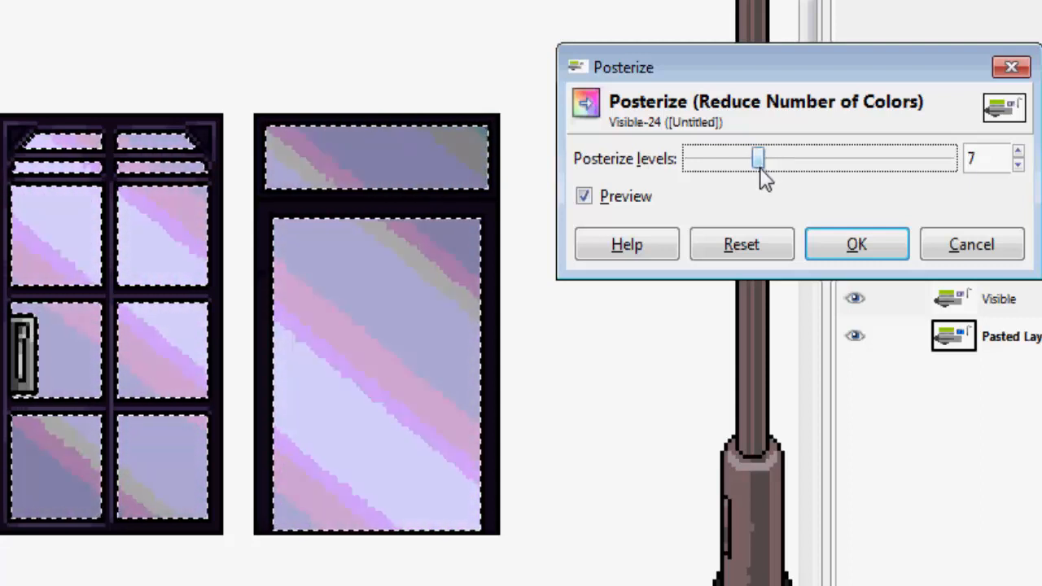
click(840, 250)
- Fuzzy-select the dark inner bands of the window frame around both panes
scroll(511, 344, down, 3)
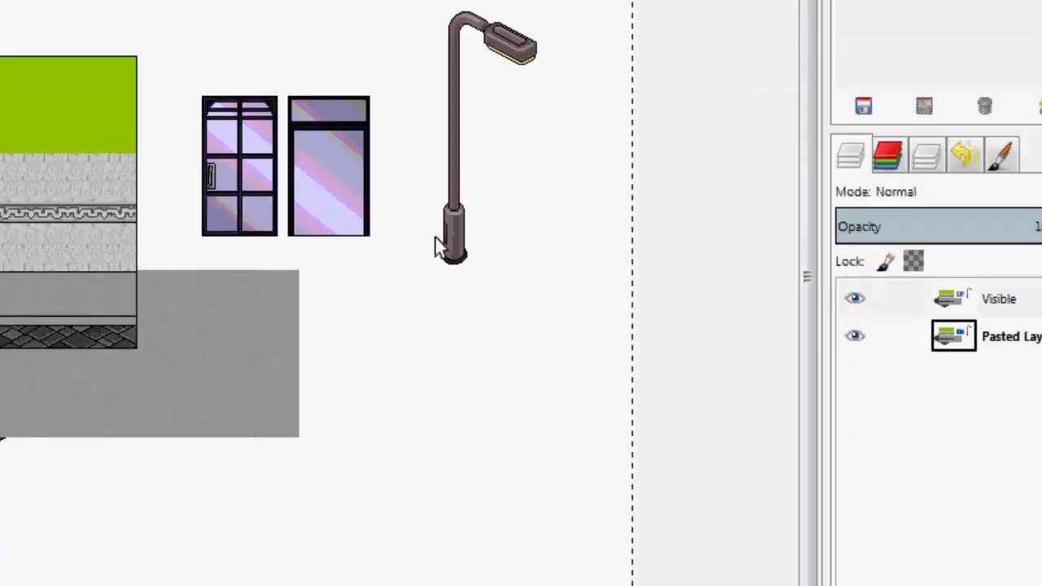
scroll(437, 246, up, 5)
scroll(284, 226, down, 2)
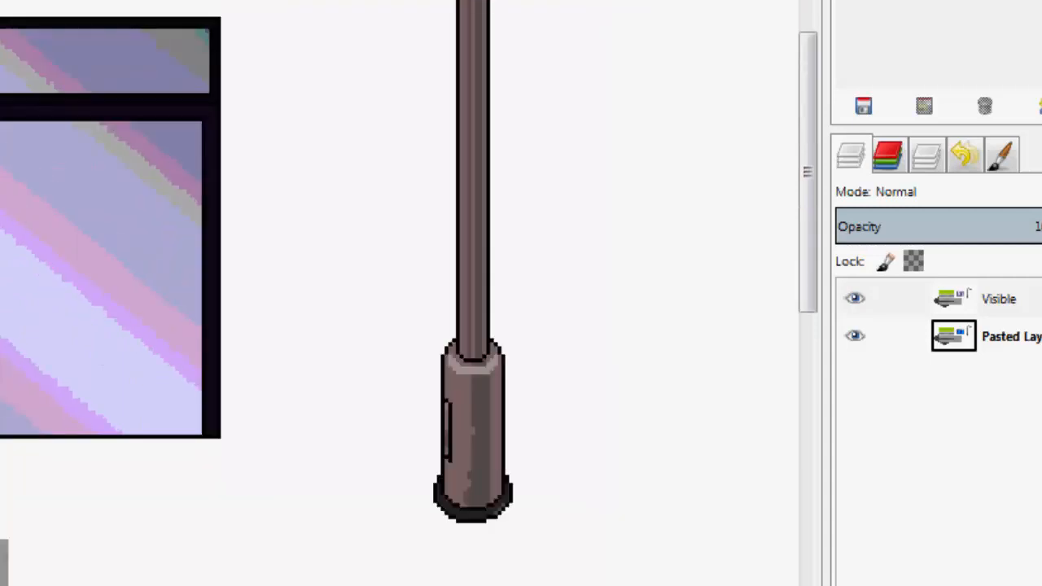
scroll(252, 316, down, 3)
scroll(372, 91, up, 2)
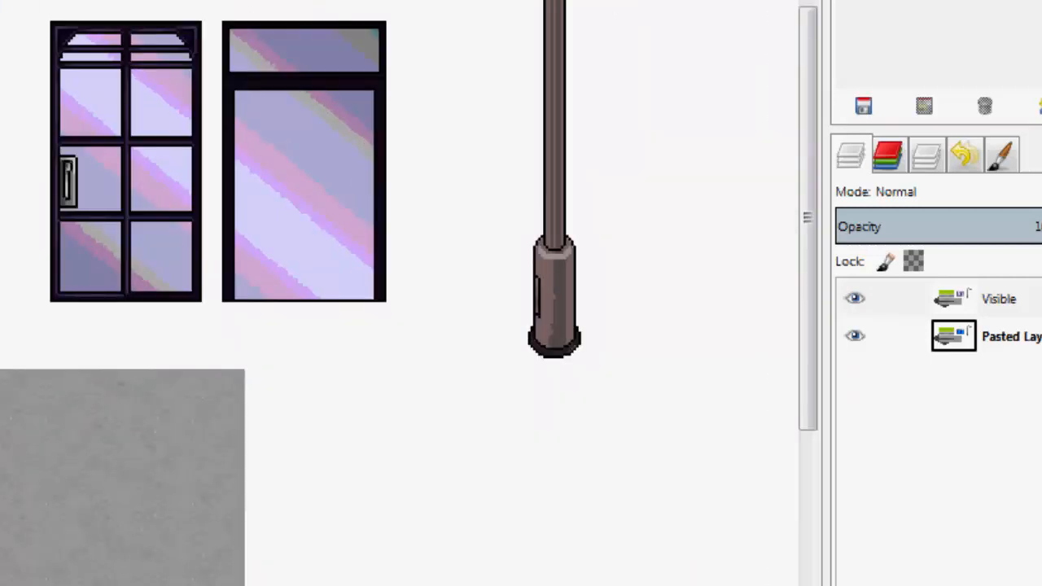
scroll(354, 171, down, 2)
click(855, 300)
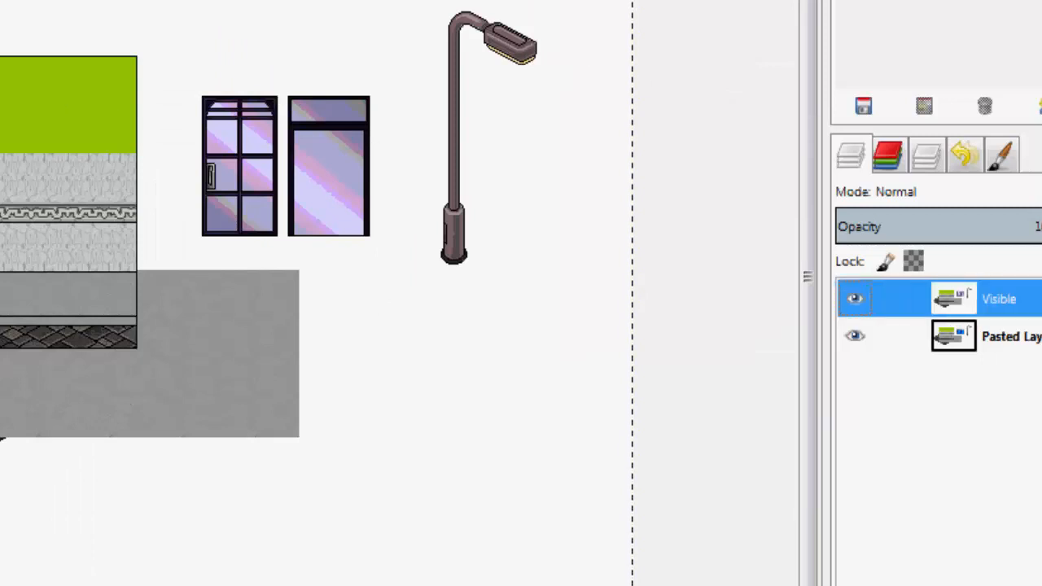
scroll(460, 77, up, 3)
scroll(156, 204, up, 2)
key(u)
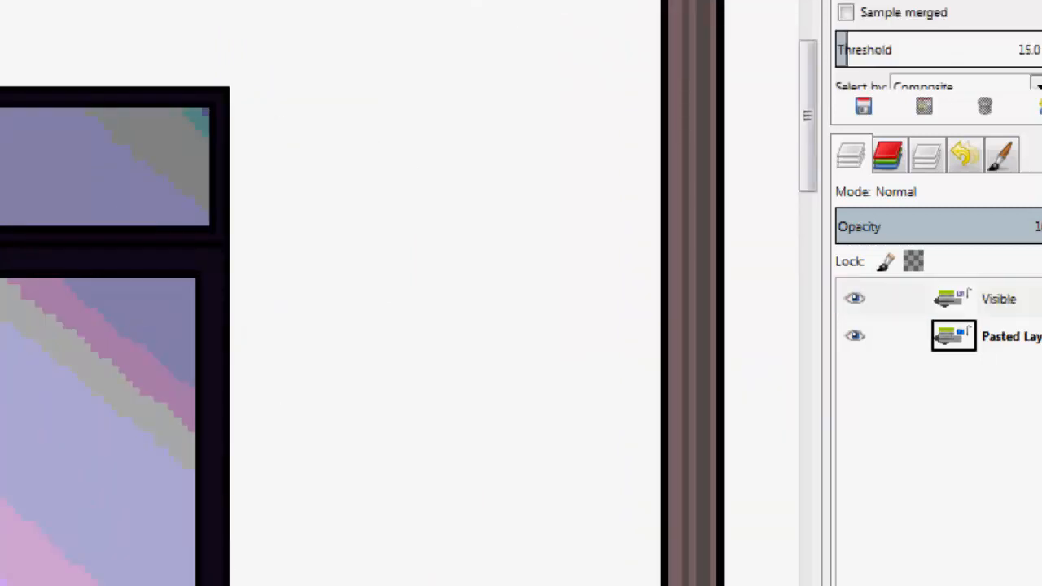
scroll(358, 293, up, 2)
shift+click(82, 270)
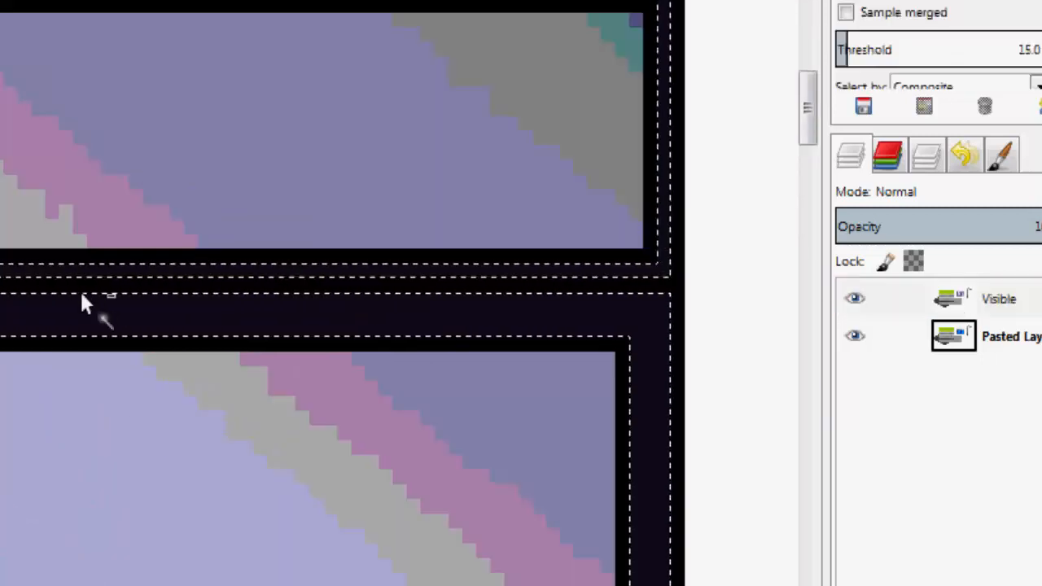
- Set both Blend colours to near-black tones, with foreground 232629, and fill the selected window frame diagonally
scroll(81, 293, down, 4)
key(n)
key(l)
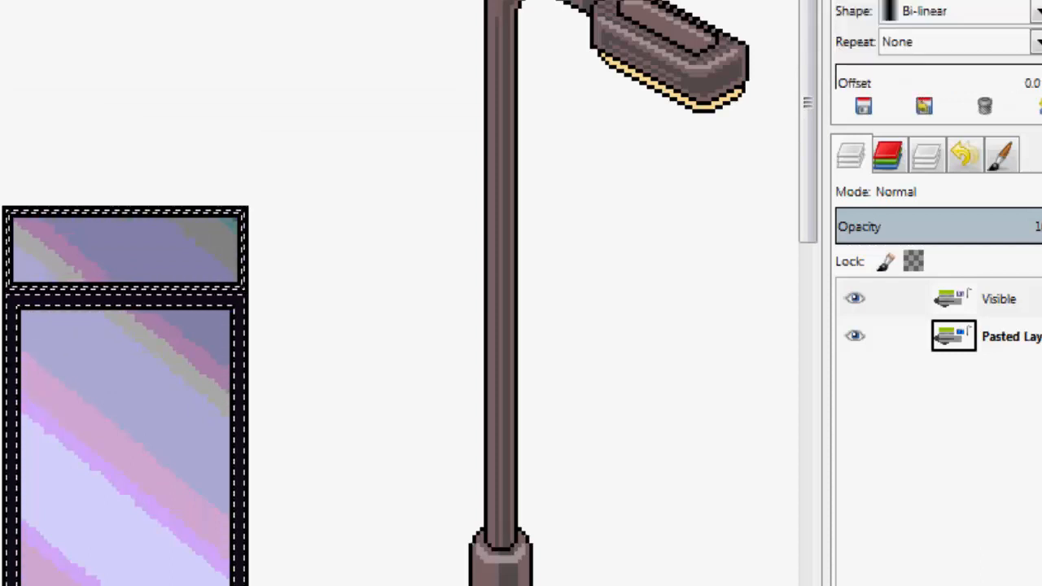
click(22, 512)
drag(298, 211, 236, 310)
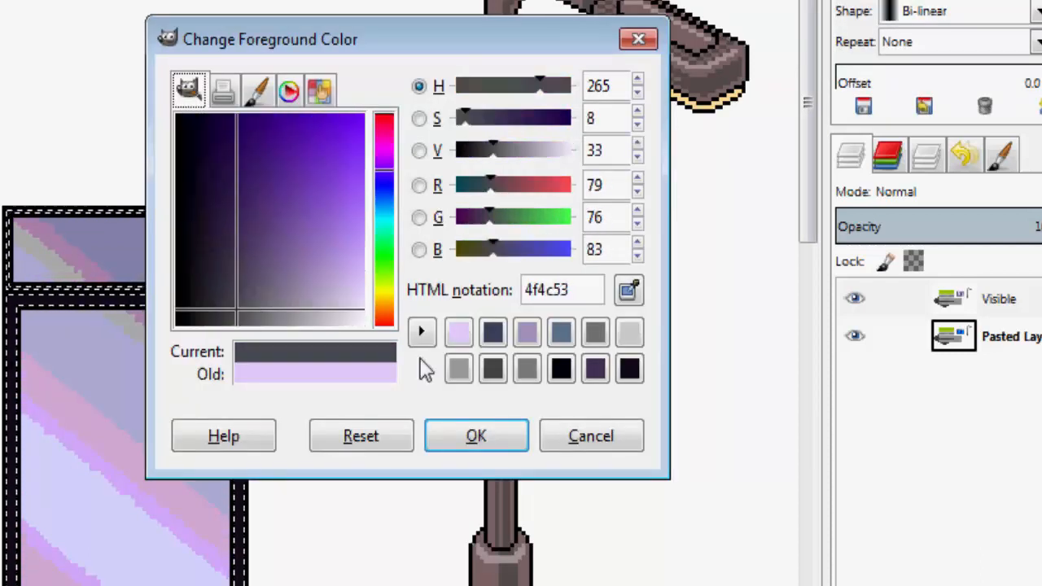
click(561, 371)
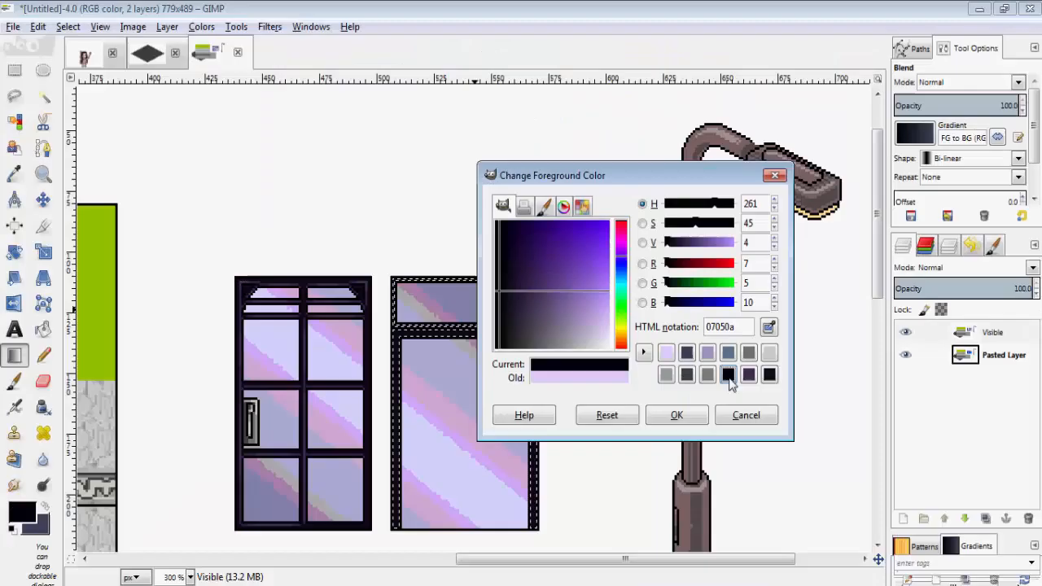
drag(529, 308, 512, 325)
click(676, 417)
click(22, 511)
click(676, 415)
drag(464, 420, 507, 371)
- Set the foreground to a medium purplish grey and refill the selected window frame with a diagonal gradient
scroll(506, 369, up, 3)
click(22, 511)
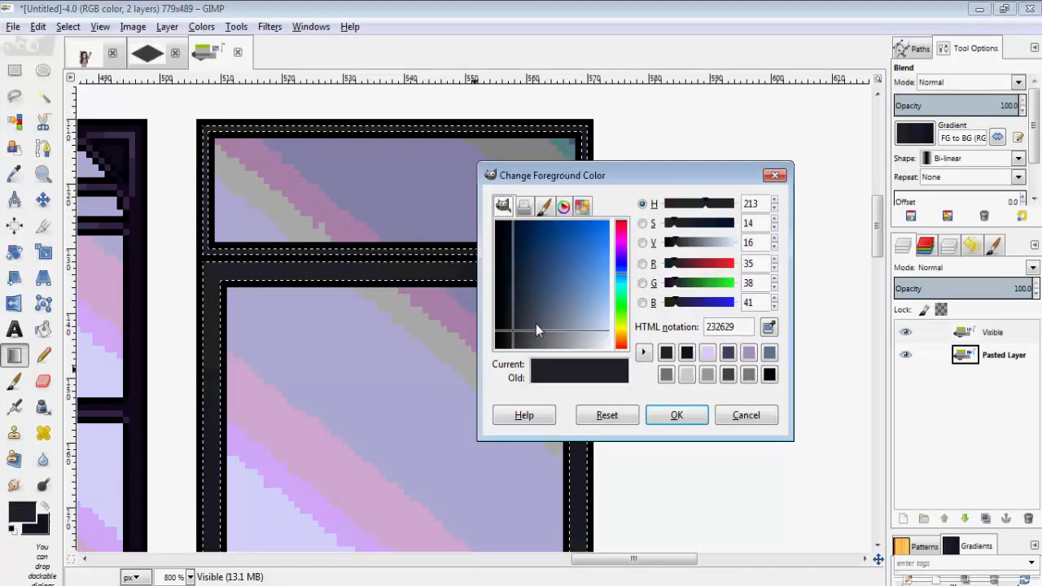
click(742, 376)
click(728, 375)
click(621, 260)
drag(546, 306, 546, 328)
click(676, 416)
drag(465, 370, 573, 259)
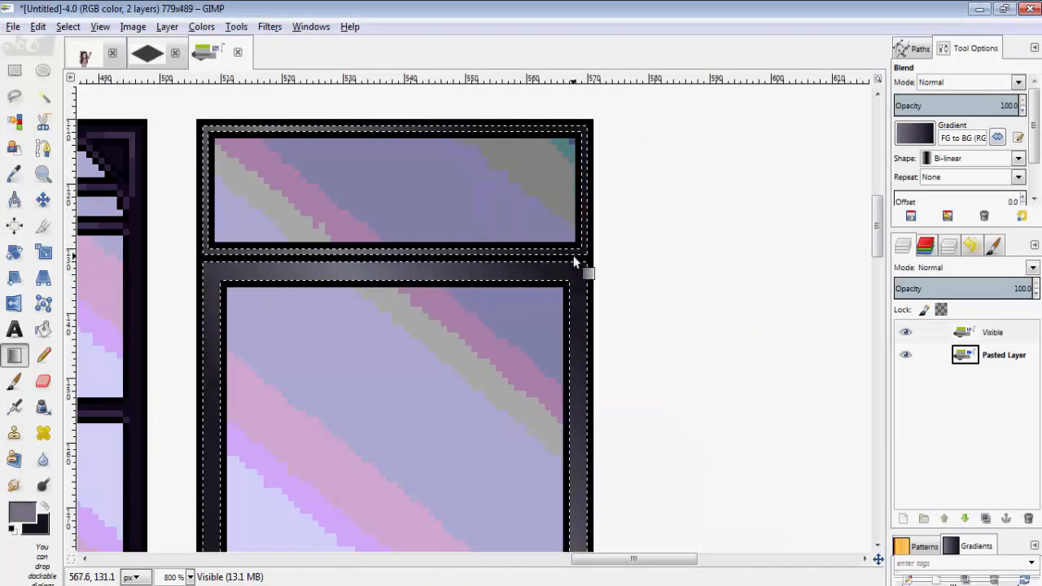
- Posterize the selected window frame with more than 3 levels
scroll(573, 259, down, 3)
scroll(537, 242, up, 3)
click(201, 26)
click(232, 179)
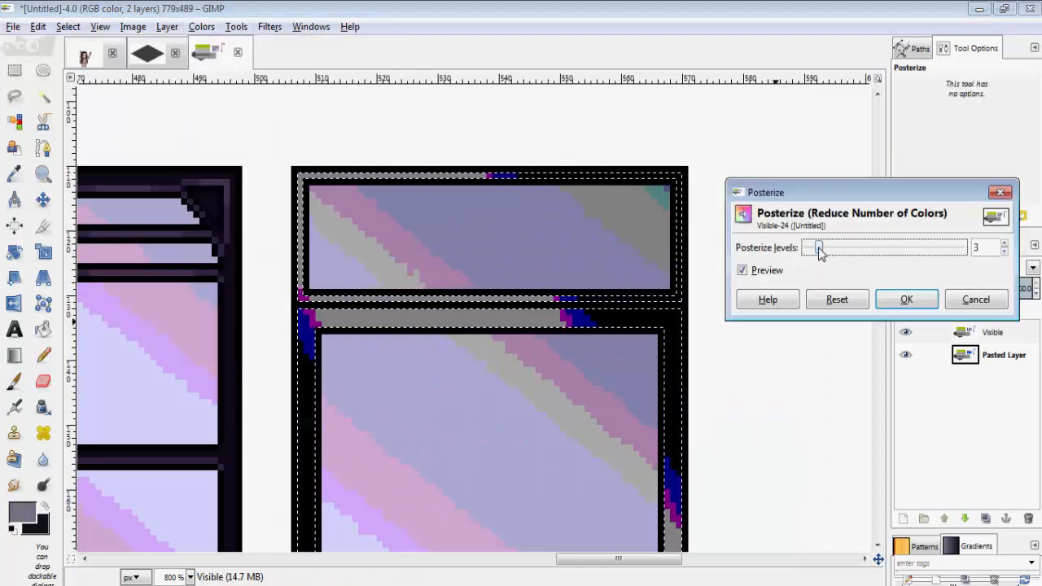
mouse_move(814, 248)
mouse_down()
mouse_move(898, 252)
mouse_move(861, 253)
mouse_up()
click(894, 304)
- Activate the Pencil, set the foreground to pale lavender bdbdd2 and try a highlight on the frame below the upper pane
scroll(681, 336, down, 4)
scroll(677, 335, up, 5)
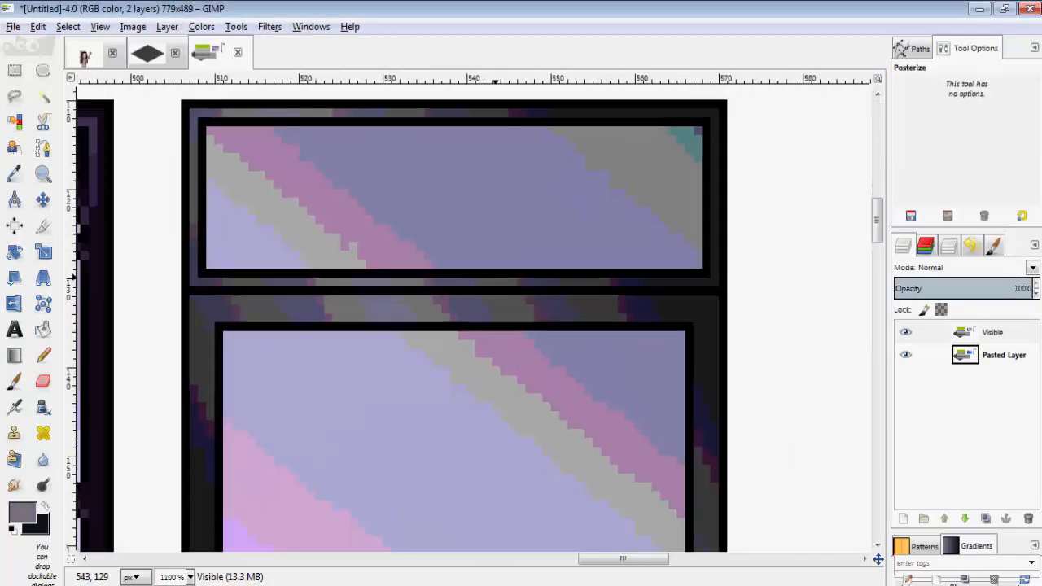
click(44, 355)
click(22, 514)
click(580, 330)
click(610, 236)
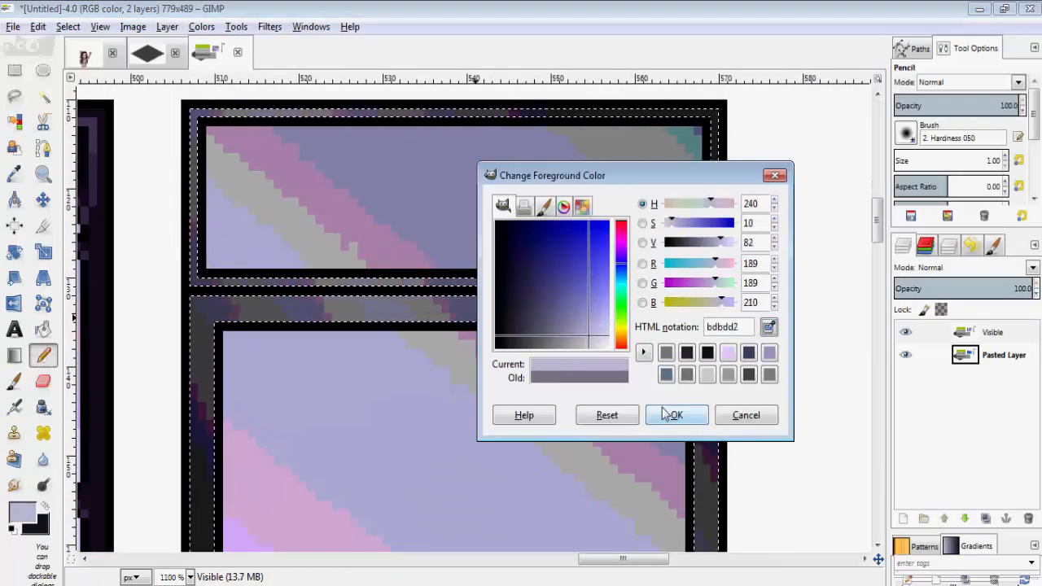
click(672, 414)
drag(226, 289, 674, 284)
key(minus)
- Darken the foreground to a bluish grey and draw a highlight along the frame band below the upper pane
click(22, 515)
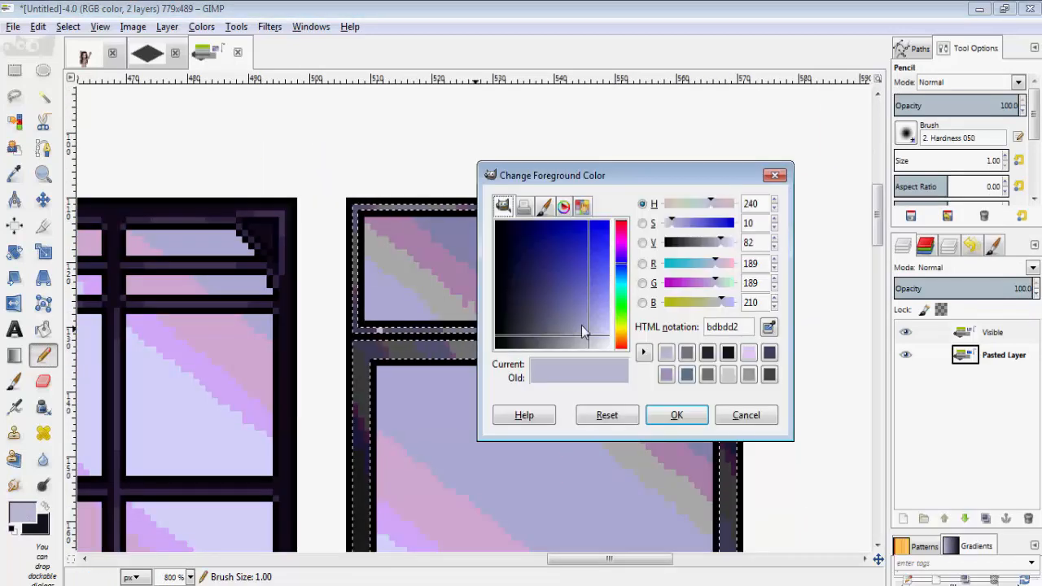
click(581, 325)
click(672, 413)
key(plus)
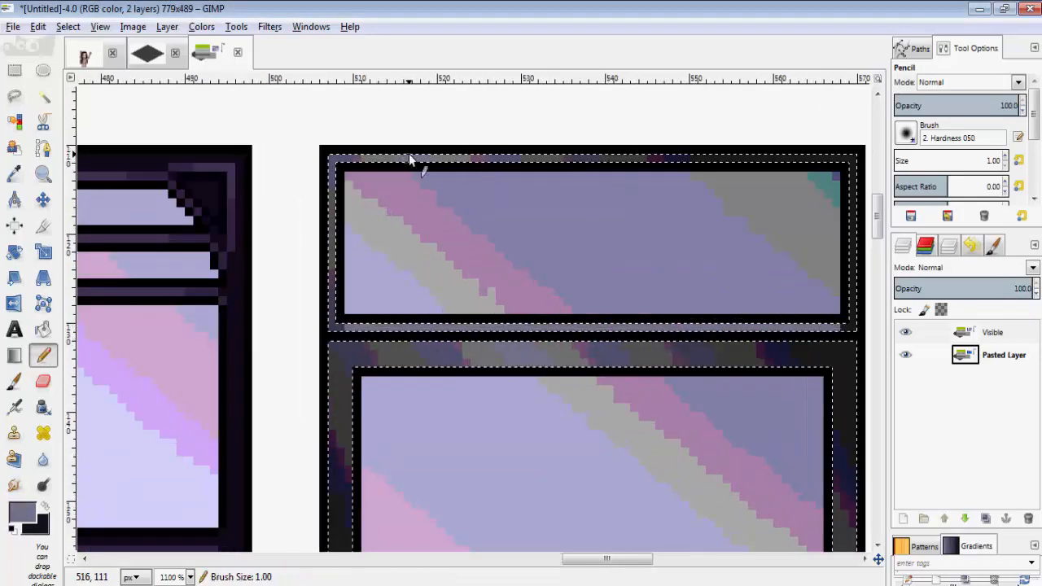
scroll(805, 159, down, 3)
scroll(560, 219, up, 3)
- Draw one-pixel bluish-grey highlights along the top and right inner edges of the frame around the large pane
click(441, 217)
scroll(488, 216, right, 2)
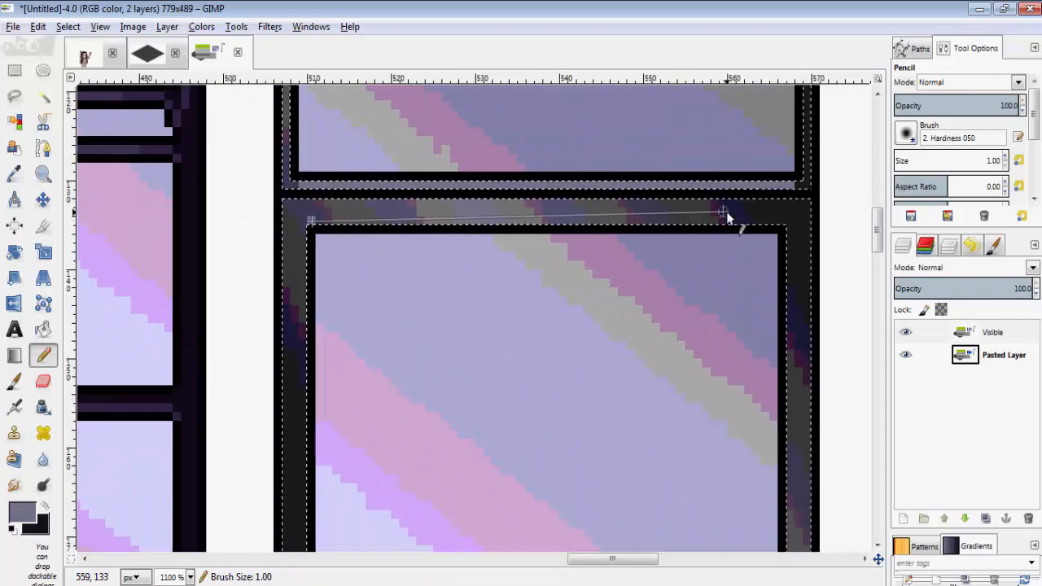
scroll(786, 326, down, 2)
scroll(702, 456, up, 2)
shift+click(703, 521)
scroll(700, 489, down, 2)
scroll(674, 456, up, 2)
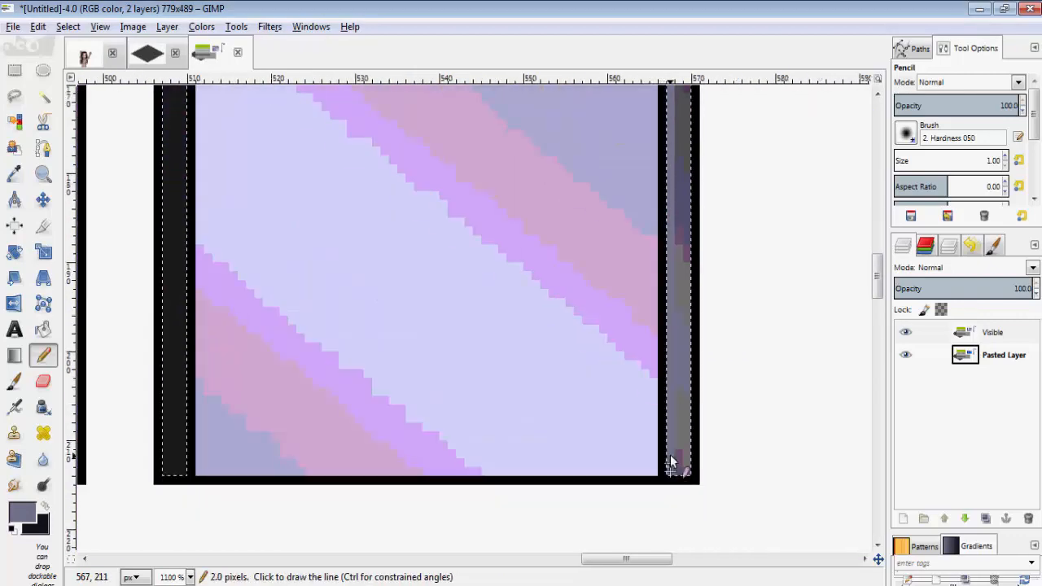
shift+click(672, 461)
- Draw the matching one-pixel highlight along the left inner edge of the large pane's frame
scroll(673, 455, down, 3)
scroll(535, 166, up, 2)
drag(540, 456, 498, 99)
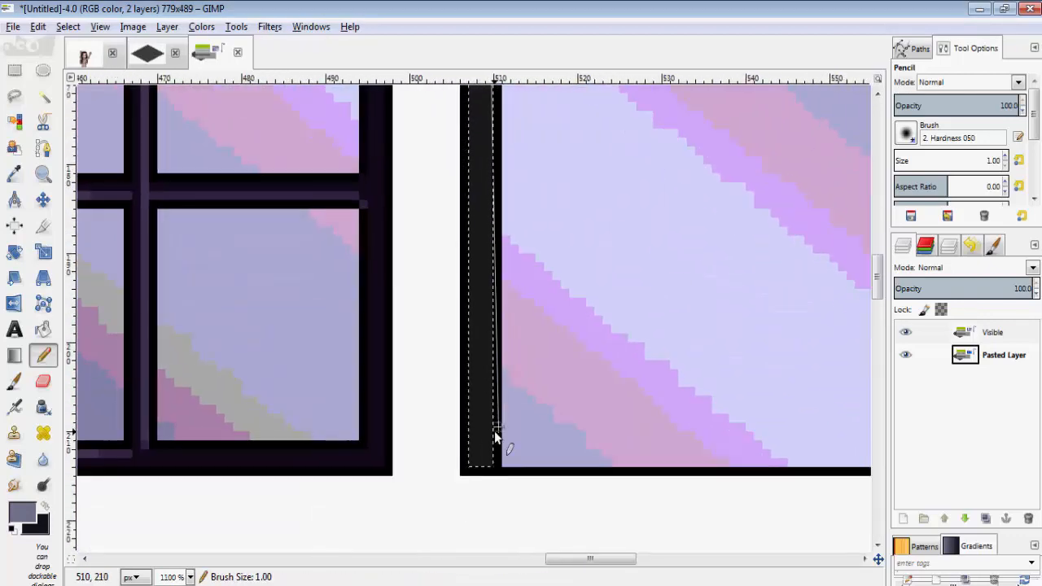
shift+click(491, 433)
- Draw a one-pixel bluish-grey line along the top outer edge of the large pane's frame
scroll(532, 363, down, 3)
scroll(526, 144, up, 3)
scroll(526, 145, up, 1)
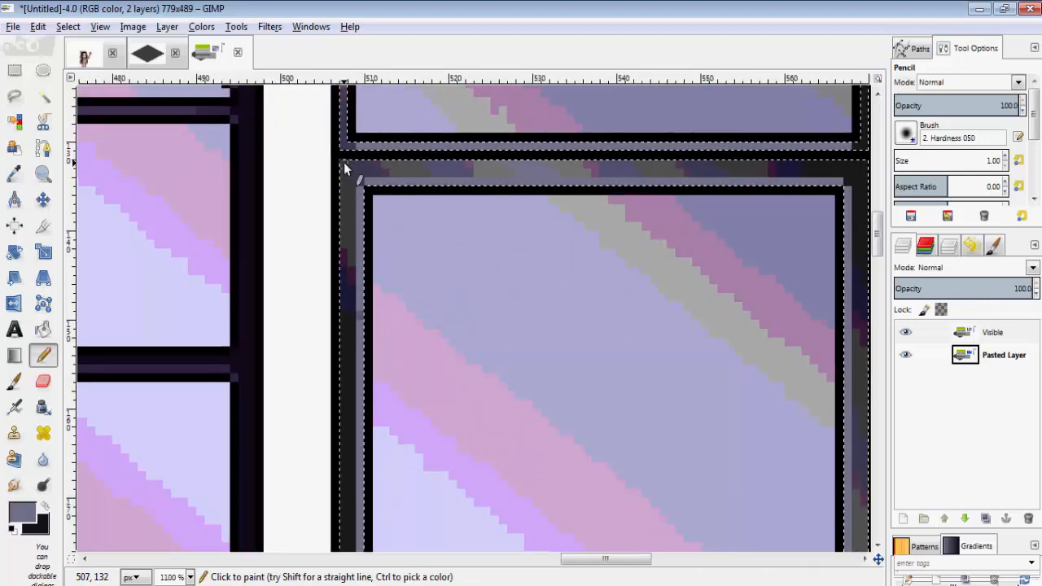
shift+click(813, 171)
scroll(826, 167, down, 3)
scroll(669, 183, up, 3)
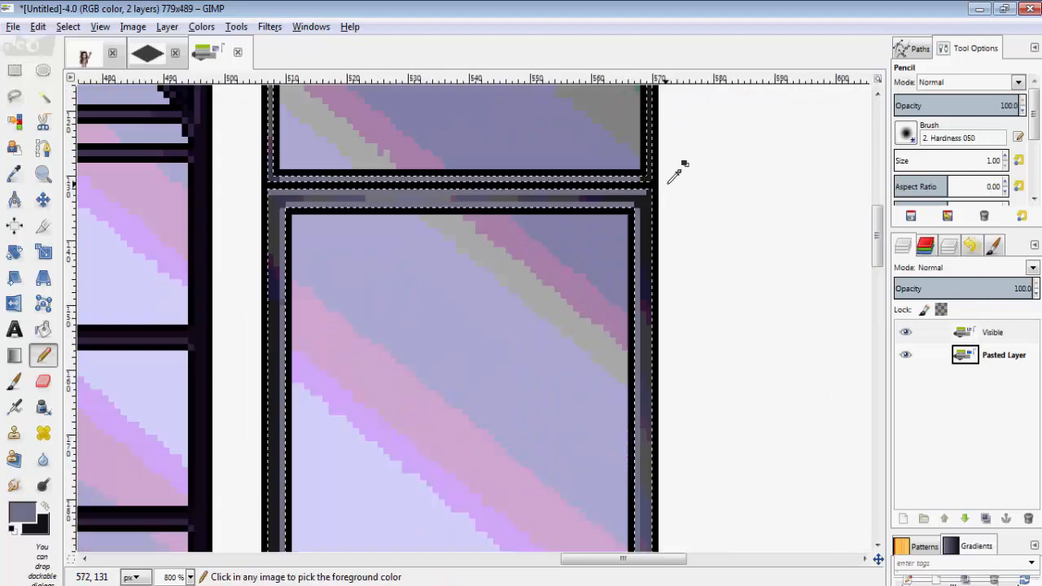
- Draw one-pixel bluish-grey highlights along the right and left outer edges of the large pane's frame
shift+click(643, 197)
drag(640, 521, 516, 405)
scroll(483, 326, down, 3)
scroll(373, 149, up, 3)
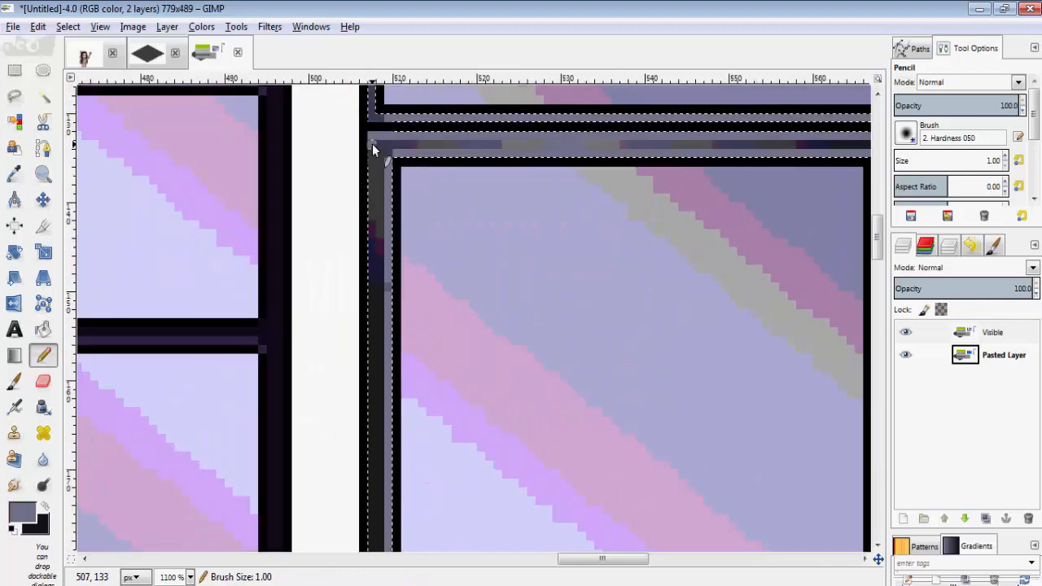
scroll(372, 418, down, 5)
scroll(530, 290, up, 6)
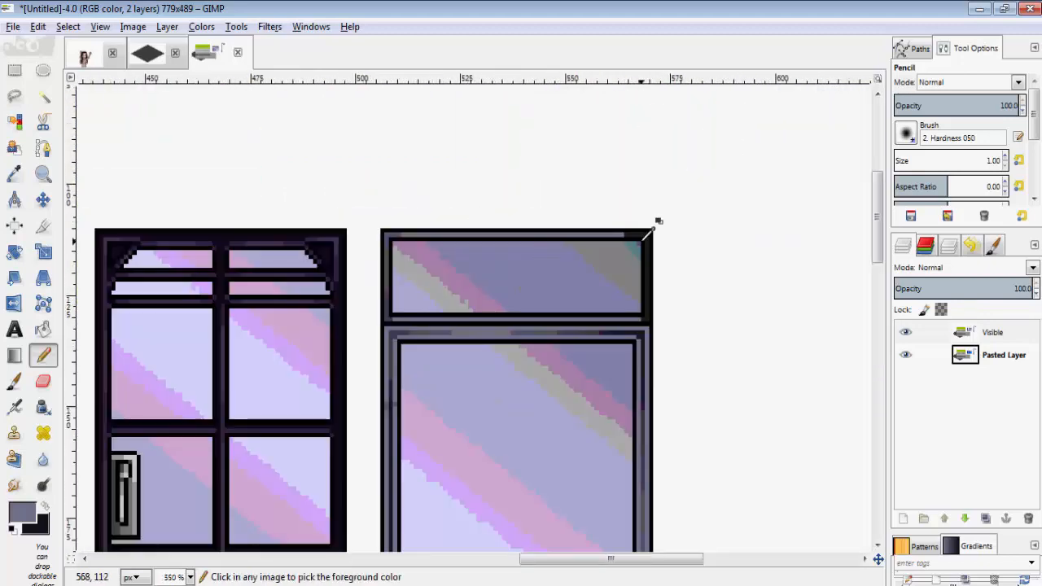
drag(595, 291, 682, 253)
- Copy the entire Visible layer, switch to Paint and paste it into the empty area below the wall textures
scroll(484, 203, down, 7)
key(ctrl+a)
click(1009, 335)
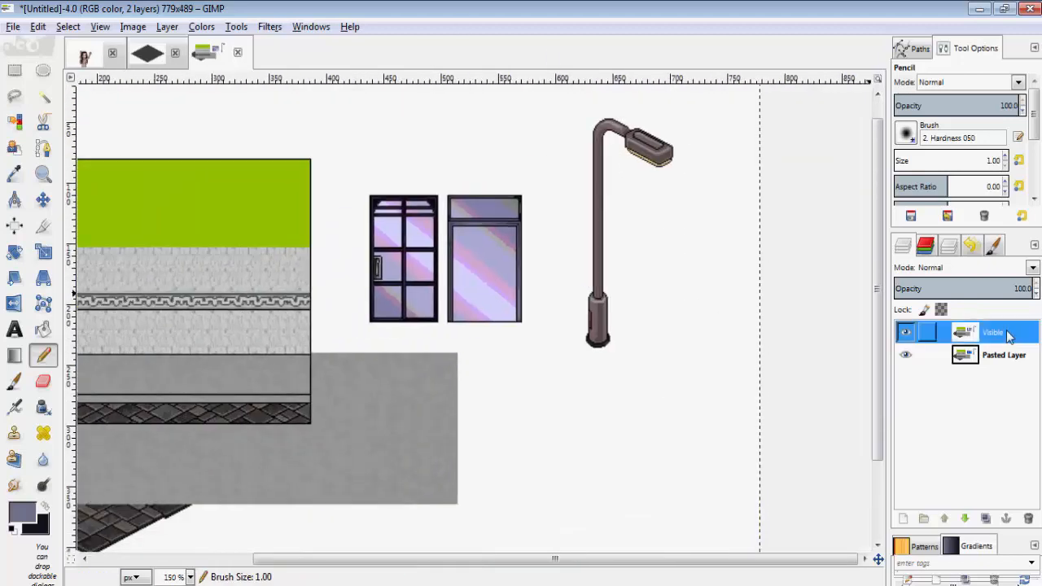
right_click(979, 334)
click(680, 307)
key(ctrl+c)
key(alt+Tab)
key(ctrl+v)
drag(298, 212, 361, 298)
click(21, 223)
drag(528, 281, 513, 283)
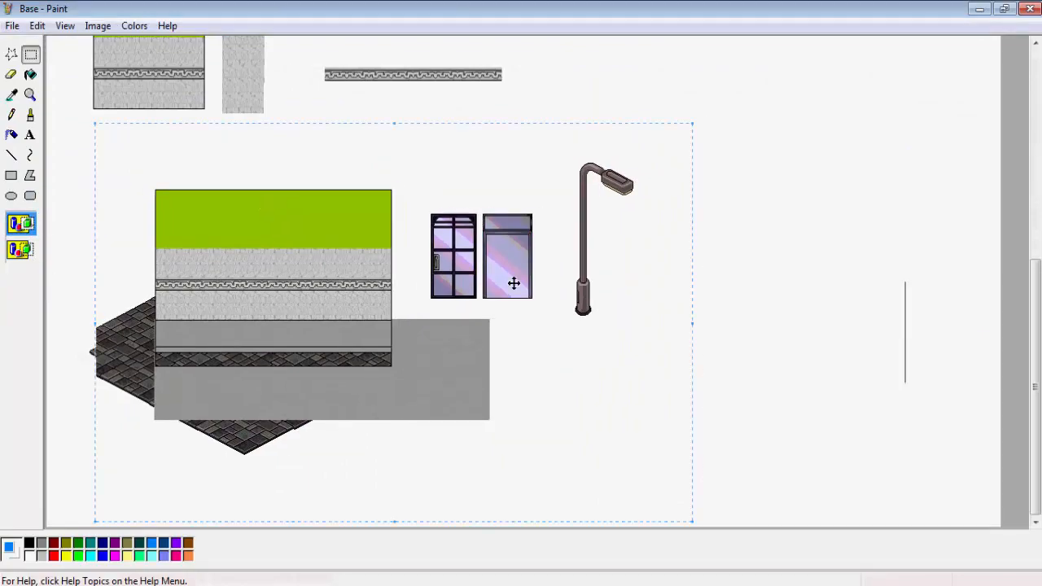
- Move the door and the window with a transparent background onto the stone wall, both standing on the sidewalk's upper edge
drag(427, 201, 279, 323)
click(21, 252)
drag(252, 254, 225, 259)
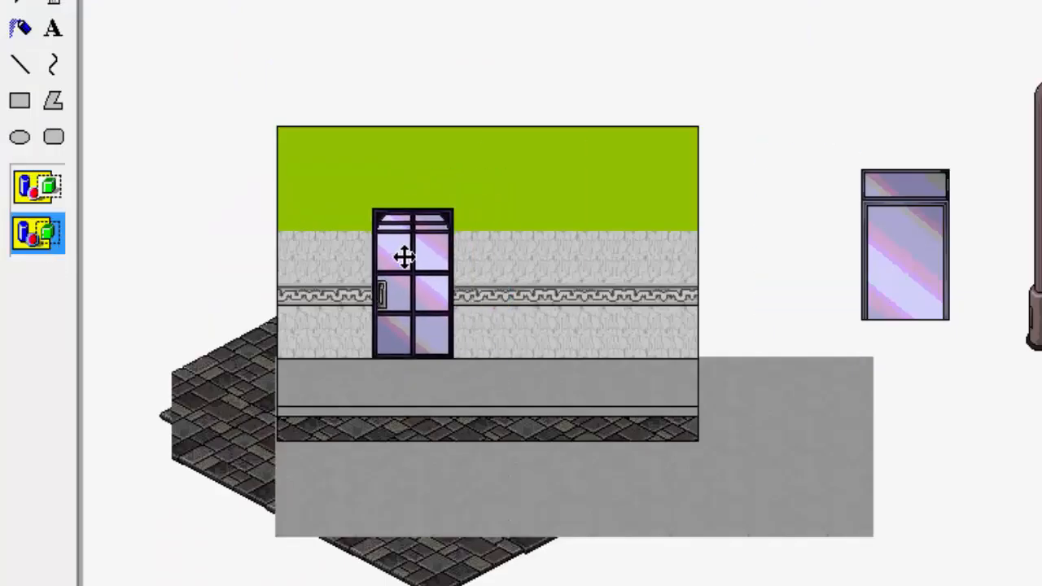
drag(832, 128, 989, 342)
drag(914, 252, 588, 296)
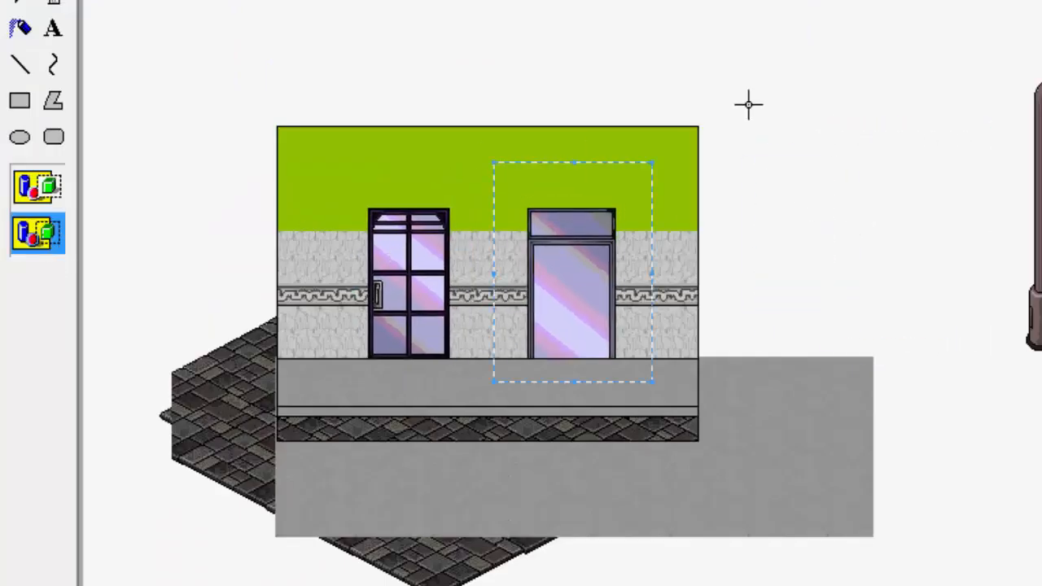
drag(581, 241, 537, 241)
- Duplicate the window directly beside the first one and move the street lamp onto the sidewalk beside the door
right_click(539, 241)
click(599, 328)
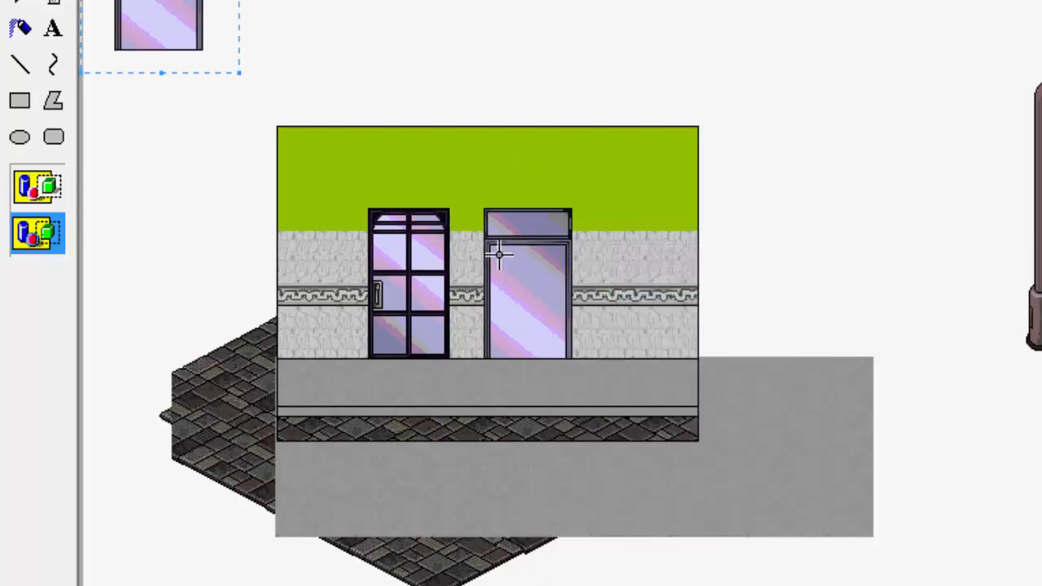
drag(183, 25, 635, 319)
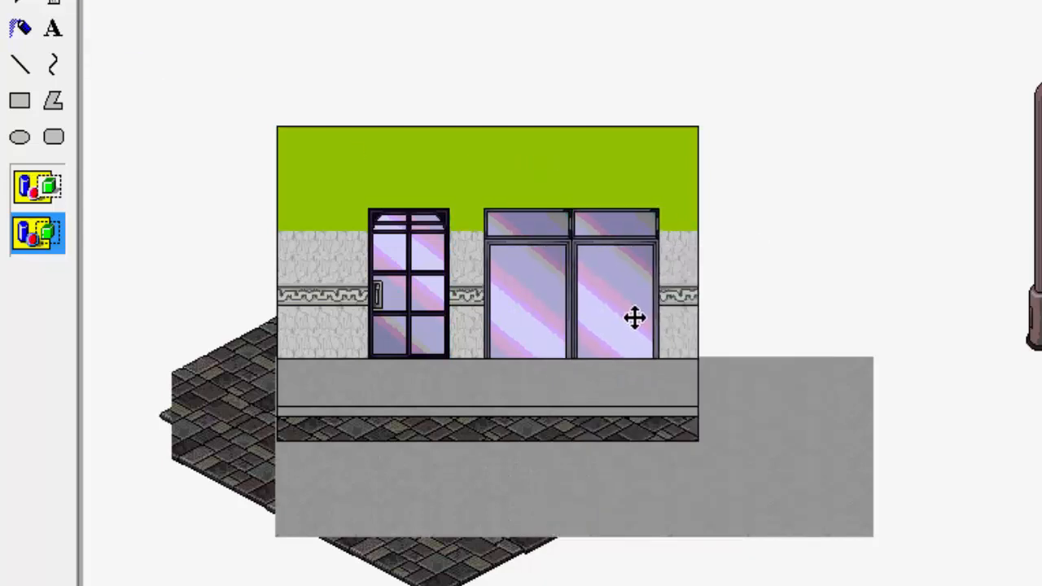
drag(1037, 285, 362, 340)
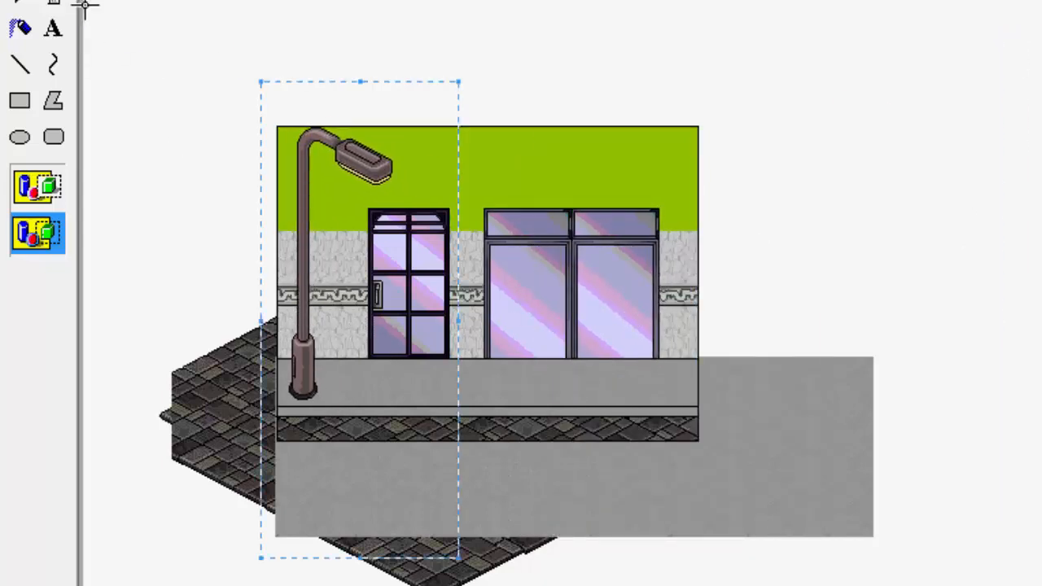
- Delete the leftover grey and cobblestone textures below and on both sides of the framed scene
click(30, 94)
click(568, 287)
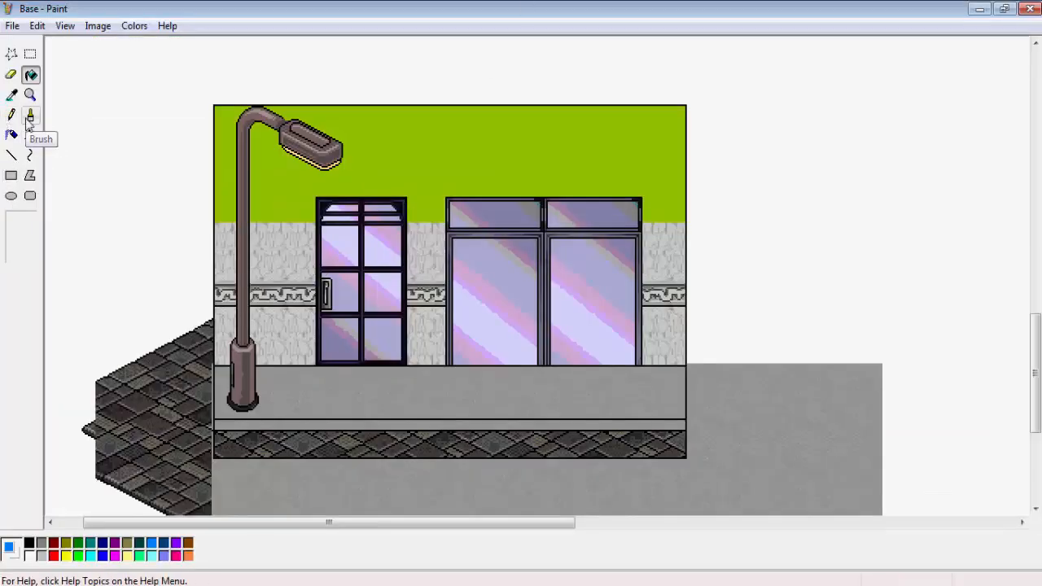
click(30, 54)
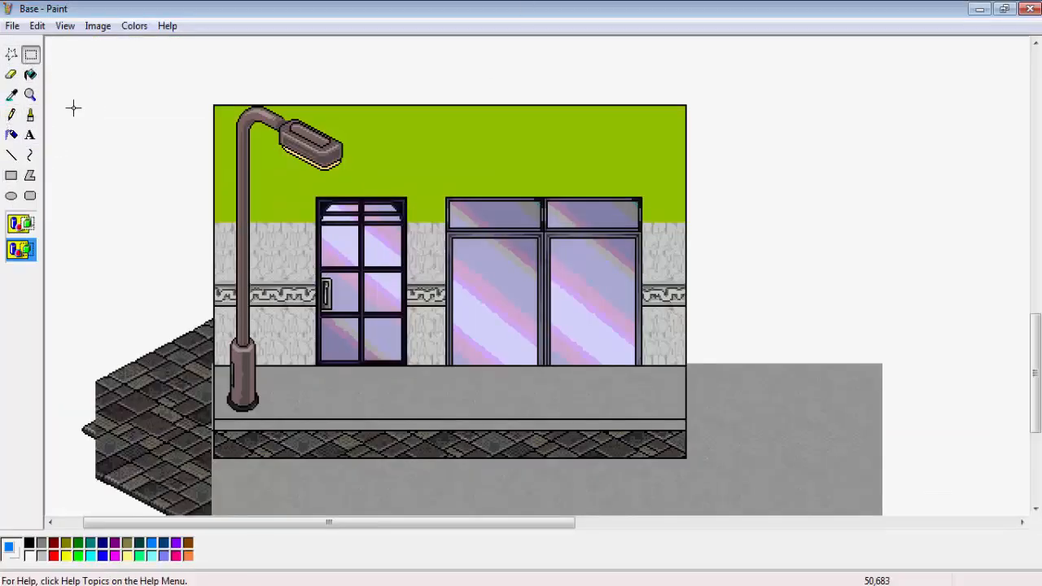
scroll(72, 107, down, 3)
drag(203, 341, 840, 513)
key(Delete)
drag(922, 223, 689, 455)
key(Delete)
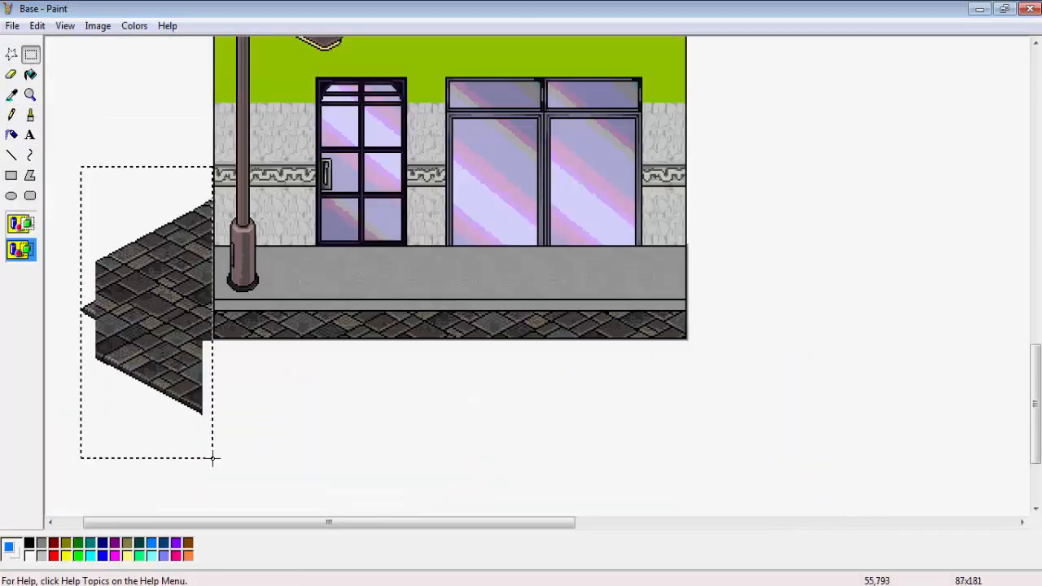
key(Delete)
scroll(57, 94, up, 3)
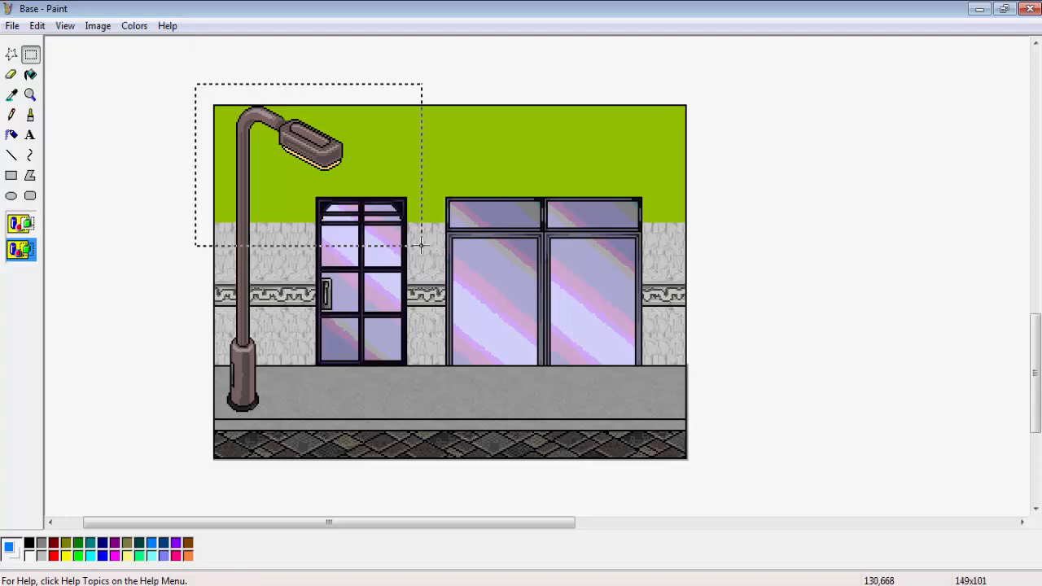
- Select the cleaned-up storefront scene with a margin around it and copy it
key(ctrl+a)
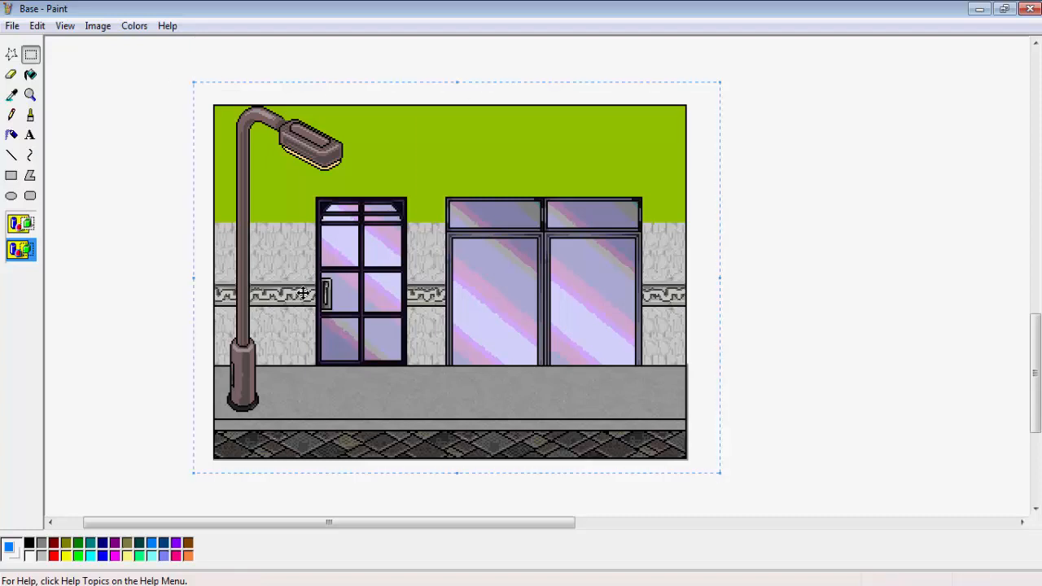
click(17, 218)
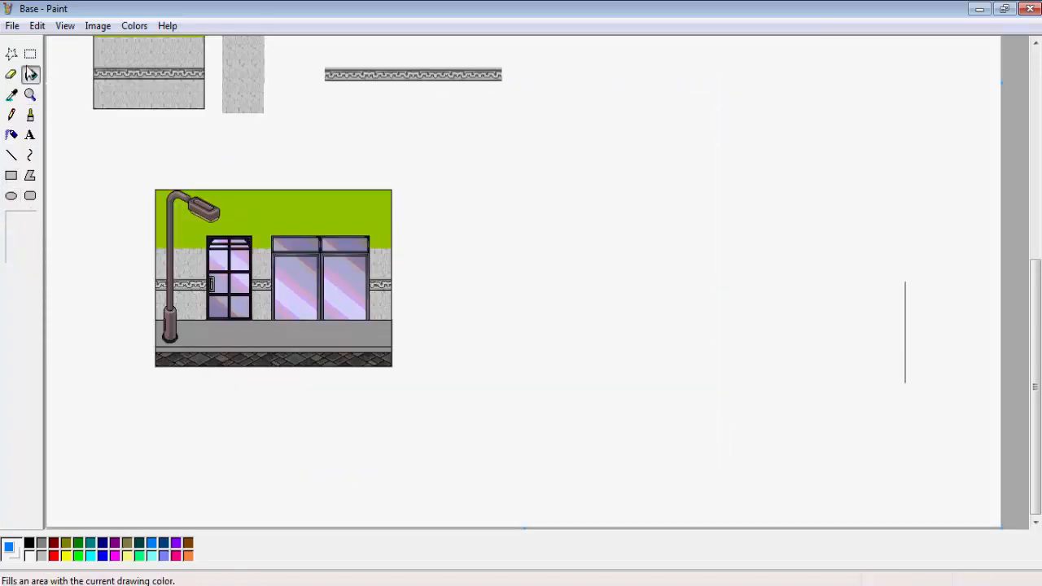
drag(392, 402, 435, 402)
right_click(350, 295)
click(383, 325)
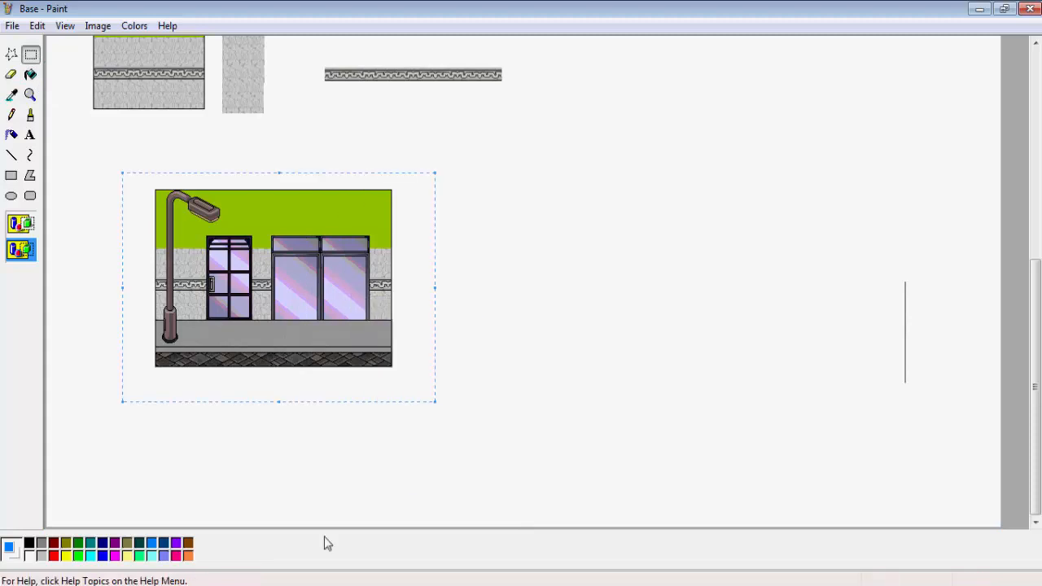
mouse_move(352, 585)
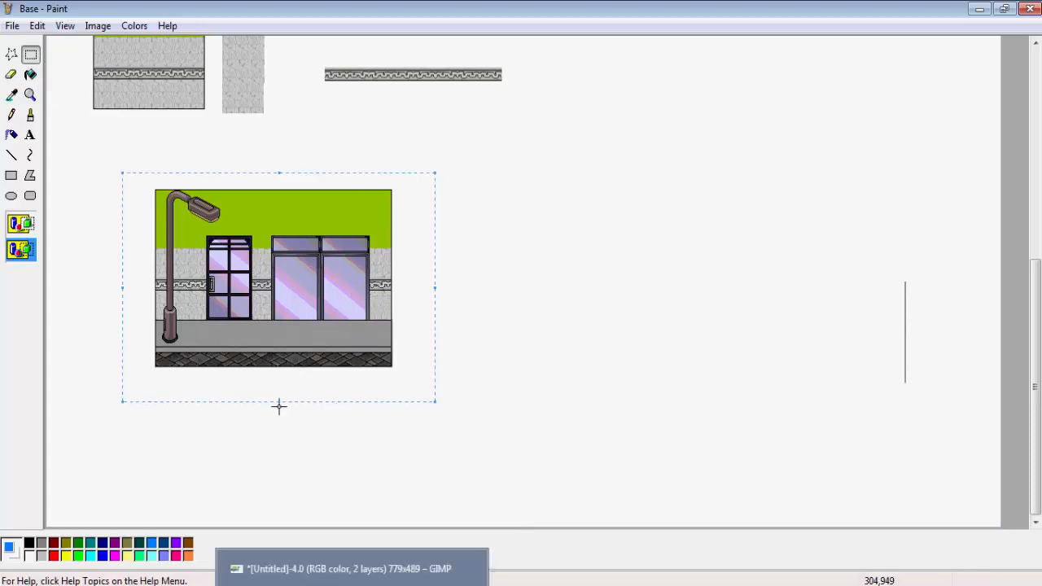
right_click(303, 309)
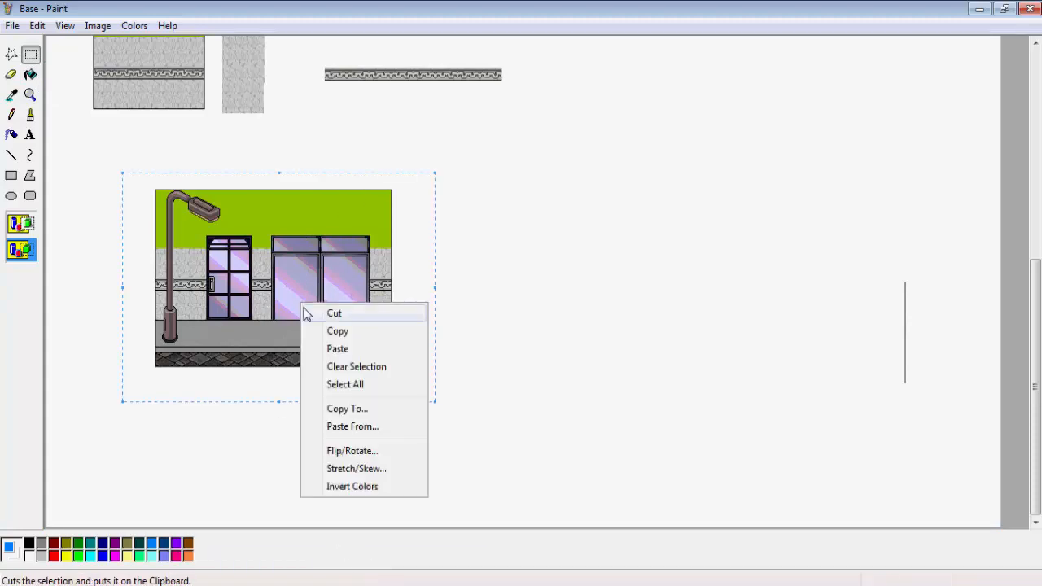
click(338, 332)
- Switch to GIMP, create a new layer from the visible artwork in the waving-girl image and copy it for Paint
key(alt+Tab)
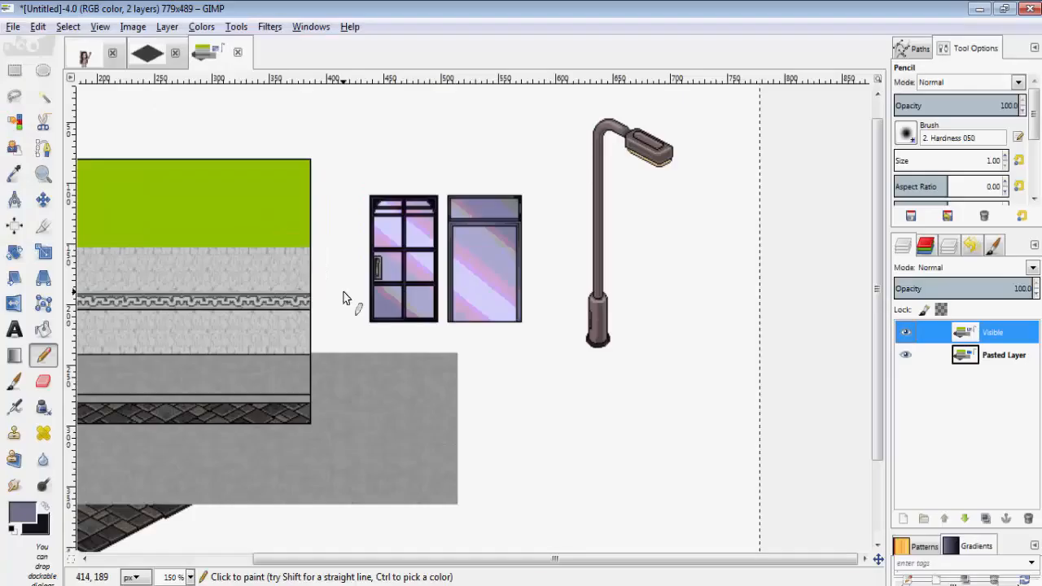
click(84, 57)
key(ctrl+v)
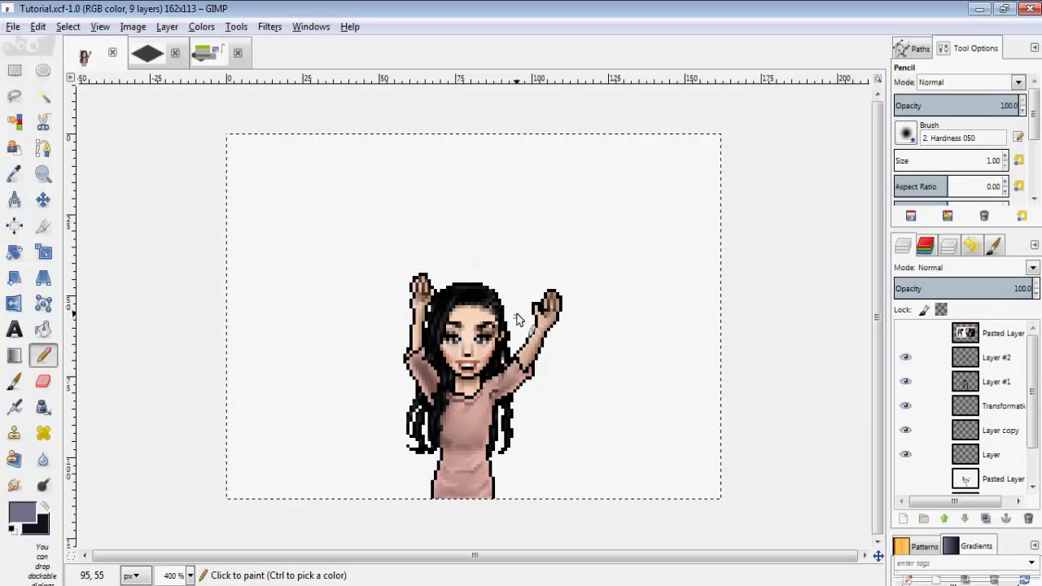
click(1012, 346)
right_click(1012, 345)
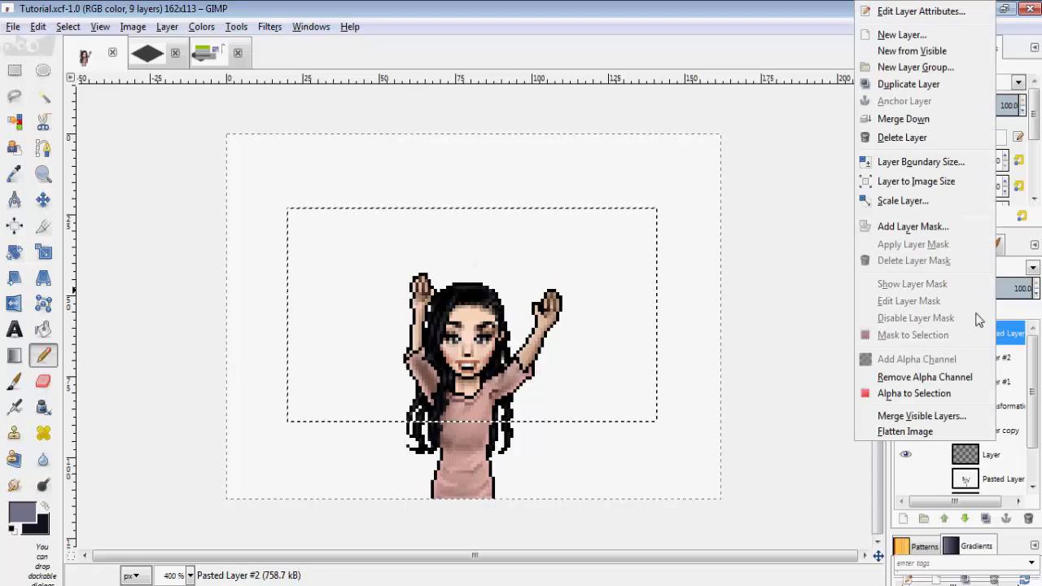
click(932, 55)
click(979, 10)
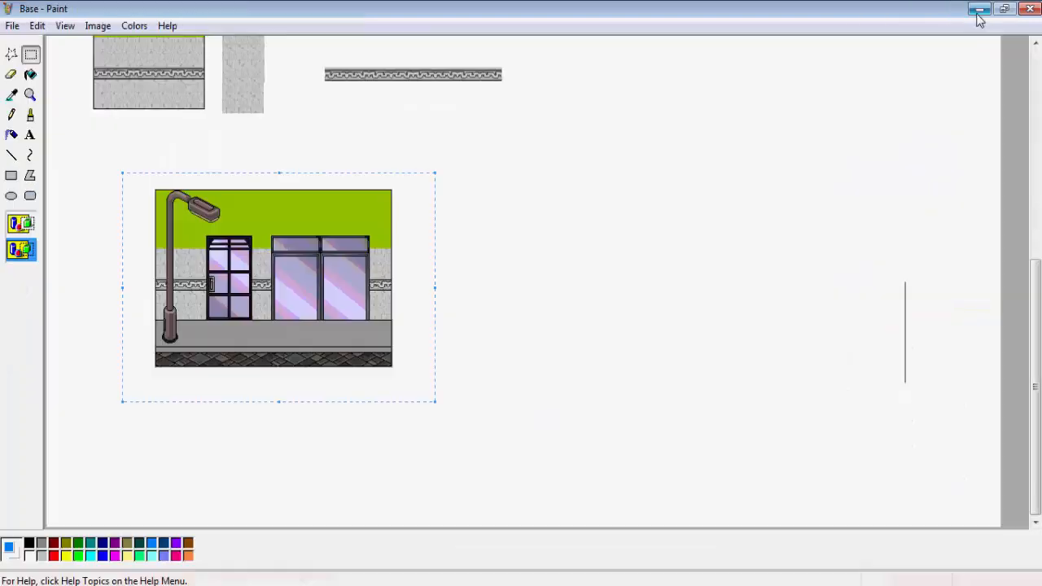
- Paste the girl below the scene, and place a second copy on the sidewalk in front of the first window
drag(107, 102, 248, 461)
click(30, 75)
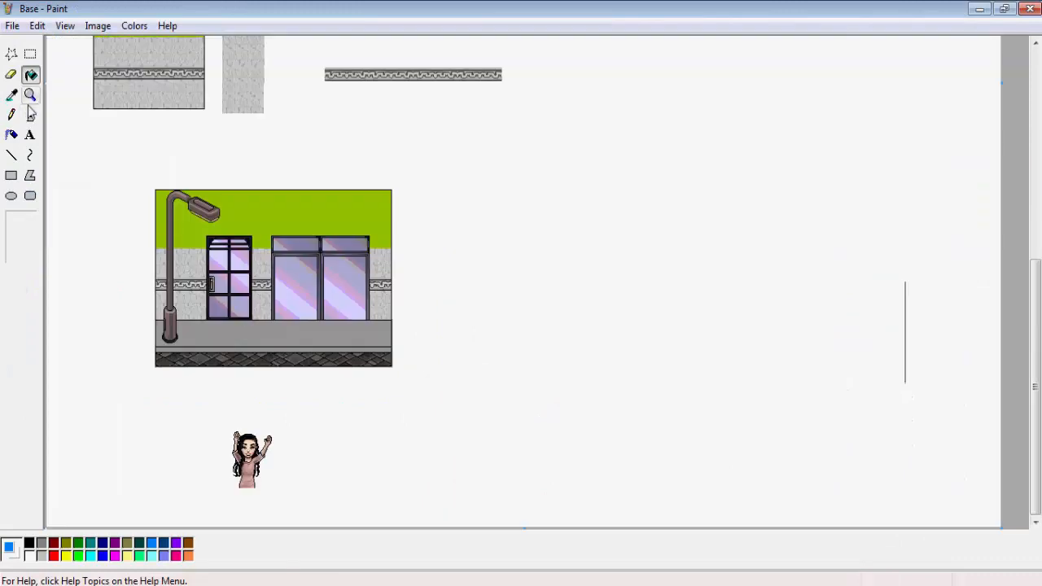
click(290, 299)
key(ctrl+v)
drag(243, 196, 521, 226)
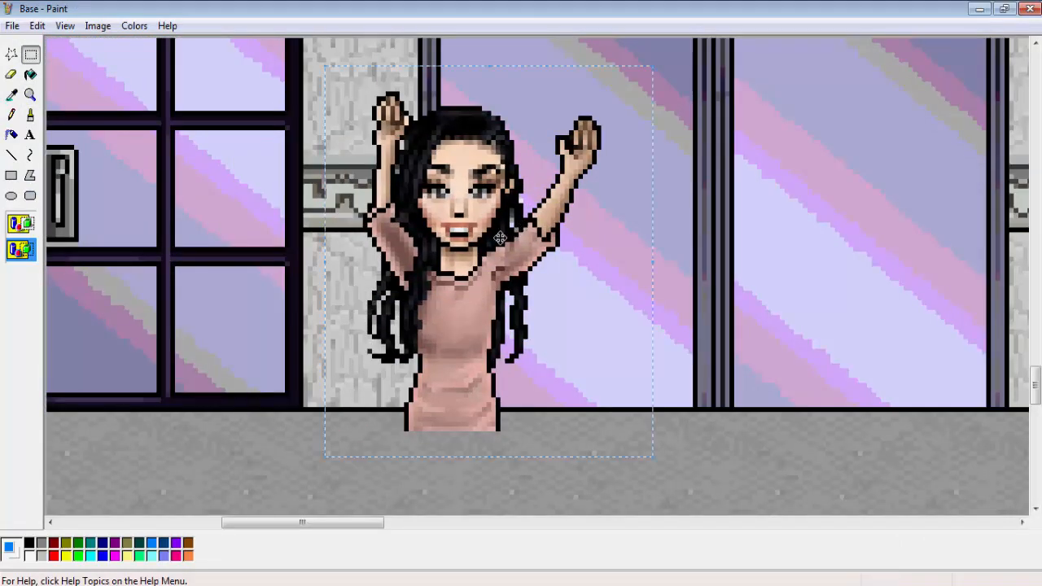
- Capture the enlarged area around the girl, door and windows as a screenshot and save it as A1 in PNG format
scroll(425, 274, up, 3)
drag(377, 523, 371, 522)
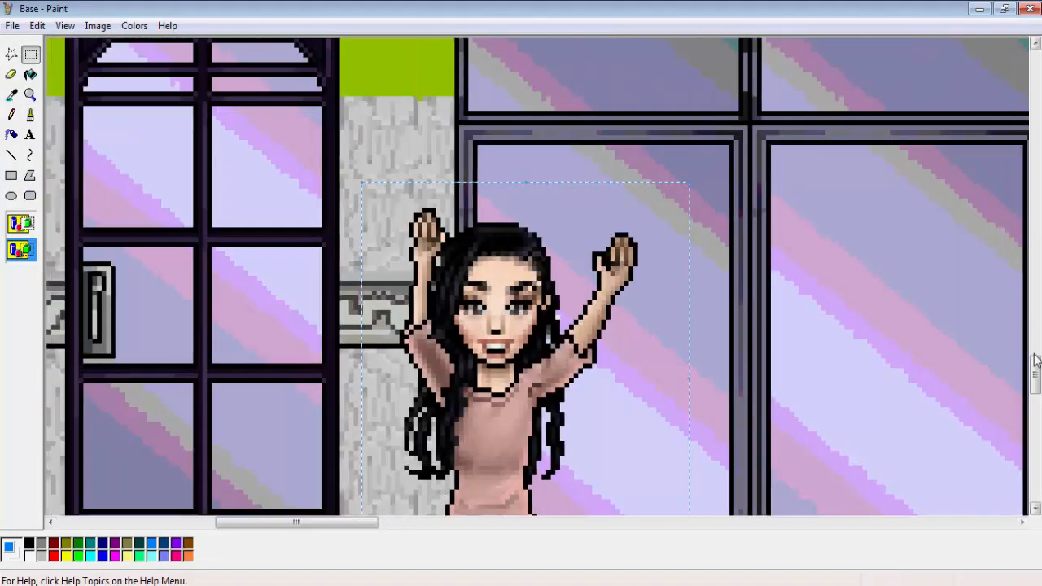
drag(1036, 361, 1037, 374)
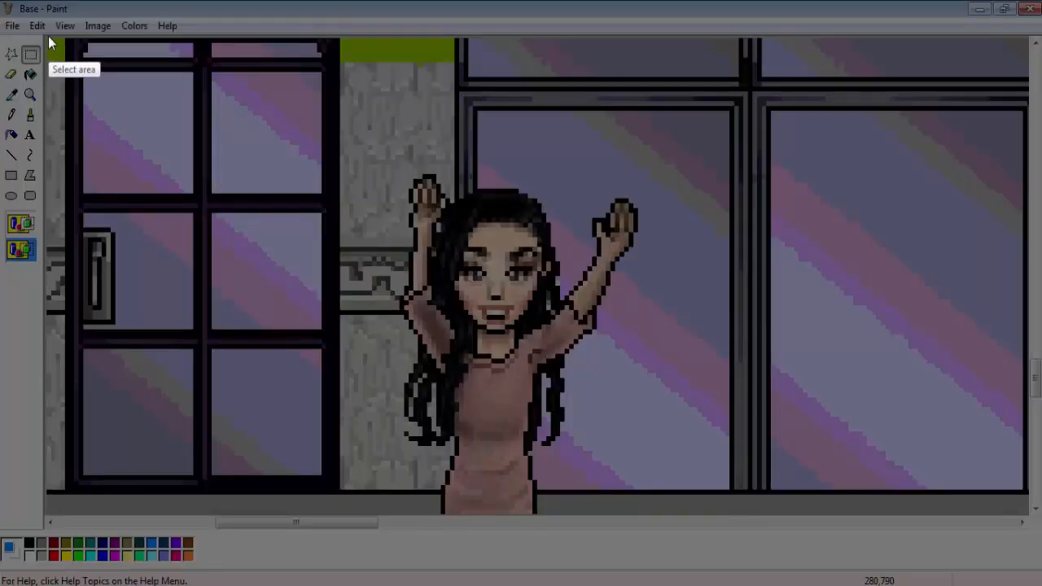
drag(48, 36, 928, 497)
mouse_move(651, 365)
mouse_down()
mouse_move(656, 385)
mouse_move(662, 374)
mouse_up()
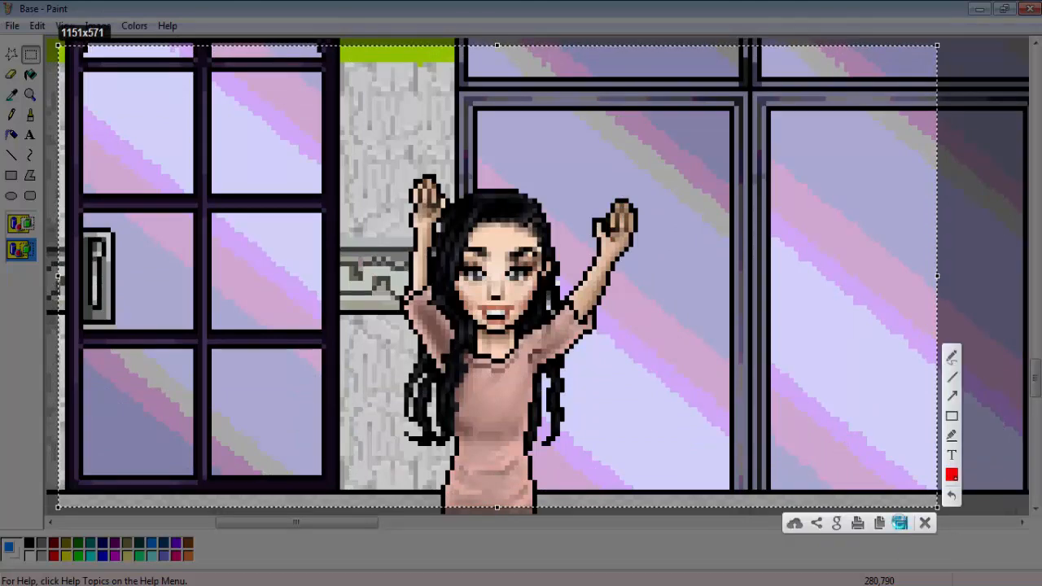
click(899, 523)
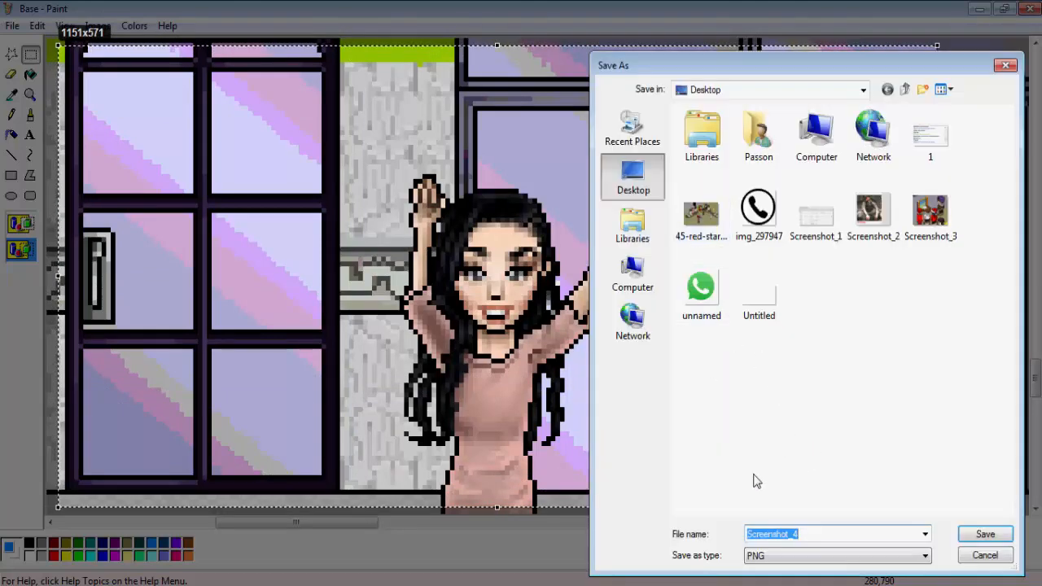
key(BackSpace)
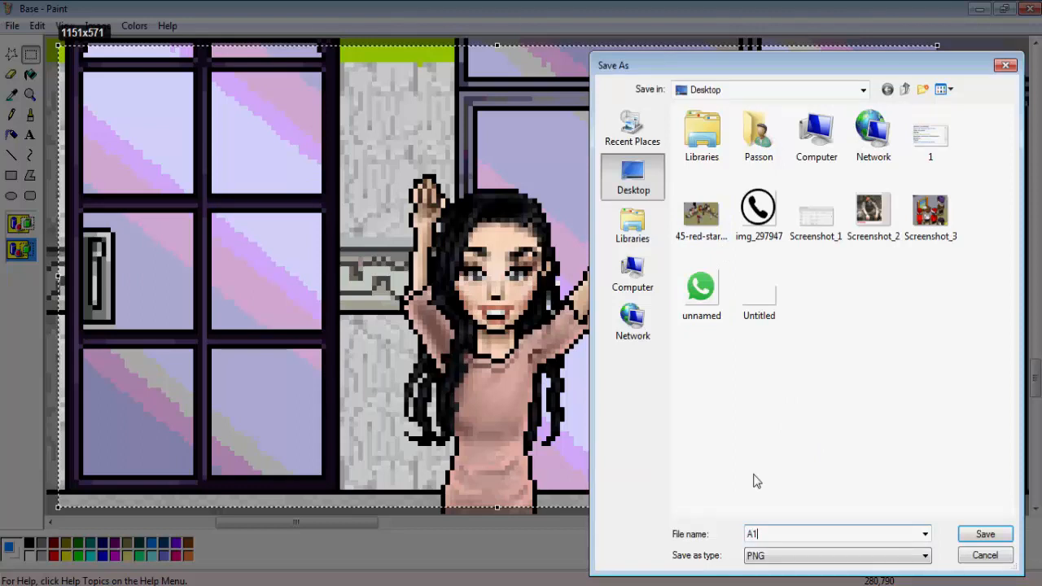
text(A1)
key(Return)
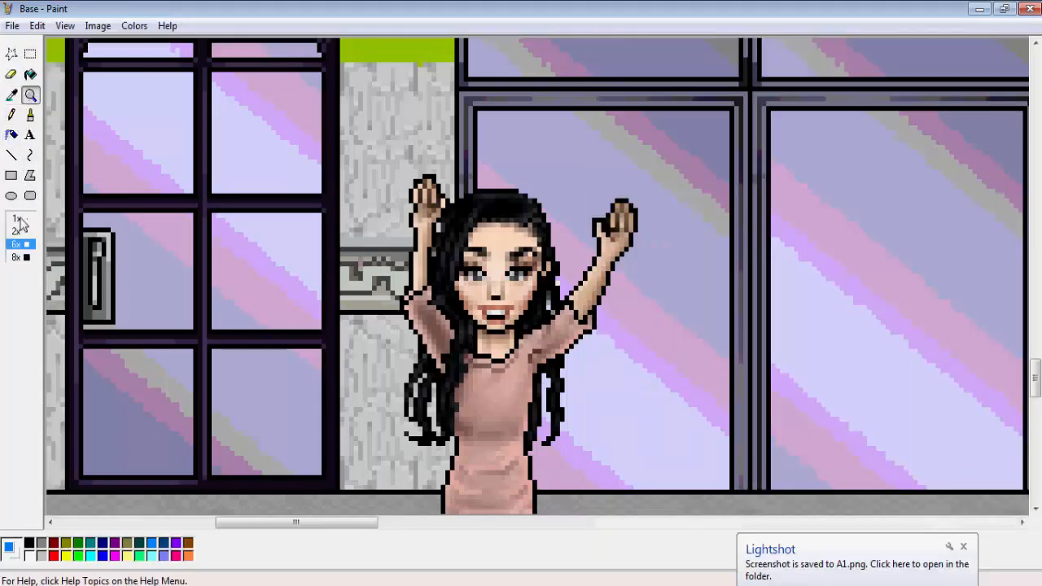
- Copy the finished storefront scene without the girl and create a new GIMP image from the clipboard
click(19, 219)
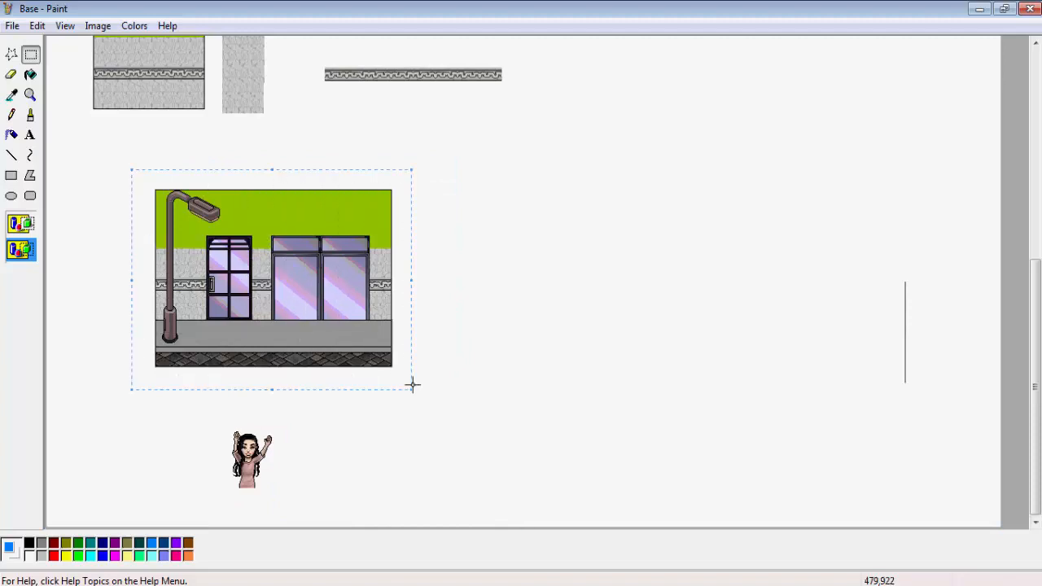
right_click(312, 293)
click(337, 318)
key(alt+Tab)
key(ctrl+v)
key(ctrl+z)
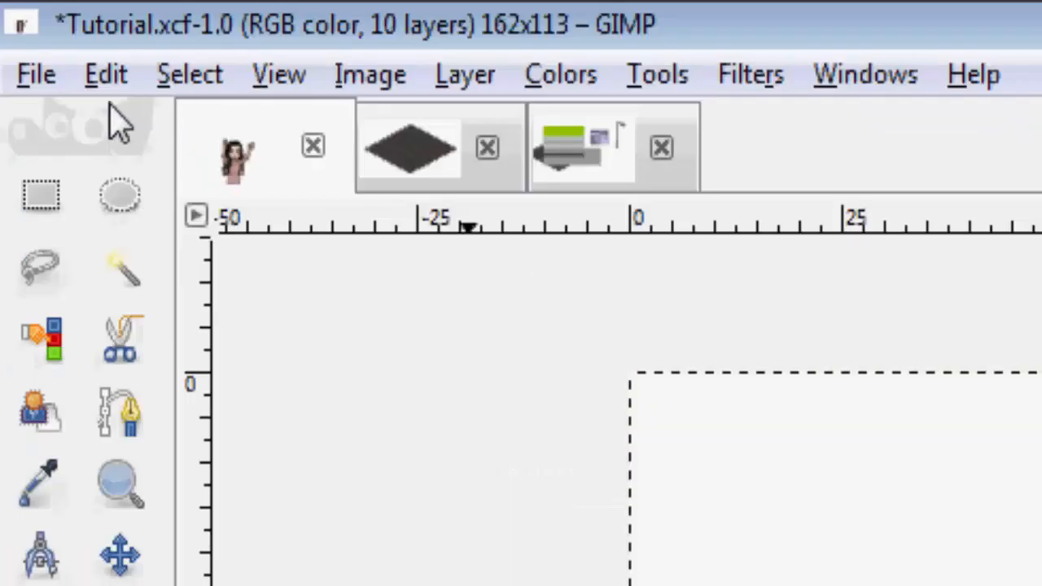
click(14, 29)
mouse_move(41, 62)
click(700, 183)
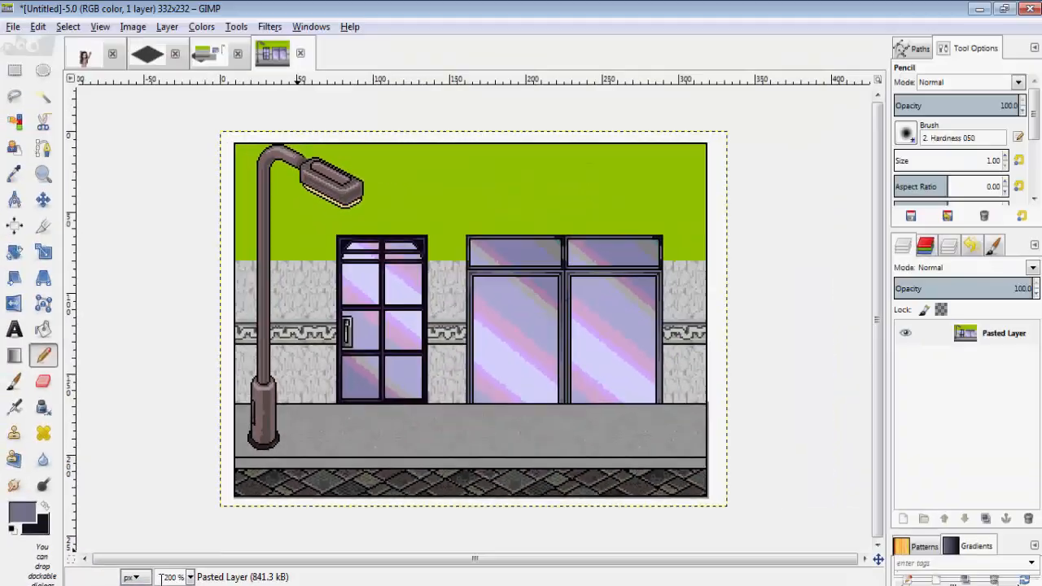
- Capture the complete storefront scene as a screenshot and save it as t1 in PNG format
key(Print)
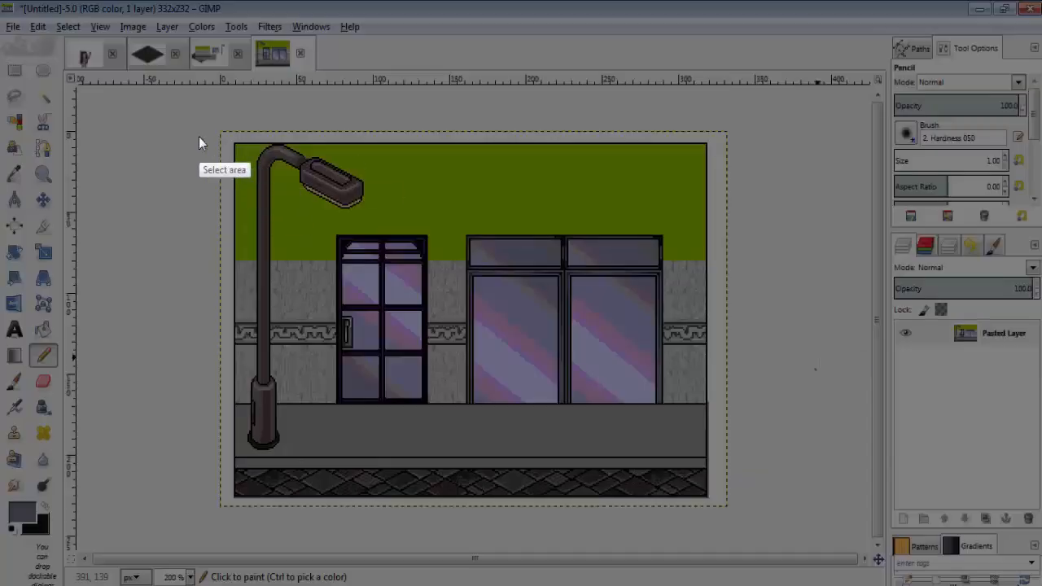
drag(220, 128, 725, 507)
click(692, 526)
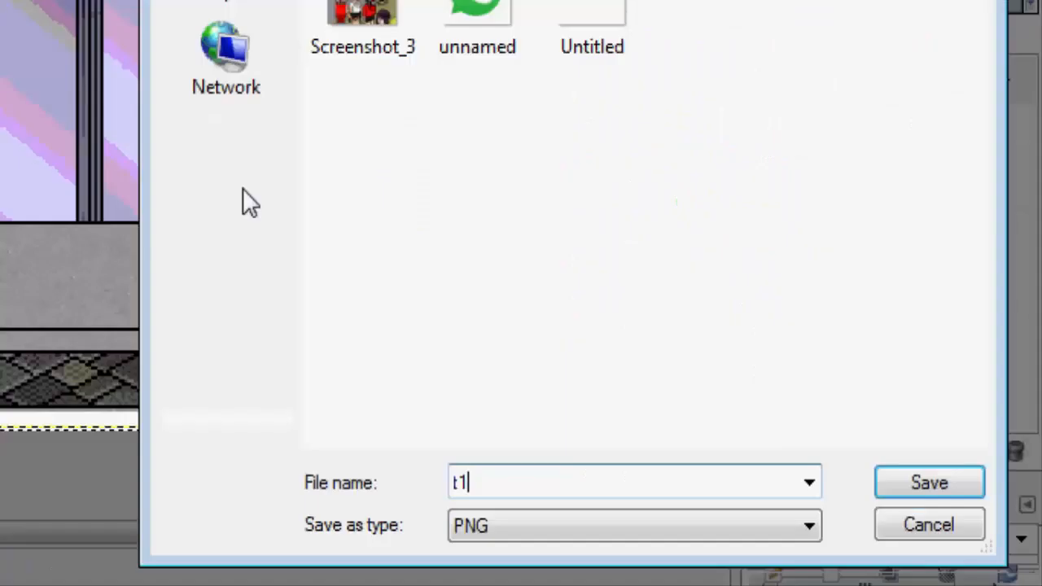
key(Return)
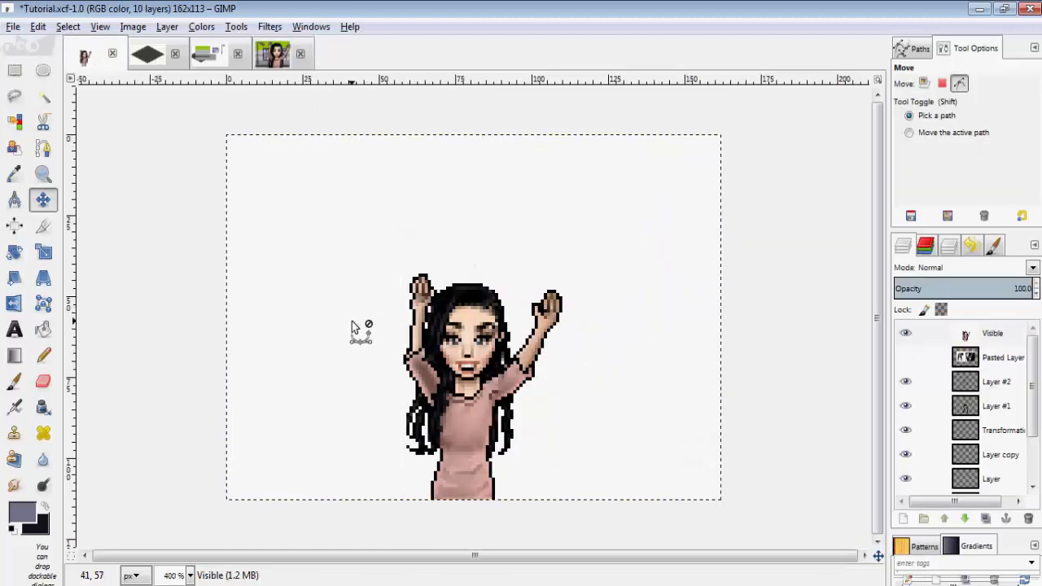
- Capture the waving girl in the Tutorial.xcf image as a screenshot and copy it to the clipboard
key(Print)
drag(358, 263, 568, 451)
click(511, 465)
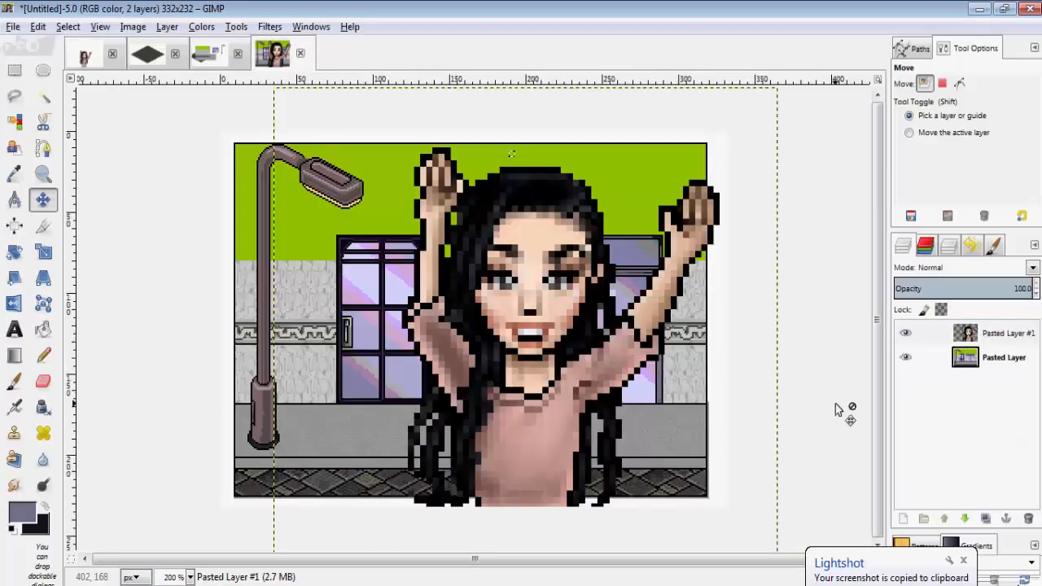
- Hide the Pasted Layer #1 girl in the storefront image and paste the captured girl onto a new layer
click(905, 333)
click(977, 358)
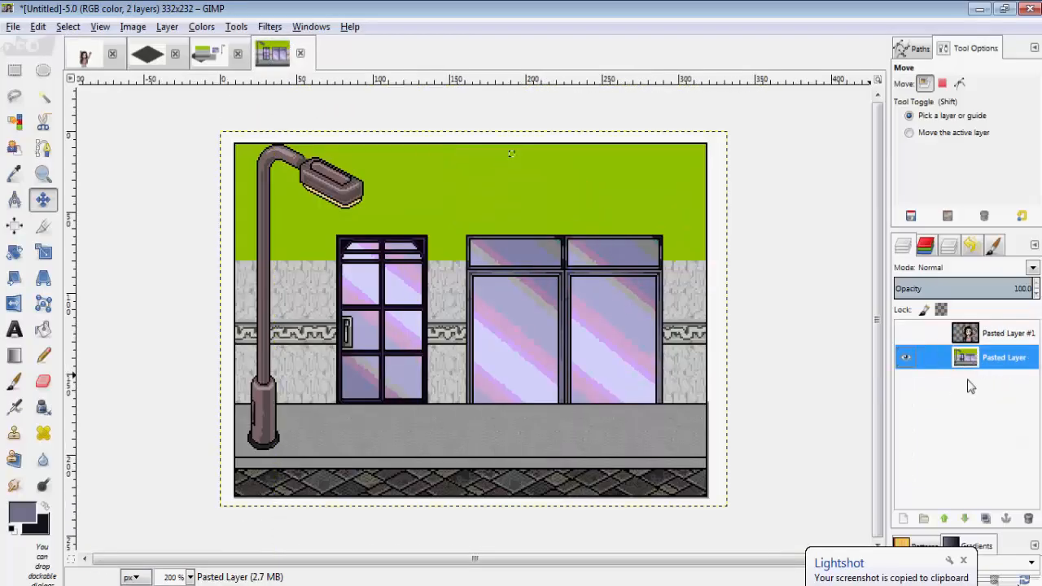
key(ctrl+v)
click(902, 520)
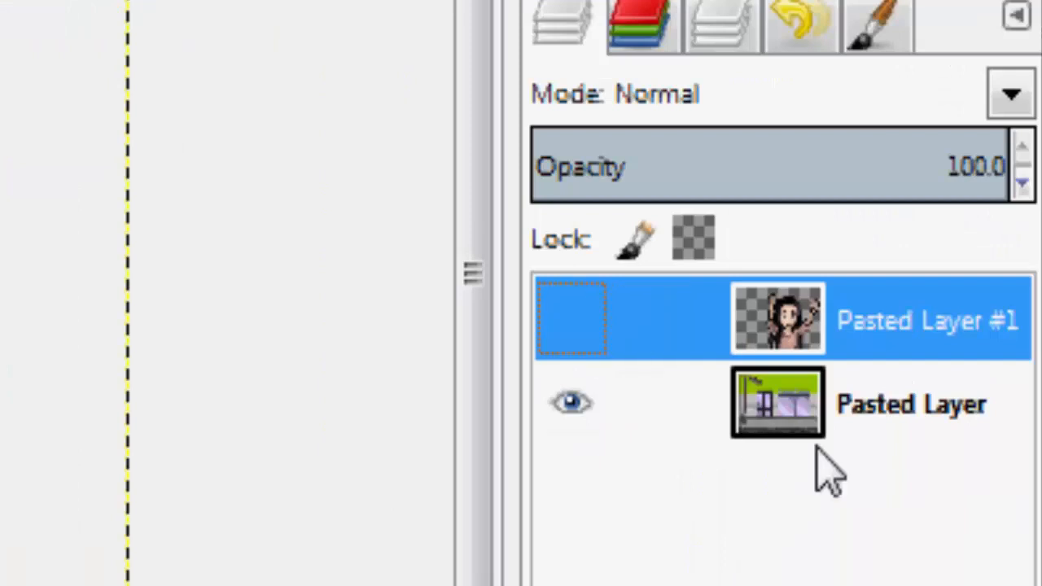
click(978, 358)
key(ctrl+v)
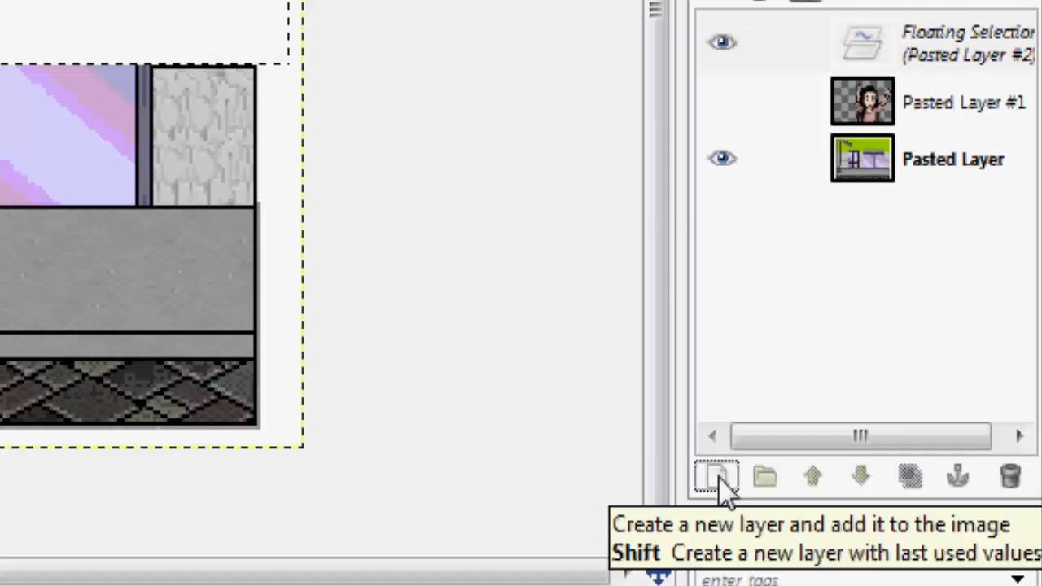
click(716, 479)
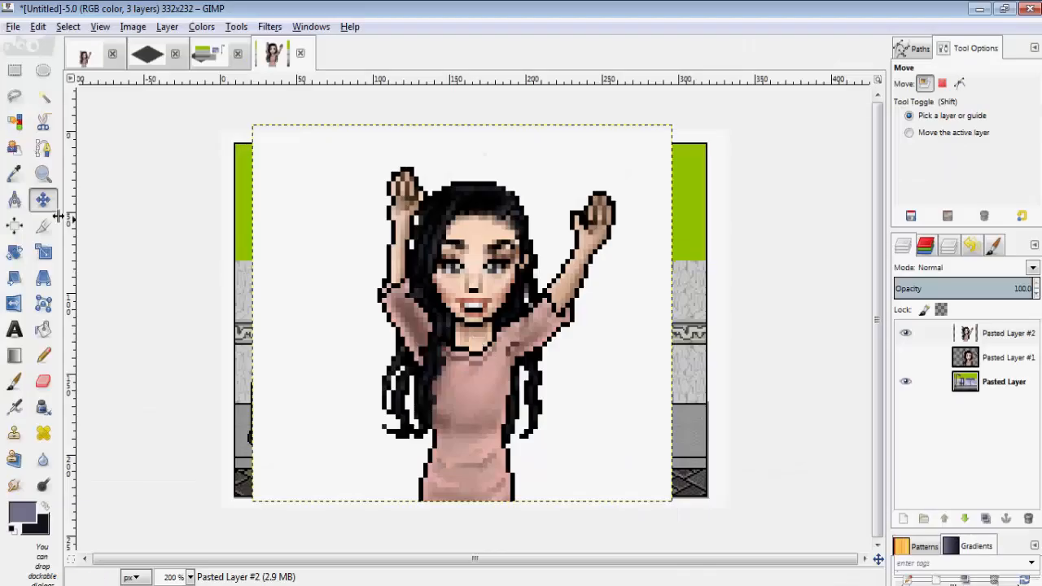
- Select the white background around the pasted girl and in the gaps of her hair with Fuzzy Select and delete it
key(u)
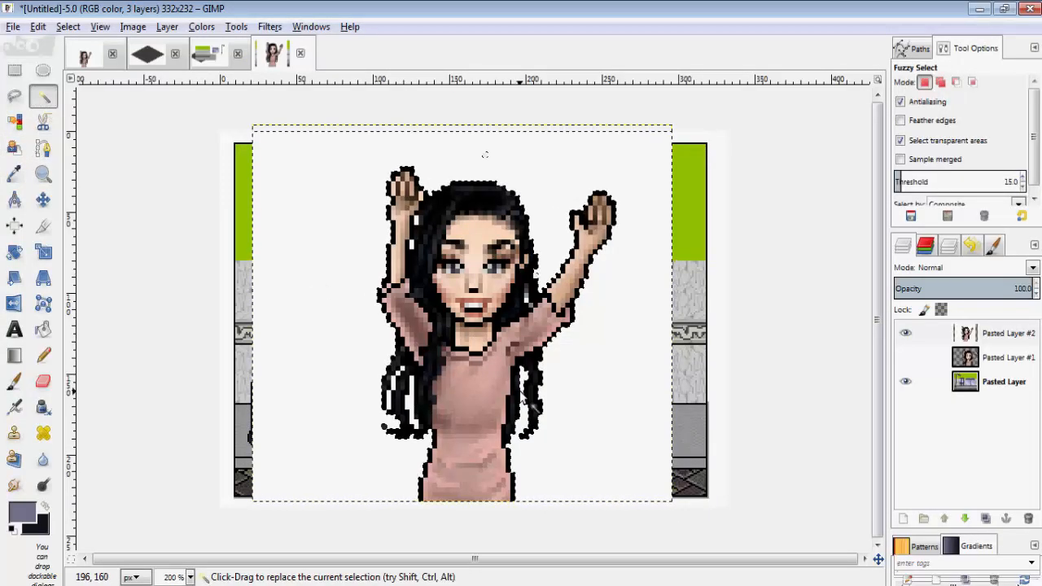
scroll(471, 409, up, 3)
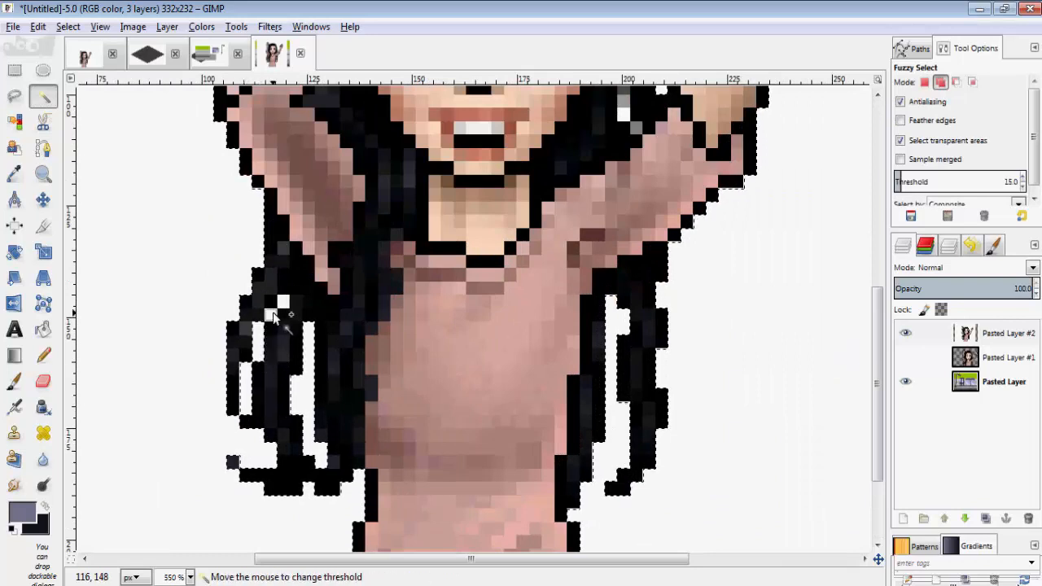
drag(878, 318, 879, 262)
drag(624, 234, 622, 240)
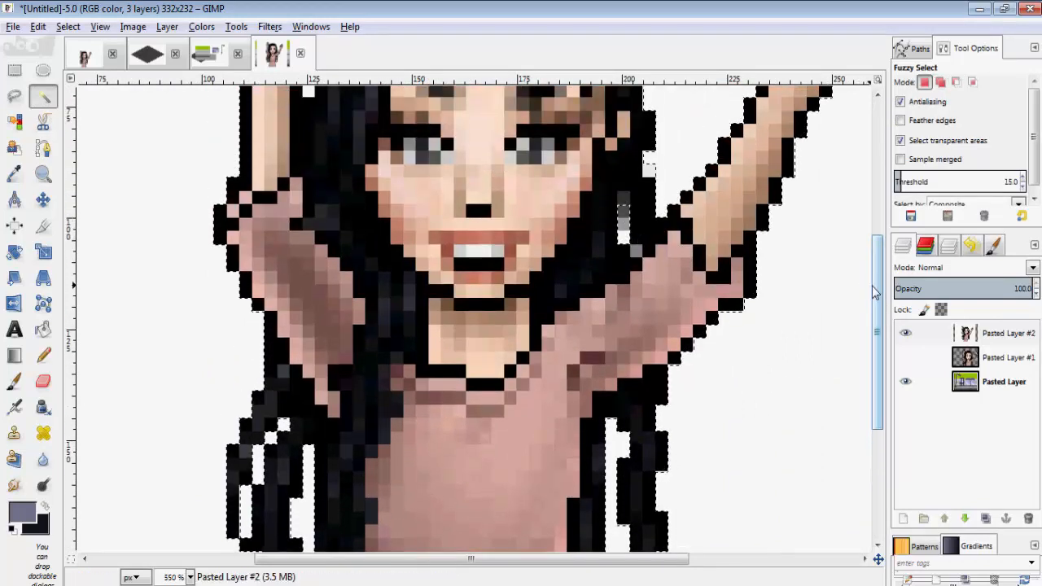
drag(876, 291, 874, 243)
scroll(392, 207, down, 4)
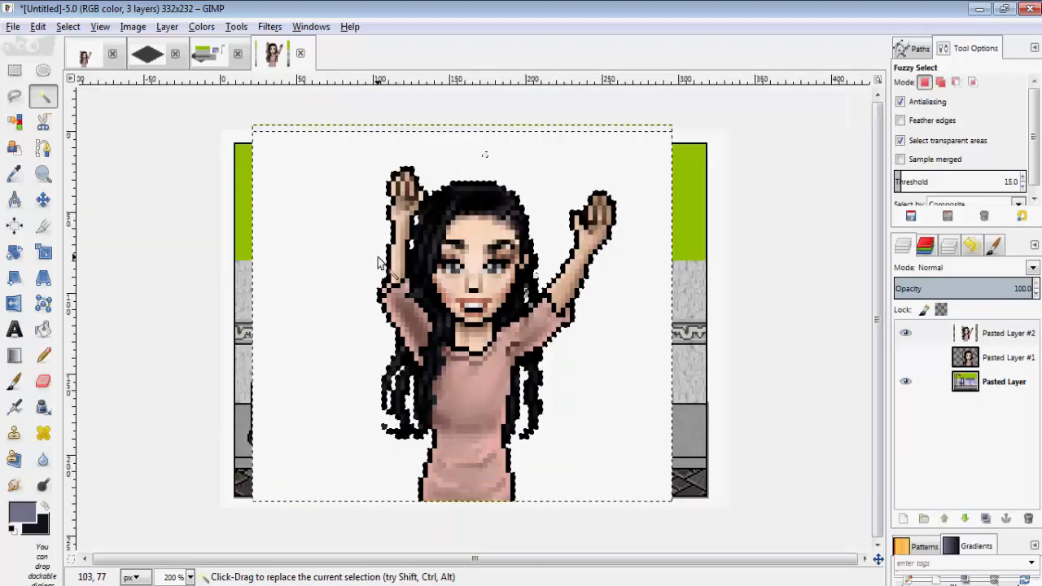
key(Delete)
scroll(531, 281, up, 1)
scroll(531, 281, up, 2)
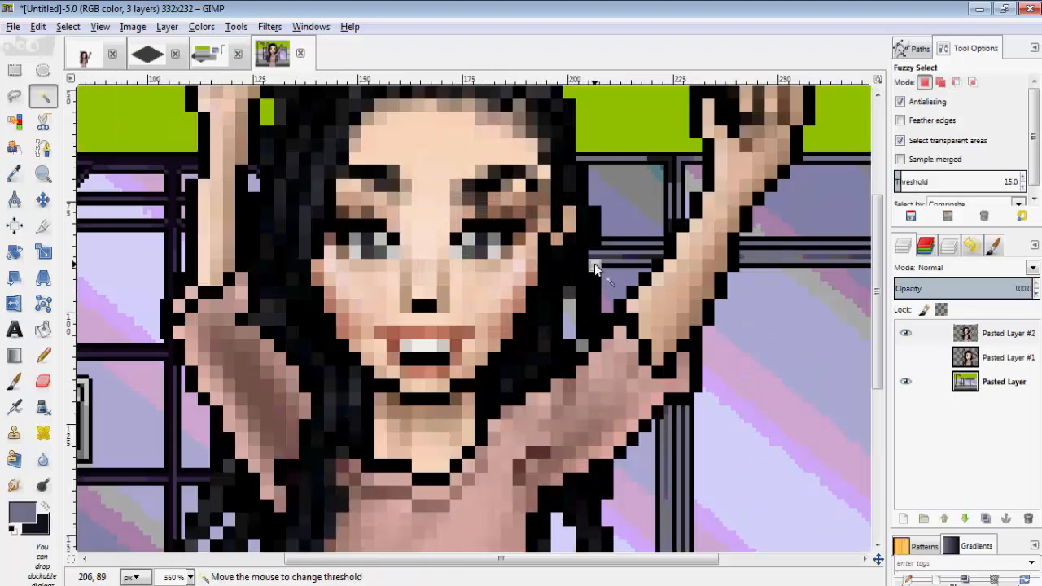
scroll(271, 194, down, 3)
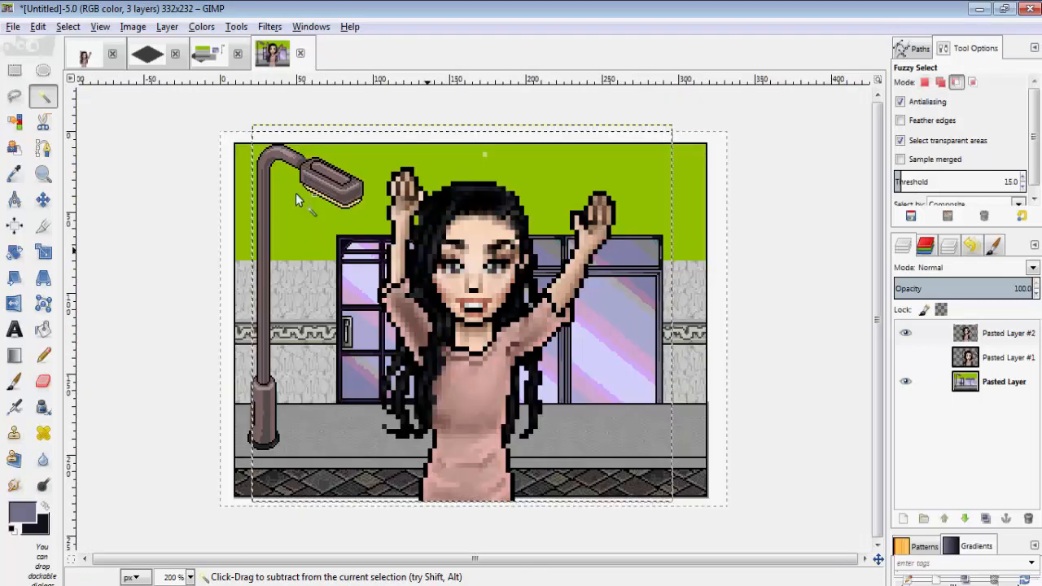
- Move the cut-out girl slightly to the right in front of the door and windows
scroll(297, 195, up, 1)
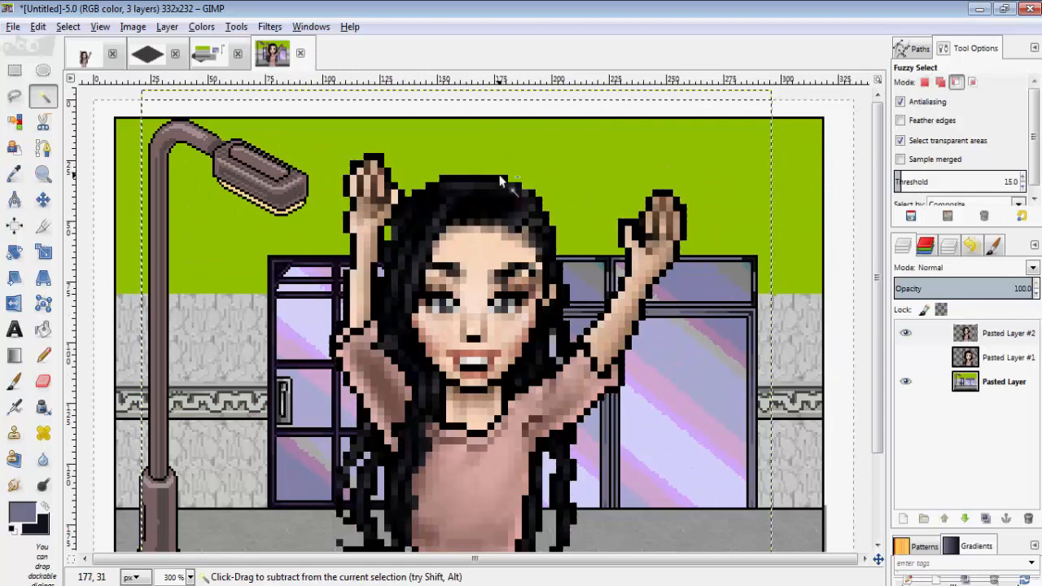
scroll(508, 179, down, 1)
scroll(455, 244, up, 1)
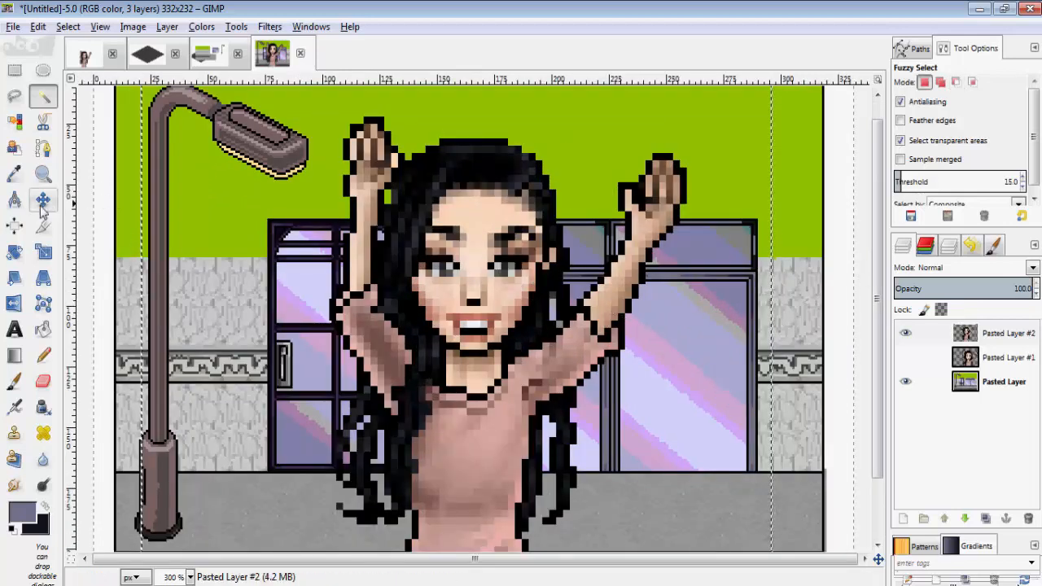
key(m)
drag(441, 304, 468, 301)
scroll(468, 301, down, 1)
scroll(468, 301, up, 1)
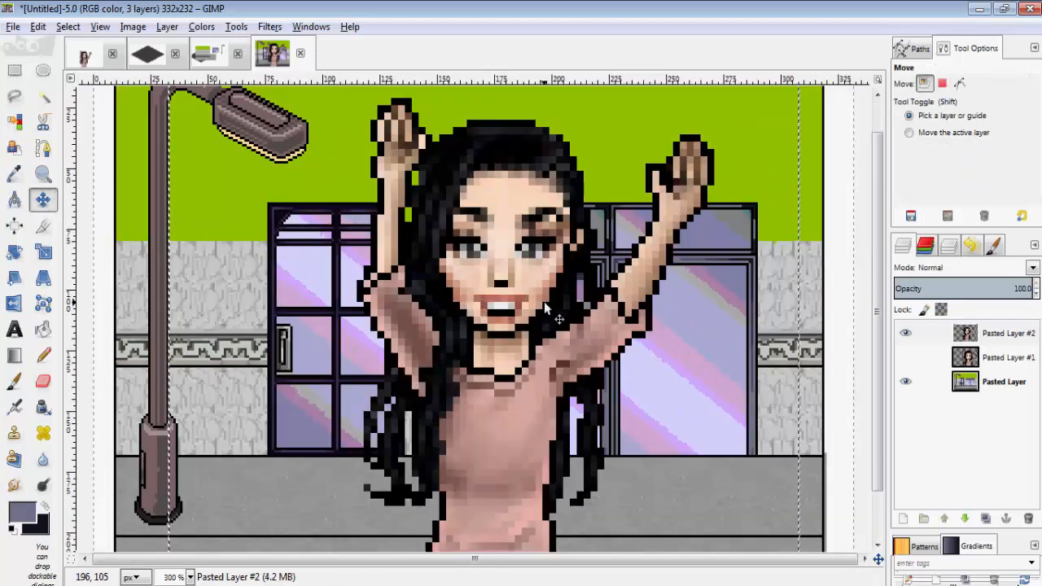
scroll(796, 238, down, 1)
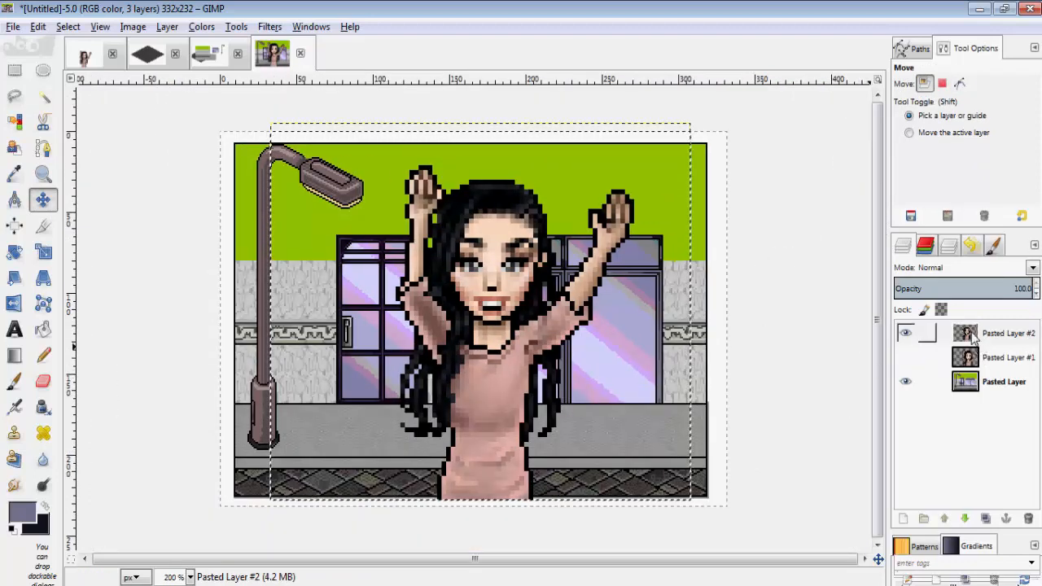
- Duplicate the girl's layer, Pasted Layer #2, and hide the original
right_click(973, 338)
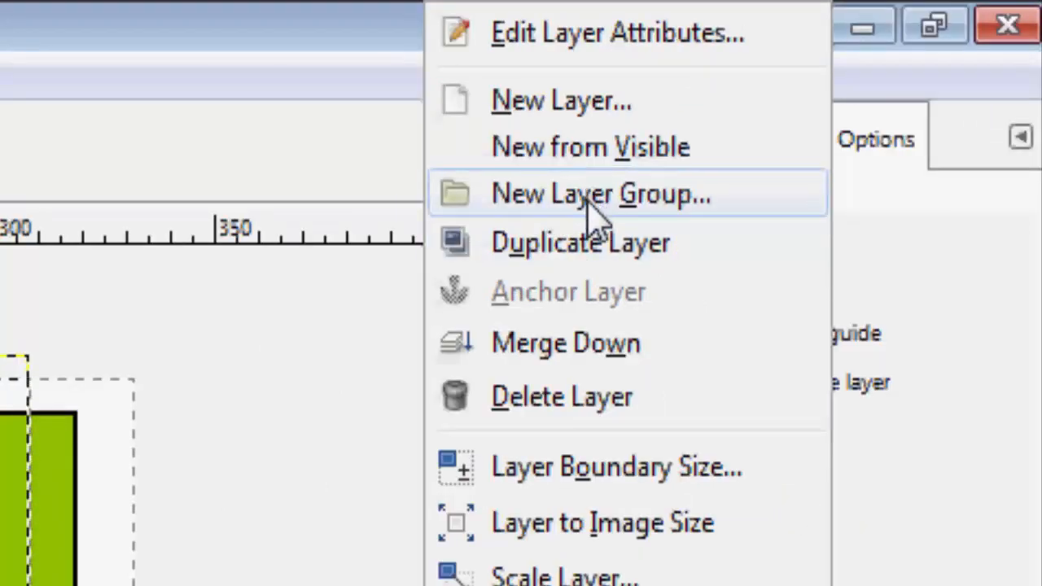
click(595, 244)
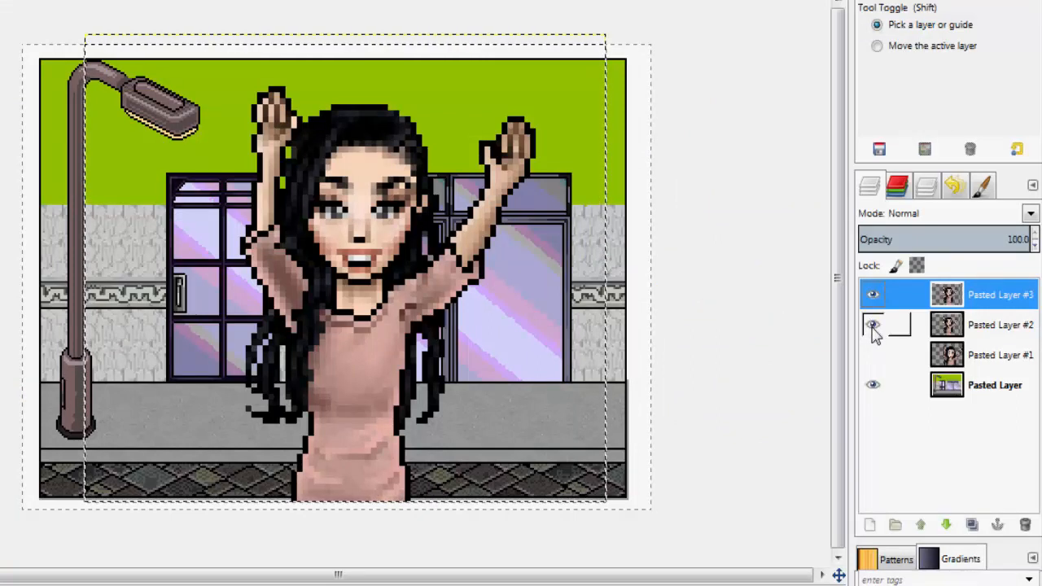
click(872, 326)
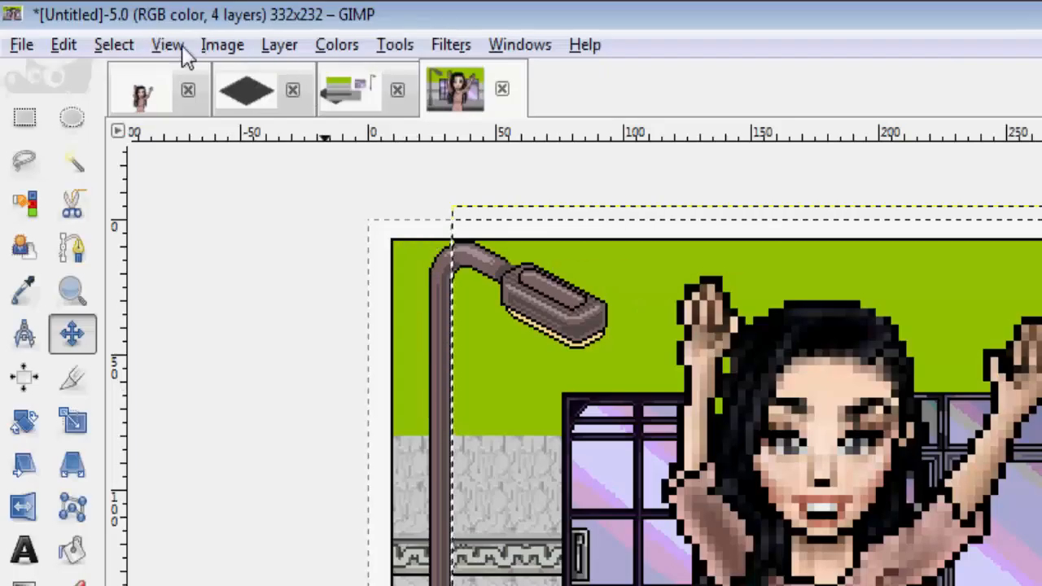
- Apply Threshold to the duplicated girl to turn her into a solid black silhouette
click(222, 44)
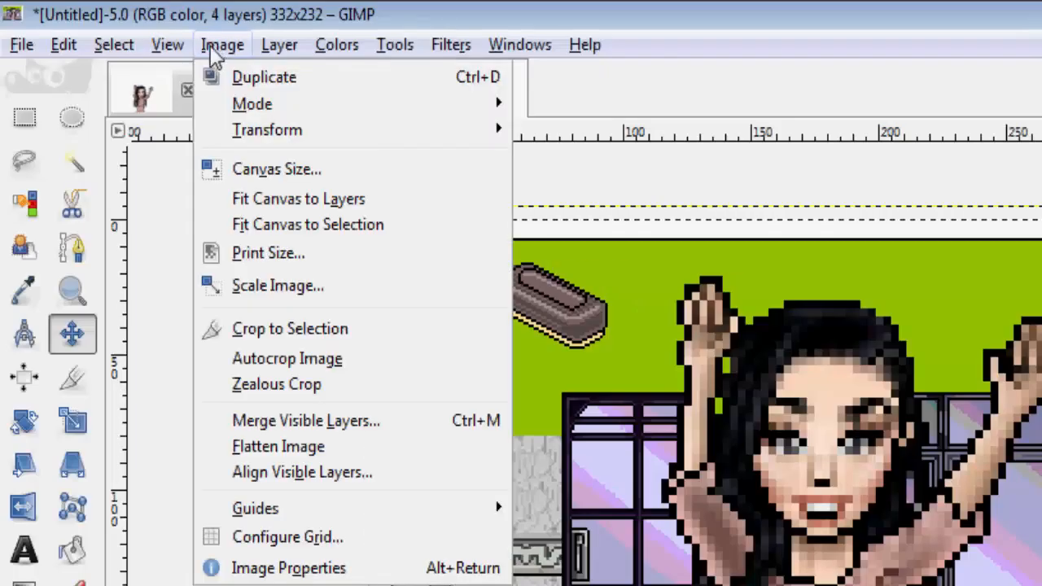
mouse_move(349, 55)
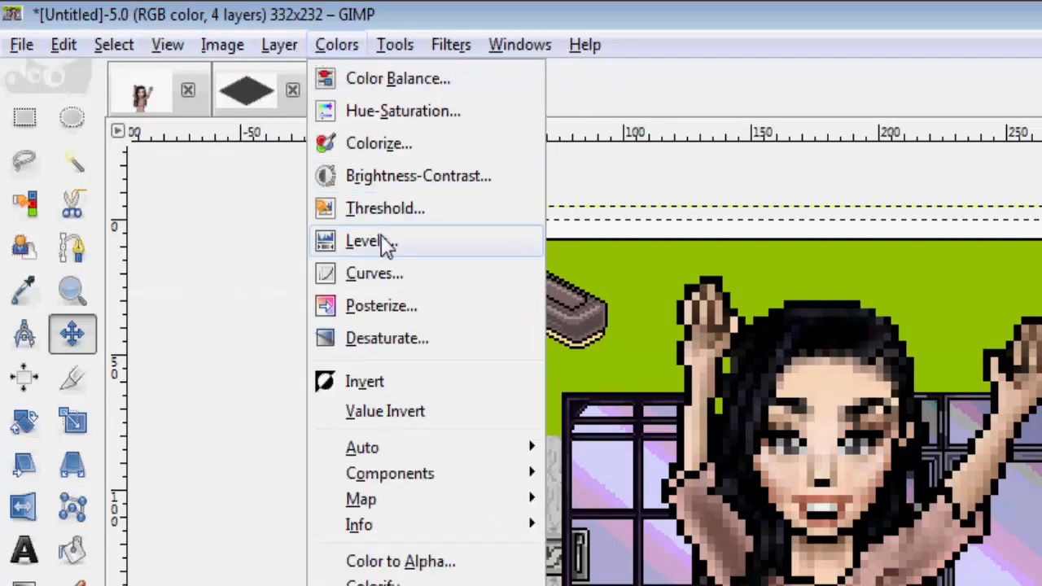
click(384, 210)
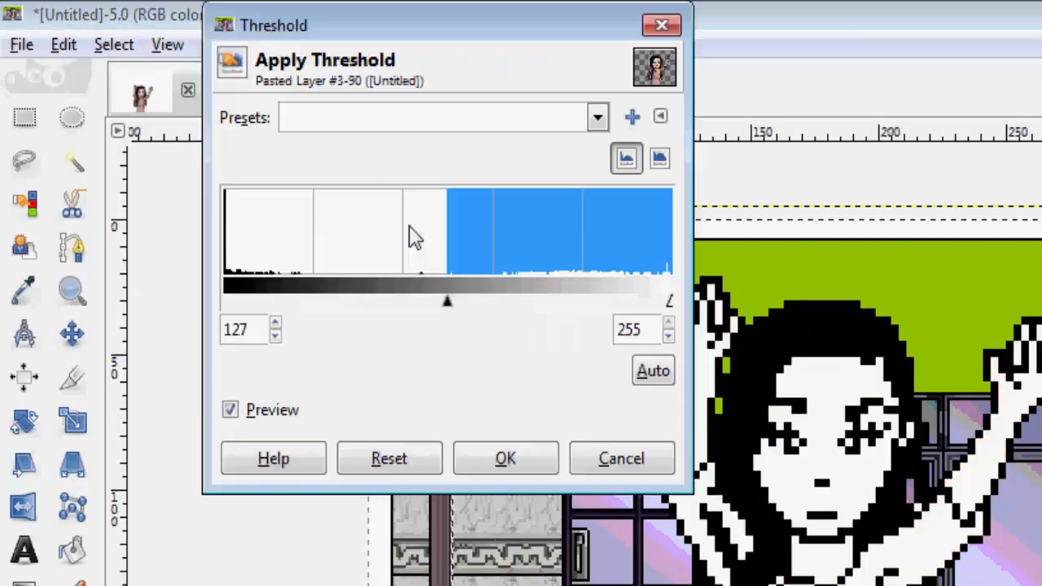
drag(446, 309, 773, 364)
click(522, 461)
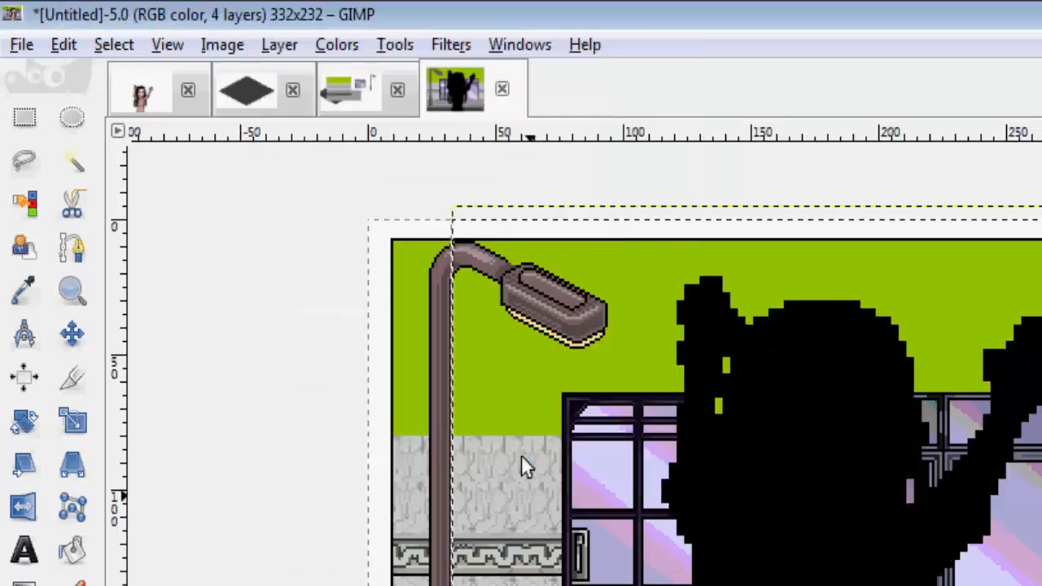
- Select the silhouette and fill it with a default black-to-white gradient, dark at the waist and light at the raised hands
key(u)
click(851, 486)
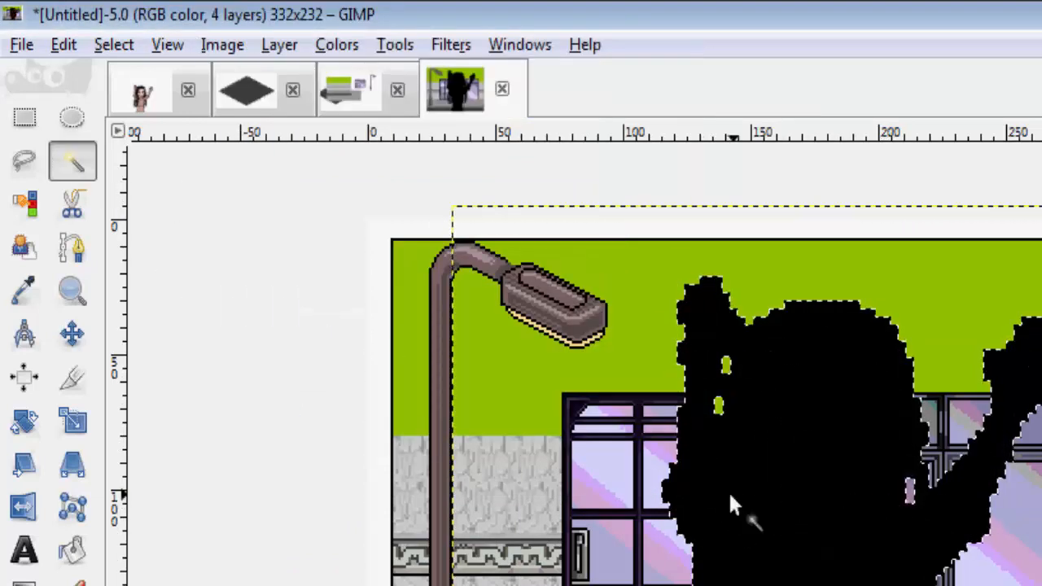
click(24, 582)
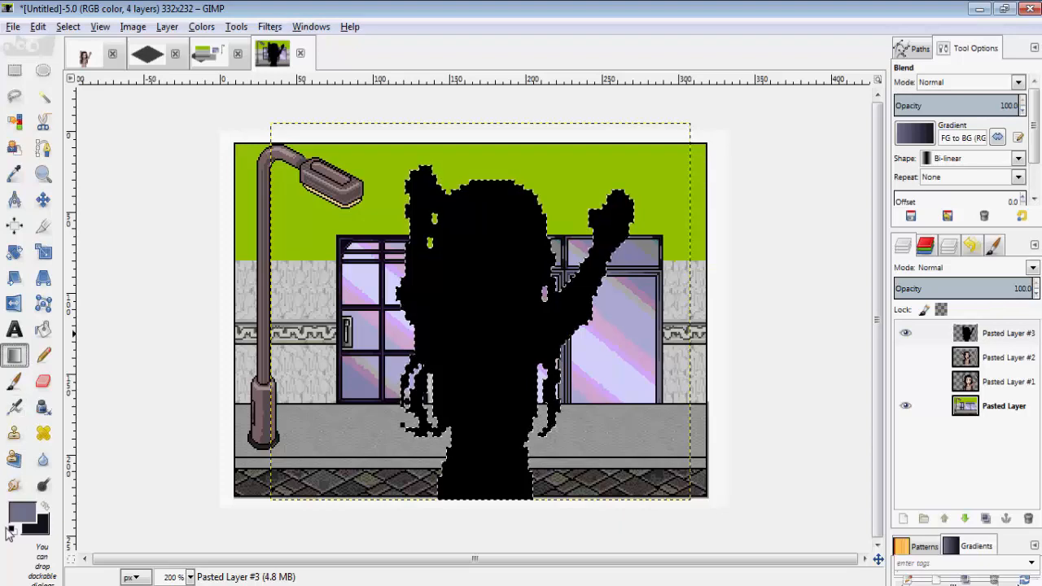
click(10, 529)
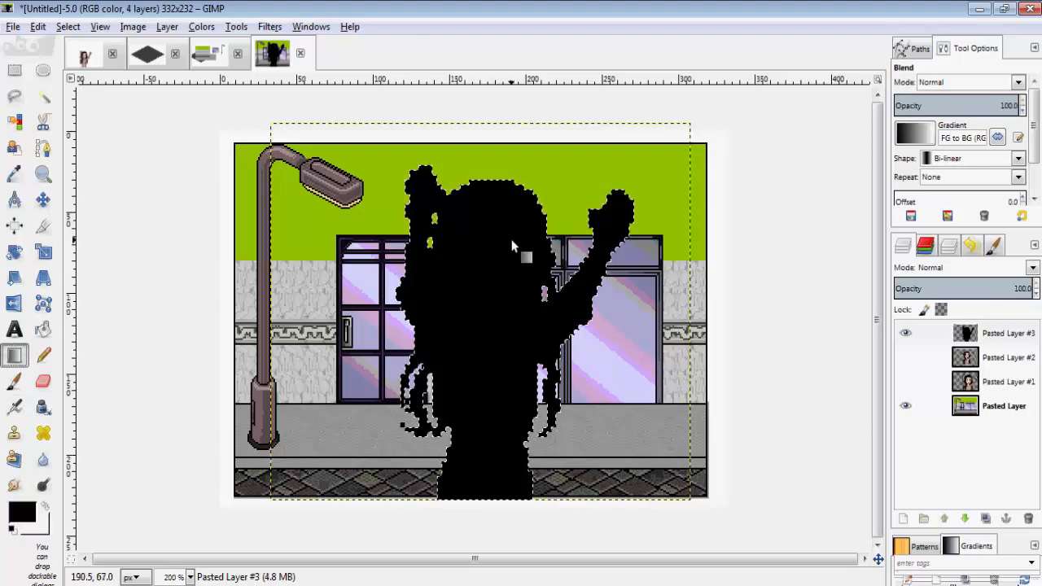
drag(482, 269, 481, 521)
drag(455, 124, 493, 143)
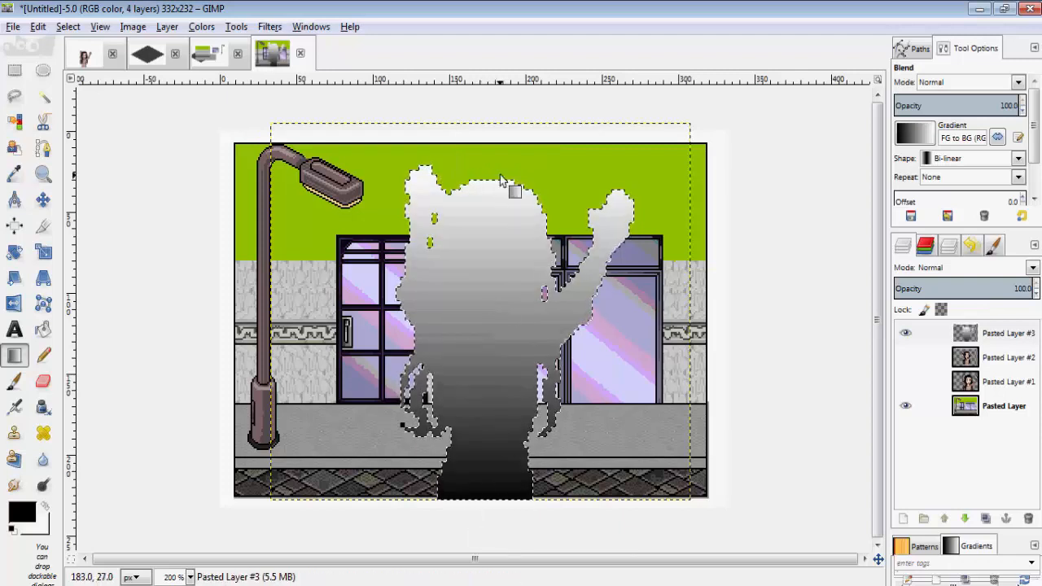
drag(500, 530, 488, 269)
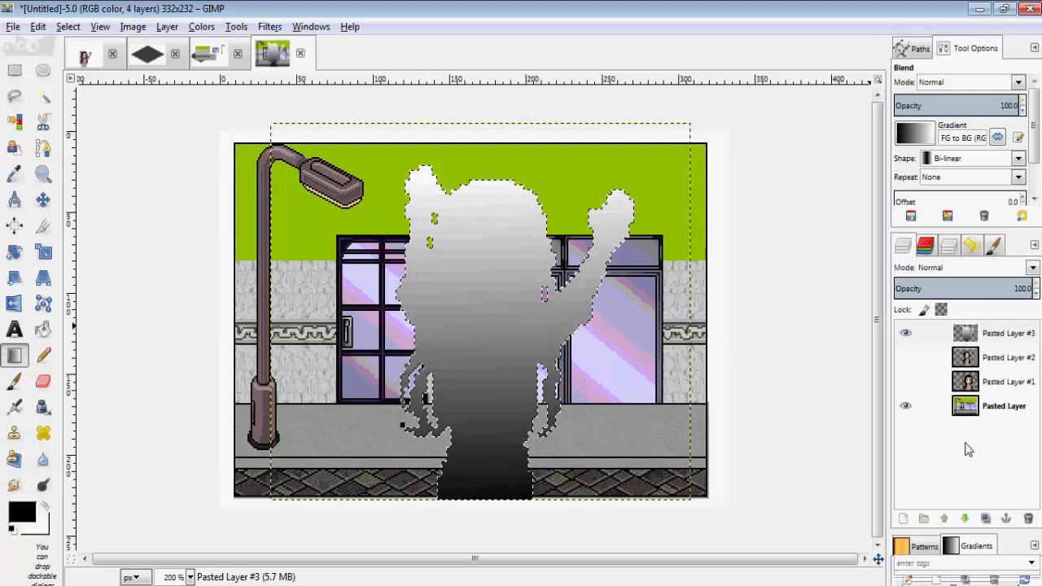
- Flatten and slant the gradient silhouette toward the lamp post with a Perspective transform, and put the result on its own layer
click(16, 279)
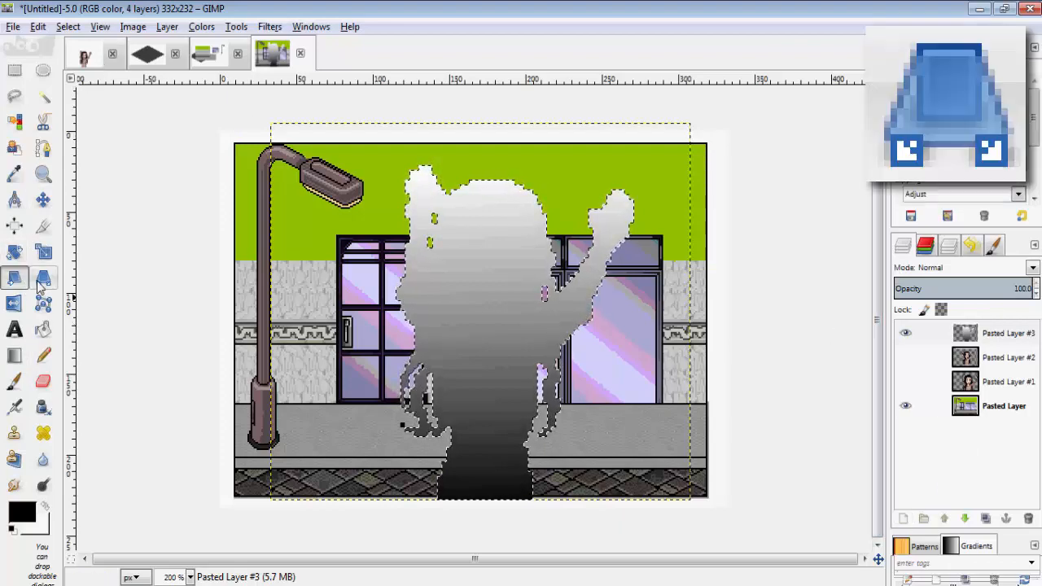
click(38, 285)
drag(428, 253, 394, 352)
drag(632, 168, 492, 276)
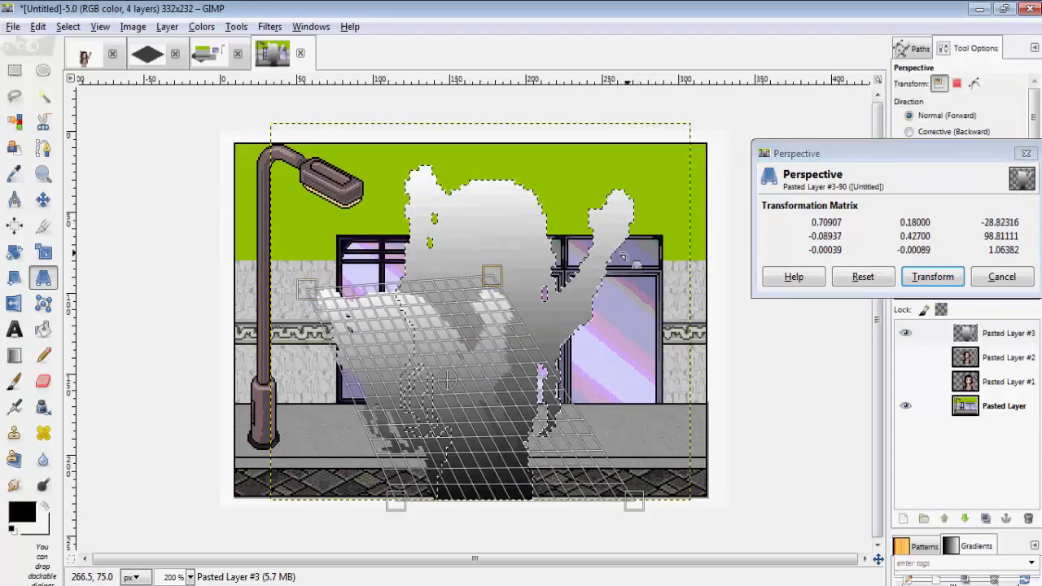
drag(401, 291, 462, 279)
drag(553, 267, 502, 275)
drag(311, 288, 304, 400)
drag(501, 272, 449, 365)
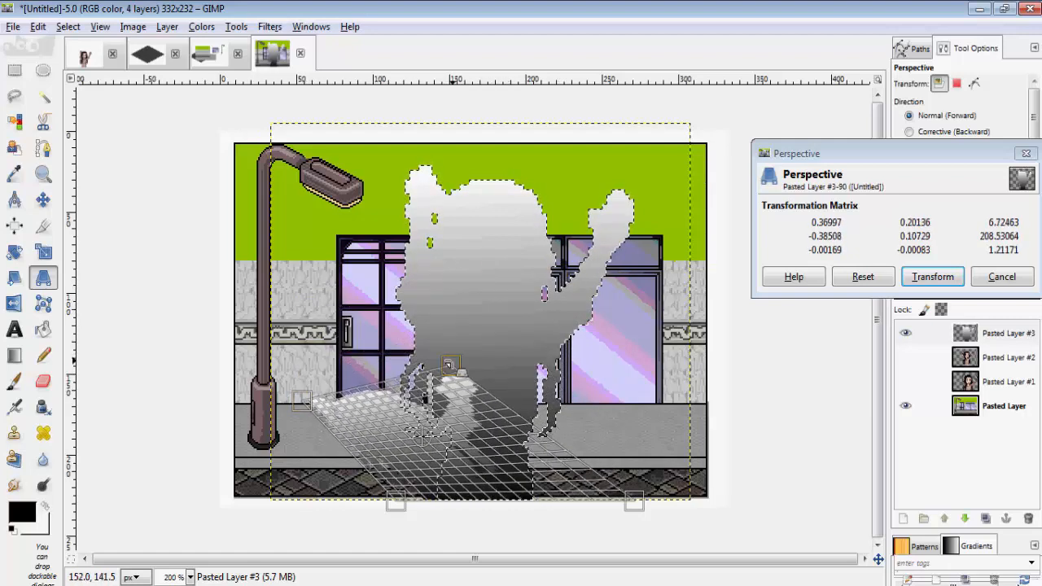
click(915, 281)
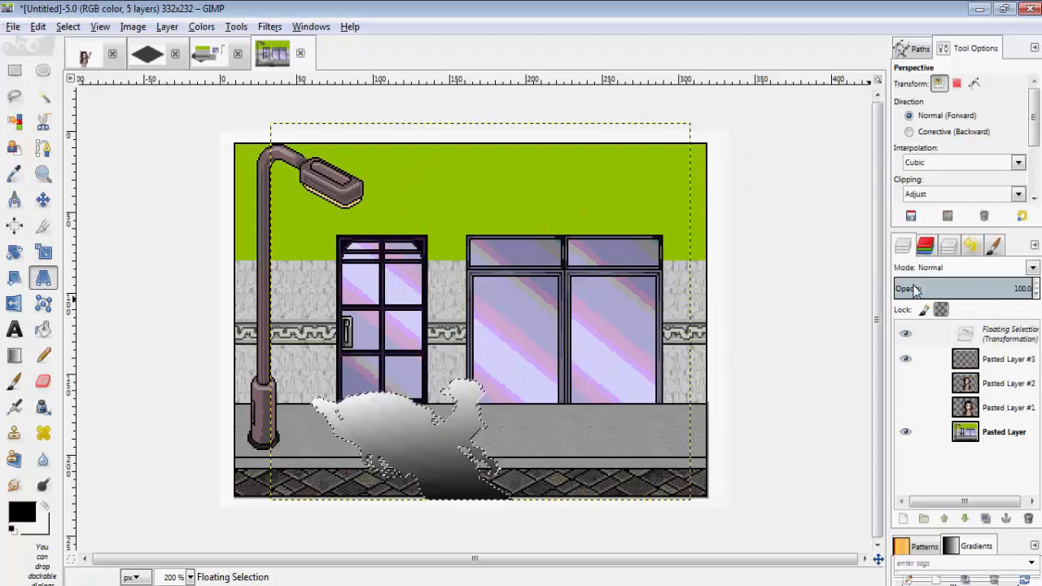
click(900, 521)
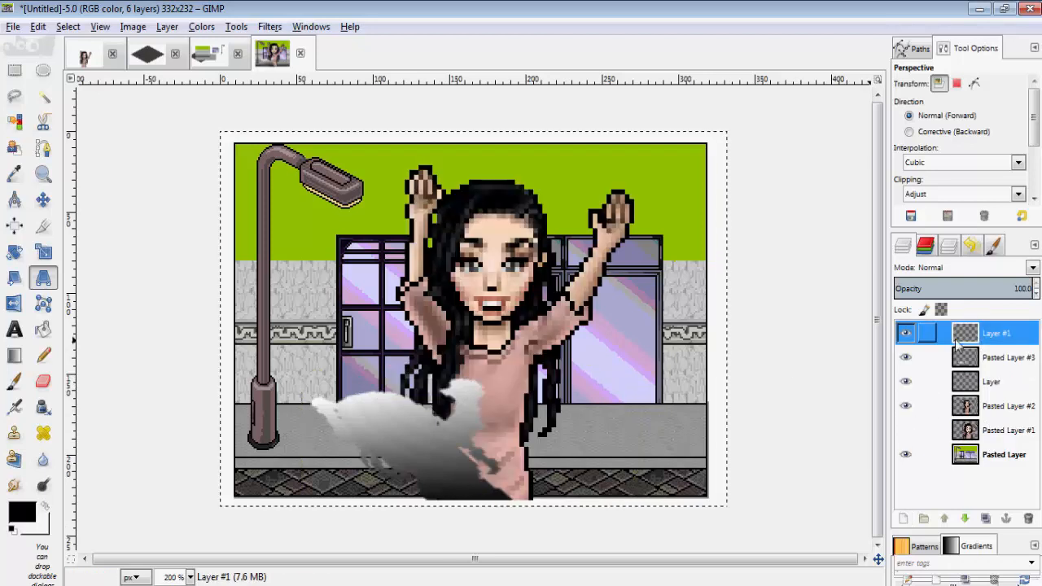
- Paste the original girl picture as a new layer and cut away its white background, including the gaps in her hair
key(ctrl+v)
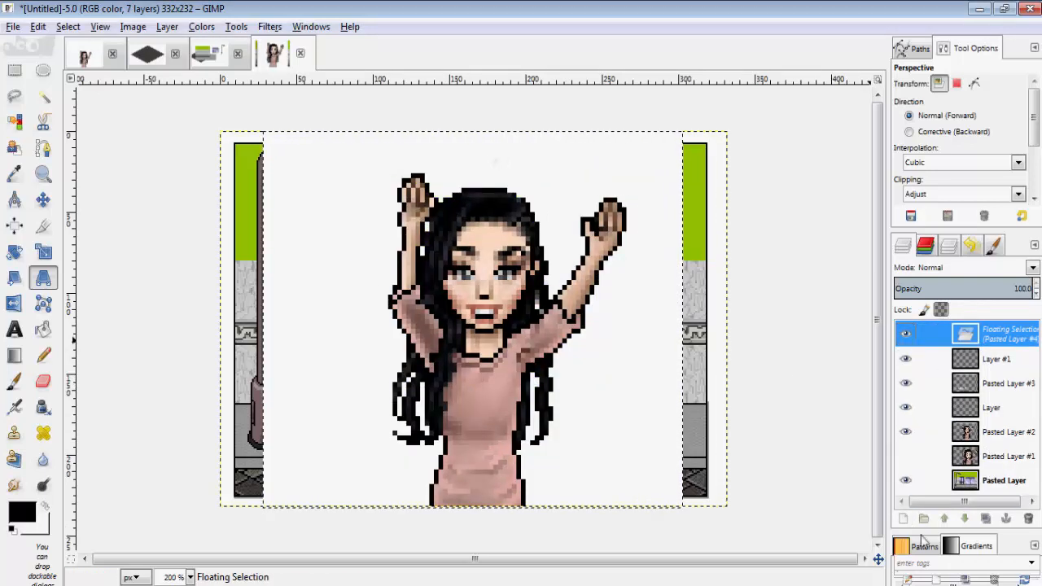
click(902, 518)
click(44, 97)
click(359, 238)
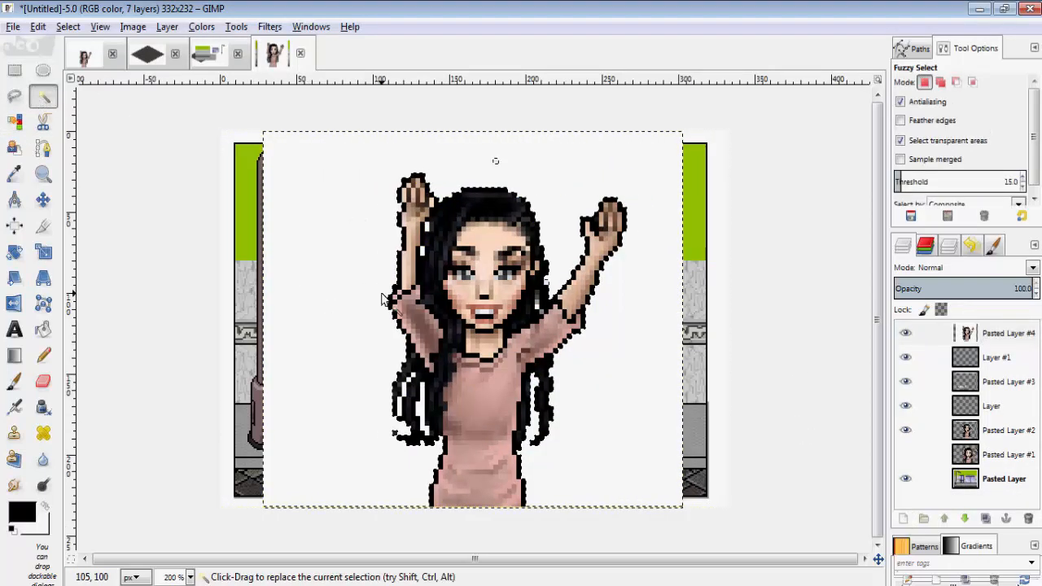
scroll(477, 362, up, 2)
shift+click(363, 456)
shift+click(325, 454)
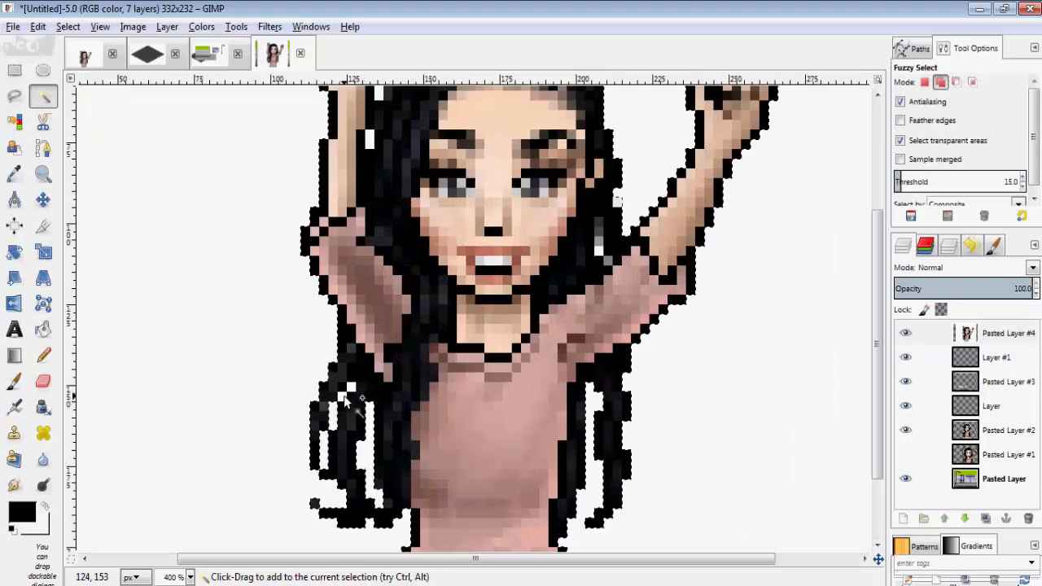
shift+click(600, 245)
scroll(577, 245, up, 1)
scroll(578, 245, down, 2)
scroll(507, 144, up, 1)
shift+click(526, 133)
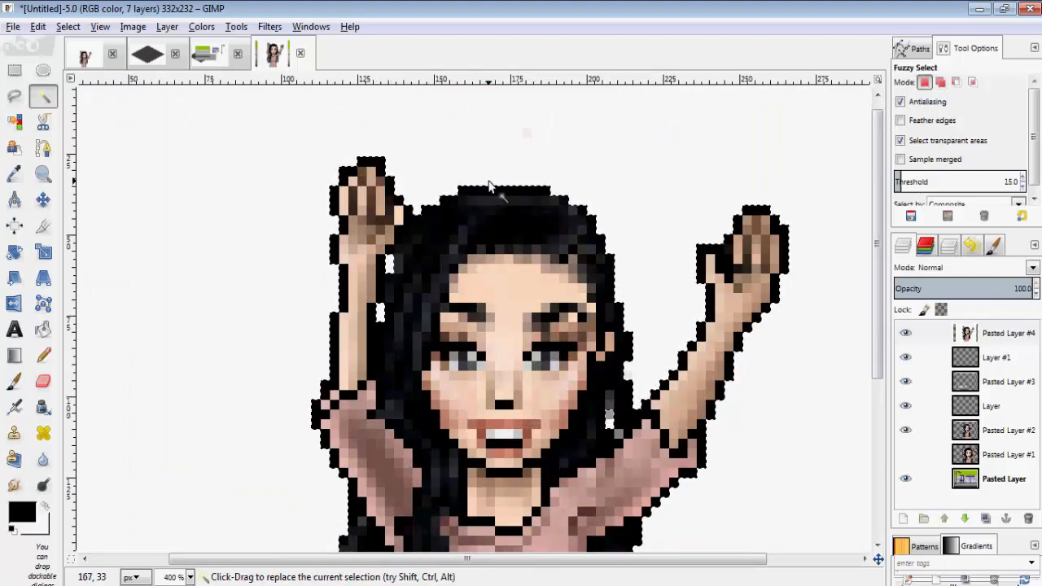
key(ctrl+x)
- Delete the old girl layer, Pasted Layer #2
scroll(473, 191, down, 3)
click(925, 430)
click(1028, 518)
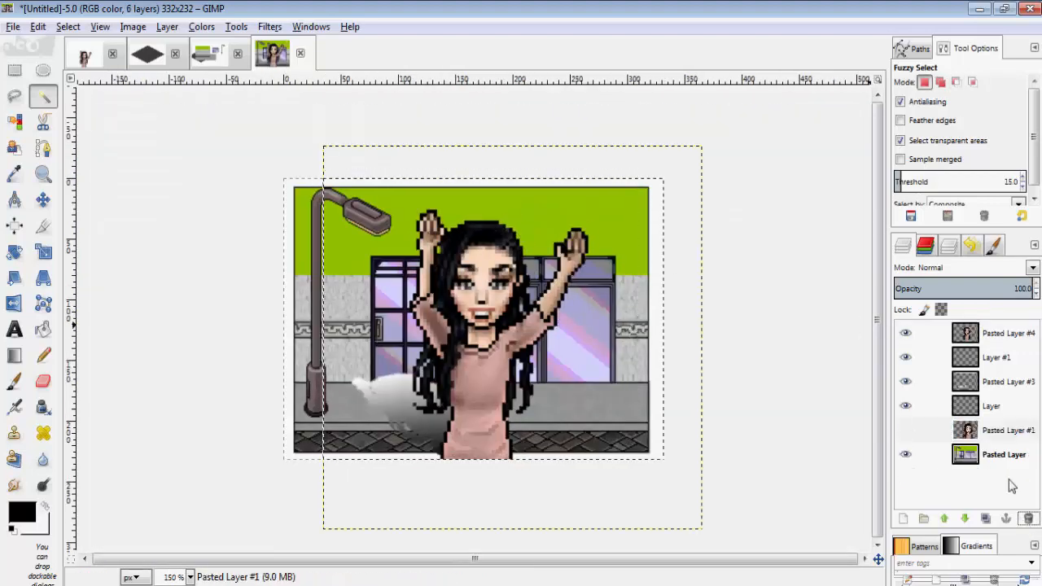
- Shift the gradient shadow on Pasted Layer #3 slightly toward the lamp post so it lines up with the girl's waist
click(928, 335)
click(926, 383)
scroll(483, 374, up, 2)
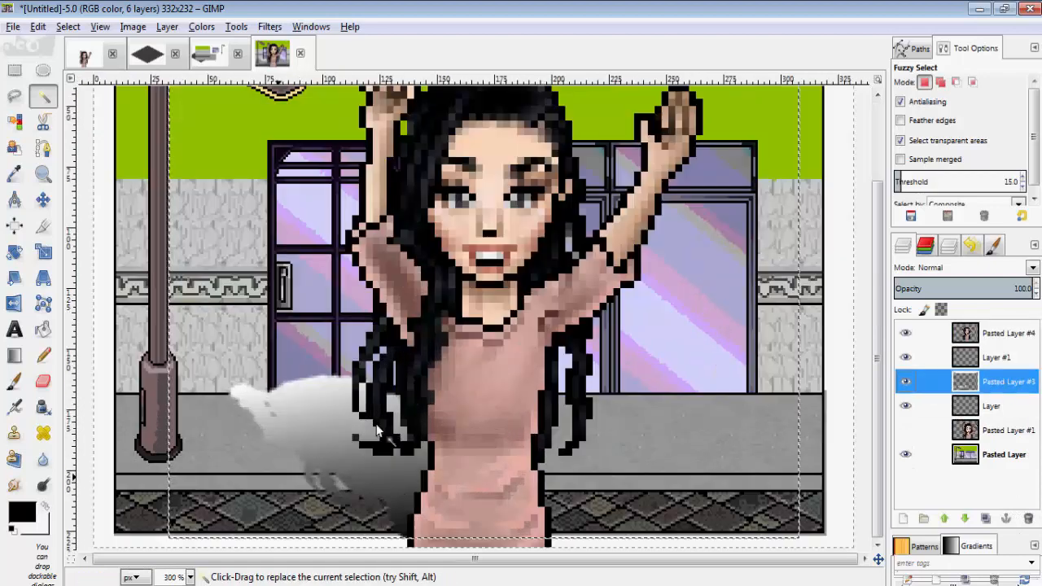
click(43, 199)
drag(287, 415, 259, 413)
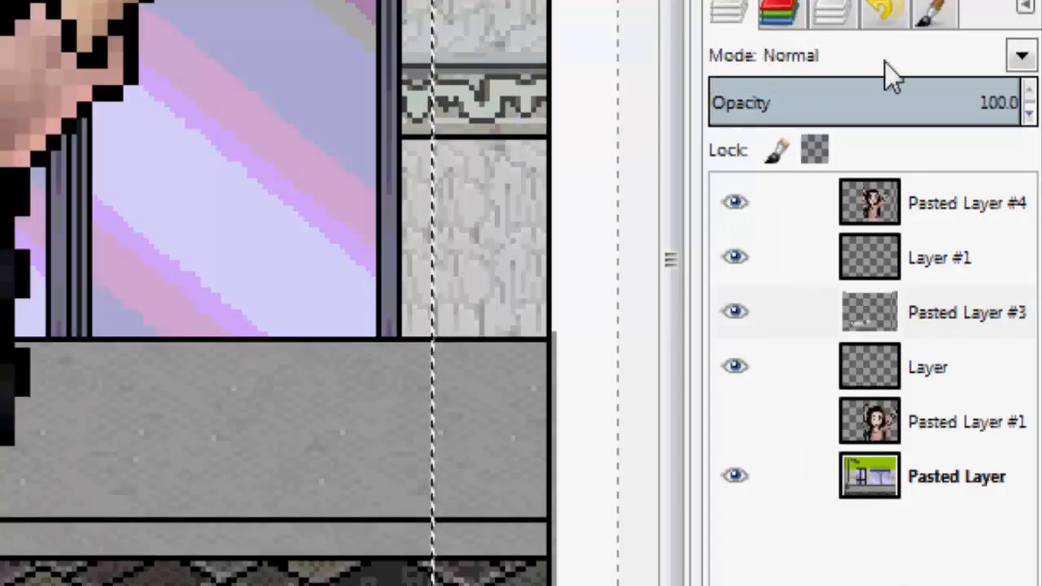
- Set the blend mode of the shadow layer, Pasted Layer #3, to Multiply
click(1021, 58)
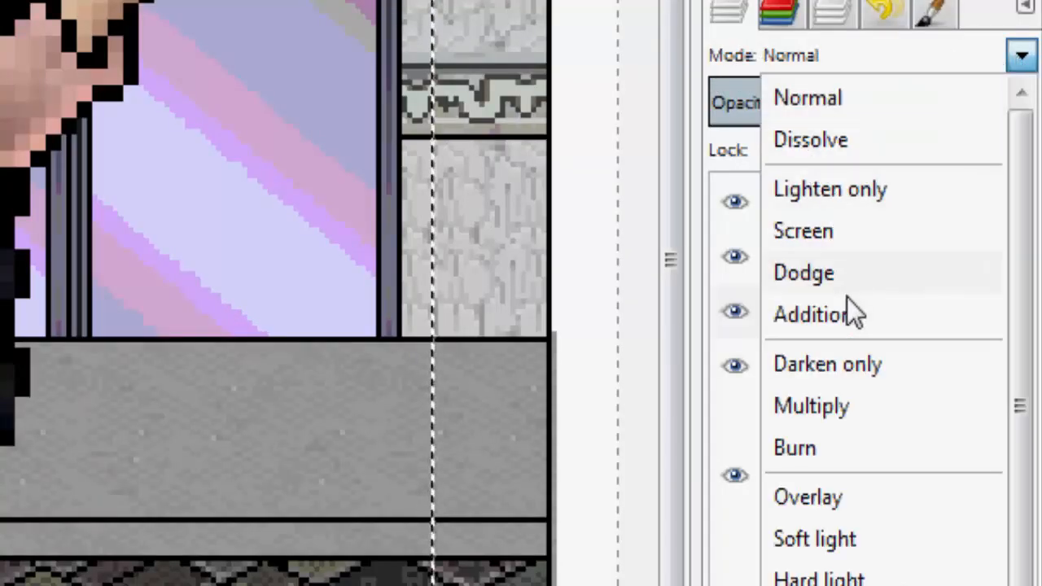
click(831, 407)
key(minus)
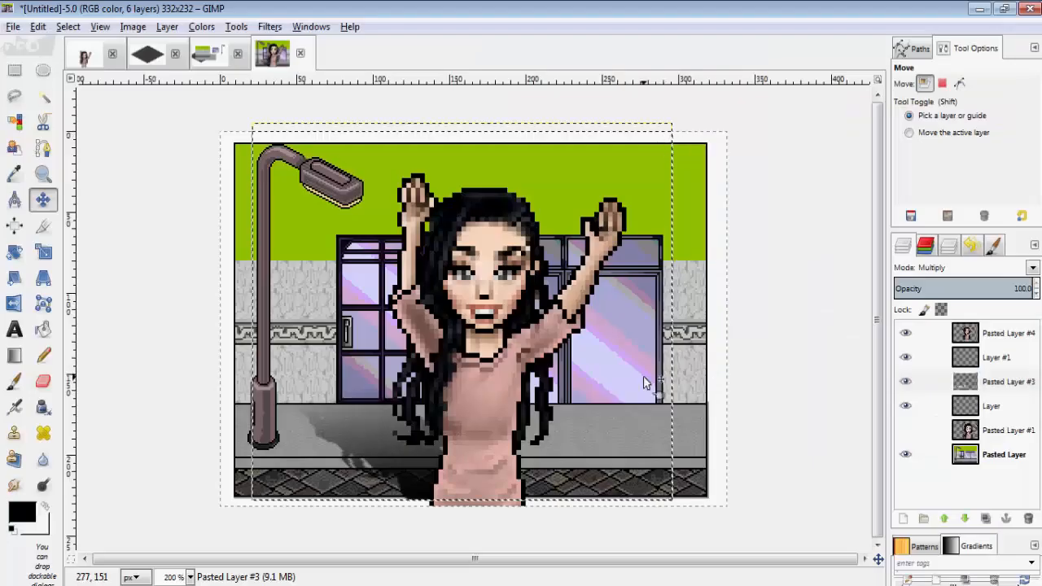
scroll(525, 374, up, 1)
scroll(562, 364, down, 1)
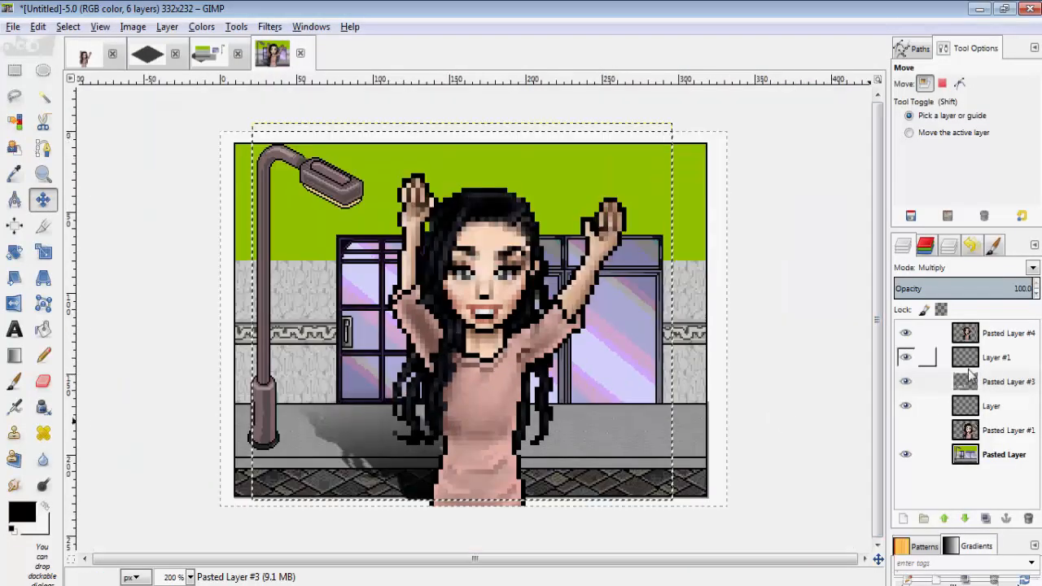
- Add a new layer above Pasted Layer #4 and set the foreground color to yellow, ffea00
click(972, 336)
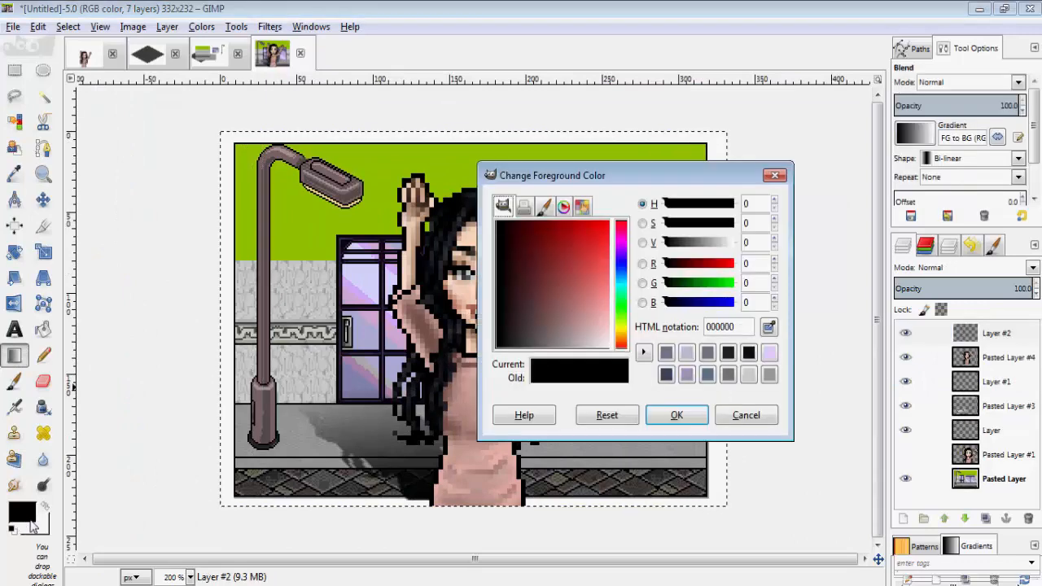
click(675, 355)
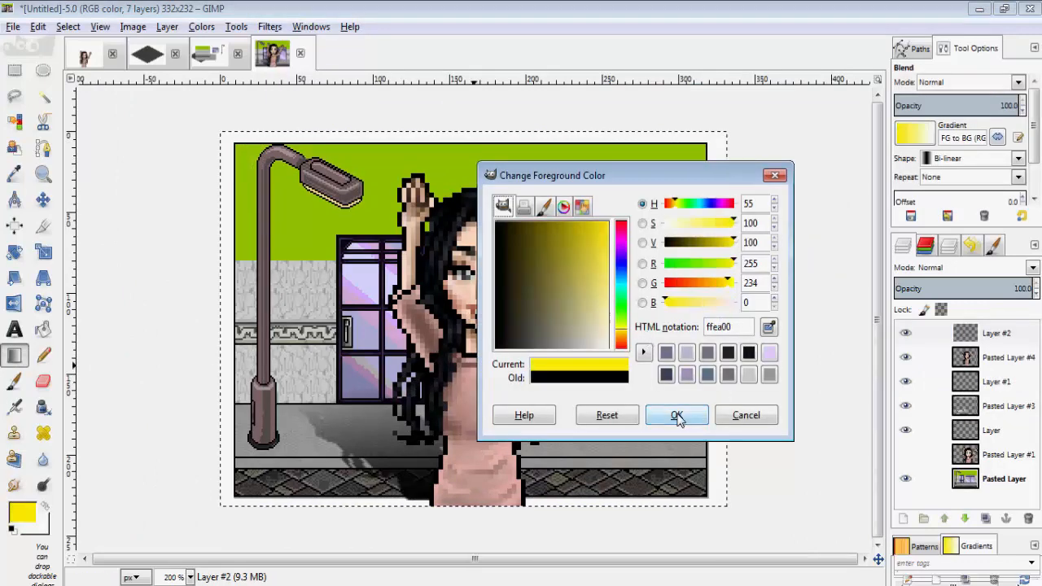
click(675, 414)
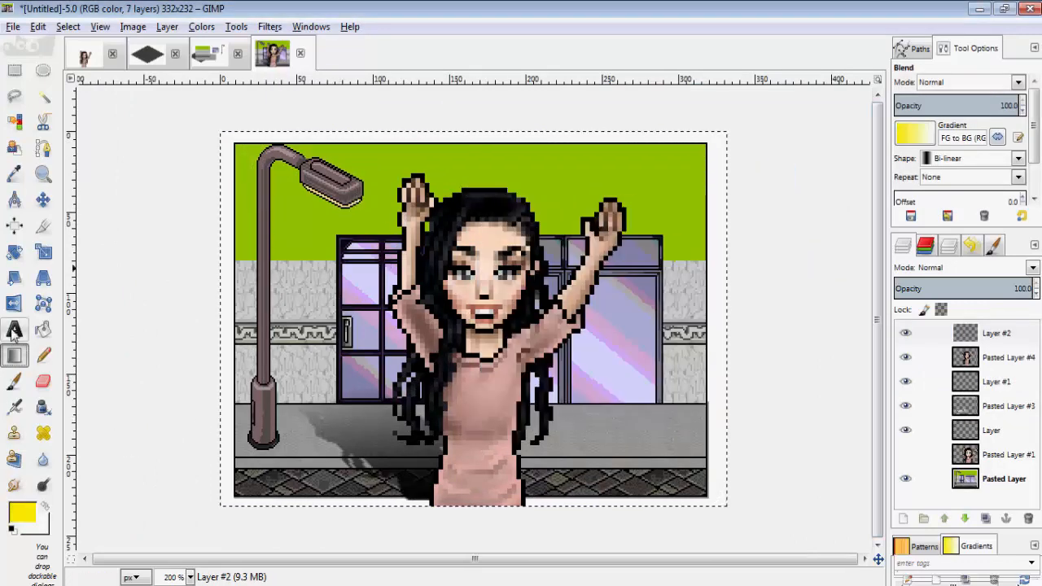
- Fill the new layer with a diagonal yellow-to-white bi-linear gradient and set its blend mode to Screen
drag(254, 134, 470, 325)
click(1032, 267)
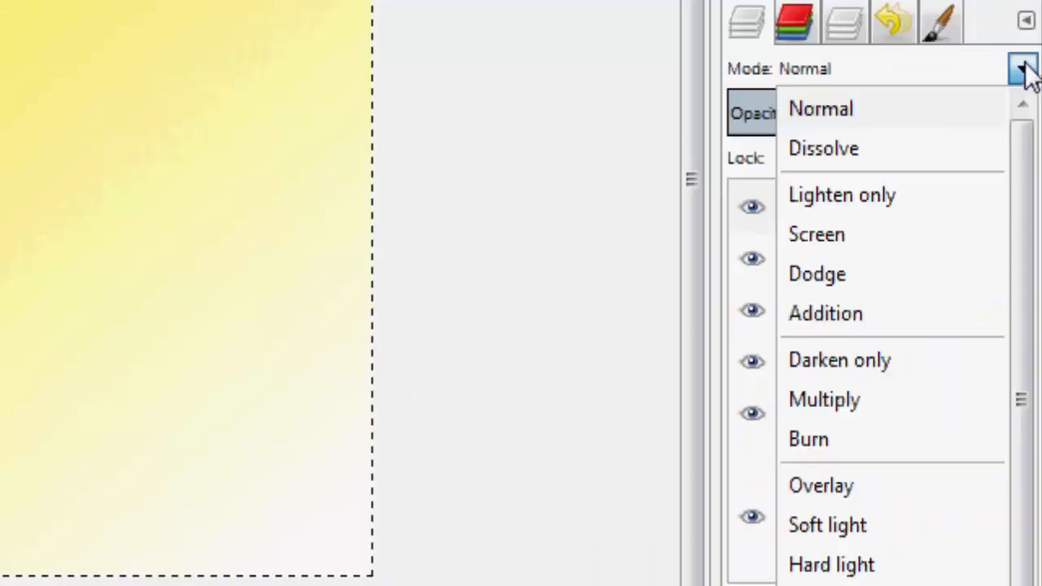
click(816, 235)
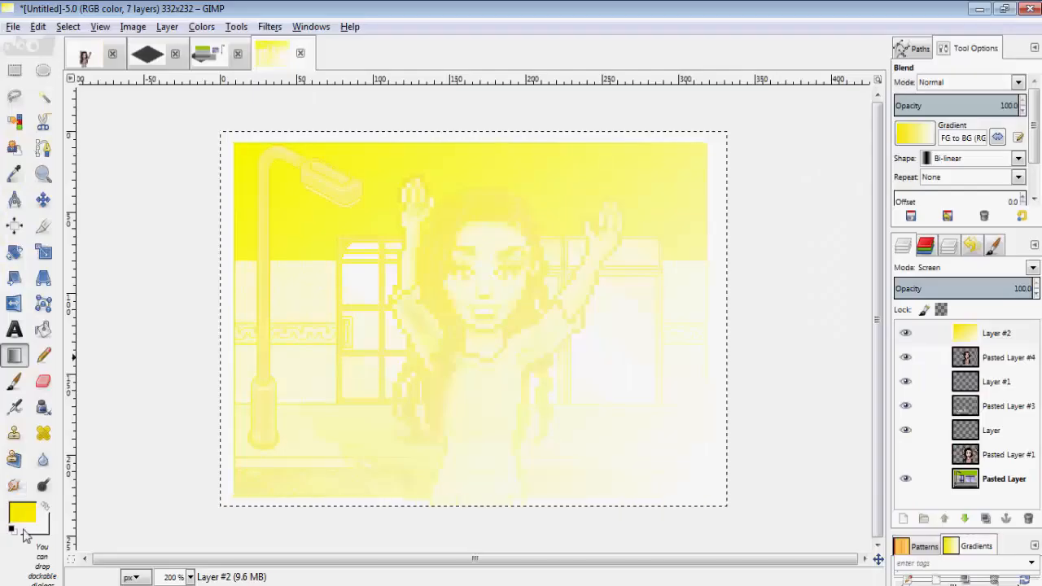
- Set the background color to black, 000000, and redraw the bi-linear gradient diagonally across the light layer
click(22, 511)
click(677, 415)
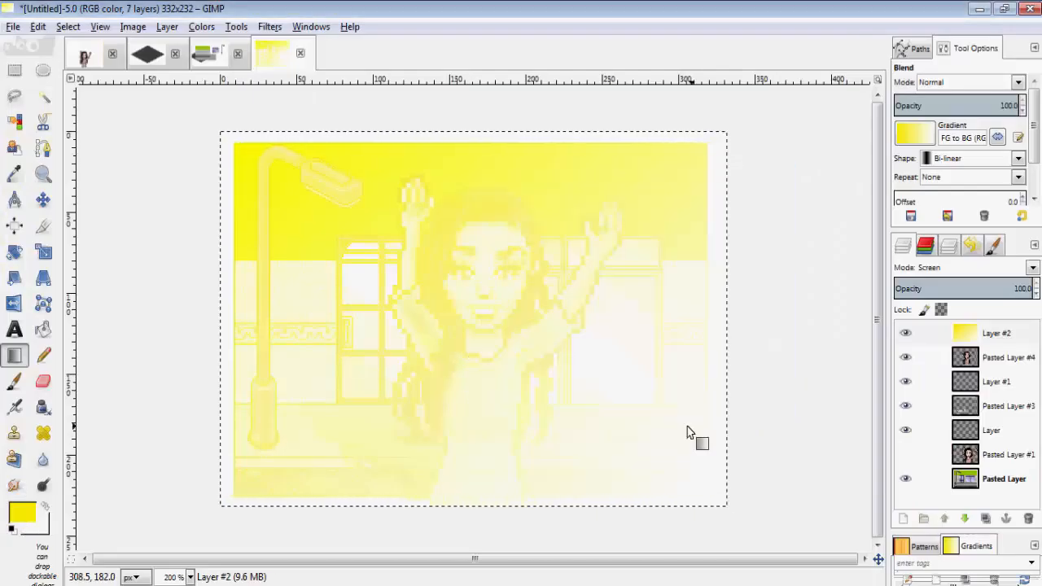
click(47, 523)
drag(592, 265, 491, 216)
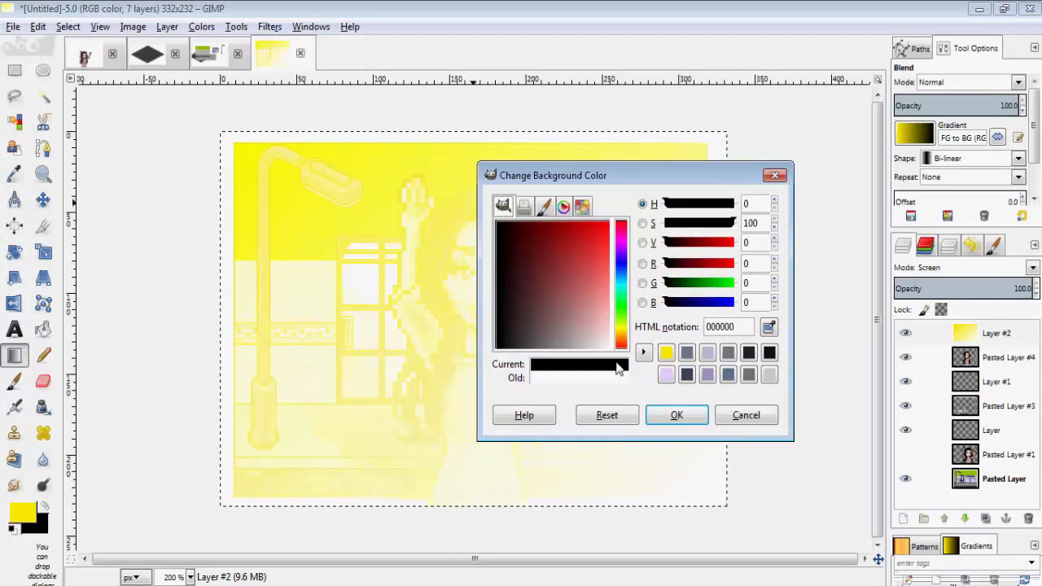
click(674, 415)
drag(349, 185, 582, 409)
drag(454, 316, 311, 203)
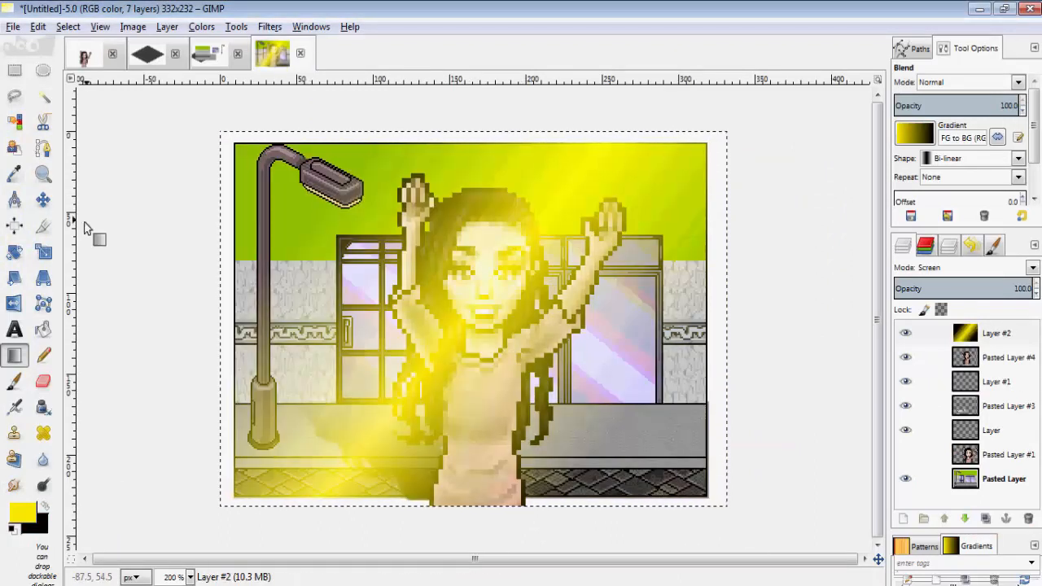
- Change the gradient shape to Radial and redraw the yellow glow at several sizes from the scene's corner above the lamp post
click(1018, 158)
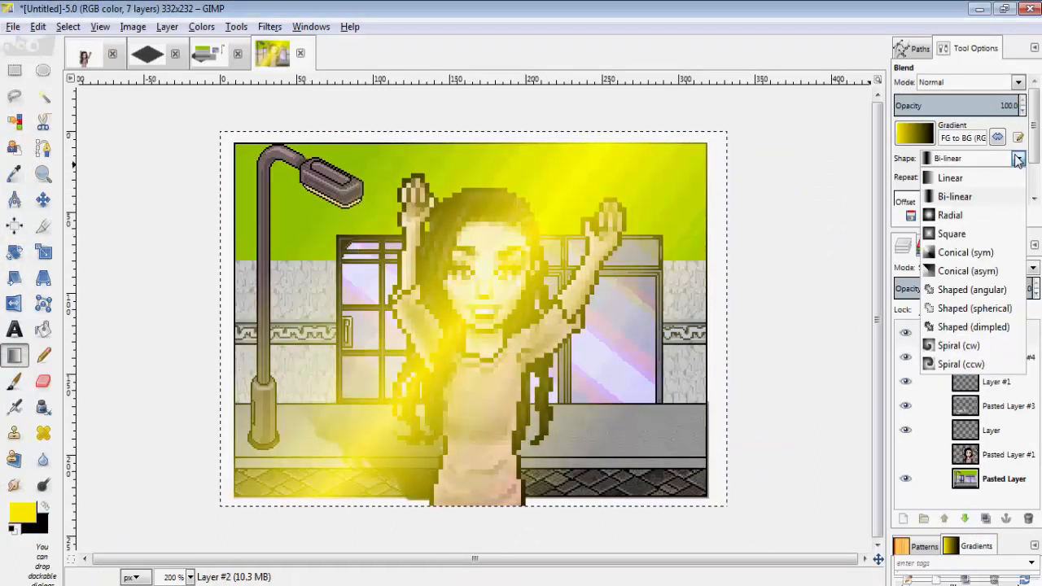
click(967, 217)
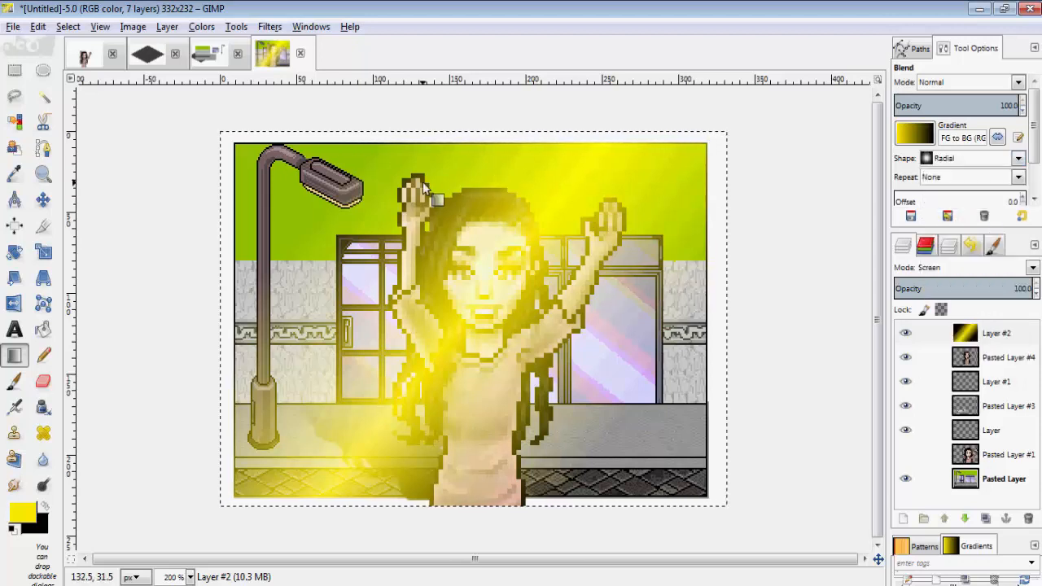
drag(215, 104, 448, 342)
drag(247, 109, 341, 255)
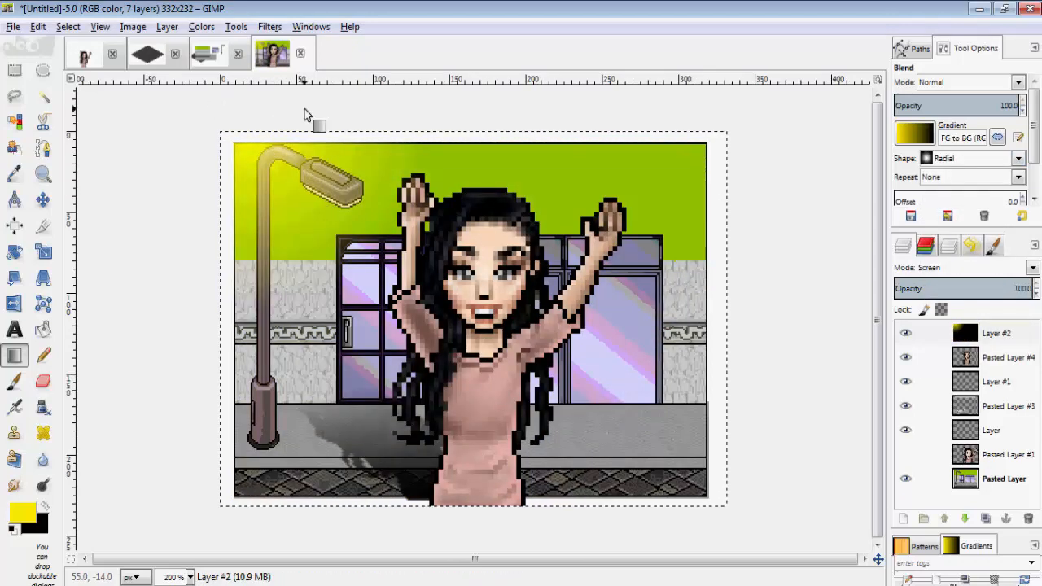
drag(299, 107, 481, 247)
drag(207, 100, 591, 425)
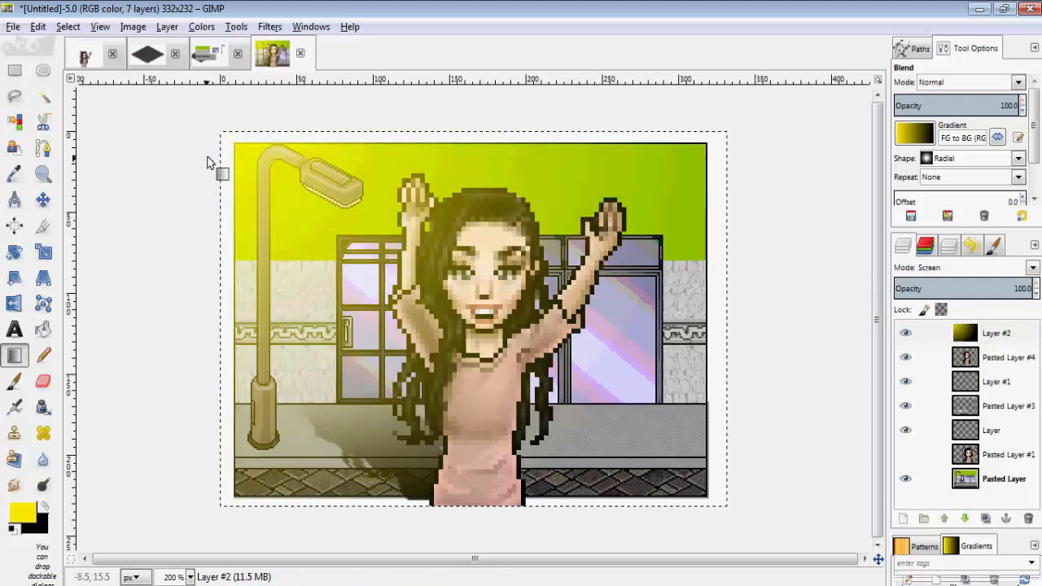
drag(236, 99, 338, 240)
drag(228, 118, 322, 281)
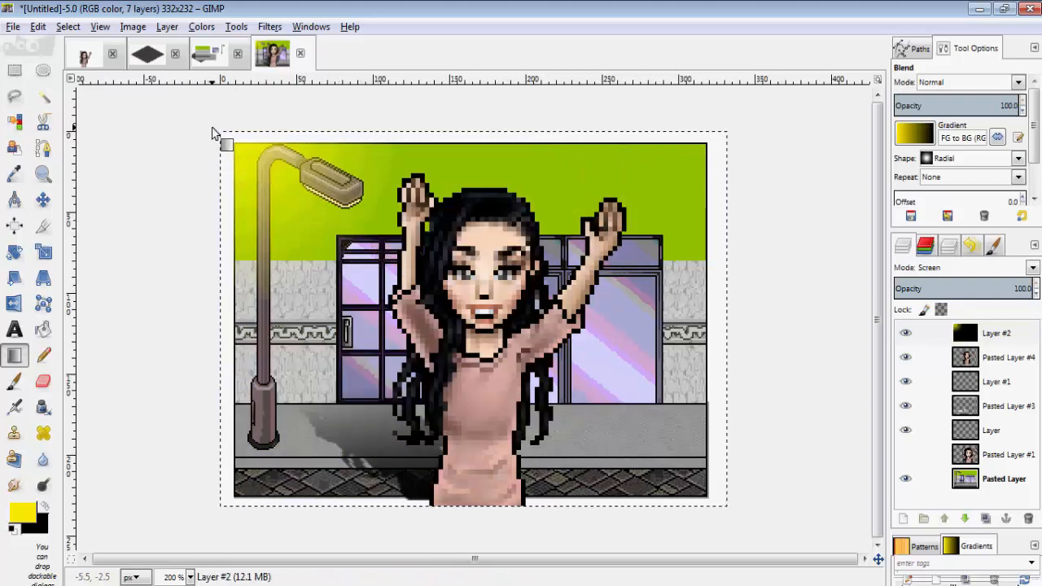
- Set the foreground color to a paler yellow and redraw the radial glow from the corner beside the lamp post
click(20, 518)
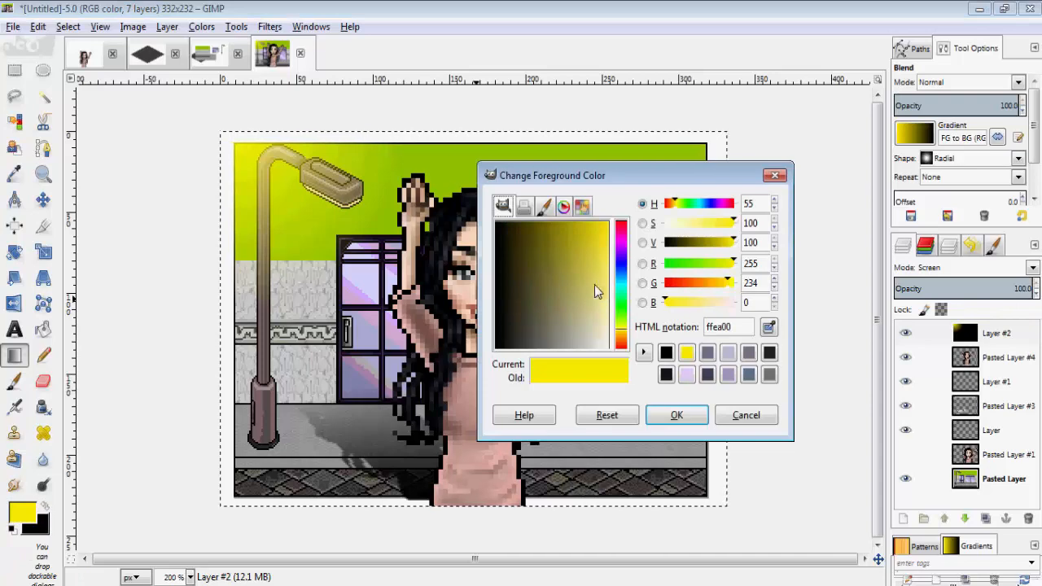
drag(595, 290, 551, 221)
click(676, 415)
drag(237, 149, 379, 258)
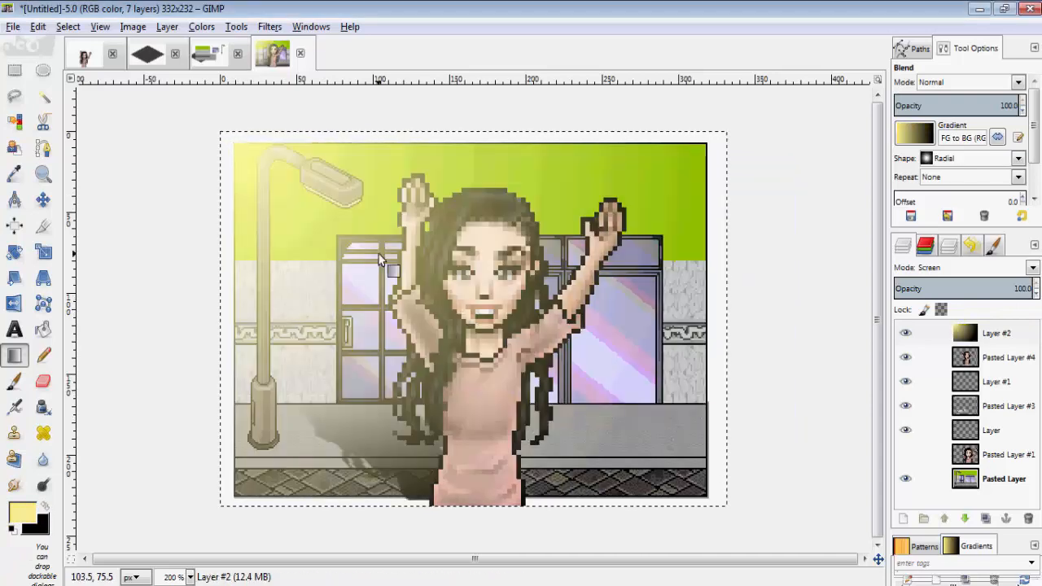
drag(241, 153, 346, 271)
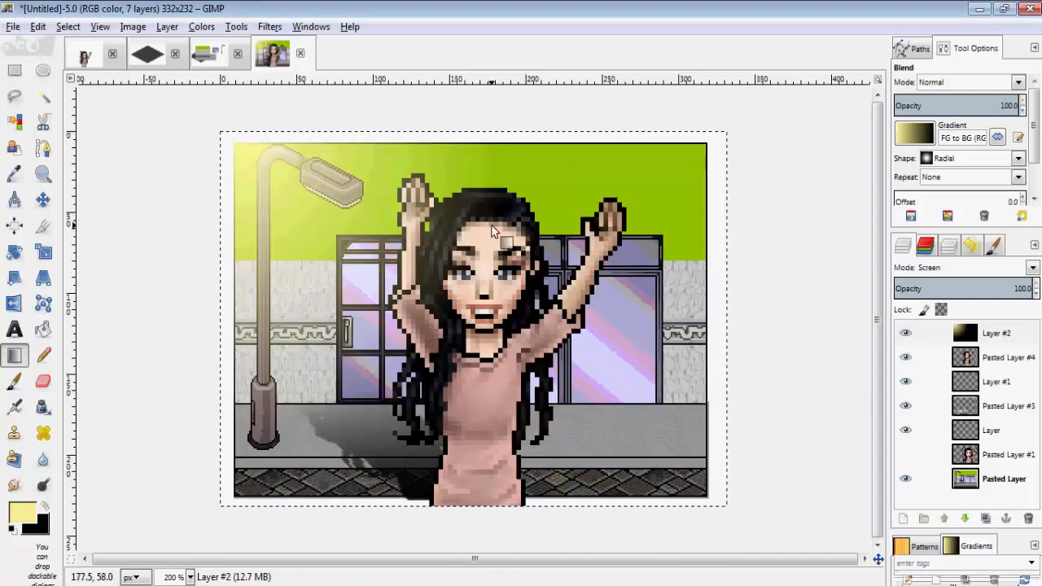
- Redraw the pale radial glow from the scene's upper-right corner so the light falls opposite the girl's shadow
drag(682, 156, 551, 328)
drag(654, 142, 472, 373)
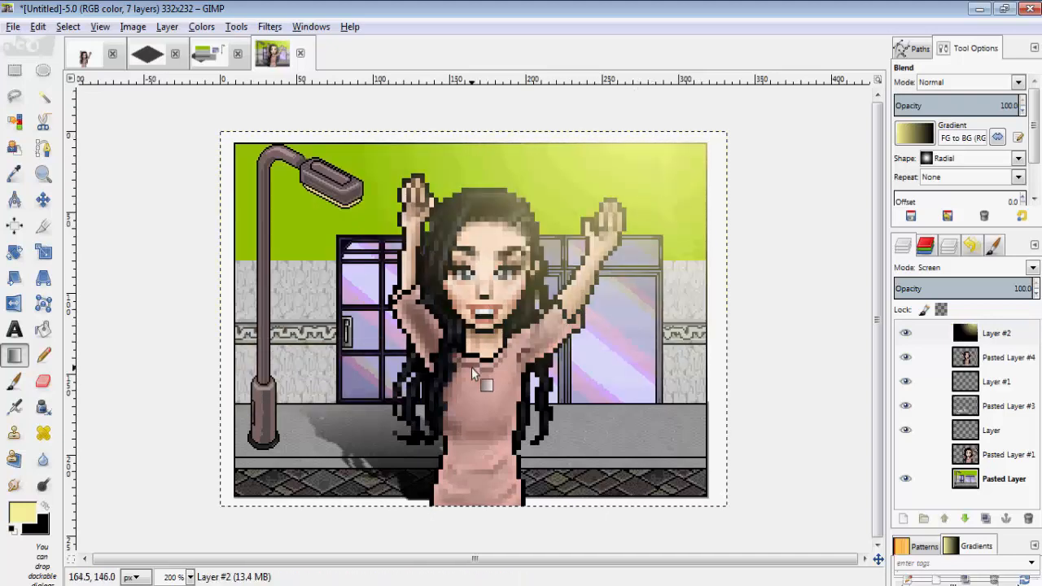
drag(644, 105, 594, 358)
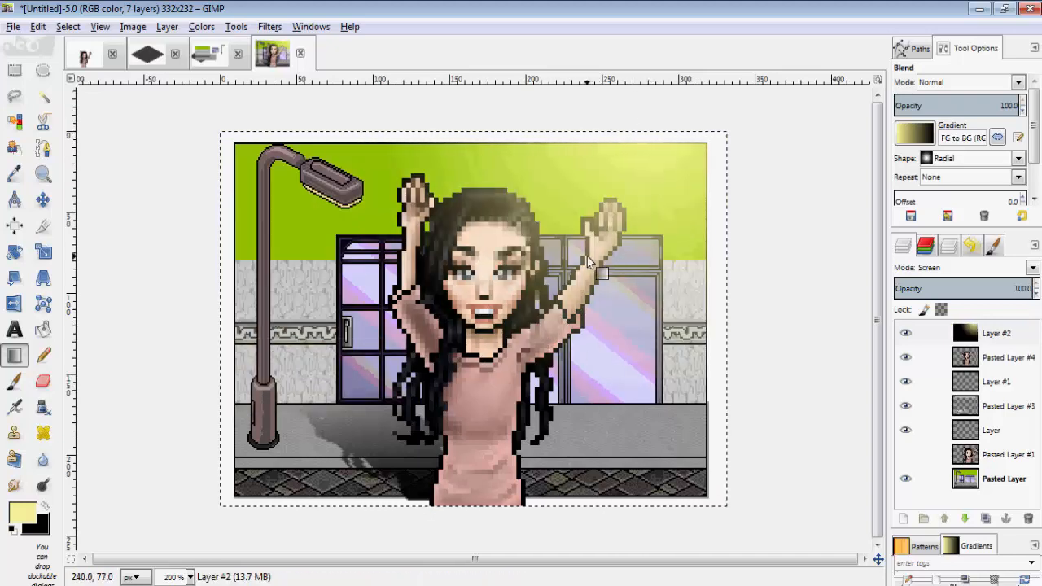
scroll(569, 471, up, 1)
scroll(571, 472, down, 1)
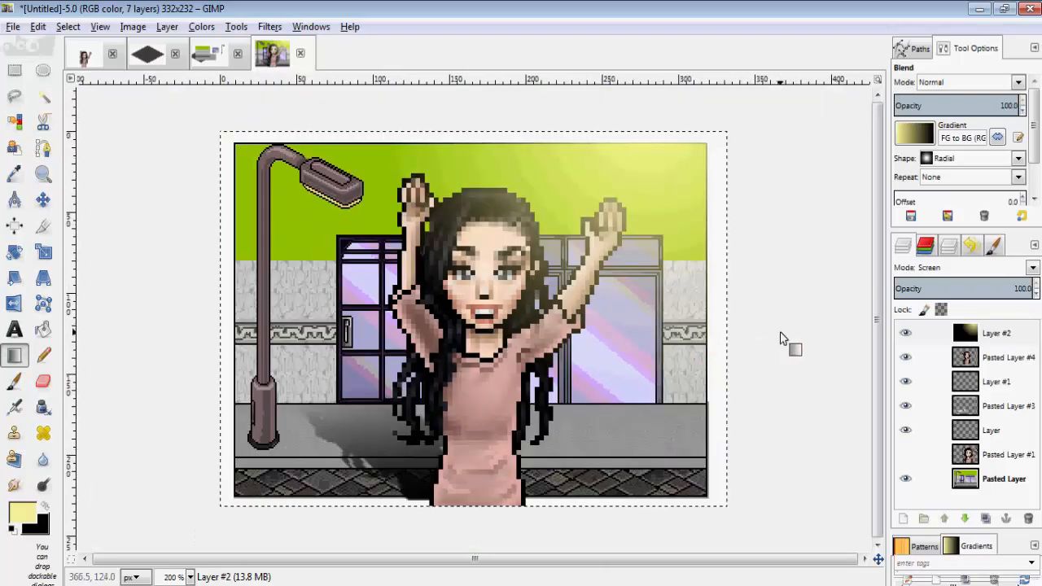
- Capture a screenshot region of about 612x429 px framing the street scene and open its save dialog
key(Print)
drag(234, 141, 705, 492)
drag(234, 140, 237, 147)
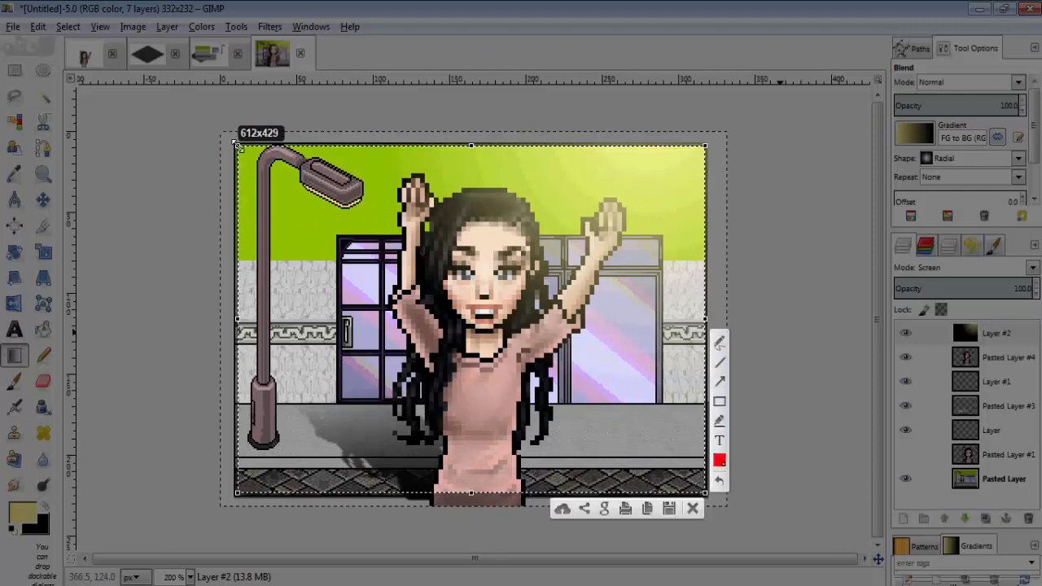
click(668, 510)
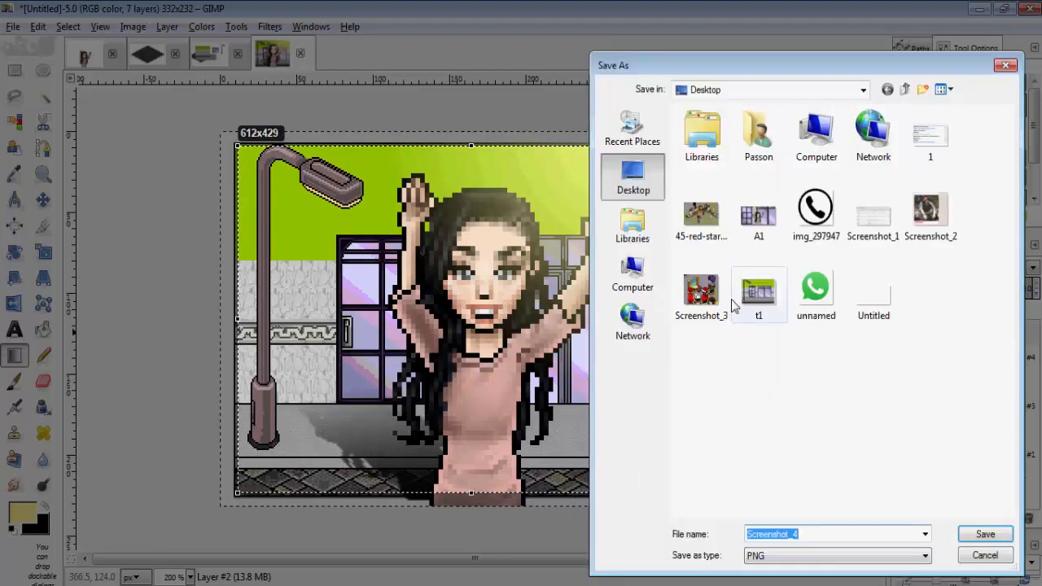
double_click(758, 293)
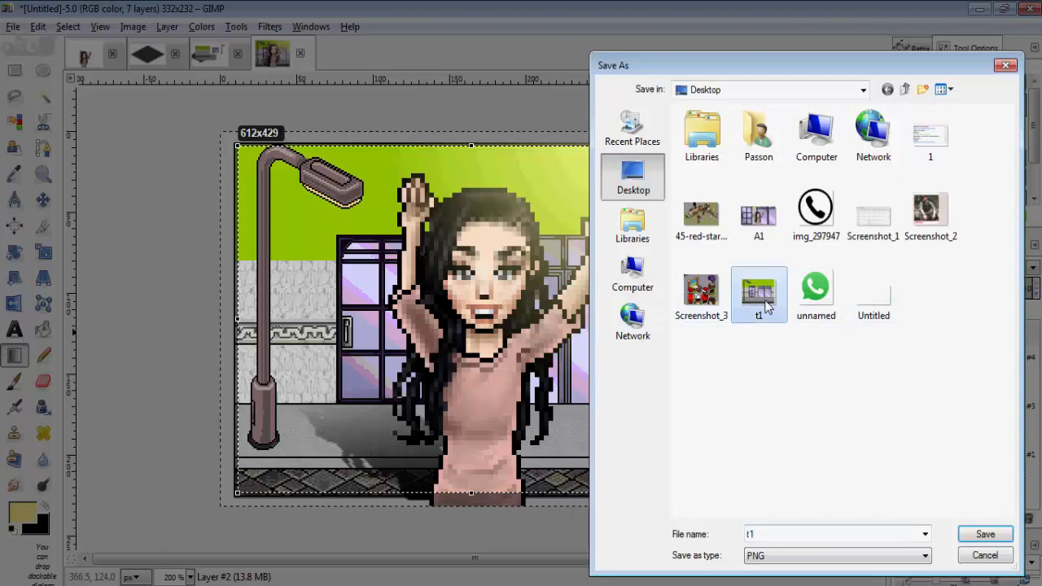
click(619, 304)
click(755, 232)
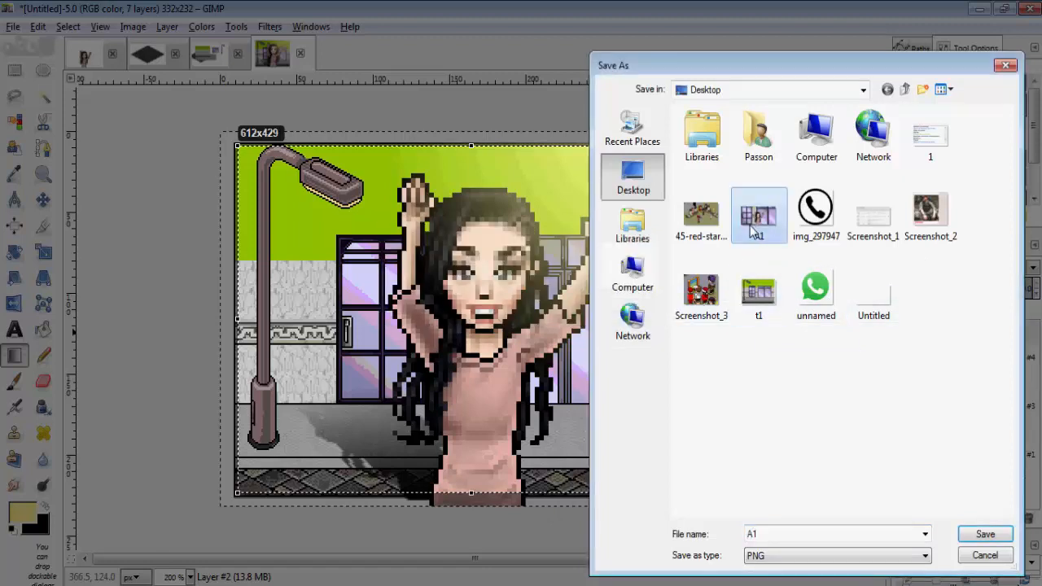
double_click(755, 232)
click(620, 306)
- Save the screenshot to the Desktop as a PNG named A2
text(A2)
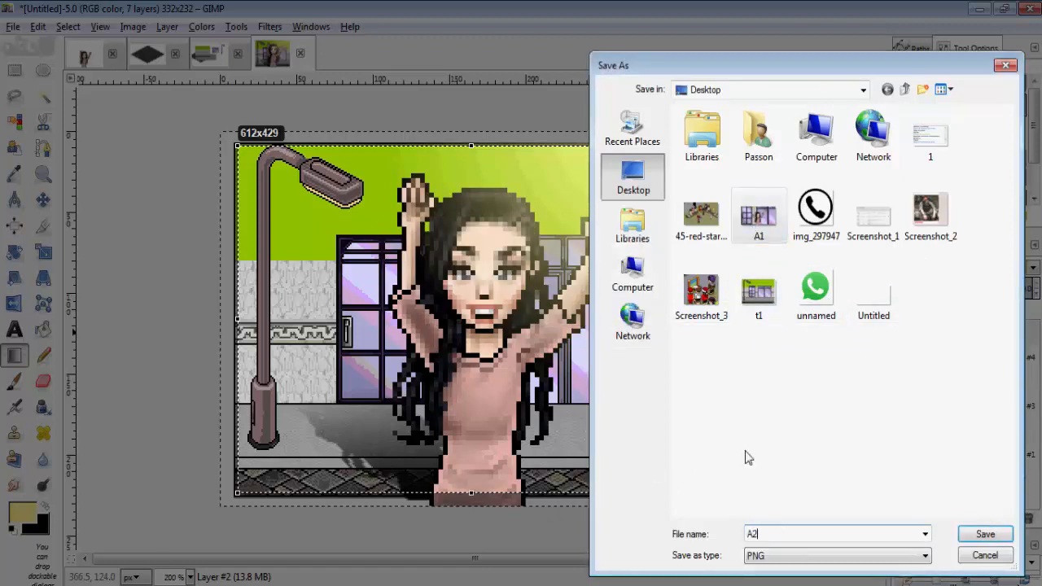
click(1007, 542)
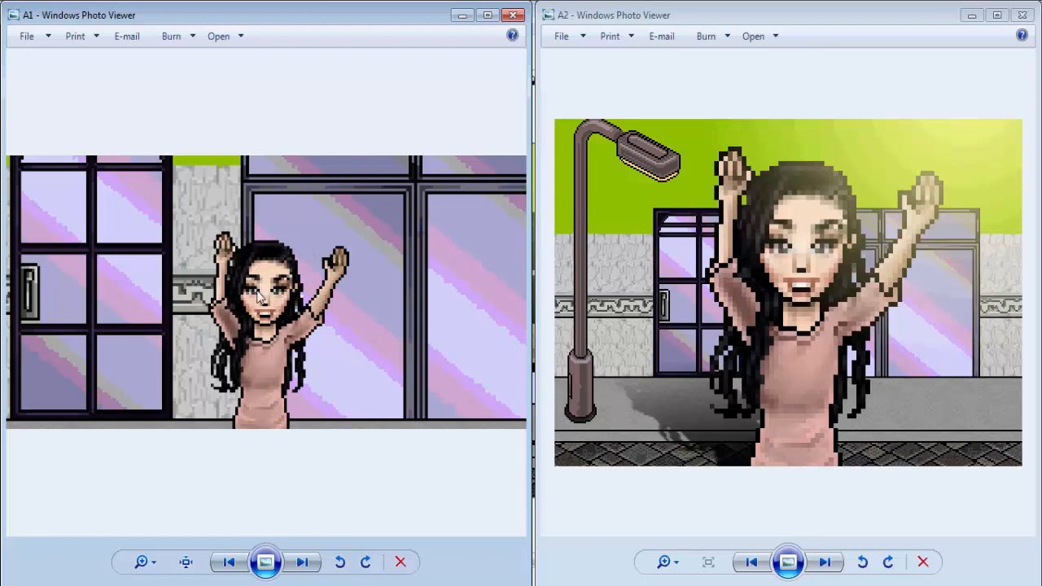
- Compare the A1 and A2 screenshots side by side in Windows Photo Viewer, examining the girl and her surroundings up close in each
scroll(234, 305, up, 5)
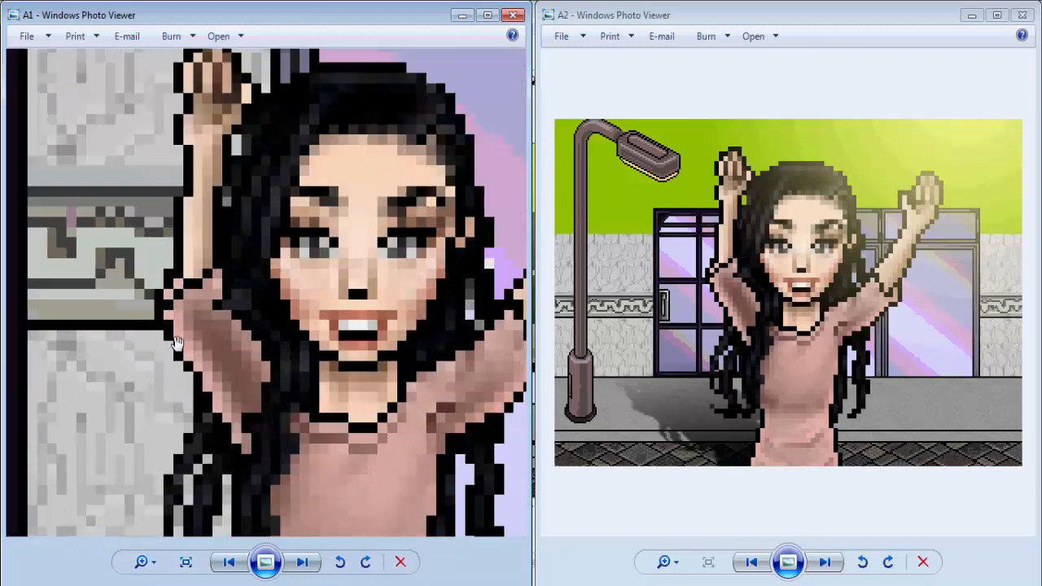
scroll(147, 334, up, 4)
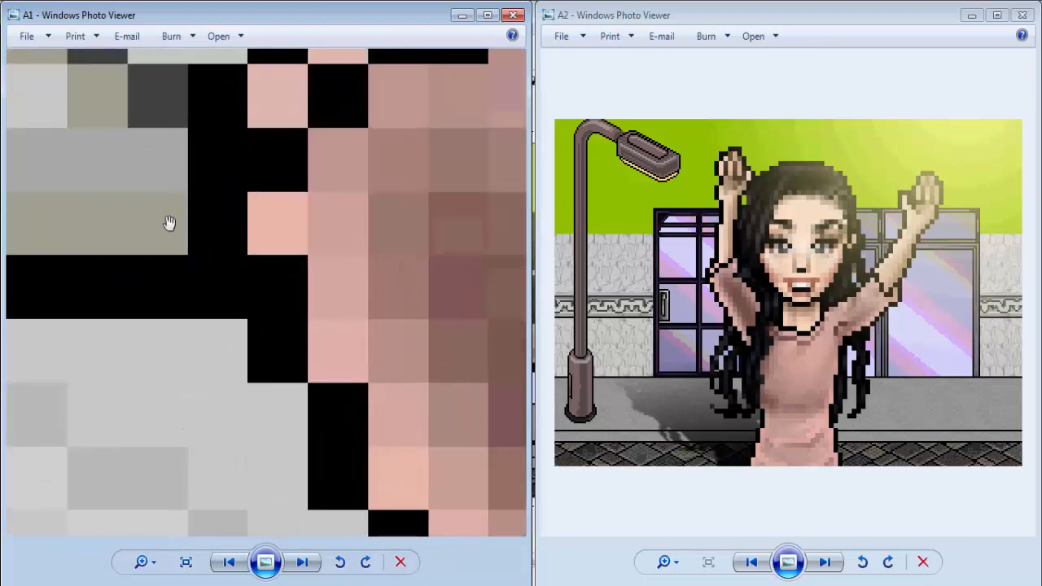
scroll(167, 225, down, 5)
click(799, 342)
scroll(785, 301, up, 4)
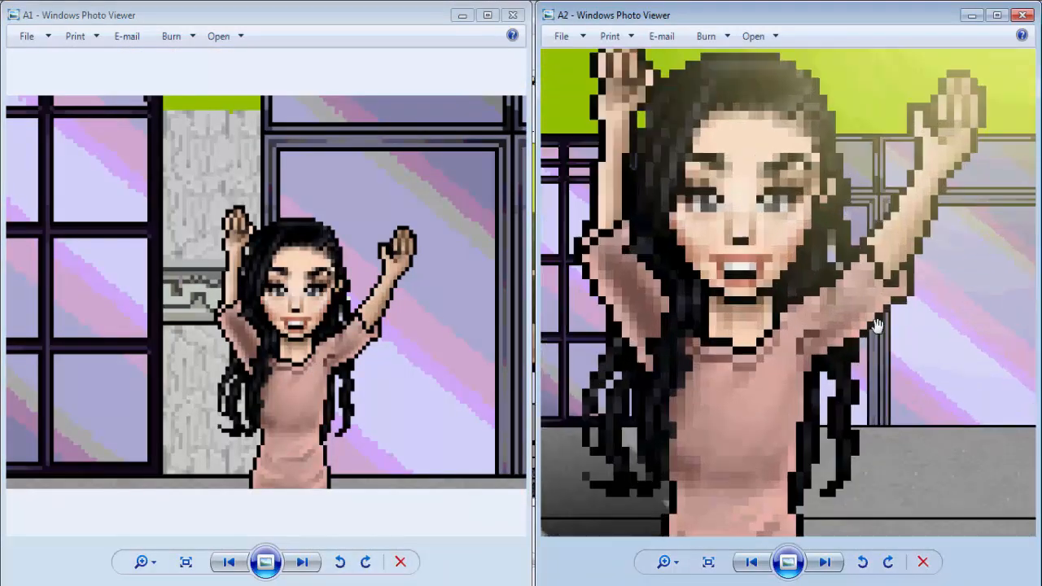
drag(672, 270, 917, 320)
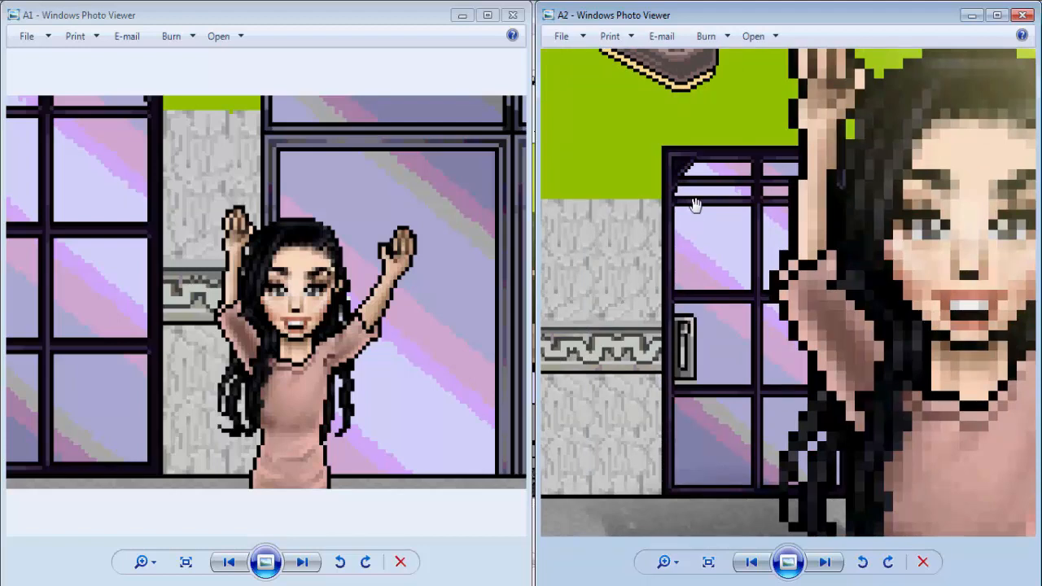
scroll(694, 205, down, 4)
click(400, 248)
scroll(400, 248, down, 2)
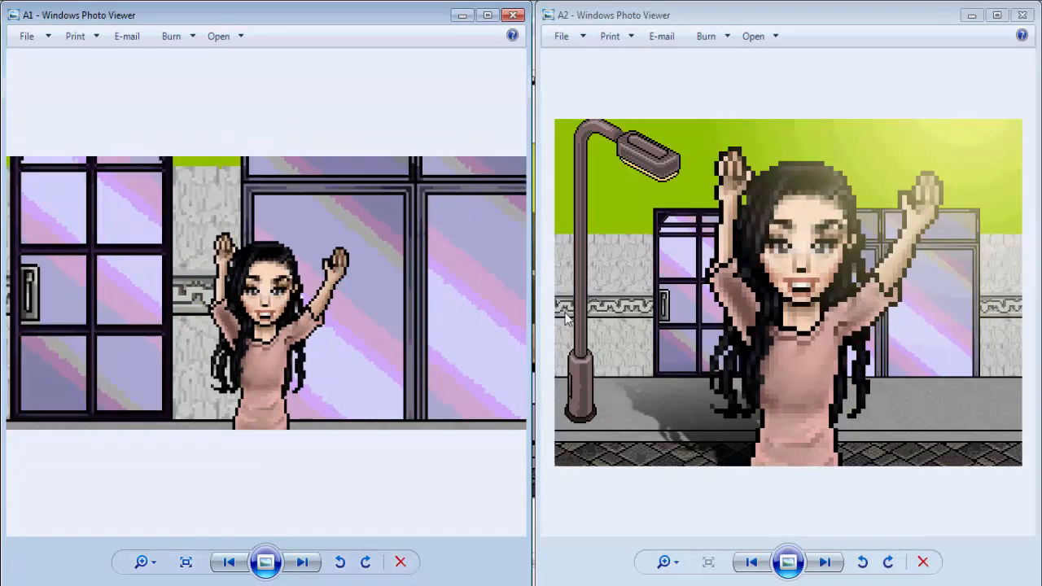
scroll(435, 301, up, 1)
scroll(436, 301, down, 1)
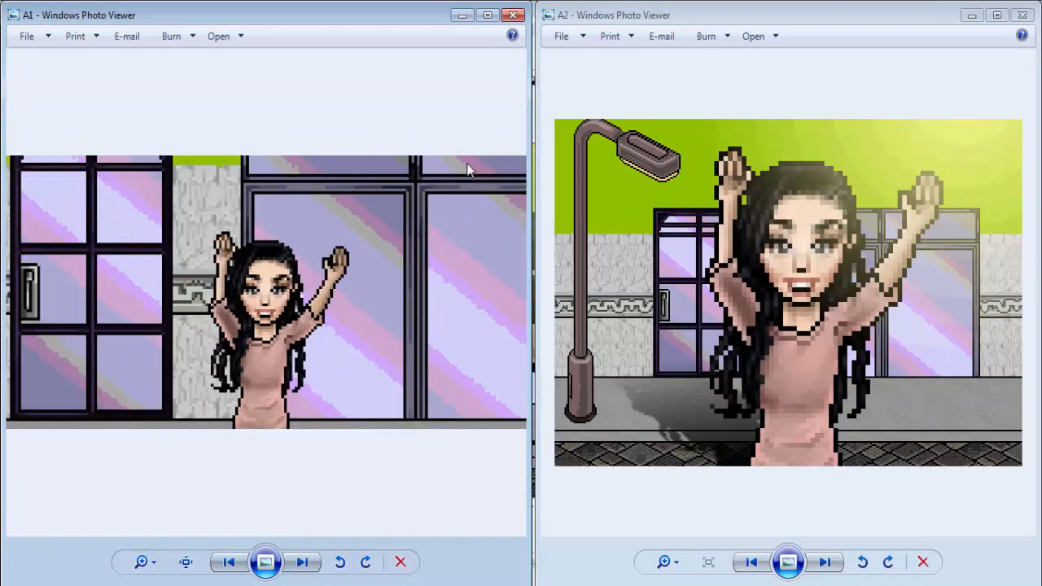